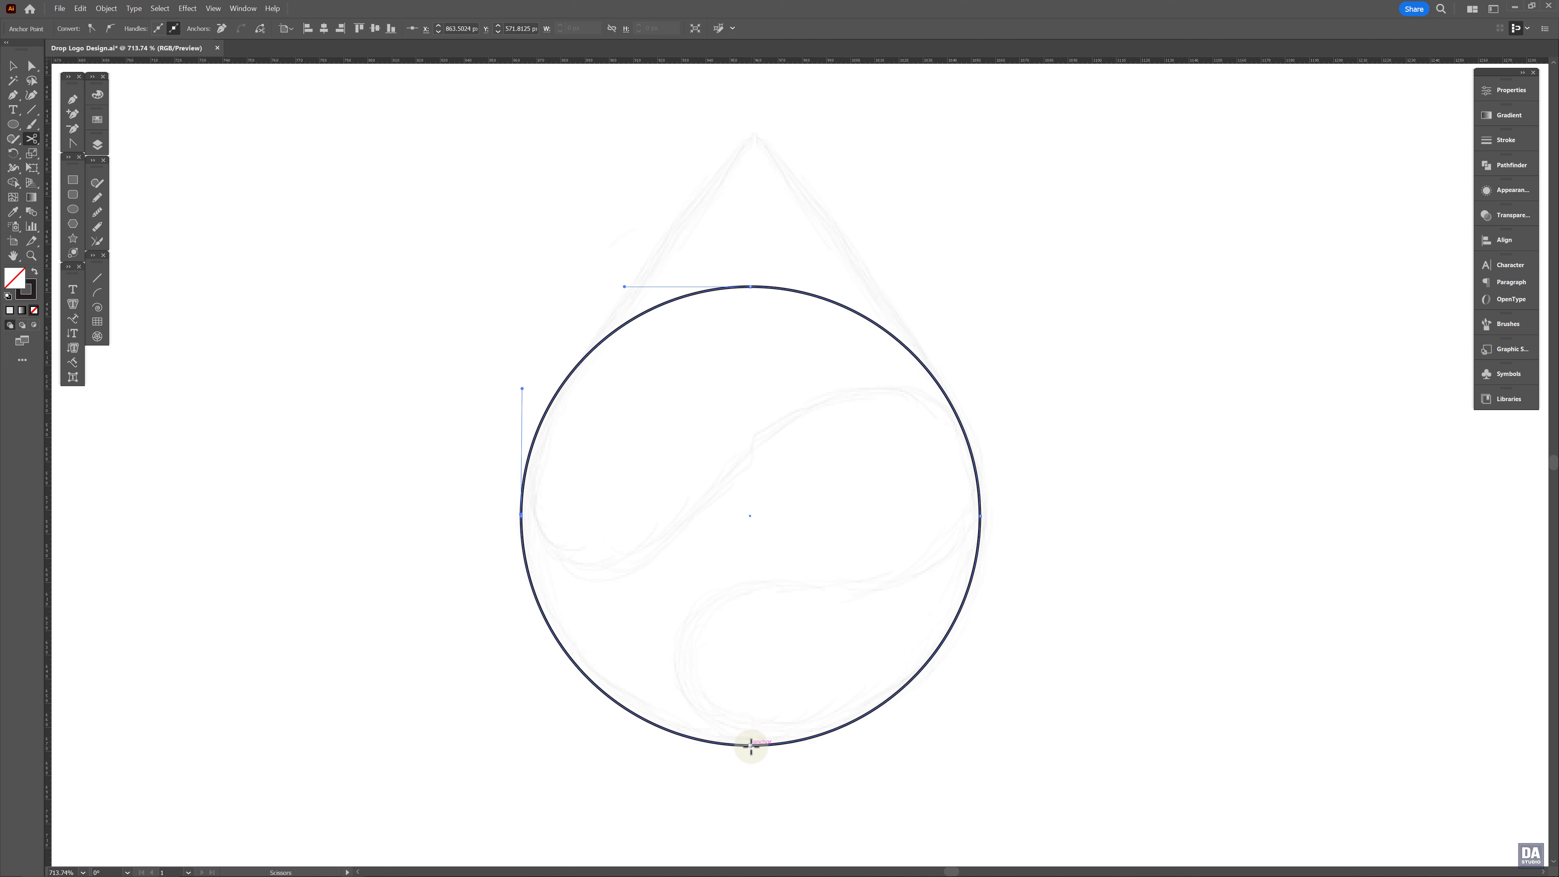
Split the circle at its bottom anchor with the Scissors tool and delete the three-quarter arc, keeping only the lower-left quarter
{"action": "left_click", "coordinate": [751, 746]}
{"action": "key", "text": "v"}
{"action": "left_click", "coordinate": [788, 738]}
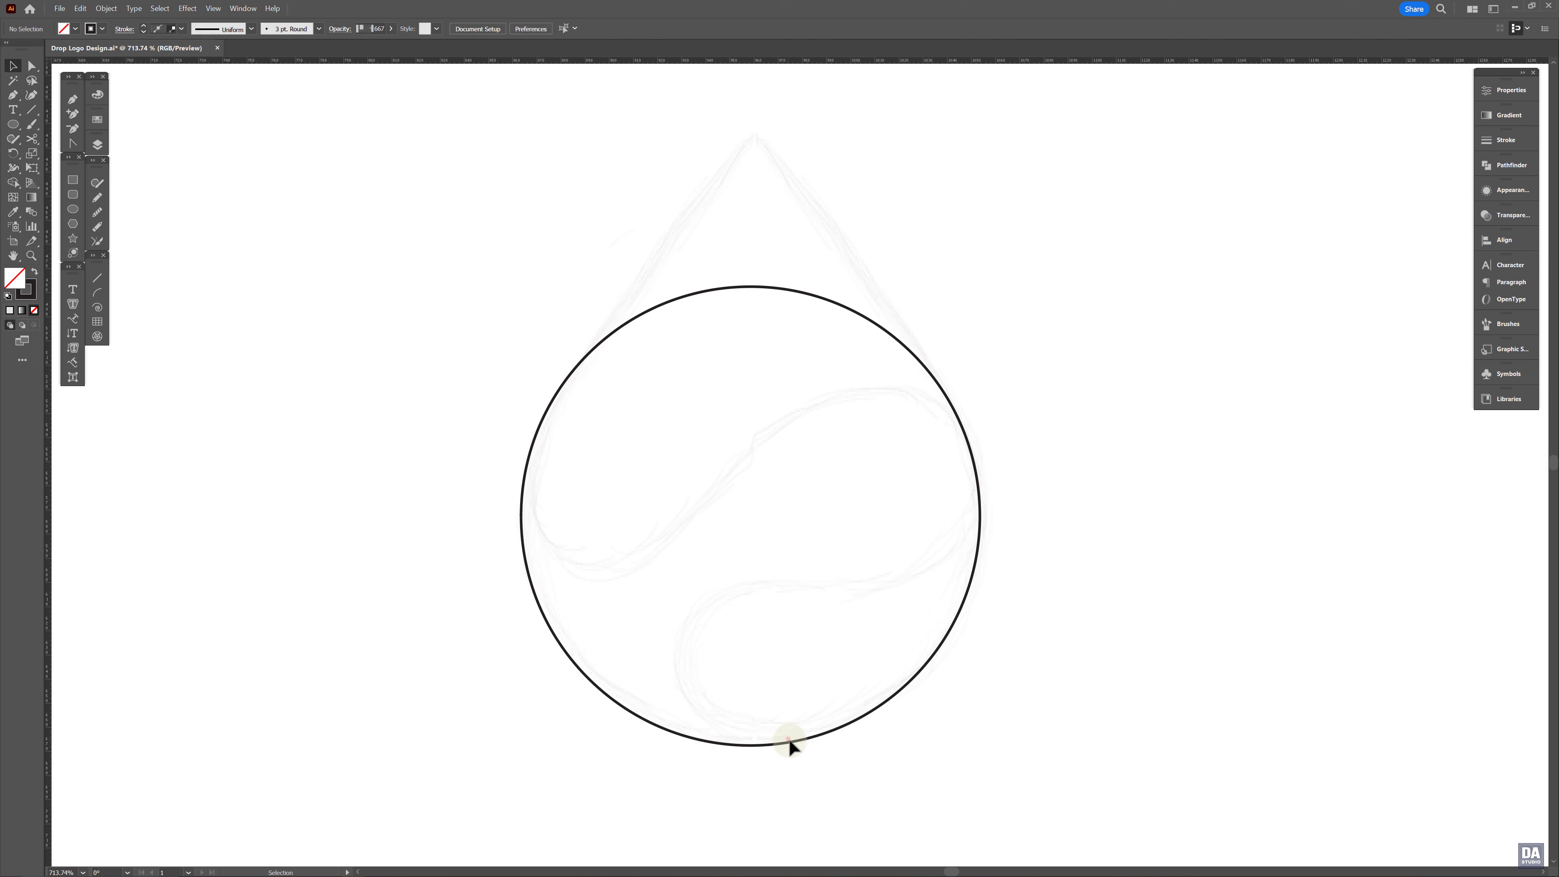
{"action": "left_click_drag", "start_coordinate": [792, 744], "coordinate": [1066, 684]}
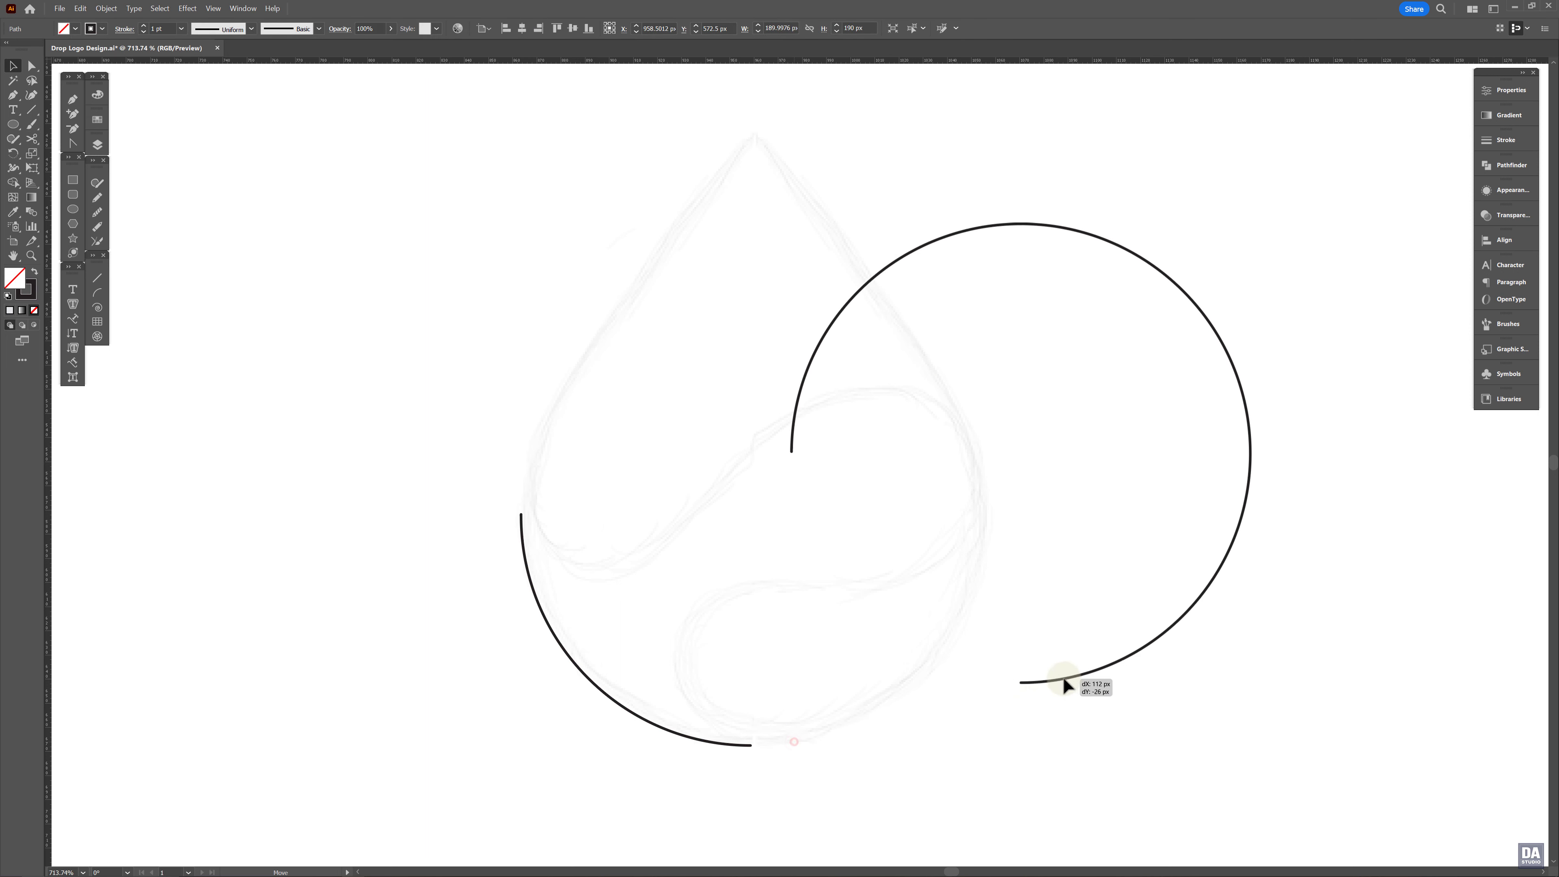
{"action": "key", "text": "Delete"}
Extend the quarter arc from its upper-left endpoint with a straight Pen segment to the tip of the sketched drop
{"action": "left_click_drag", "start_coordinate": [666, 497], "coordinate": [644, 521]}
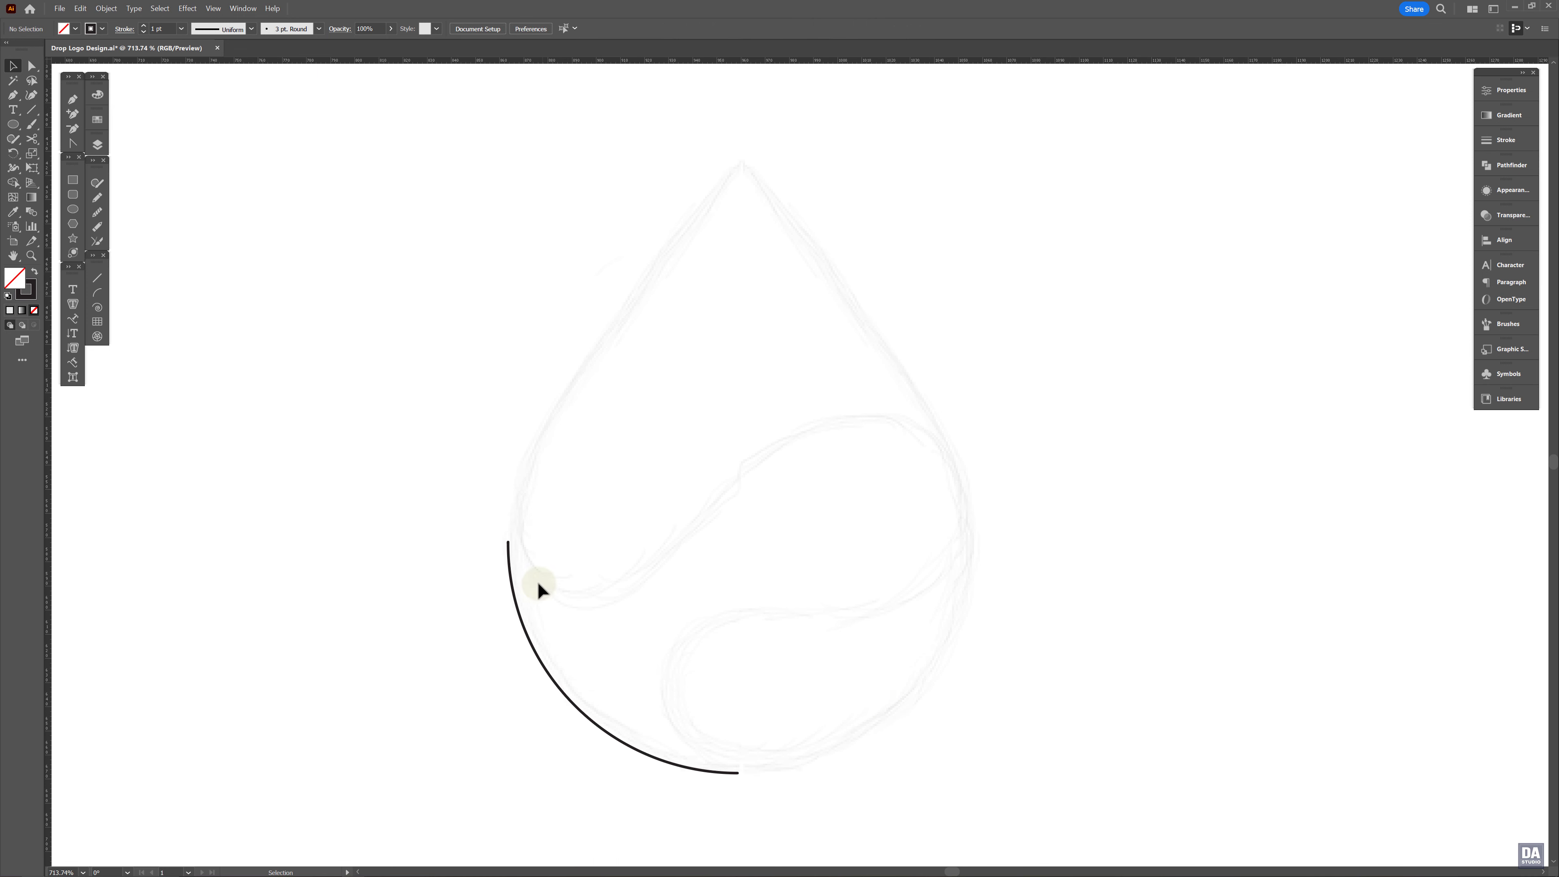
{"action": "left_click", "coordinate": [513, 593]}
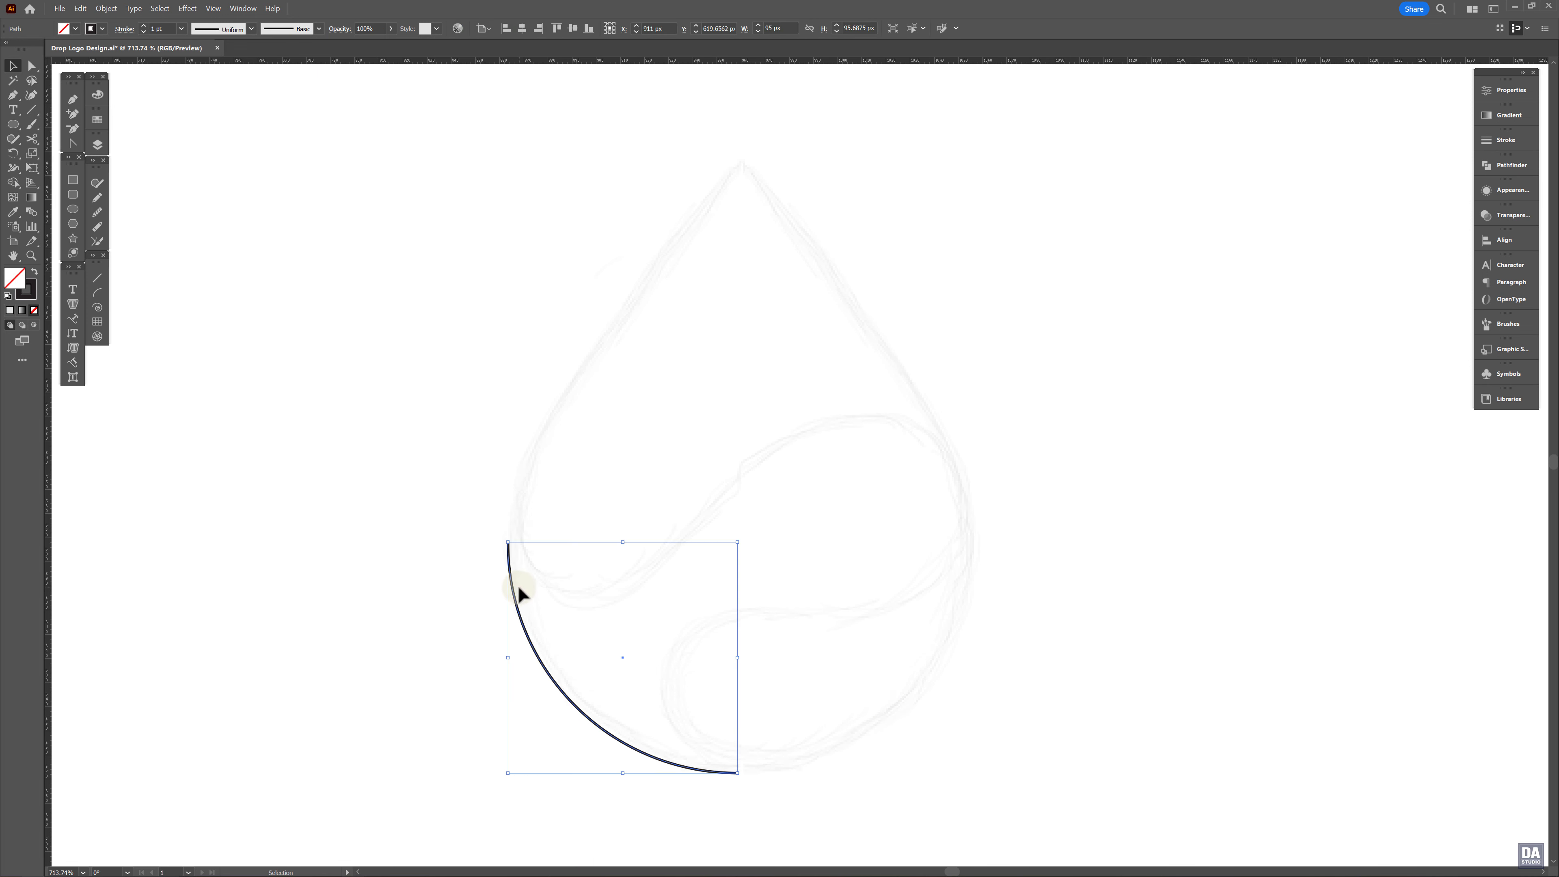
{"action": "left_click", "coordinate": [75, 102]}
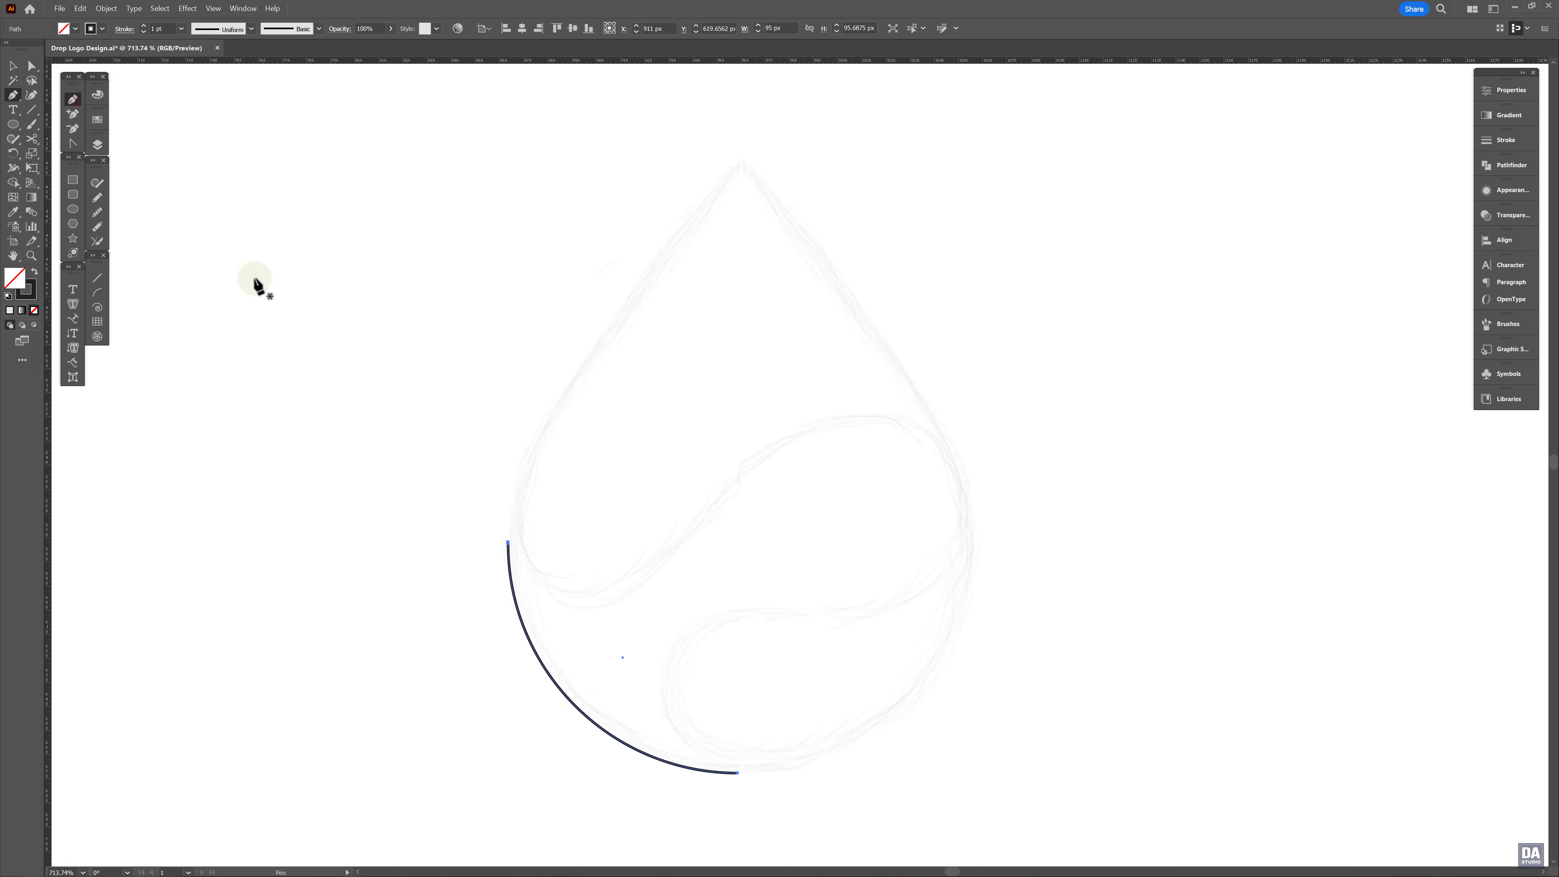
{"action": "left_click", "coordinate": [508, 542]}
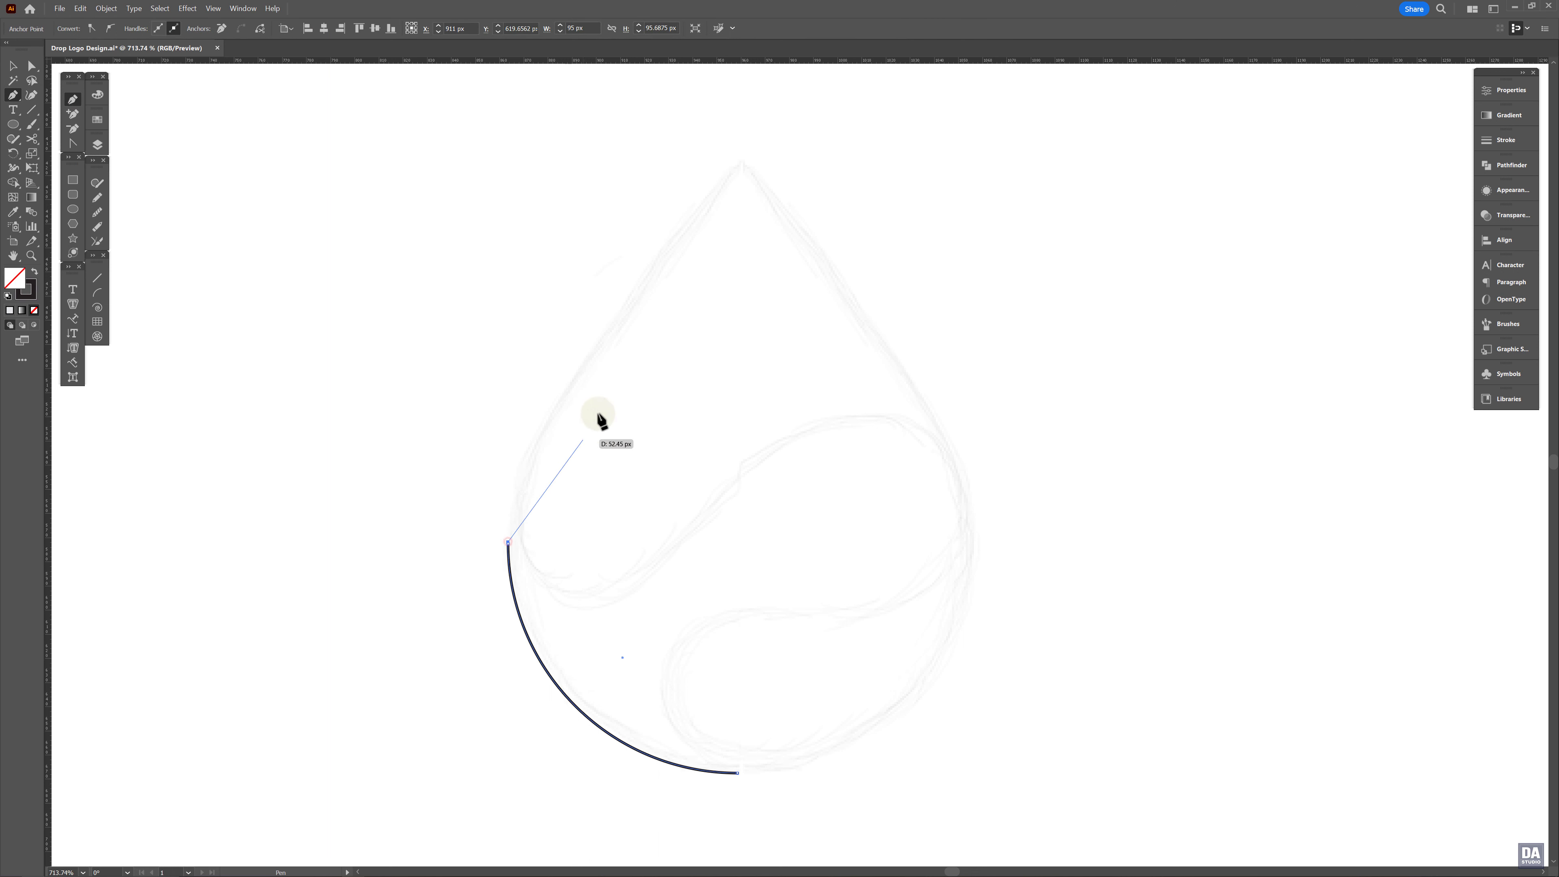
{"action": "left_click", "coordinate": [738, 161]}
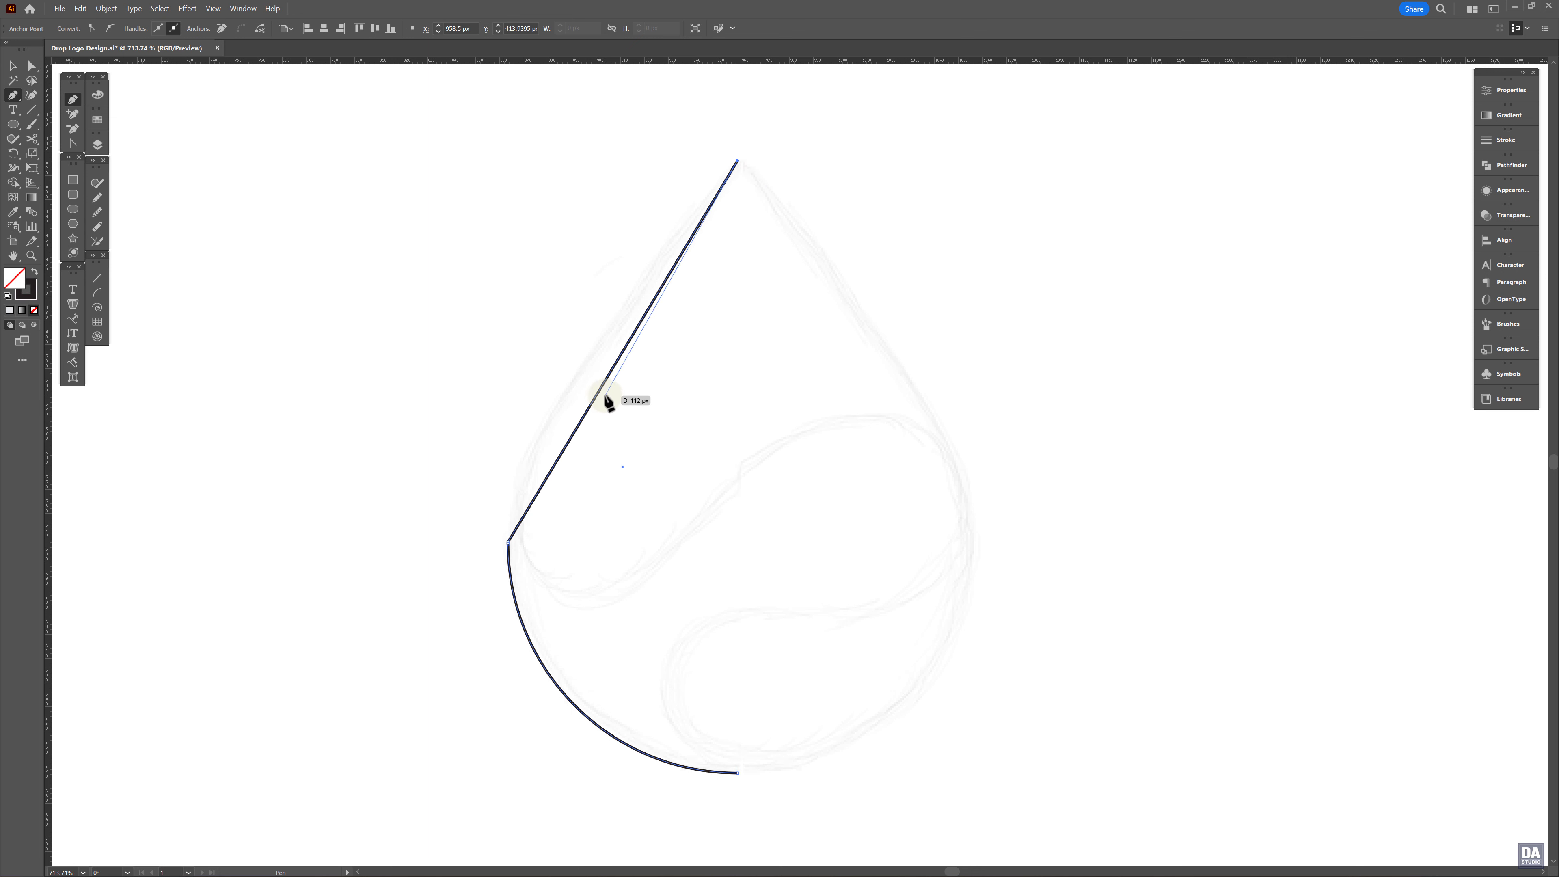
Bend the straight segment outward with the Anchor Point tool and adjust the tip's handle to follow the sketched drop's left side
{"action": "left_click", "coordinate": [78, 141]}
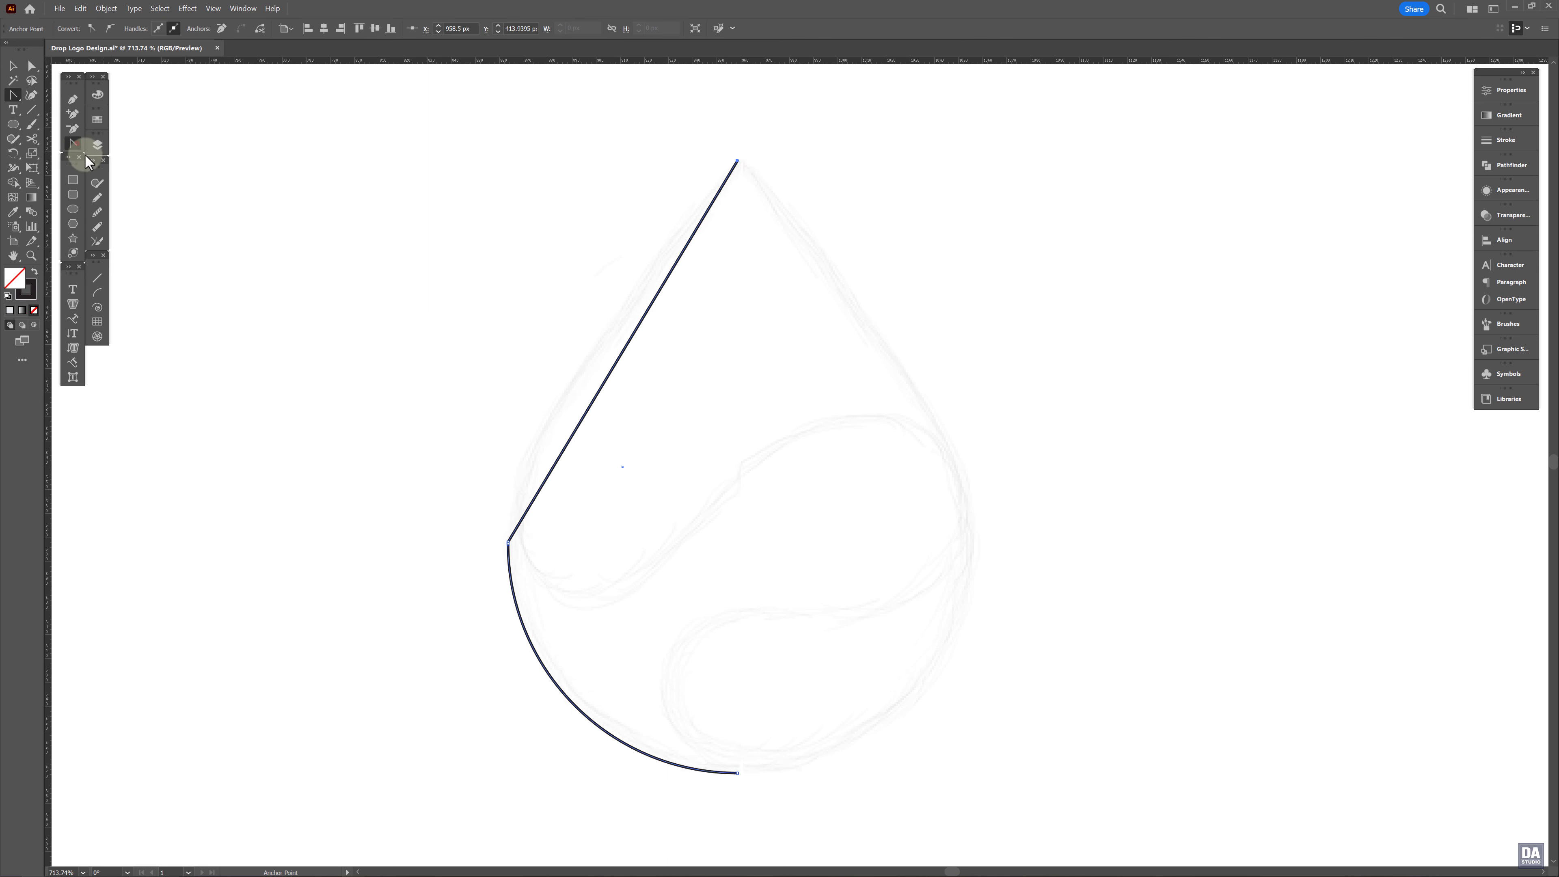
{"action": "left_click_drag", "start_coordinate": [610, 378], "coordinate": [509, 410]}
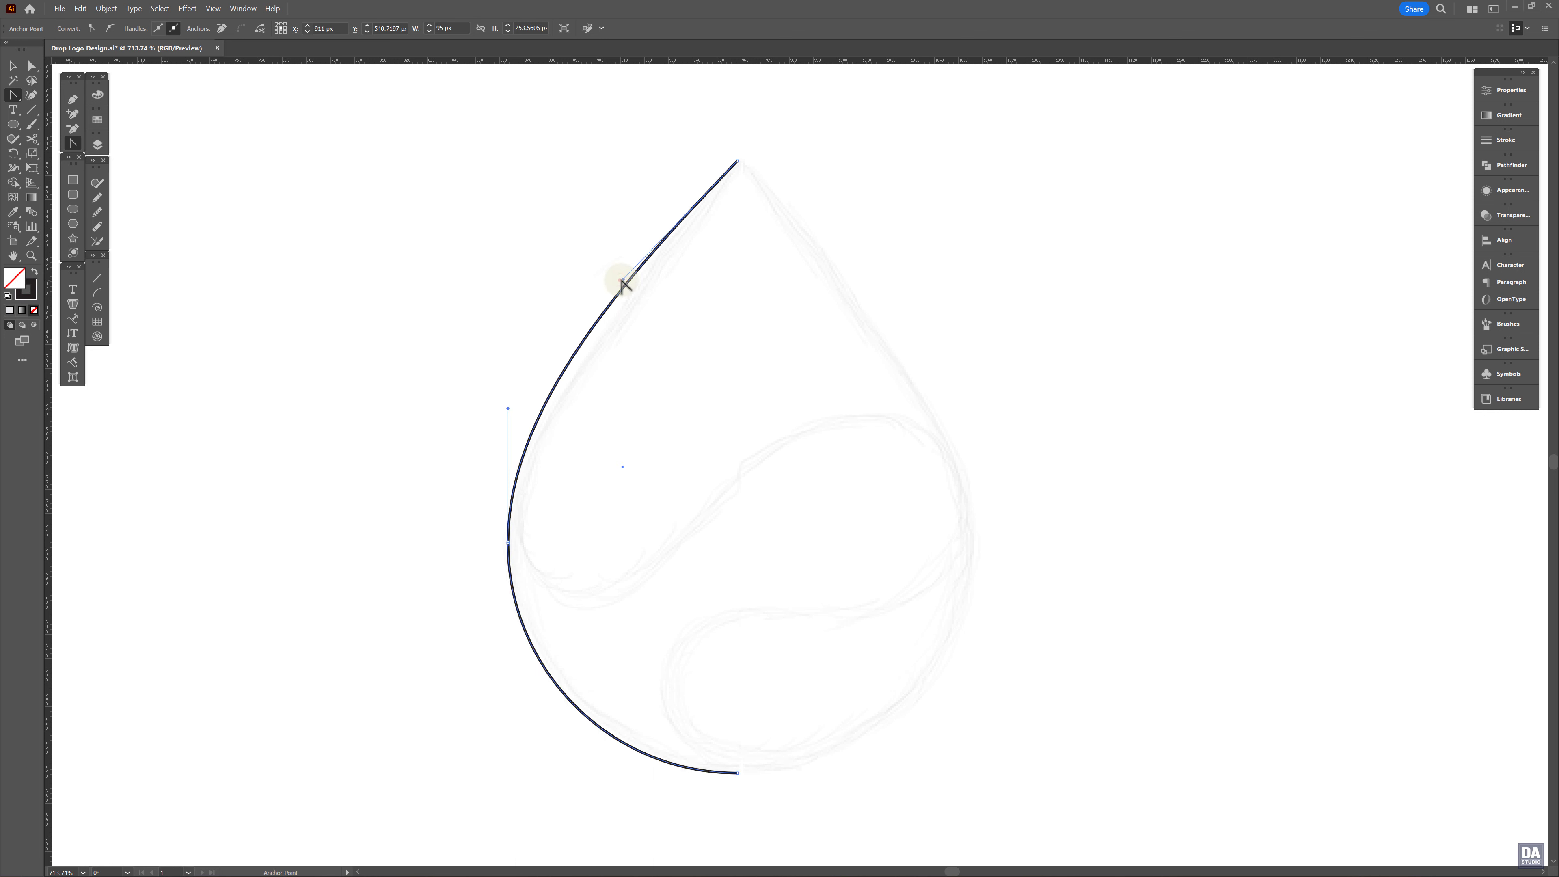
{"action": "left_click_drag", "start_coordinate": [624, 282], "coordinate": [698, 222]}
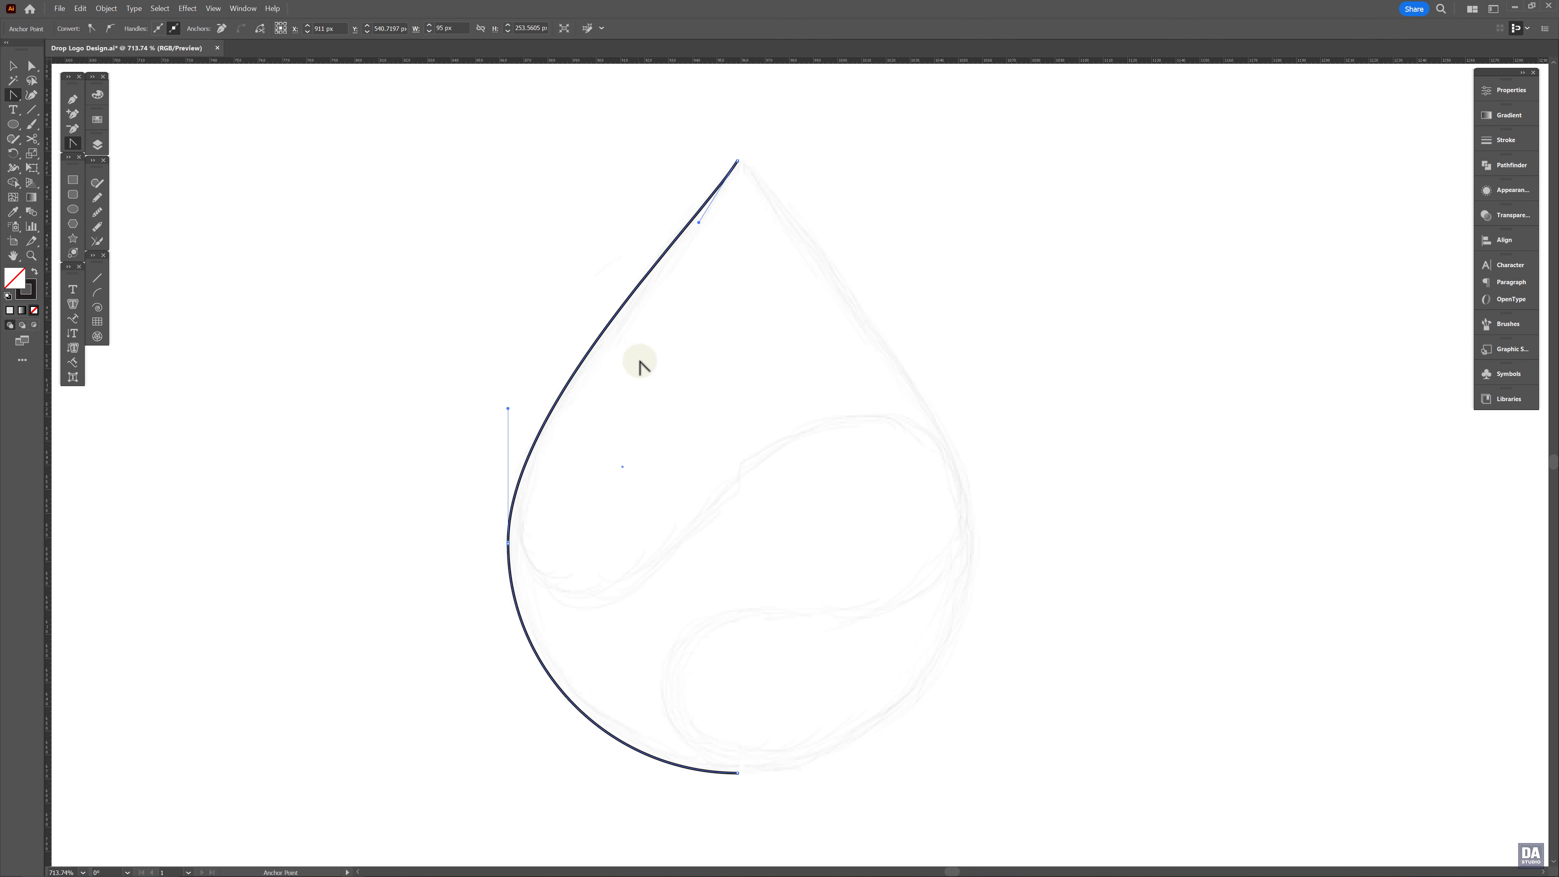
{"action": "key", "text": "v"}
{"action": "left_click", "coordinate": [687, 350]}
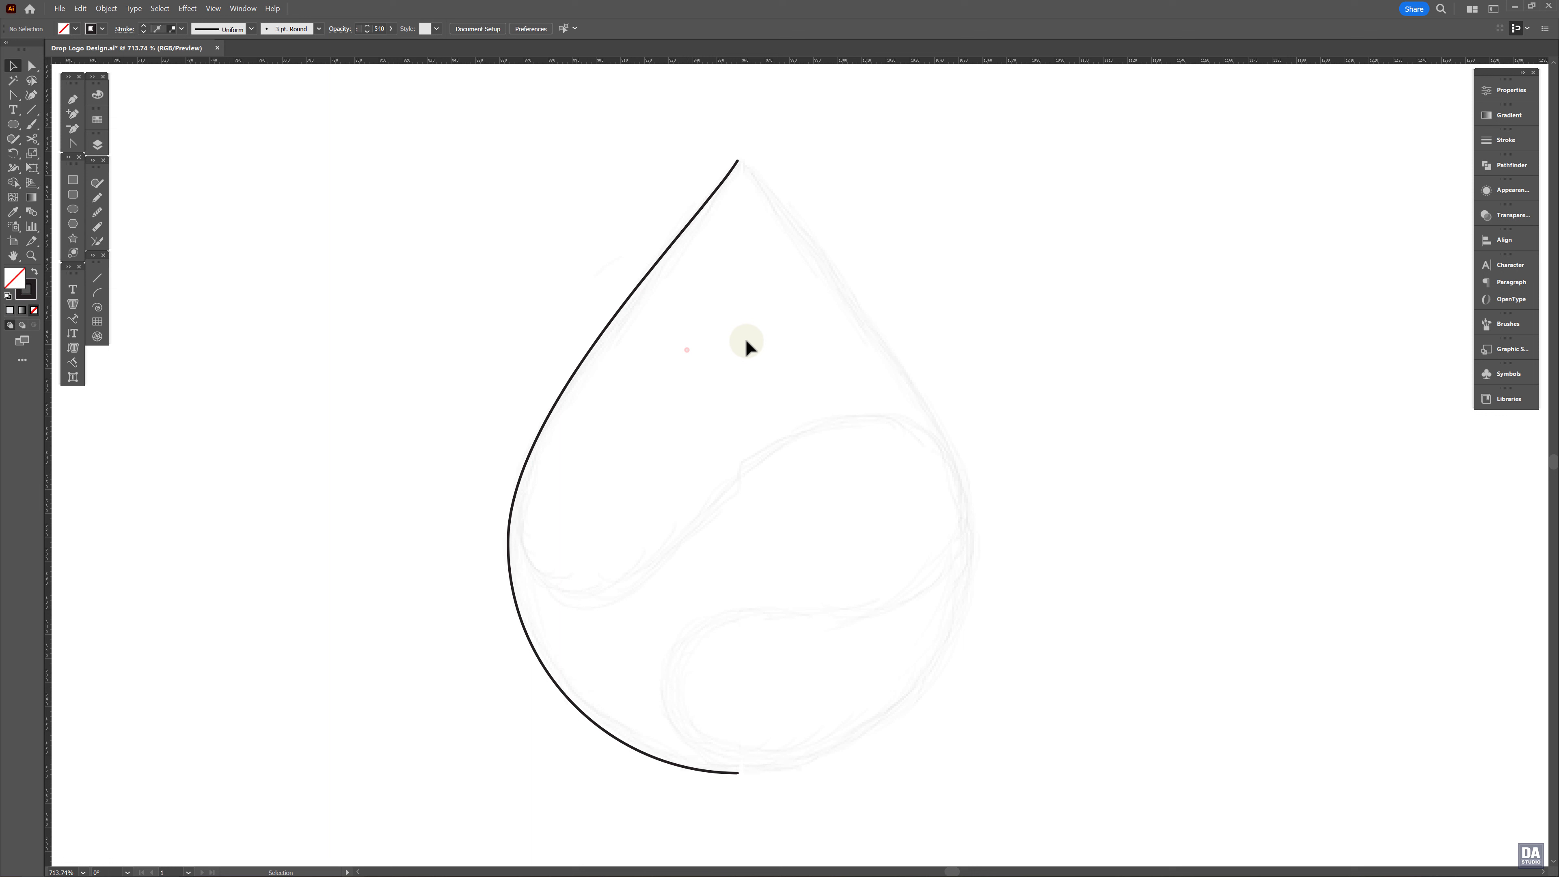
Reflect a copy of the half drop across the vertical axis, using its bottom endpoint as the origin
{"action": "left_click", "coordinate": [604, 330]}
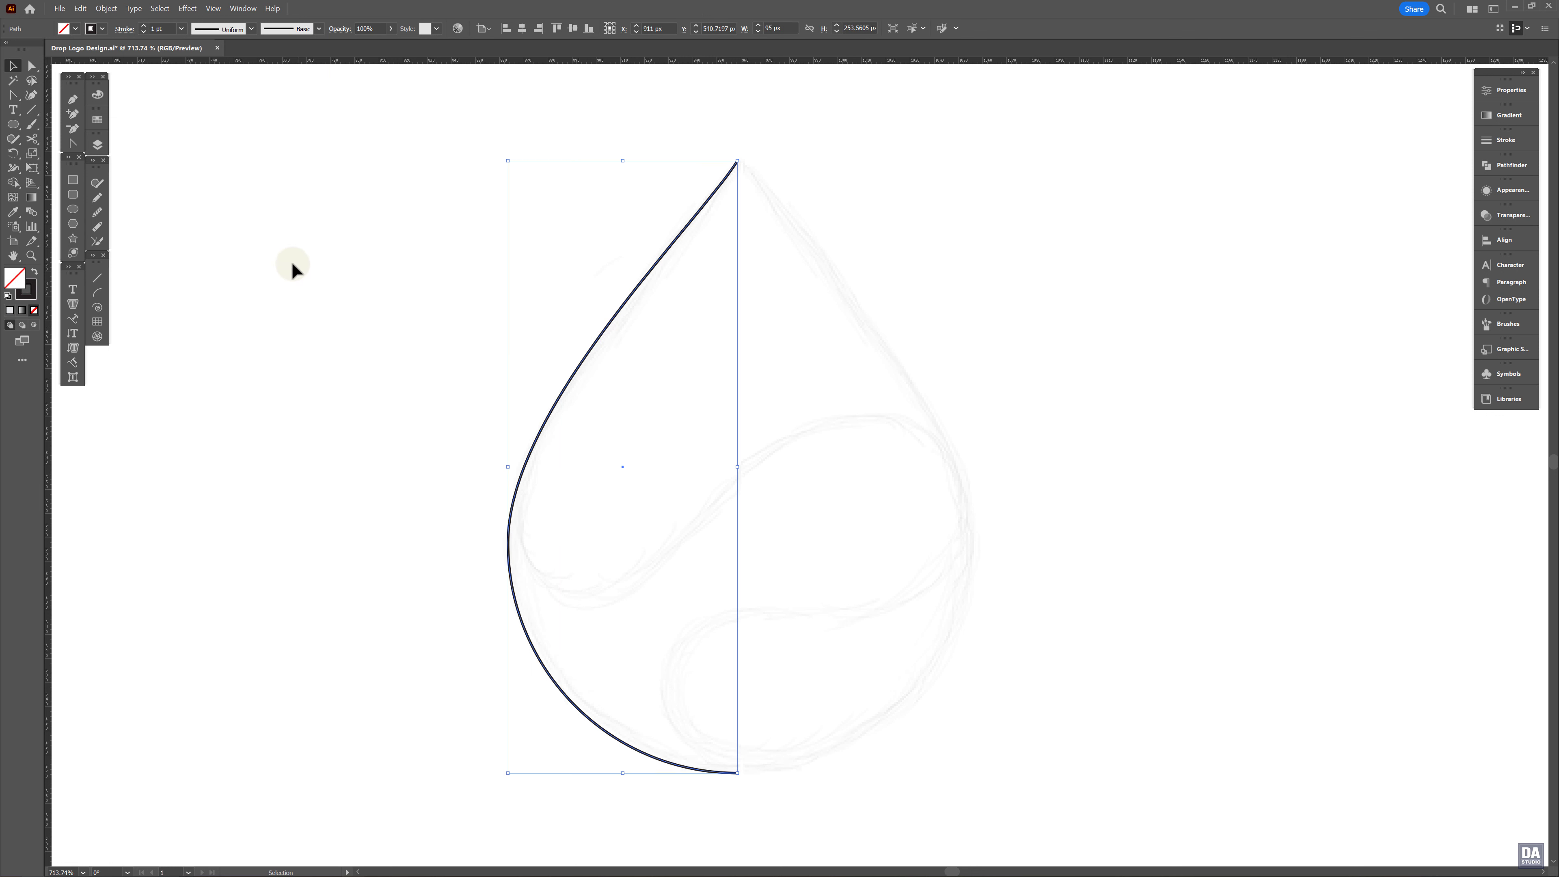
{"action": "left_click", "coordinate": [13, 153]}
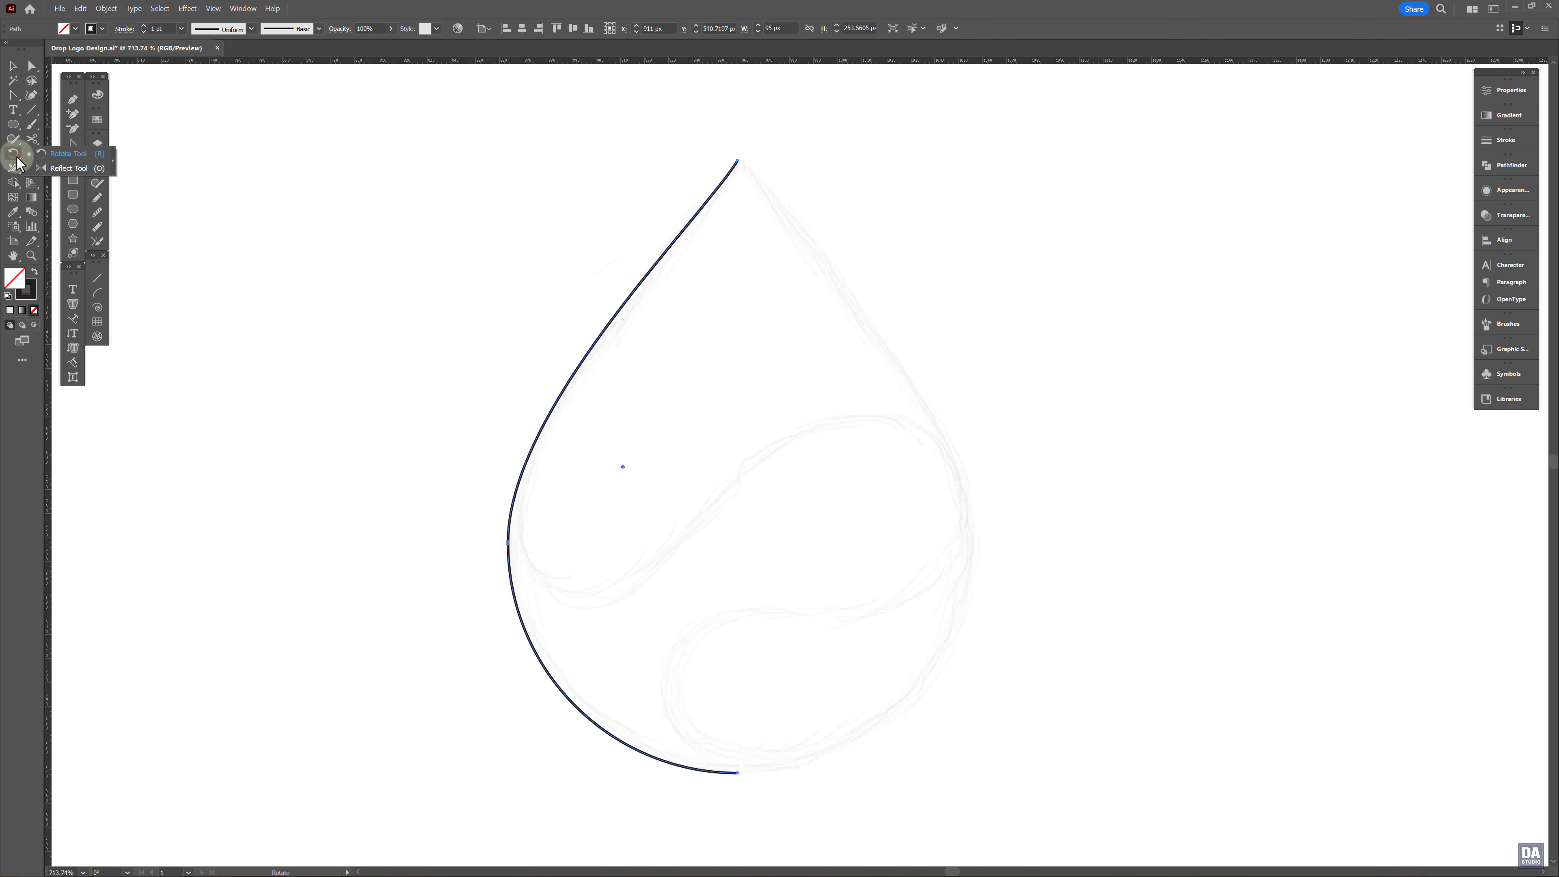
{"action": "left_click", "coordinate": [56, 171]}
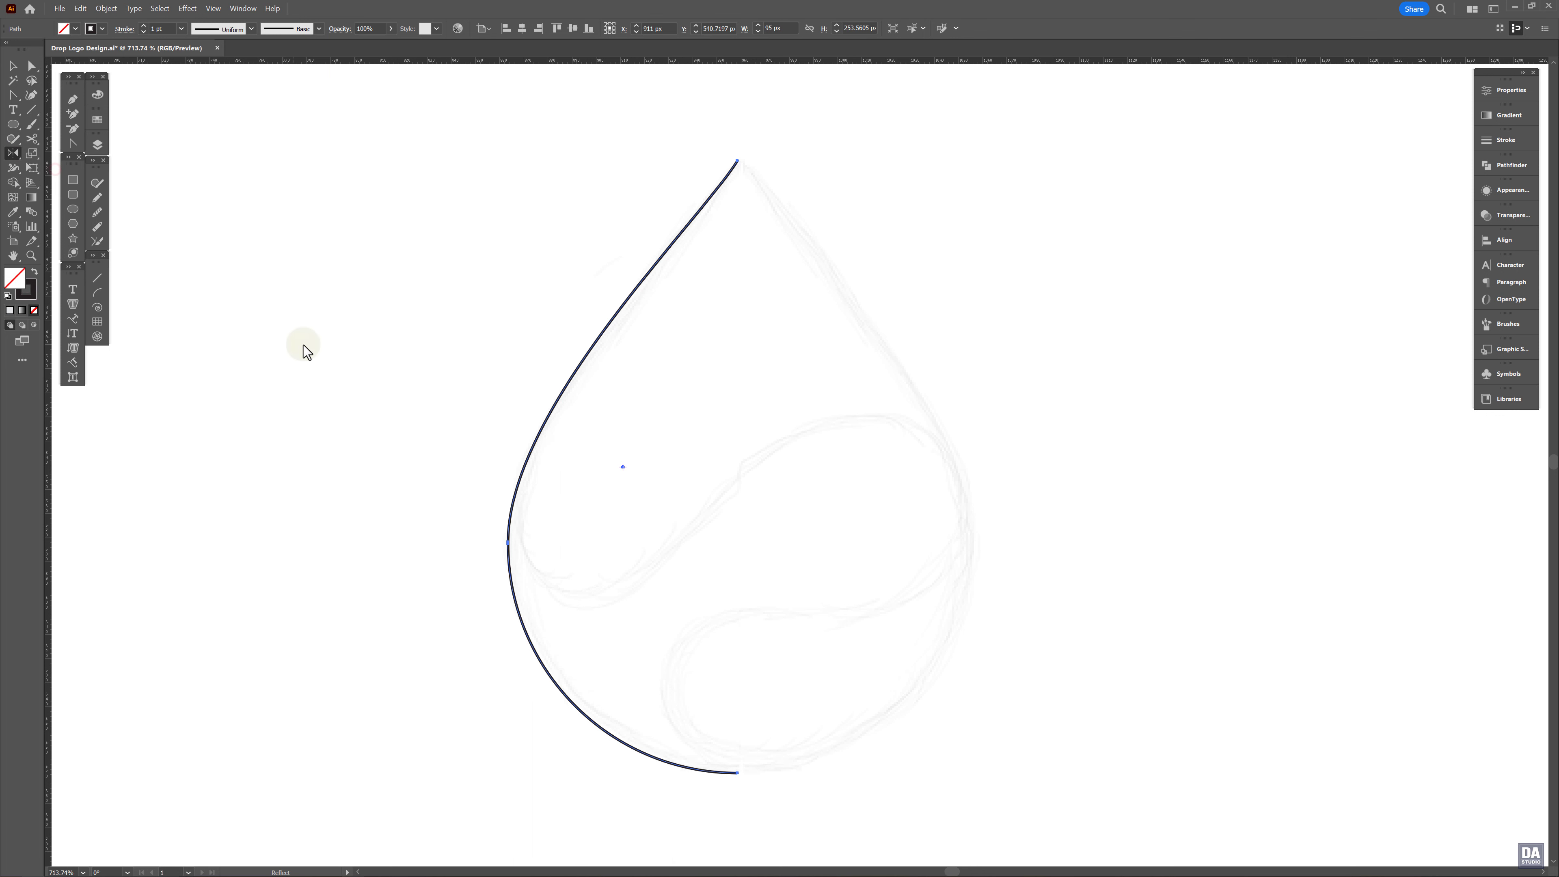
{"action": "left_click", "coordinate": [737, 771], "text": "alt"}
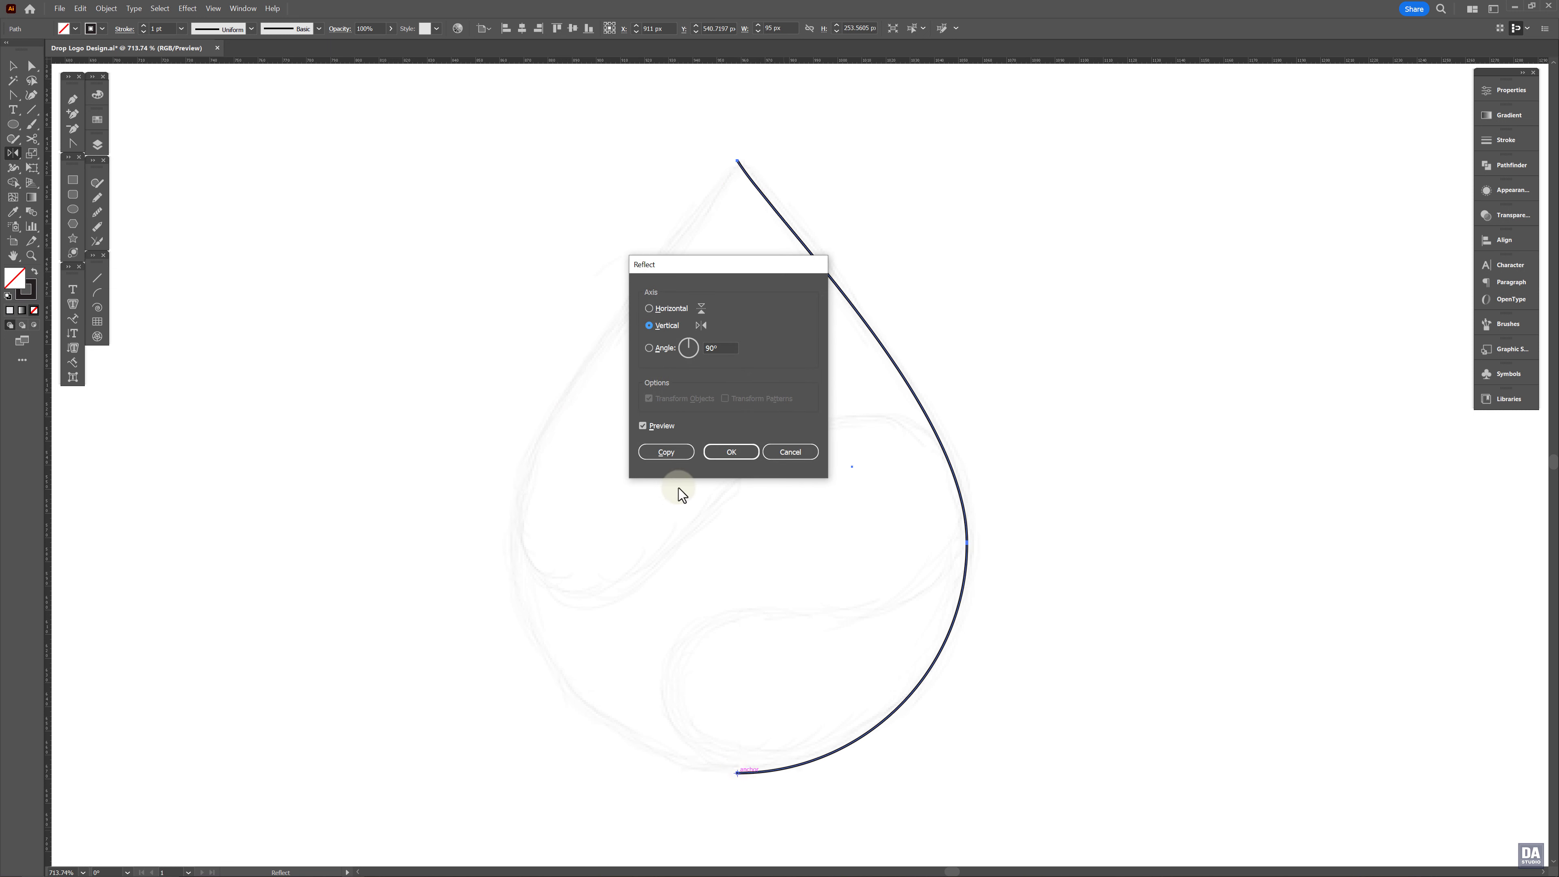
{"action": "left_click", "coordinate": [685, 454]}
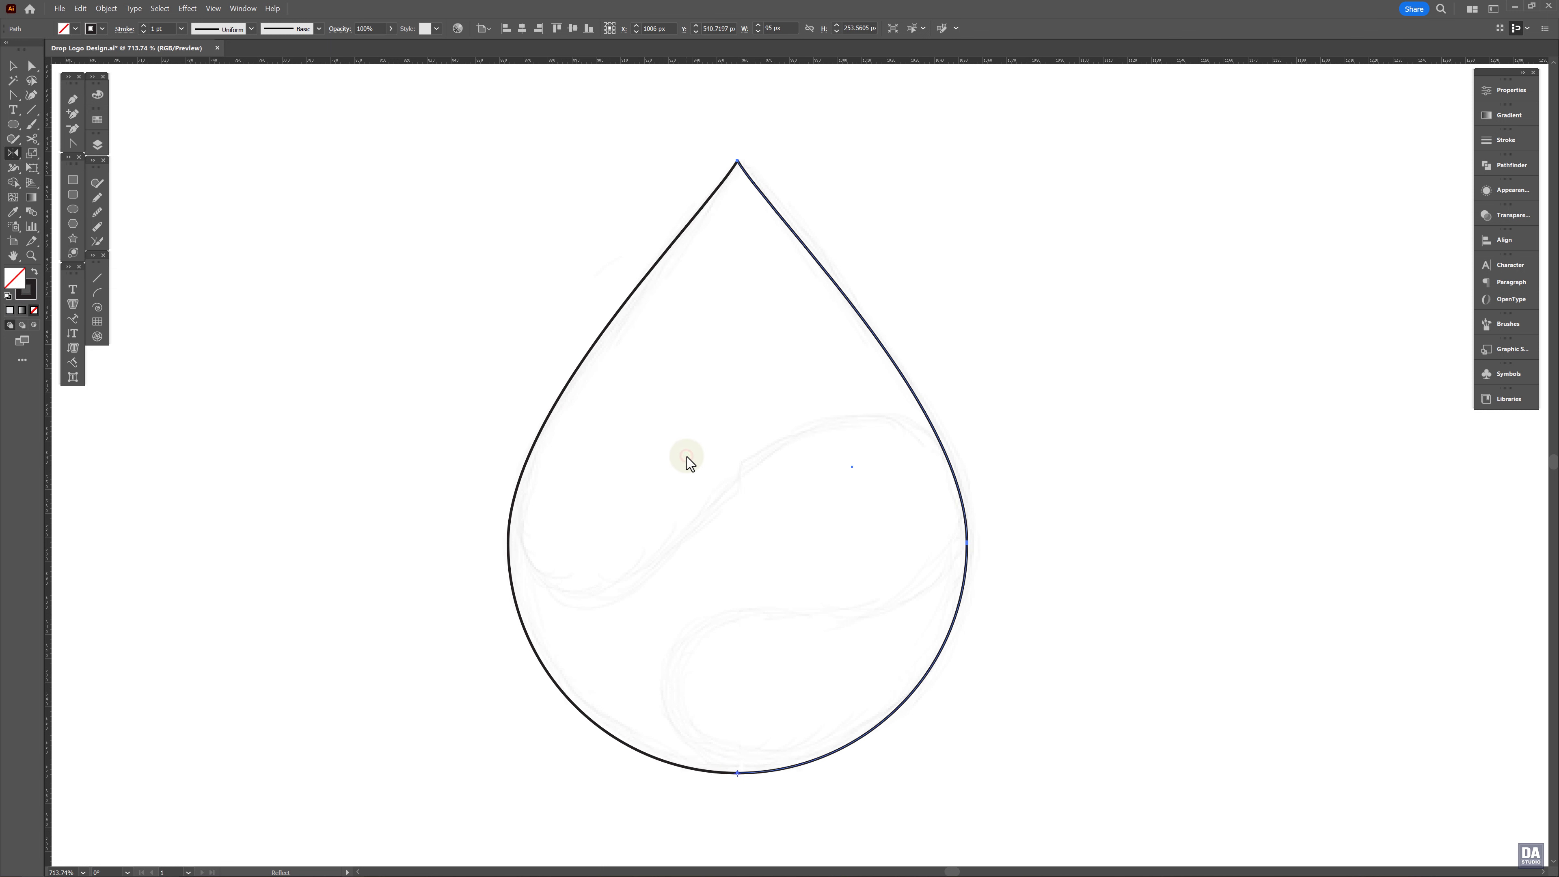
Select both drop halves and join them into one path
{"action": "key", "text": "v"}
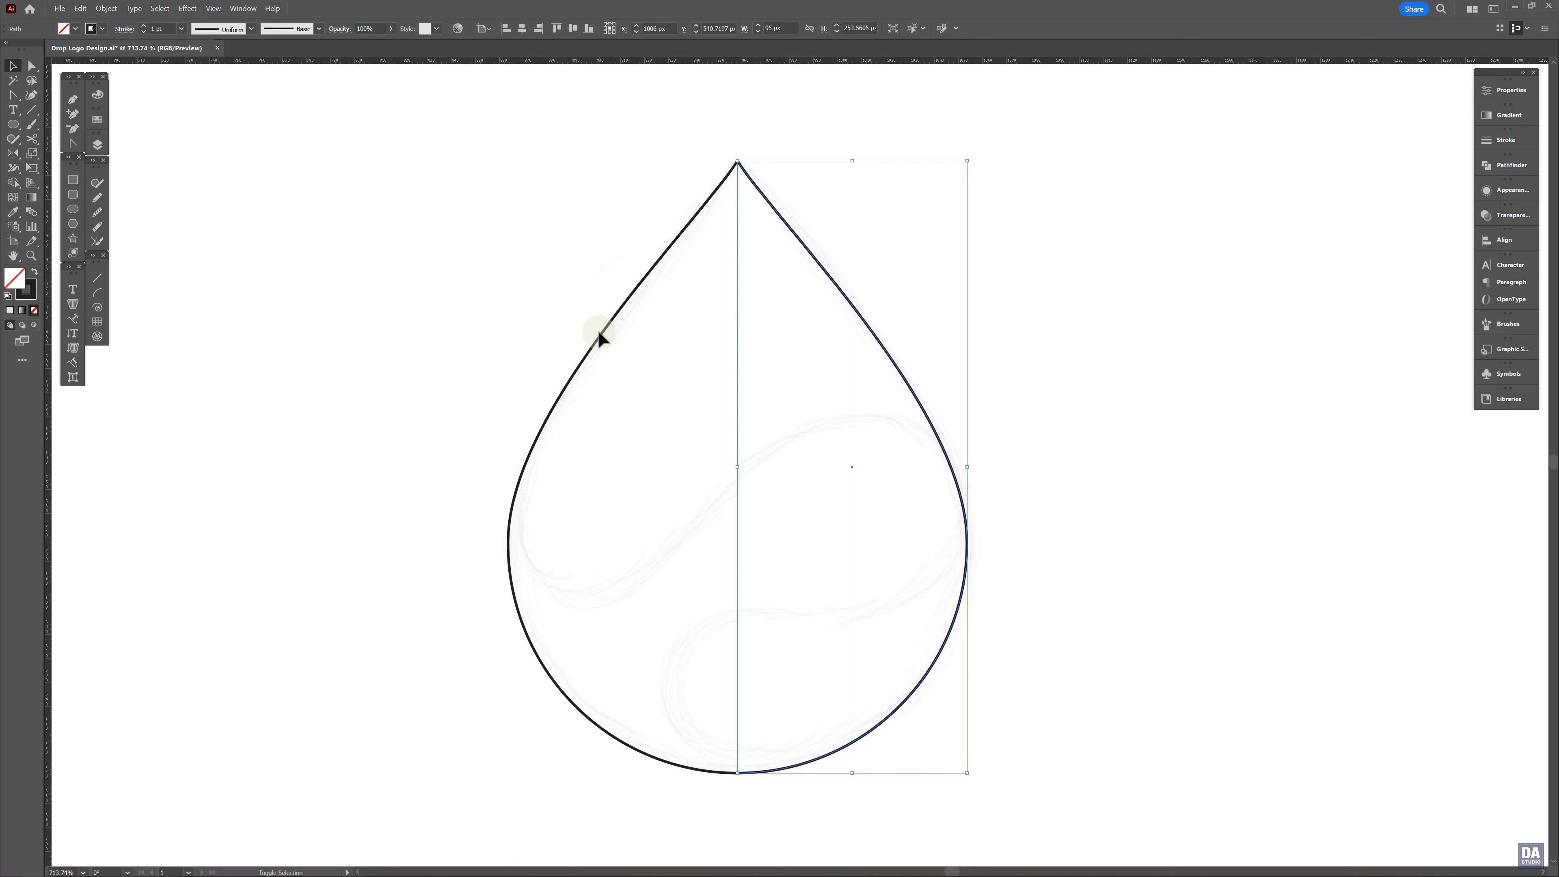
{"action": "left_click", "coordinate": [598, 330], "text": "shift"}
{"action": "left_click_drag", "start_coordinate": [598, 331], "coordinate": [624, 338]}
{"action": "key", "text": "ctrl+z"}
{"action": "right_click", "coordinate": [606, 332]}
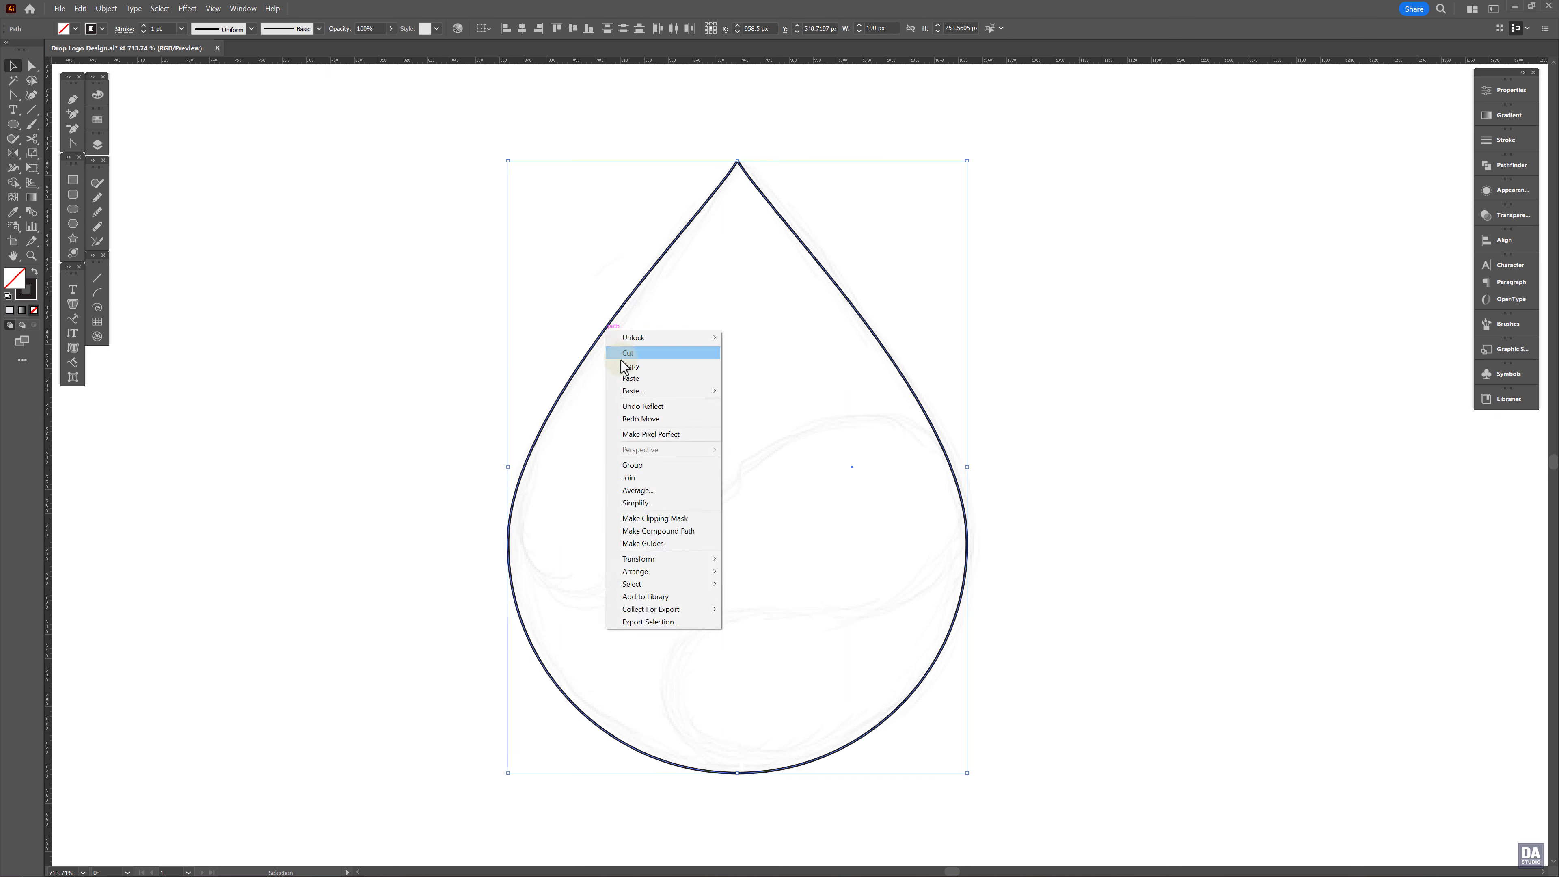
{"action": "left_click", "coordinate": [633, 477]}
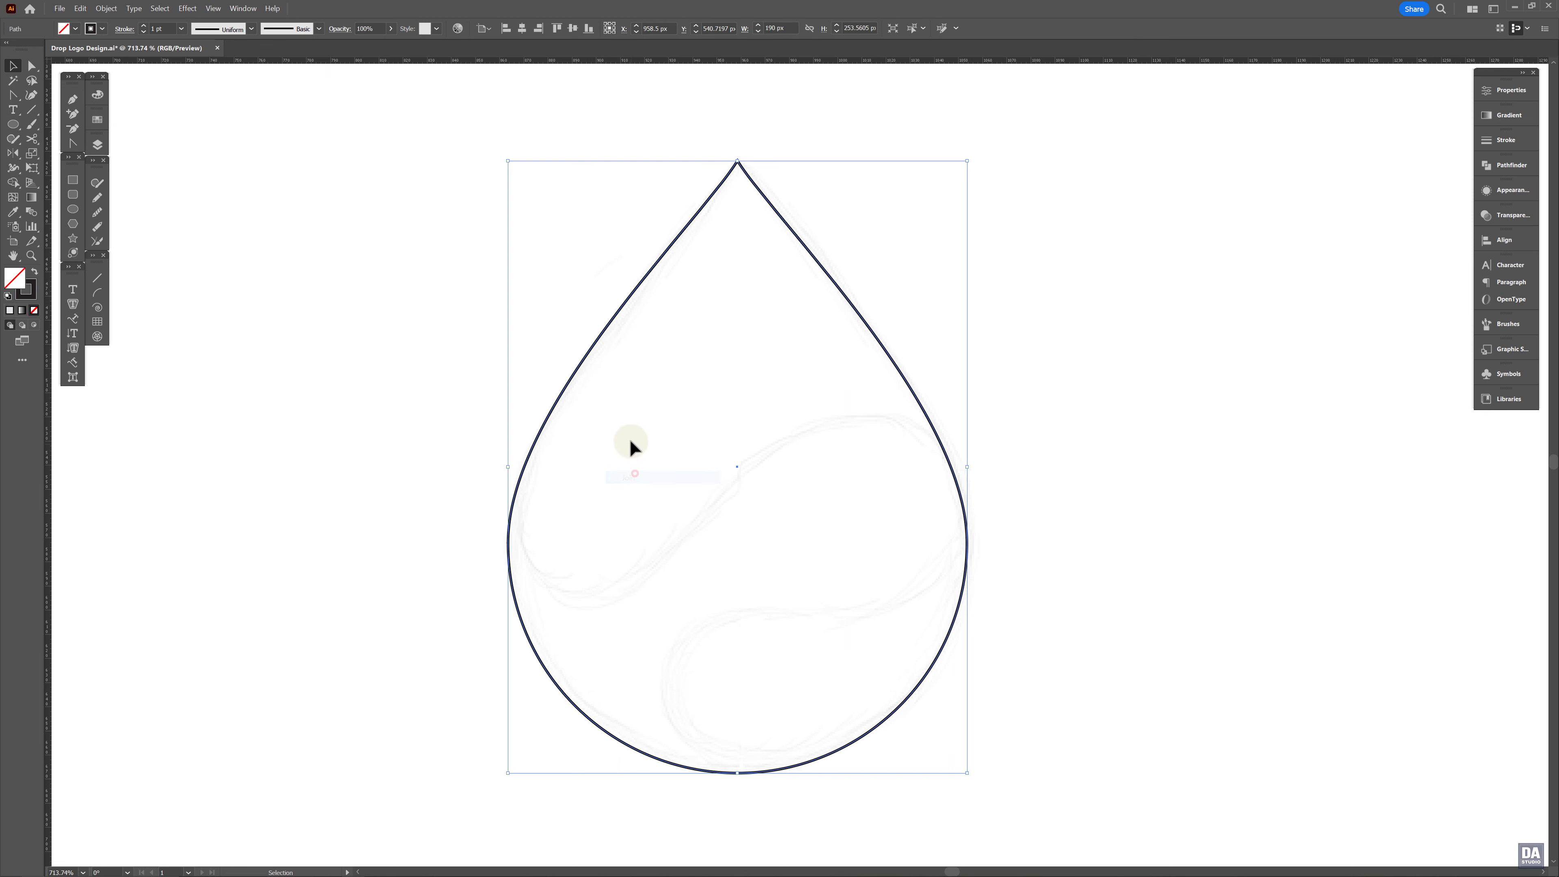
{"action": "left_click", "coordinate": [661, 378]}
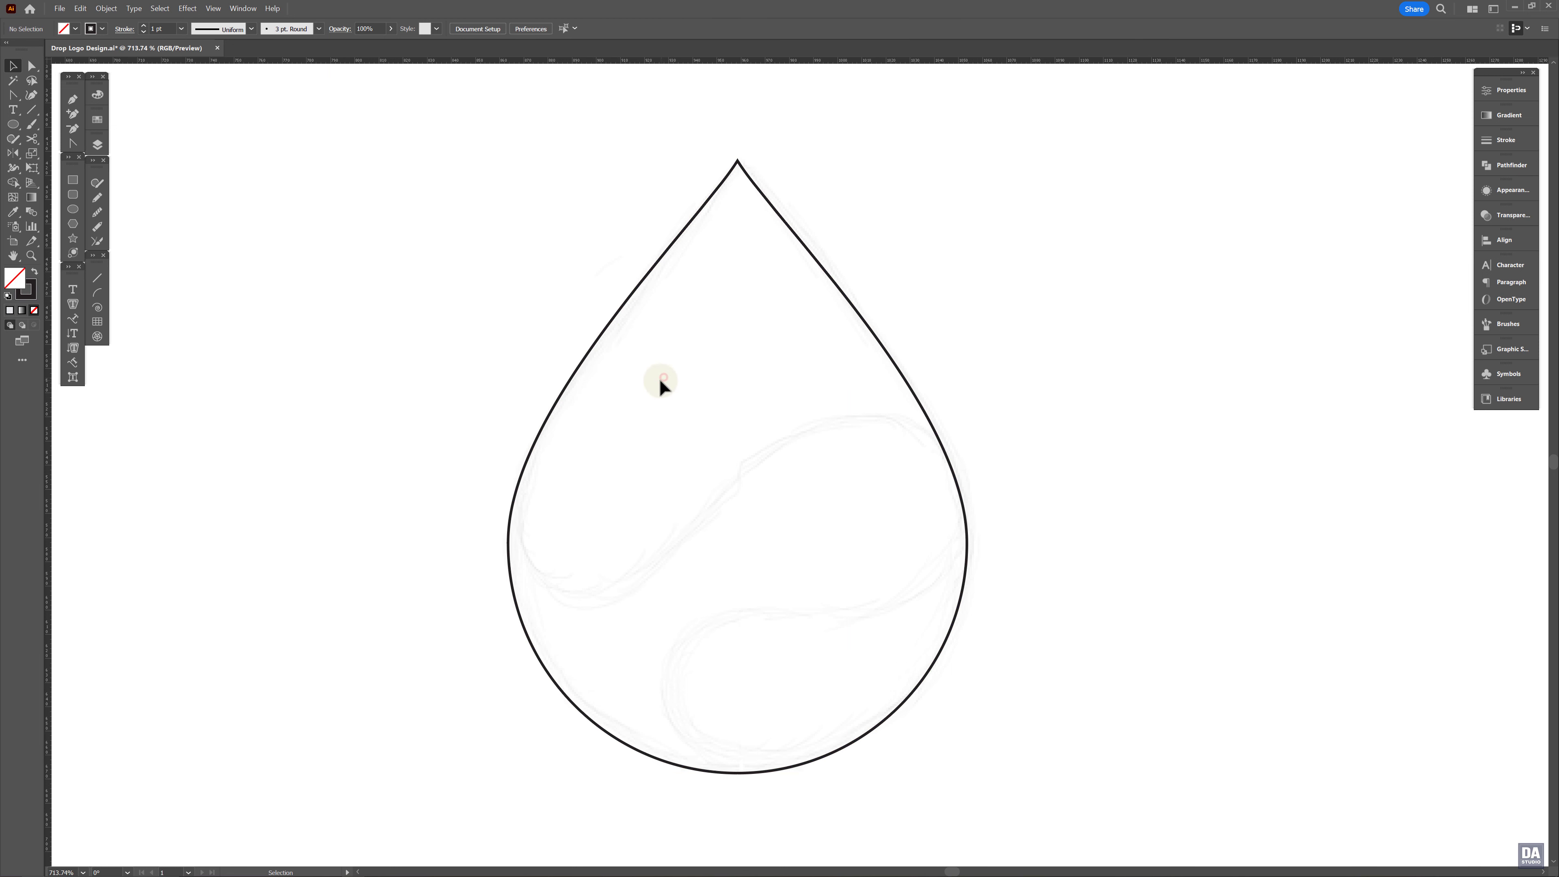
Draw the inner S-shaped wave over the sketch with the Pencil tool, from the drop's left edge to its lower-right edge
{"action": "left_click_drag", "start_coordinate": [661, 449], "coordinate": [645, 425]}
{"action": "left_click_drag", "start_coordinate": [610, 483], "coordinate": [596, 469]}
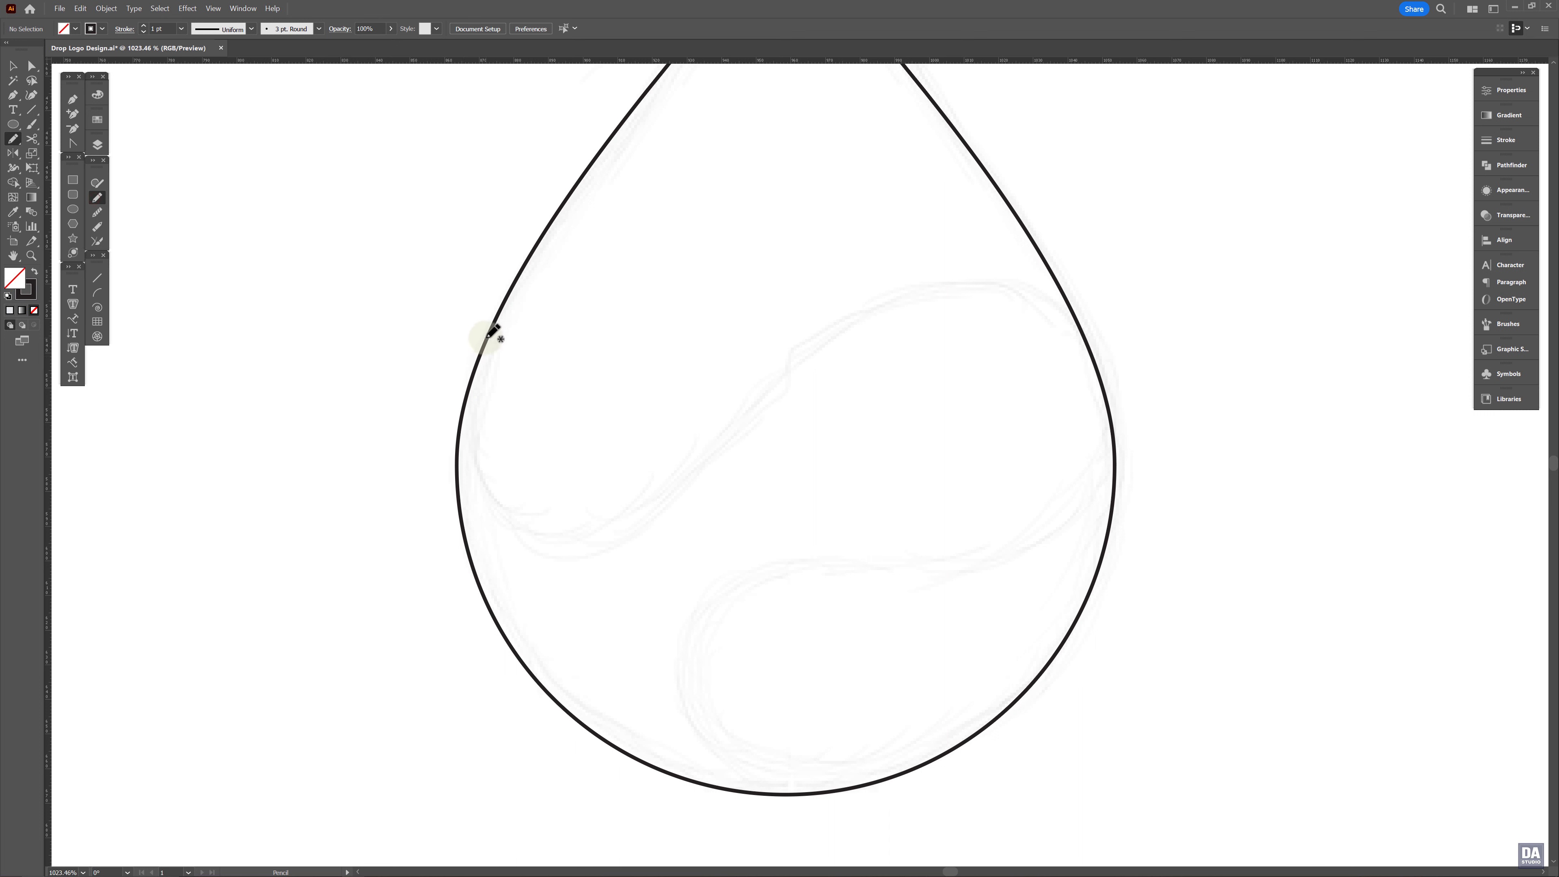
{"action": "mouse_move", "coordinate": [482, 352]}
{"action": "left_mouse_down"}
{"action": "mouse_move", "coordinate": [477, 447]}
{"action": "mouse_move", "coordinate": [506, 505]}
{"action": "mouse_move", "coordinate": [577, 539]}
{"action": "mouse_move", "coordinate": [642, 503]}
{"action": "mouse_move", "coordinate": [847, 313]}
{"action": "mouse_move", "coordinate": [951, 285]}
{"action": "mouse_move", "coordinate": [1028, 294]}
{"action": "mouse_move", "coordinate": [1062, 315]}
{"action": "mouse_move", "coordinate": [1088, 392]}
{"action": "mouse_move", "coordinate": [1085, 430]}
{"action": "mouse_move", "coordinate": [1027, 501]}
{"action": "mouse_move", "coordinate": [777, 563]}
{"action": "mouse_move", "coordinate": [692, 619]}
{"action": "mouse_move", "coordinate": [682, 712]}
{"action": "mouse_move", "coordinate": [756, 750]}
{"action": "mouse_move", "coordinate": [849, 765]}
{"action": "mouse_move", "coordinate": [1005, 715]}
{"action": "mouse_move", "coordinate": [1055, 646]}
{"action": "left_mouse_up"}
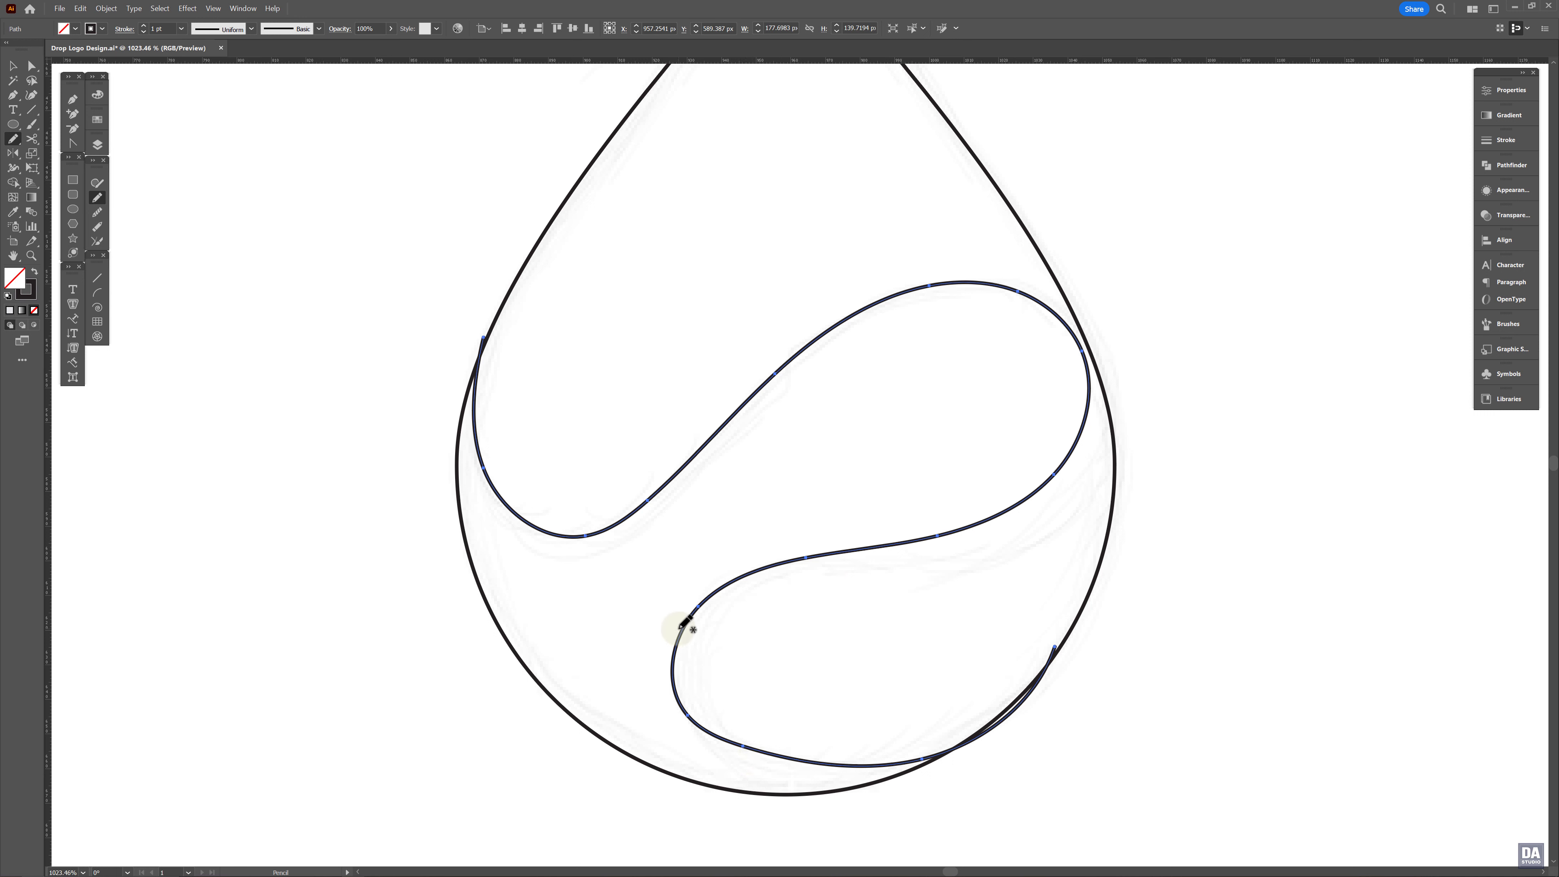
Try redrawing the lower loop of the wavy path with repeated Pencil strokes, undoing the rejected attempts
{"action": "mouse_move", "coordinate": [699, 604]}
{"action": "left_mouse_down"}
{"action": "mouse_move", "coordinate": [733, 776]}
{"action": "mouse_move", "coordinate": [817, 781]}
{"action": "mouse_move", "coordinate": [927, 724]}
{"action": "mouse_move", "coordinate": [1042, 622]}
{"action": "left_mouse_up"}
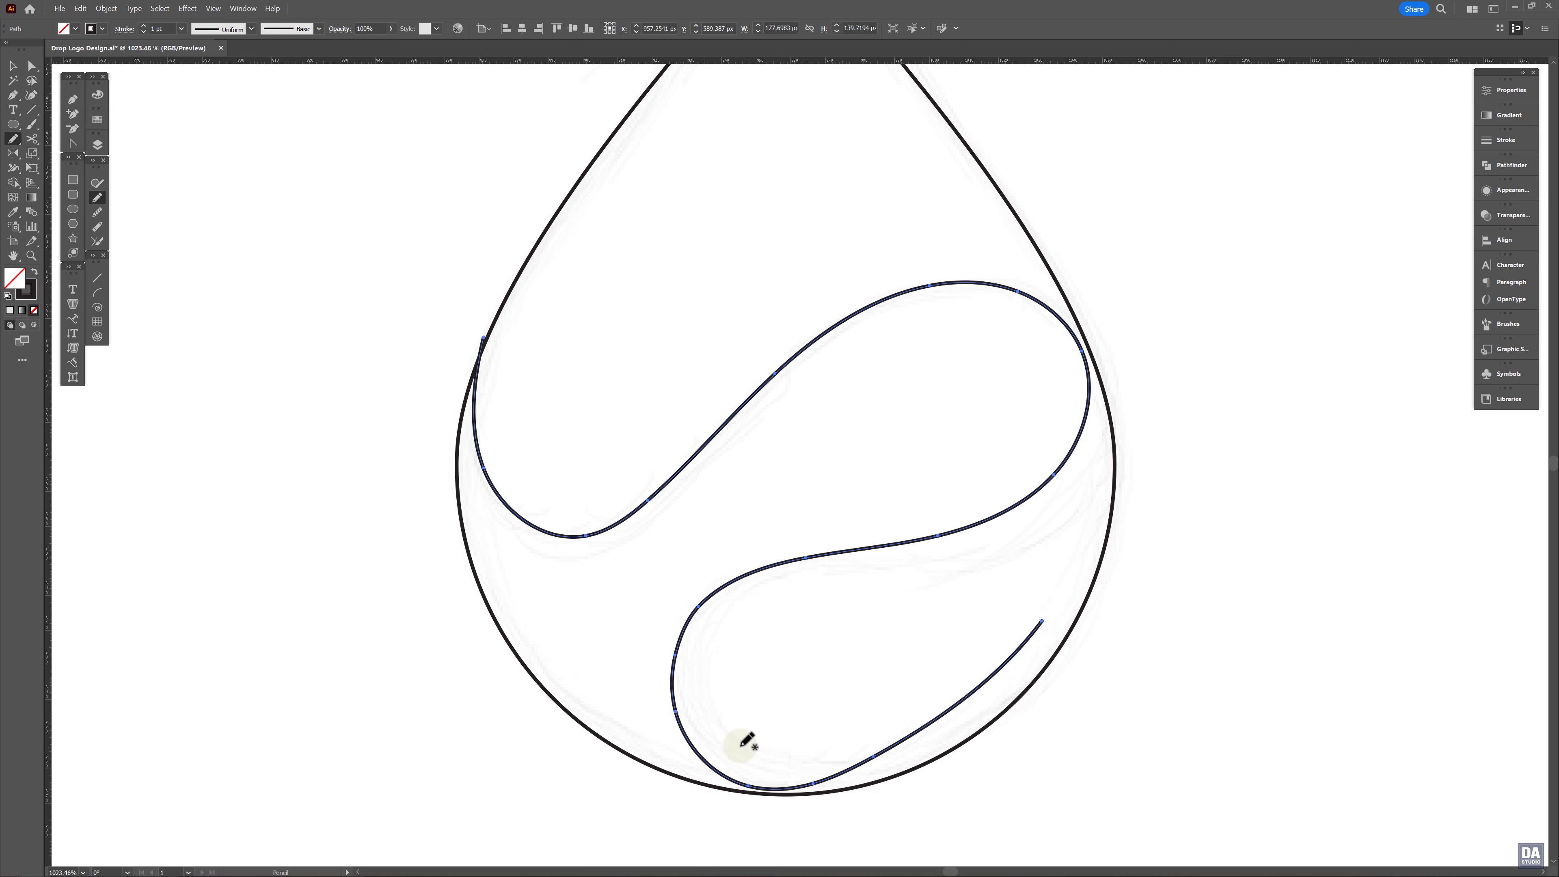
{"action": "key", "text": "ctrl+z"}
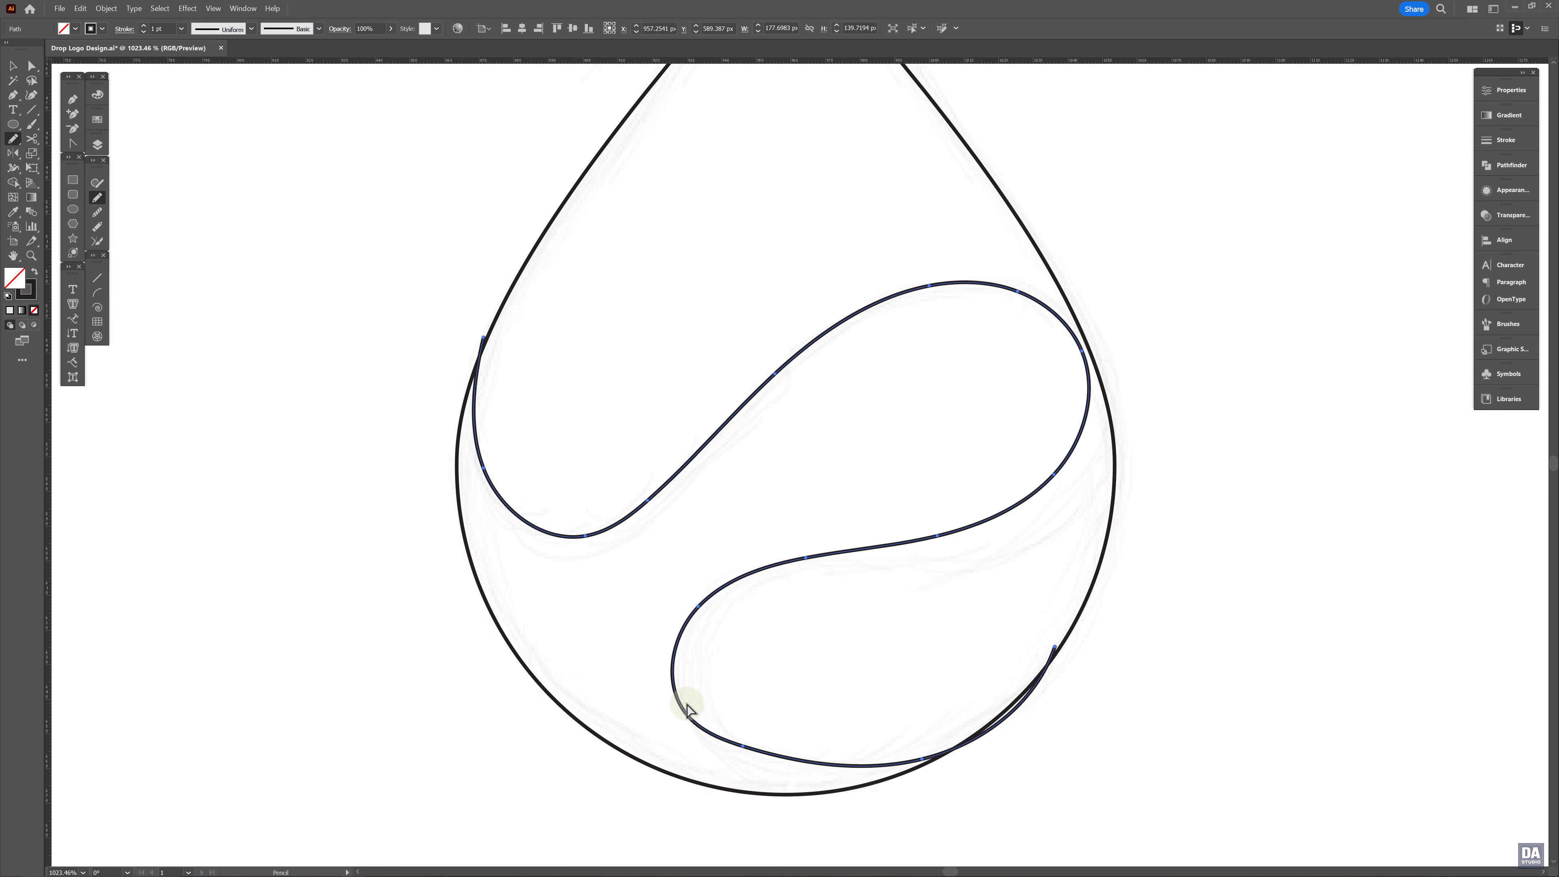
{"action": "mouse_move", "coordinate": [694, 613]}
{"action": "left_mouse_down"}
{"action": "mouse_move", "coordinate": [677, 697]}
{"action": "mouse_move", "coordinate": [700, 734]}
{"action": "mouse_move", "coordinate": [748, 774]}
{"action": "mouse_move", "coordinate": [796, 784]}
{"action": "mouse_move", "coordinate": [957, 734]}
{"action": "mouse_move", "coordinate": [1084, 616]}
{"action": "left_mouse_up"}
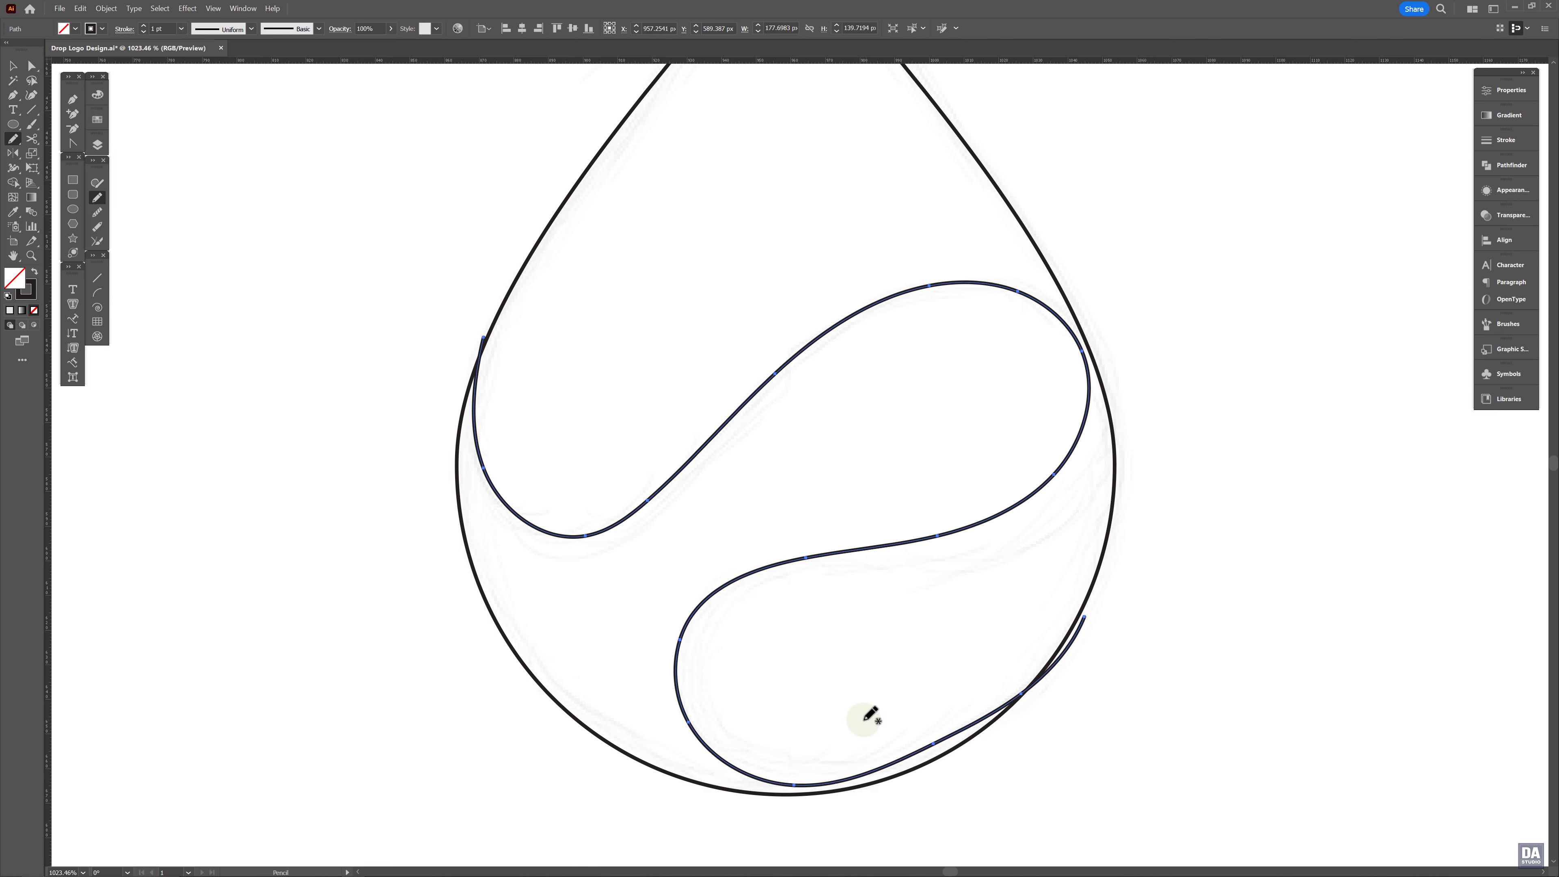
{"action": "key", "text": "ctrl+z"}
{"action": "mouse_move", "coordinate": [689, 632]}
{"action": "left_mouse_down"}
{"action": "mouse_move", "coordinate": [707, 718]}
{"action": "mouse_move", "coordinate": [752, 762]}
{"action": "mouse_move", "coordinate": [858, 780]}
{"action": "mouse_move", "coordinate": [981, 731]}
{"action": "mouse_move", "coordinate": [1025, 688]}
{"action": "mouse_move", "coordinate": [1052, 621]}
{"action": "left_mouse_up"}
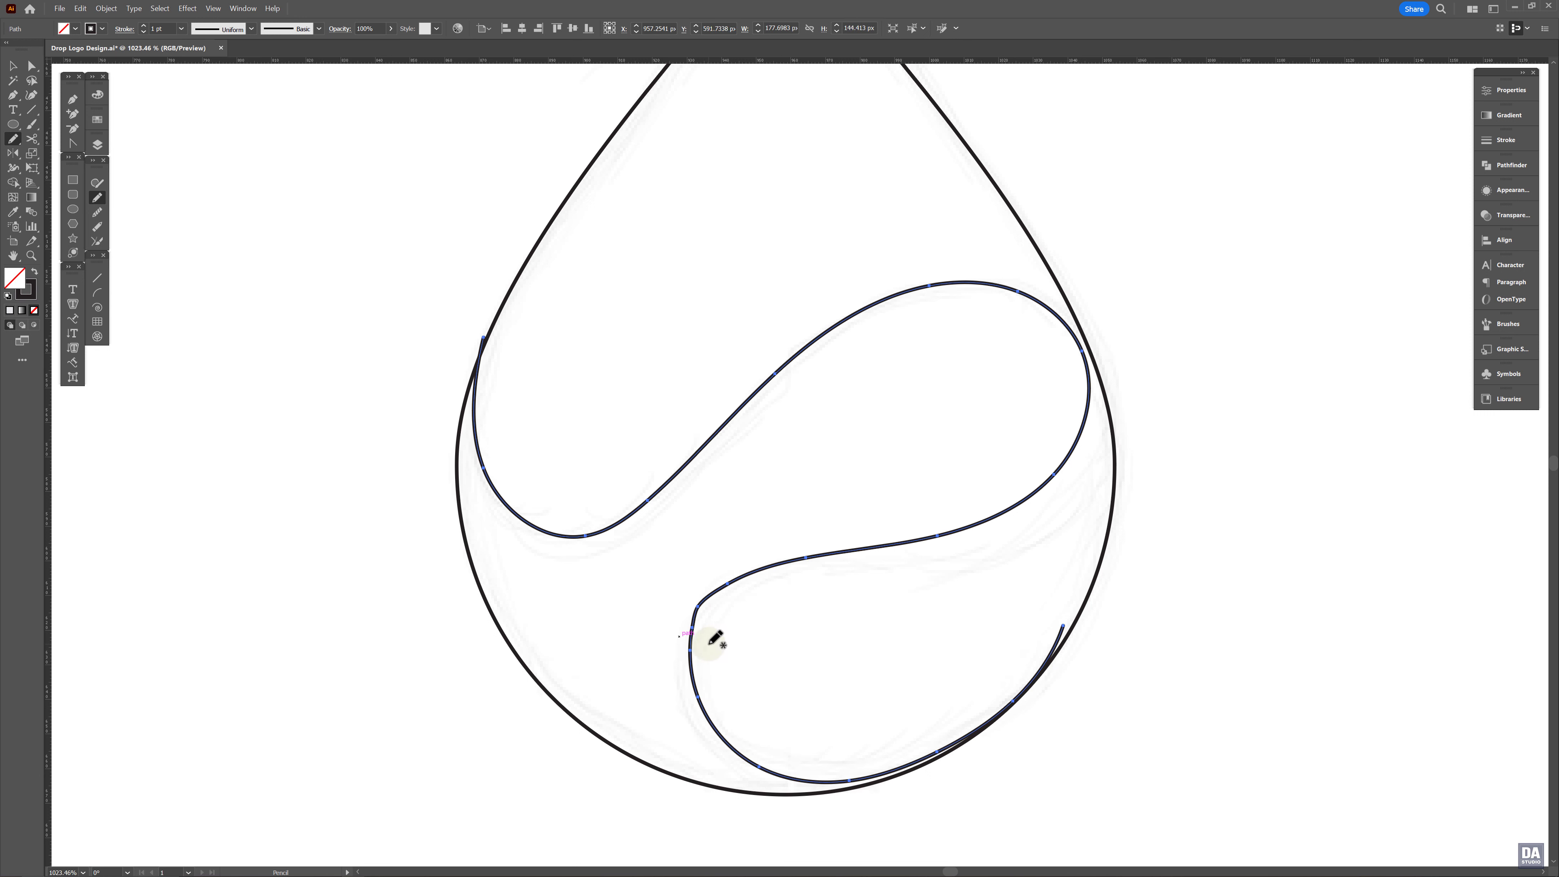
{"action": "key", "text": "ctrl+z"}
{"action": "mouse_move", "coordinate": [784, 562]}
{"action": "left_mouse_down"}
{"action": "mouse_move", "coordinate": [710, 637]}
{"action": "mouse_move", "coordinate": [730, 730]}
{"action": "left_mouse_up"}
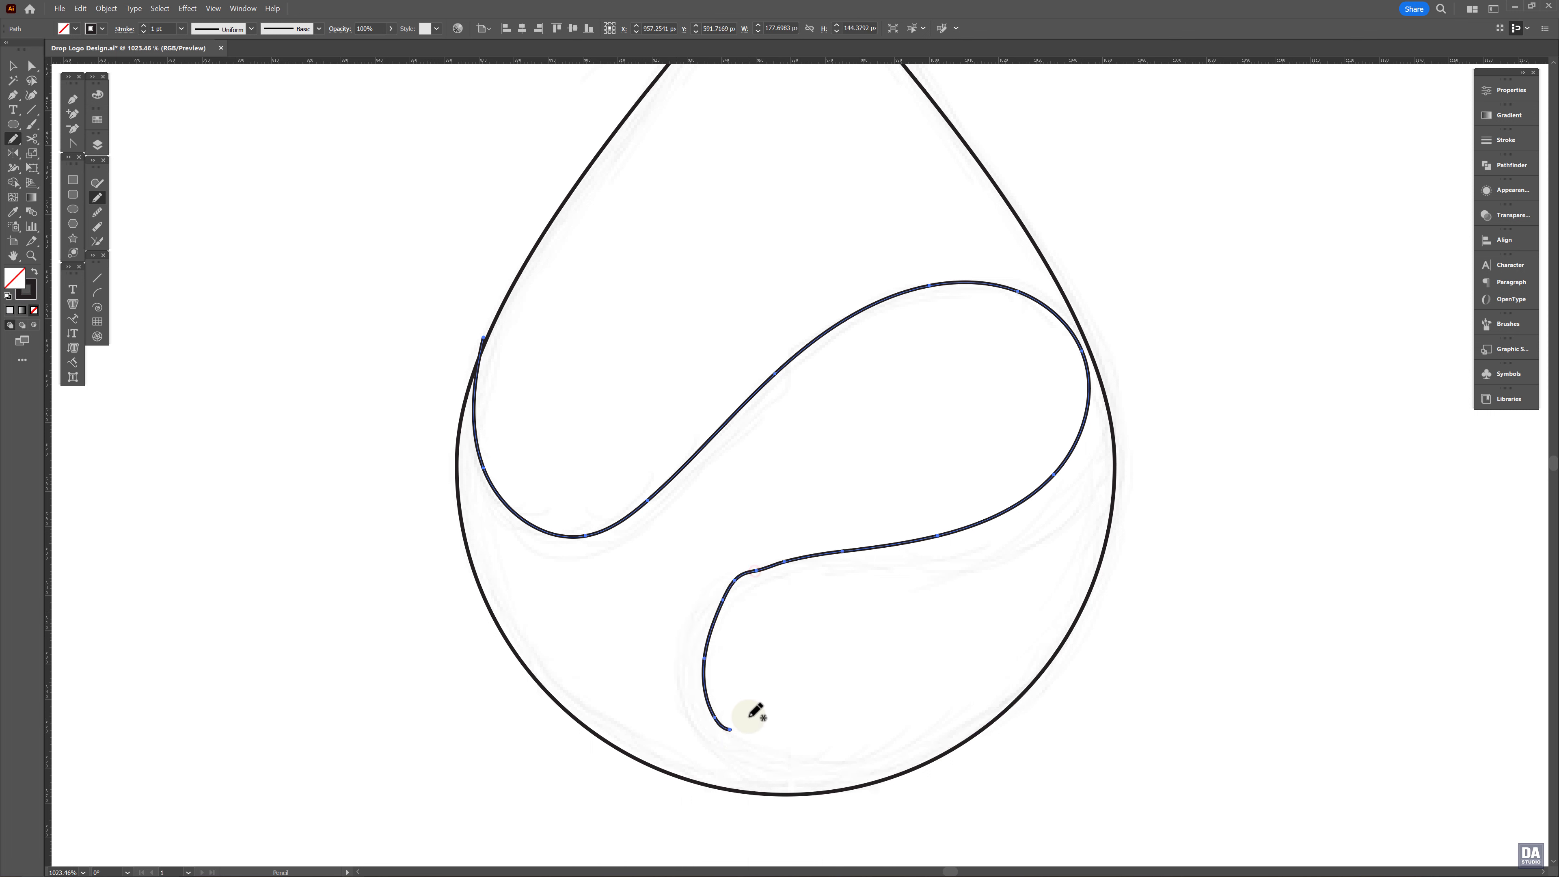
{"action": "key", "text": "ctrl+z"}
{"action": "mouse_move", "coordinate": [743, 572]}
{"action": "left_mouse_down"}
{"action": "mouse_move", "coordinate": [694, 653]}
{"action": "mouse_move", "coordinate": [702, 701]}
{"action": "mouse_move", "coordinate": [745, 761]}
{"action": "mouse_move", "coordinate": [792, 782]}
{"action": "mouse_move", "coordinate": [868, 778]}
{"action": "mouse_move", "coordinate": [958, 744]}
{"action": "mouse_move", "coordinate": [1026, 682]}
{"action": "mouse_move", "coordinate": [1055, 622]}
{"action": "left_mouse_up"}
{"action": "key", "text": "ctrl+z"}
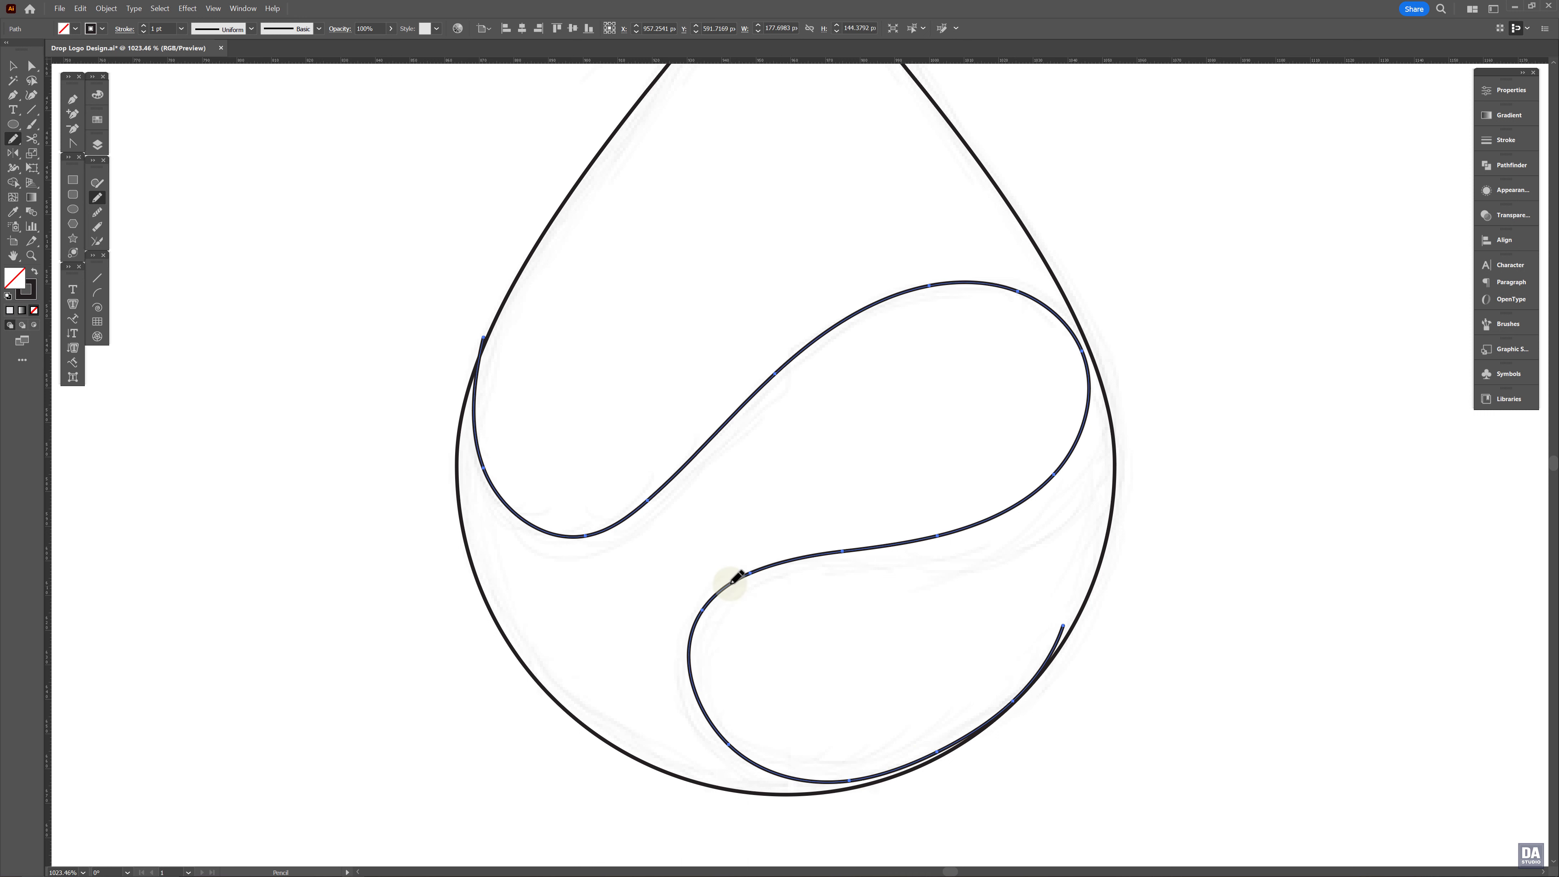
{"action": "mouse_move", "coordinate": [724, 585]}
{"action": "left_mouse_down"}
{"action": "mouse_move", "coordinate": [700, 688]}
{"action": "mouse_move", "coordinate": [751, 745]}
{"action": "mouse_move", "coordinate": [841, 764]}
{"action": "mouse_move", "coordinate": [915, 751]}
{"action": "mouse_move", "coordinate": [991, 709]}
{"action": "mouse_move", "coordinate": [1062, 616]}
{"action": "left_mouse_up"}
{"action": "key", "text": "ctrl+z"}
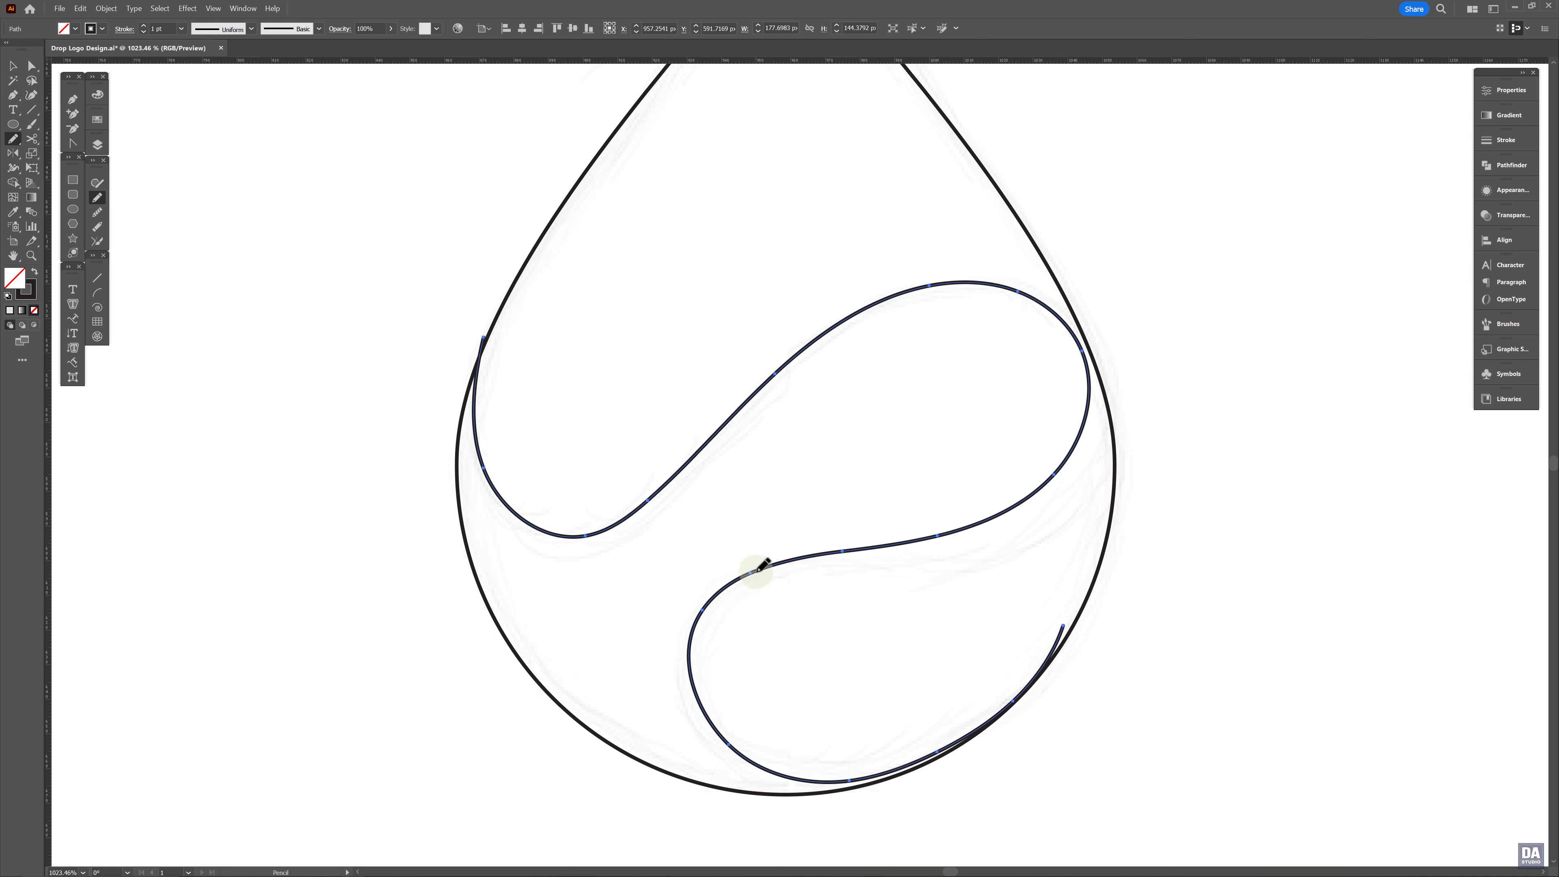
Redraw the wavy path's lower loop with the Pencil tool, ending at the drop's lower-right edge
{"action": "mouse_move", "coordinate": [750, 573]}
{"action": "left_mouse_down"}
{"action": "mouse_move", "coordinate": [704, 667]}
{"action": "mouse_move", "coordinate": [722, 725]}
{"action": "mouse_move", "coordinate": [778, 767]}
{"action": "mouse_move", "coordinate": [845, 777]}
{"action": "mouse_move", "coordinate": [952, 749]}
{"action": "mouse_move", "coordinate": [1043, 672]}
{"action": "mouse_move", "coordinate": [1072, 610]}
{"action": "left_mouse_up"}
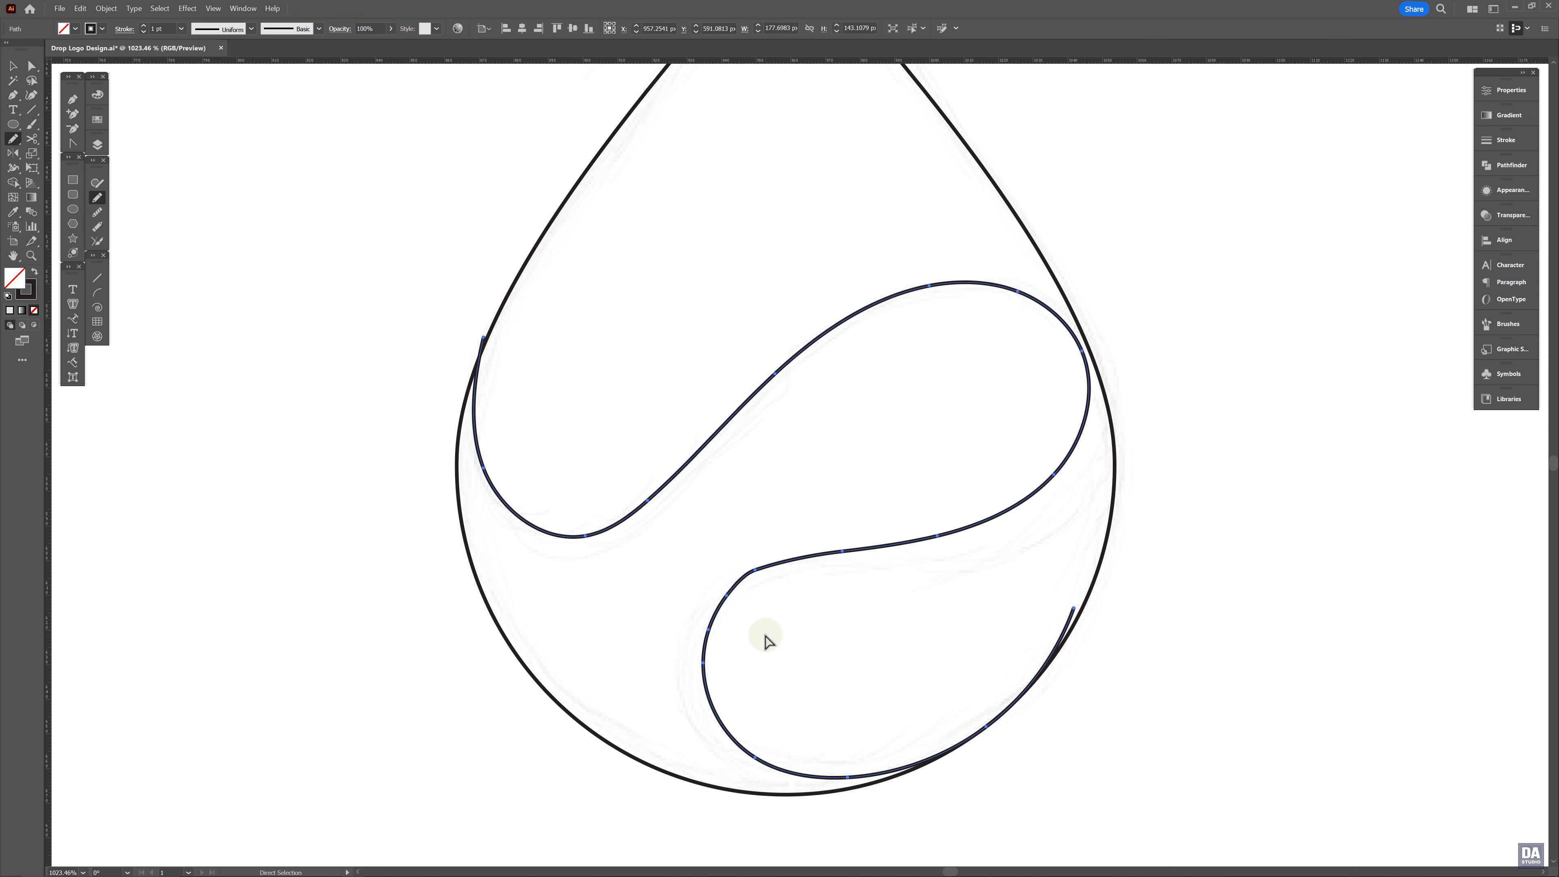
{"action": "key", "text": "ctrl+z"}
{"action": "key", "text": "ctrl+shift+z"}
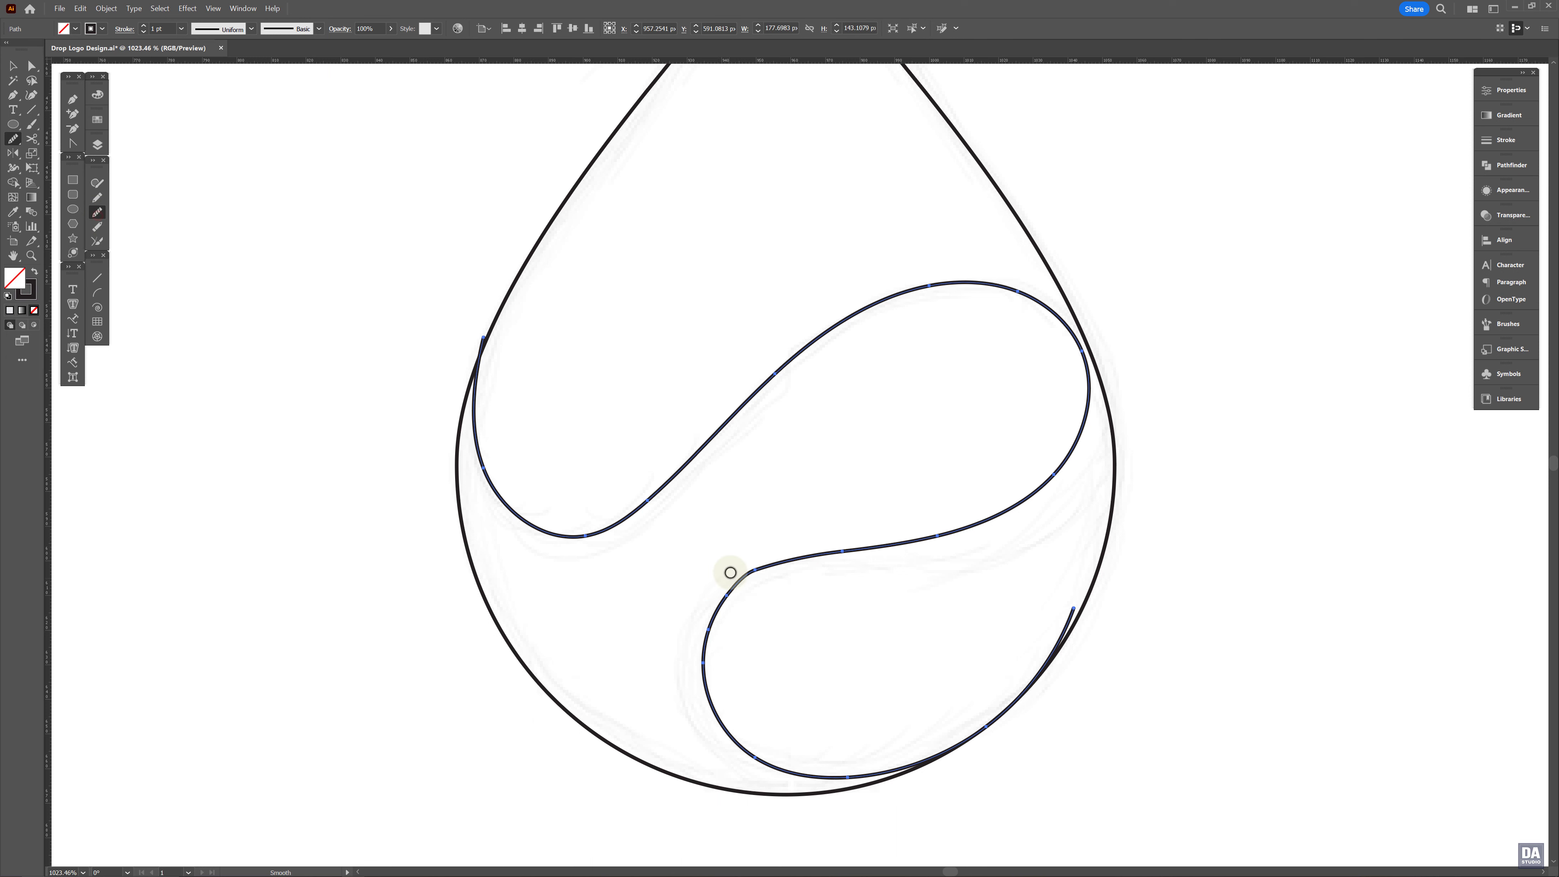
Smooth the wavy path's upper bulge, diagonal stretch and lower loop with the Smooth tool
{"action": "mouse_move", "coordinate": [777, 568]}
{"action": "left_mouse_down"}
{"action": "mouse_move", "coordinate": [716, 605]}
{"action": "mouse_move", "coordinate": [754, 579]}
{"action": "mouse_move", "coordinate": [706, 637]}
{"action": "mouse_move", "coordinate": [754, 577]}
{"action": "mouse_move", "coordinate": [709, 643]}
{"action": "mouse_move", "coordinate": [745, 579]}
{"action": "mouse_move", "coordinate": [876, 551]}
{"action": "mouse_move", "coordinate": [768, 564]}
{"action": "mouse_move", "coordinate": [704, 624]}
{"action": "mouse_move", "coordinate": [772, 567]}
{"action": "mouse_move", "coordinate": [700, 685]}
{"action": "mouse_move", "coordinate": [736, 686]}
{"action": "mouse_move", "coordinate": [740, 734]}
{"action": "mouse_move", "coordinate": [799, 775]}
{"action": "mouse_move", "coordinate": [780, 772]}
{"action": "mouse_move", "coordinate": [733, 589]}
{"action": "mouse_move", "coordinate": [747, 649]}
{"action": "mouse_move", "coordinate": [773, 580]}
{"action": "mouse_move", "coordinate": [884, 549]}
{"action": "mouse_move", "coordinate": [798, 561]}
{"action": "mouse_move", "coordinate": [950, 527]}
{"action": "mouse_move", "coordinate": [903, 413]}
{"action": "mouse_move", "coordinate": [820, 343]}
{"action": "mouse_move", "coordinate": [761, 388]}
{"action": "mouse_move", "coordinate": [948, 278]}
{"action": "mouse_move", "coordinate": [911, 289]}
{"action": "mouse_move", "coordinate": [1010, 299]}
{"action": "mouse_move", "coordinate": [983, 285]}
{"action": "mouse_move", "coordinate": [1063, 324]}
{"action": "mouse_move", "coordinate": [1040, 303]}
{"action": "mouse_move", "coordinate": [1077, 366]}
{"action": "mouse_move", "coordinate": [1072, 330]}
{"action": "mouse_move", "coordinate": [1080, 395]}
{"action": "left_mouse_up"}
{"action": "mouse_move", "coordinate": [614, 519]}
{"action": "left_mouse_down"}
{"action": "mouse_move", "coordinate": [687, 460]}
{"action": "mouse_move", "coordinate": [663, 493]}
{"action": "mouse_move", "coordinate": [618, 529]}
{"action": "mouse_move", "coordinate": [797, 358]}
{"action": "mouse_move", "coordinate": [706, 437]}
{"action": "mouse_move", "coordinate": [593, 485]}
{"action": "mouse_move", "coordinate": [503, 491]}
{"action": "mouse_move", "coordinate": [488, 453]}
{"action": "mouse_move", "coordinate": [523, 523]}
{"action": "mouse_move", "coordinate": [515, 497]}
{"action": "mouse_move", "coordinate": [610, 526]}
{"action": "mouse_move", "coordinate": [553, 546]}
{"action": "mouse_move", "coordinate": [493, 517]}
{"action": "mouse_move", "coordinate": [632, 520]}
{"action": "mouse_move", "coordinate": [561, 536]}
{"action": "mouse_move", "coordinate": [582, 534]}
{"action": "mouse_move", "coordinate": [563, 537]}
{"action": "mouse_move", "coordinate": [633, 517]}
{"action": "mouse_move", "coordinate": [603, 523]}
{"action": "mouse_move", "coordinate": [675, 469]}
{"action": "mouse_move", "coordinate": [580, 529]}
{"action": "mouse_move", "coordinate": [591, 535]}
{"action": "mouse_move", "coordinate": [551, 538]}
{"action": "mouse_move", "coordinate": [624, 519]}
{"action": "mouse_move", "coordinate": [572, 511]}
{"action": "mouse_move", "coordinate": [482, 435]}
{"action": "mouse_move", "coordinate": [484, 455]}
{"action": "mouse_move", "coordinate": [486, 353]}
{"action": "mouse_move", "coordinate": [484, 462]}
{"action": "mouse_move", "coordinate": [506, 503]}
{"action": "mouse_move", "coordinate": [592, 534]}
{"action": "mouse_move", "coordinate": [543, 535]}
{"action": "mouse_move", "coordinate": [639, 524]}
{"action": "mouse_move", "coordinate": [559, 537]}
{"action": "mouse_move", "coordinate": [612, 526]}
{"action": "mouse_move", "coordinate": [762, 397]}
{"action": "left_mouse_up"}
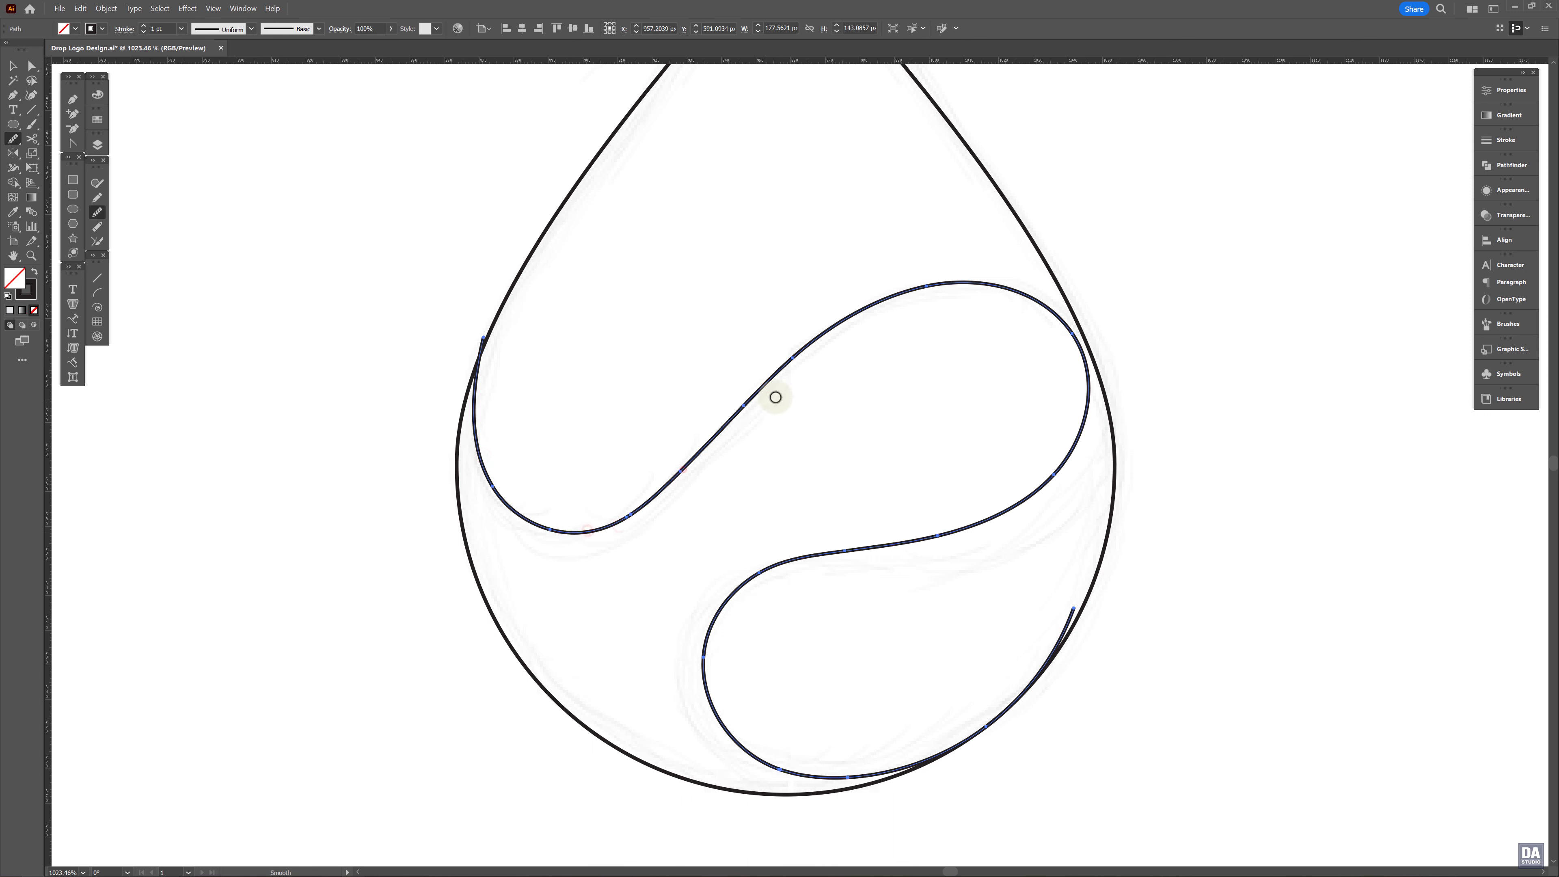
{"action": "mouse_move", "coordinate": [846, 552]}
{"action": "left_mouse_down"}
{"action": "mouse_move", "coordinate": [746, 580]}
{"action": "mouse_move", "coordinate": [940, 528]}
{"action": "mouse_move", "coordinate": [1046, 471]}
{"action": "mouse_move", "coordinate": [1018, 500]}
{"action": "left_mouse_up"}
{"action": "mouse_move", "coordinate": [1079, 619]}
{"action": "left_mouse_down"}
{"action": "mouse_move", "coordinate": [997, 697]}
{"action": "mouse_move", "coordinate": [846, 778]}
{"action": "mouse_move", "coordinate": [907, 768]}
{"action": "mouse_move", "coordinate": [816, 788]}
{"action": "left_mouse_up"}
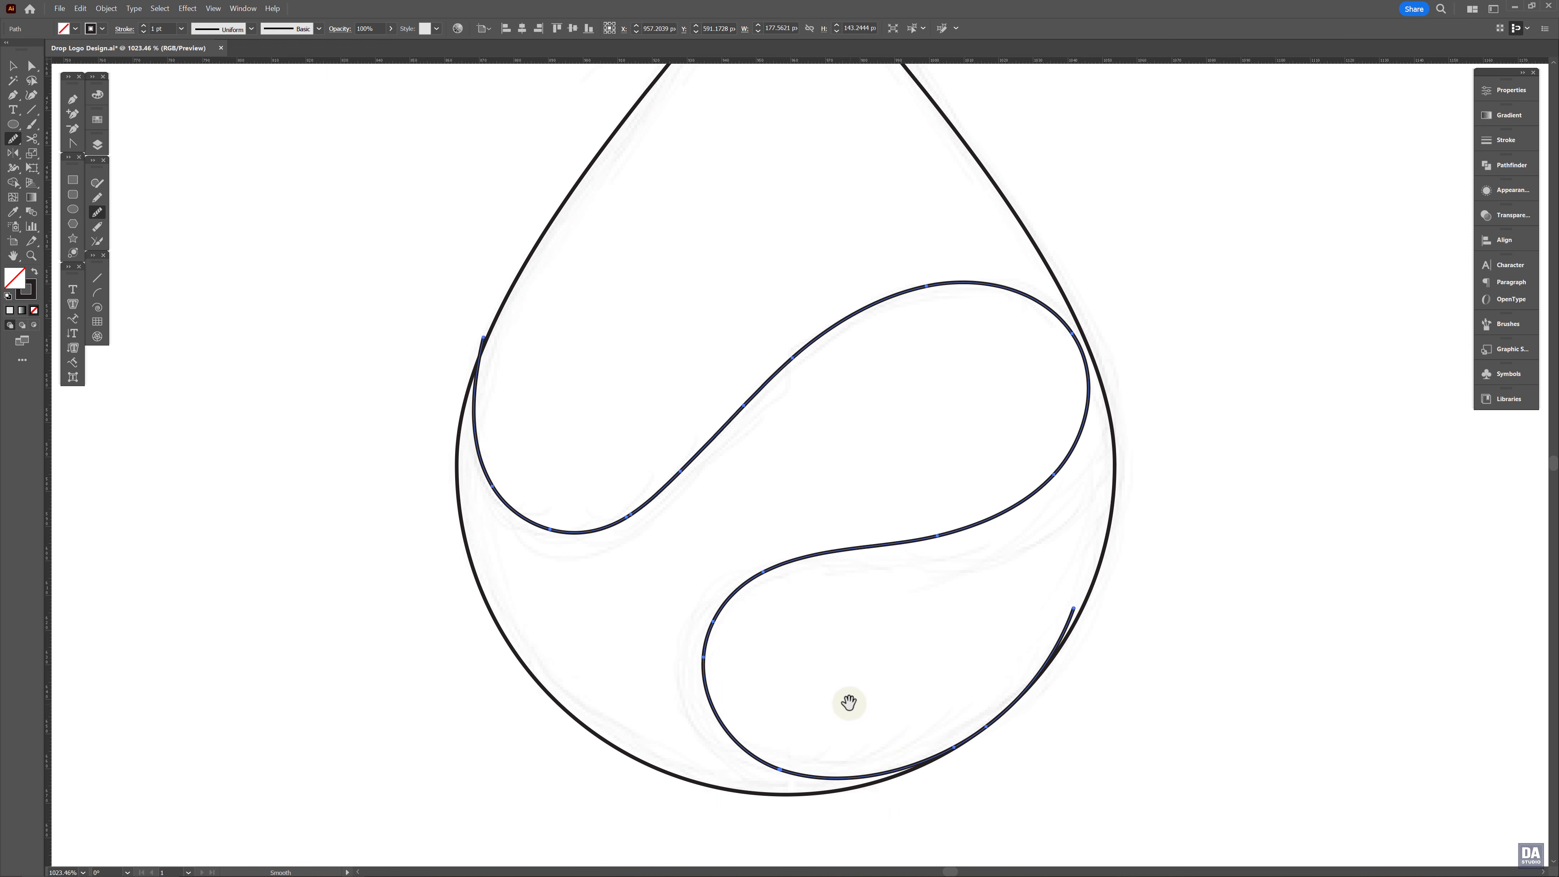
Duplicate the drop outline and its inner wavy path to the right of the original
{"action": "left_click_drag", "start_coordinate": [853, 677], "coordinate": [1175, 626]}
{"action": "key", "text": "v"}
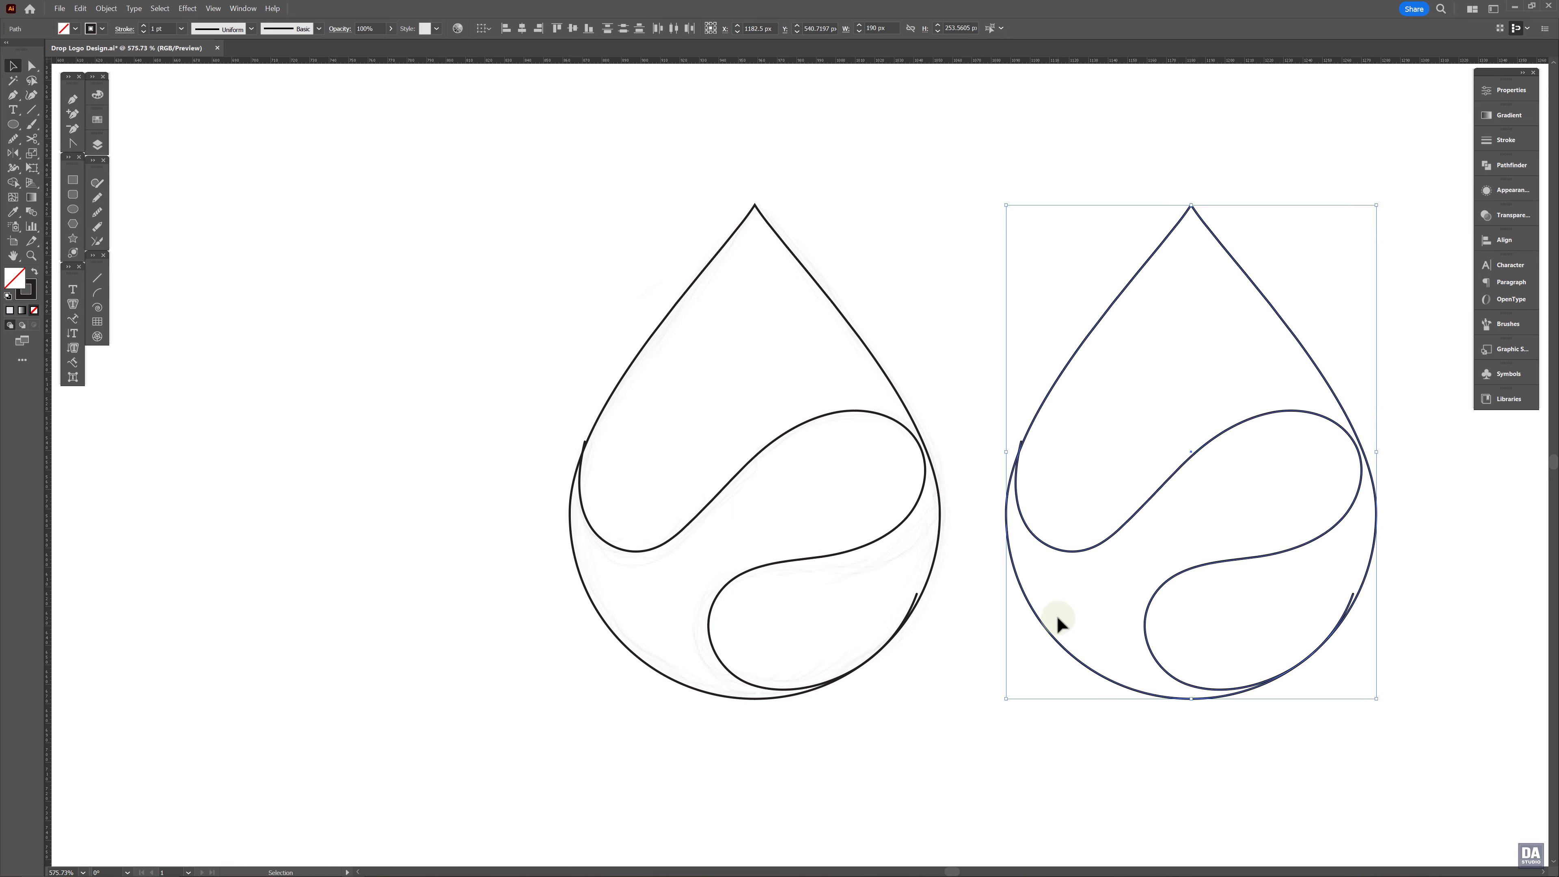
Build the wave region of the duplicated drop into a separate green-filled shape with the Shape Builder
{"action": "left_click", "coordinate": [13, 184]}
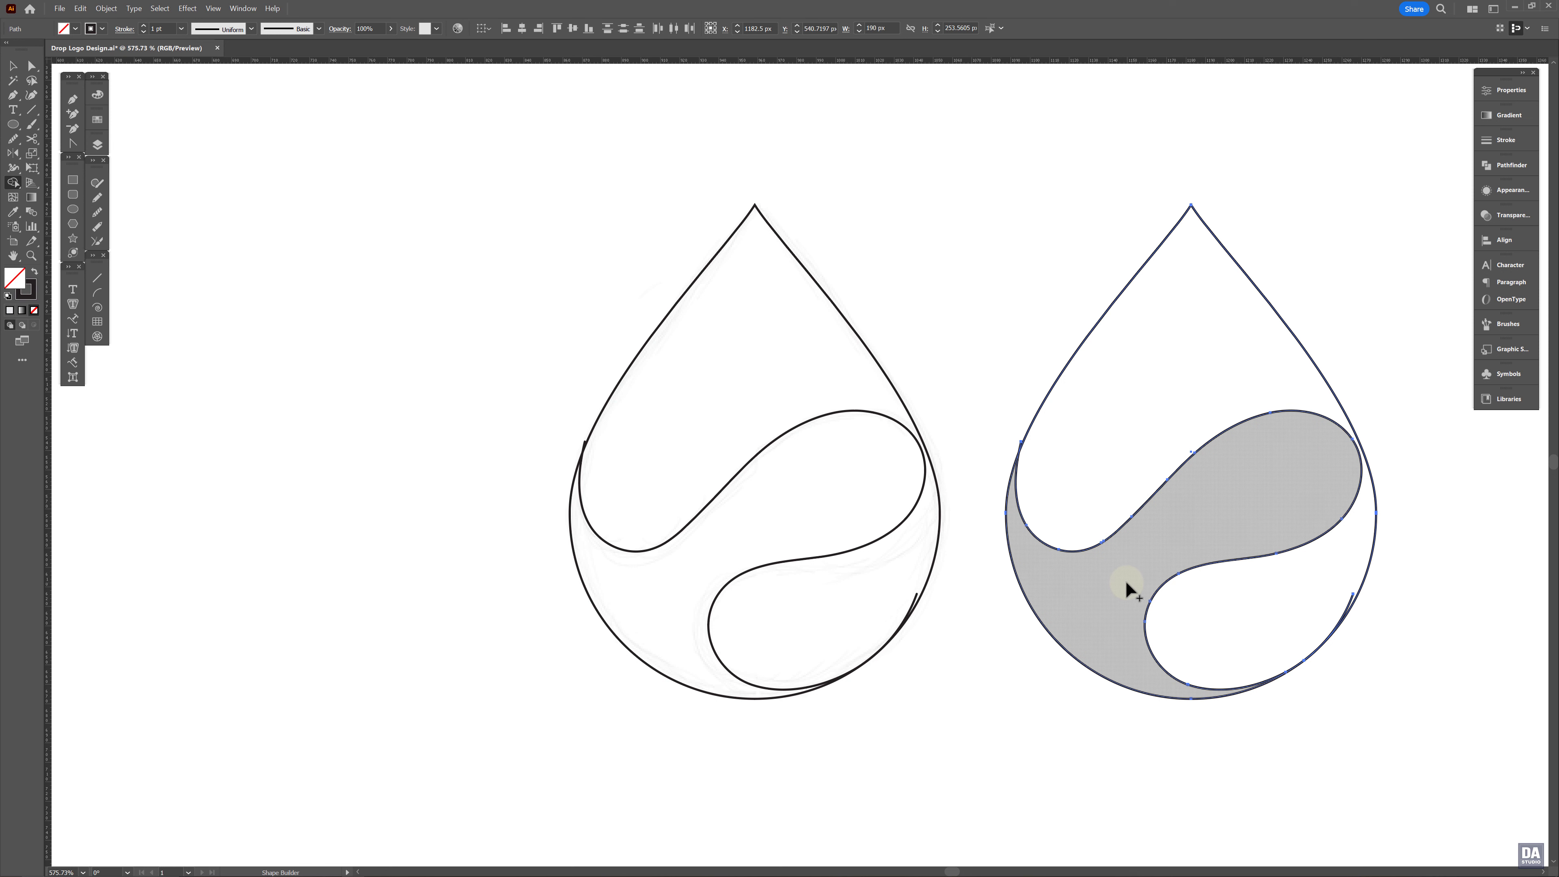
{"action": "left_click", "coordinate": [1128, 589]}
{"action": "left_click", "coordinate": [1124, 587]}
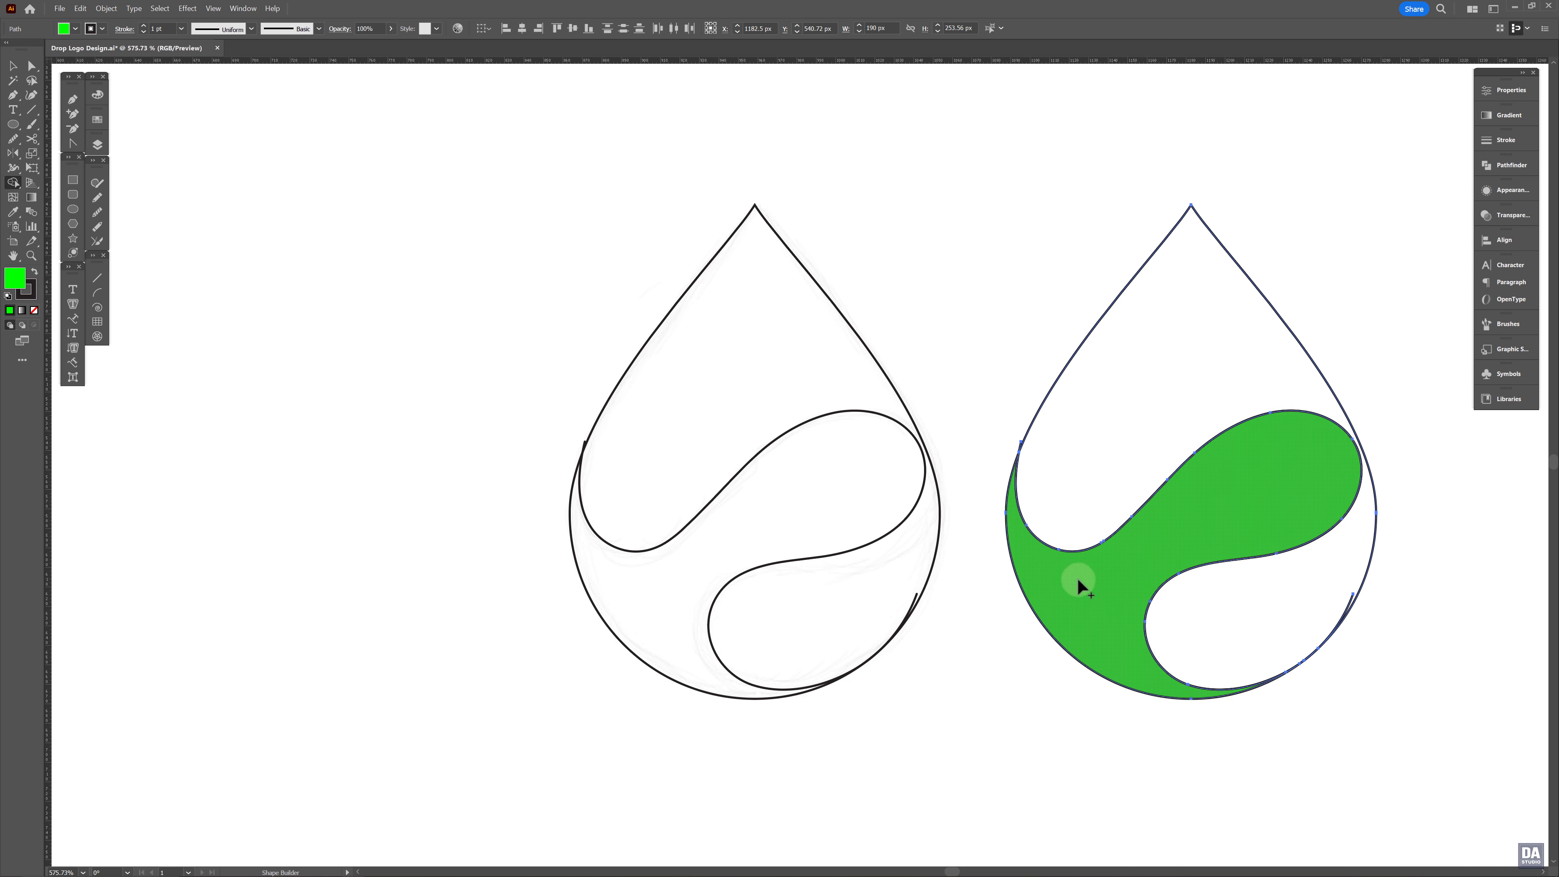
Move the green wave shape onto the matching area of the original drop and delete the leftover duplicate outlines
{"action": "left_click", "coordinate": [995, 650]}
{"action": "left_click", "coordinate": [1063, 611]}
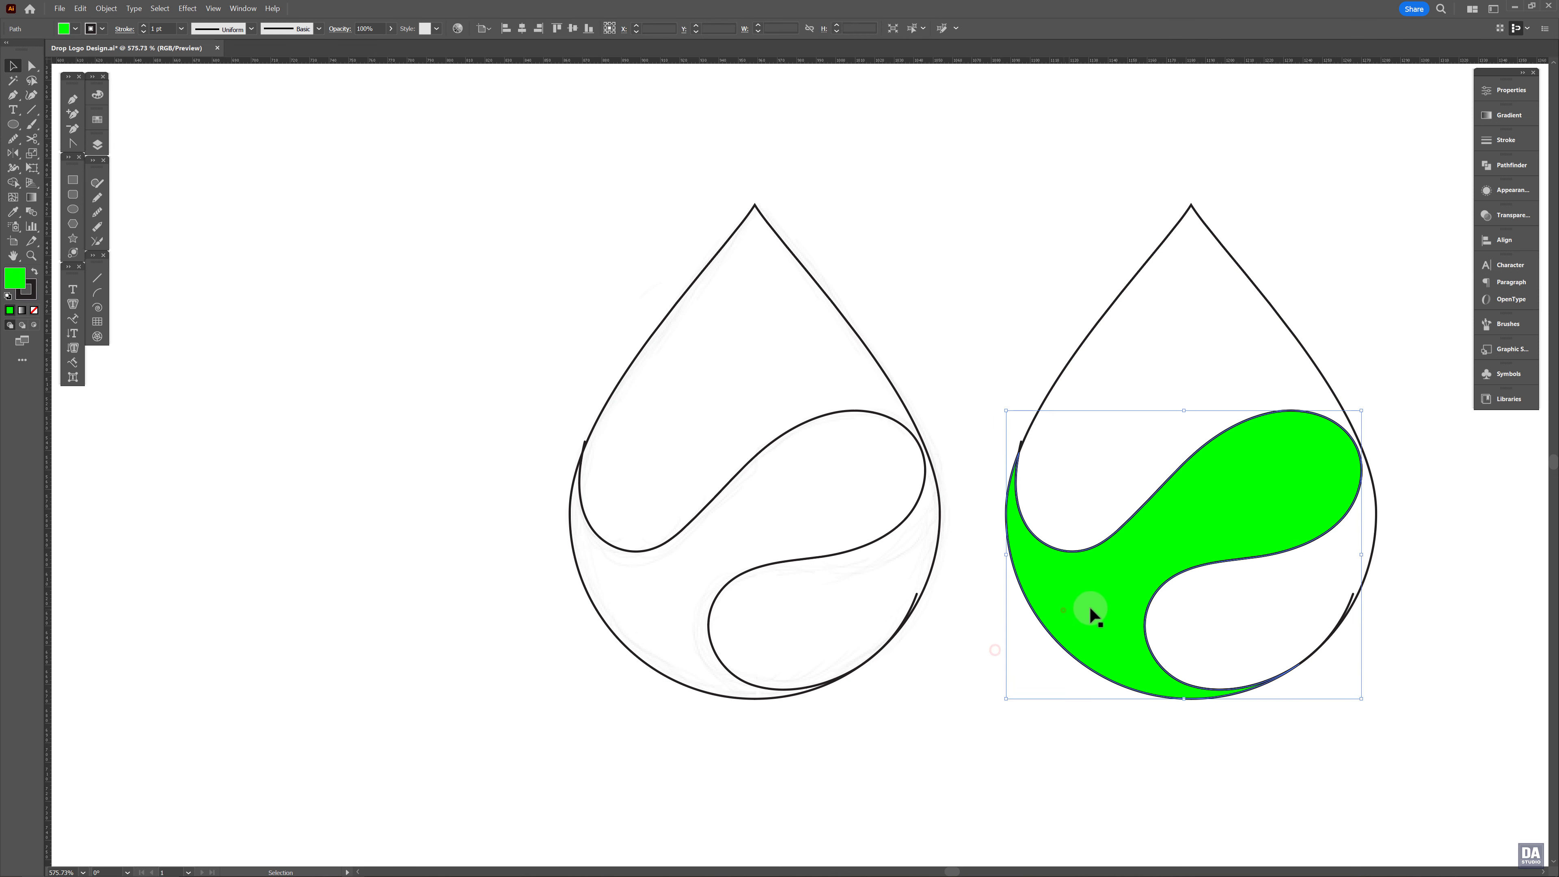
{"action": "left_click_drag", "start_coordinate": [1096, 600], "coordinate": [663, 606]}
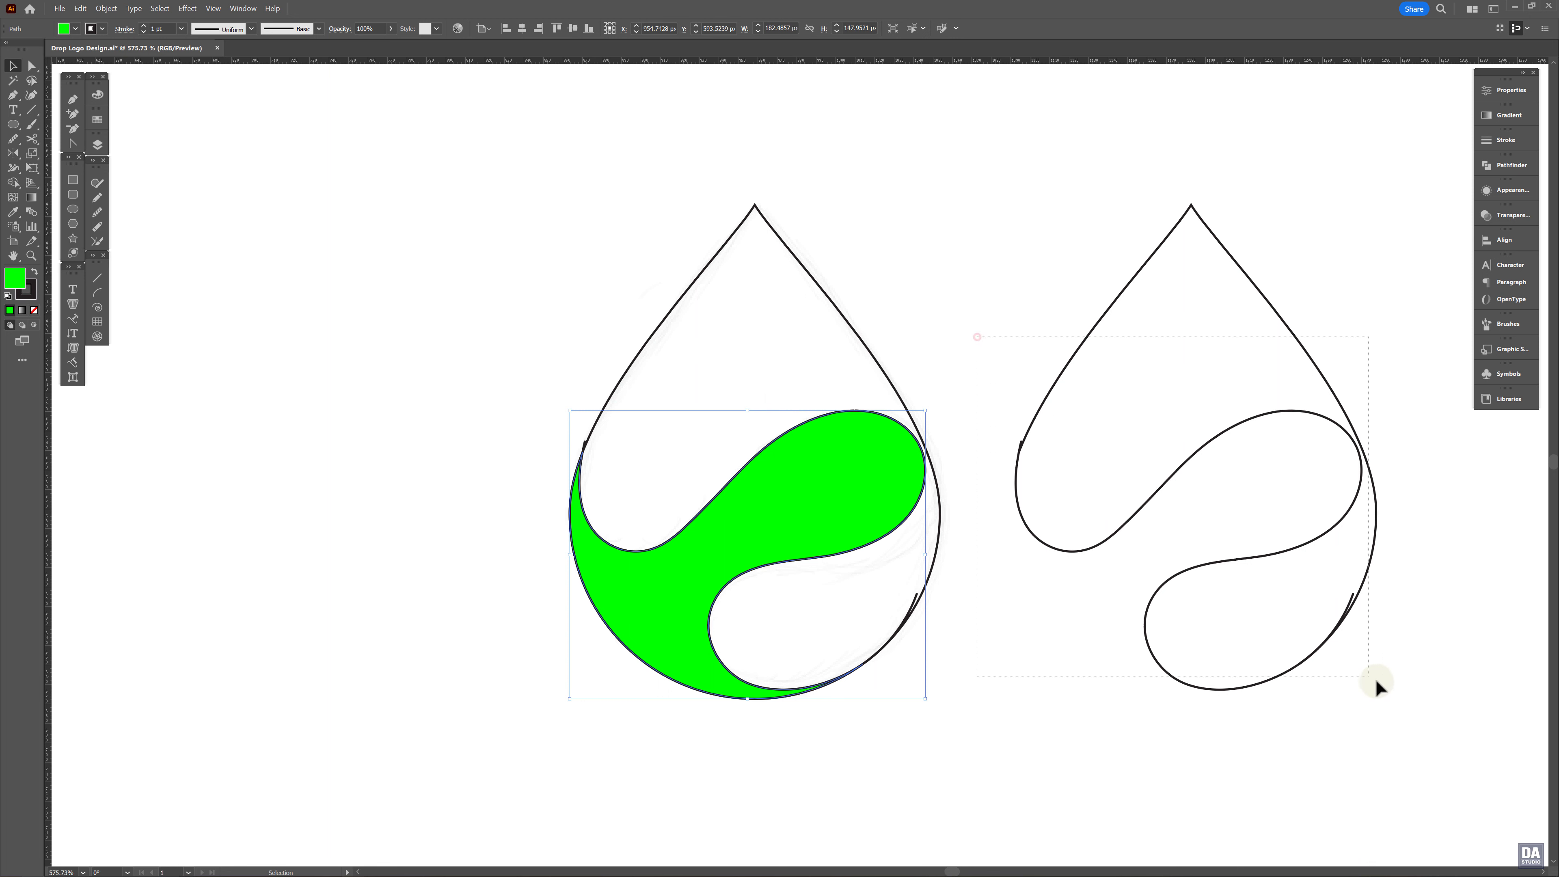
{"action": "left_click", "coordinate": [1337, 655]}
{"action": "key", "text": "Delete"}
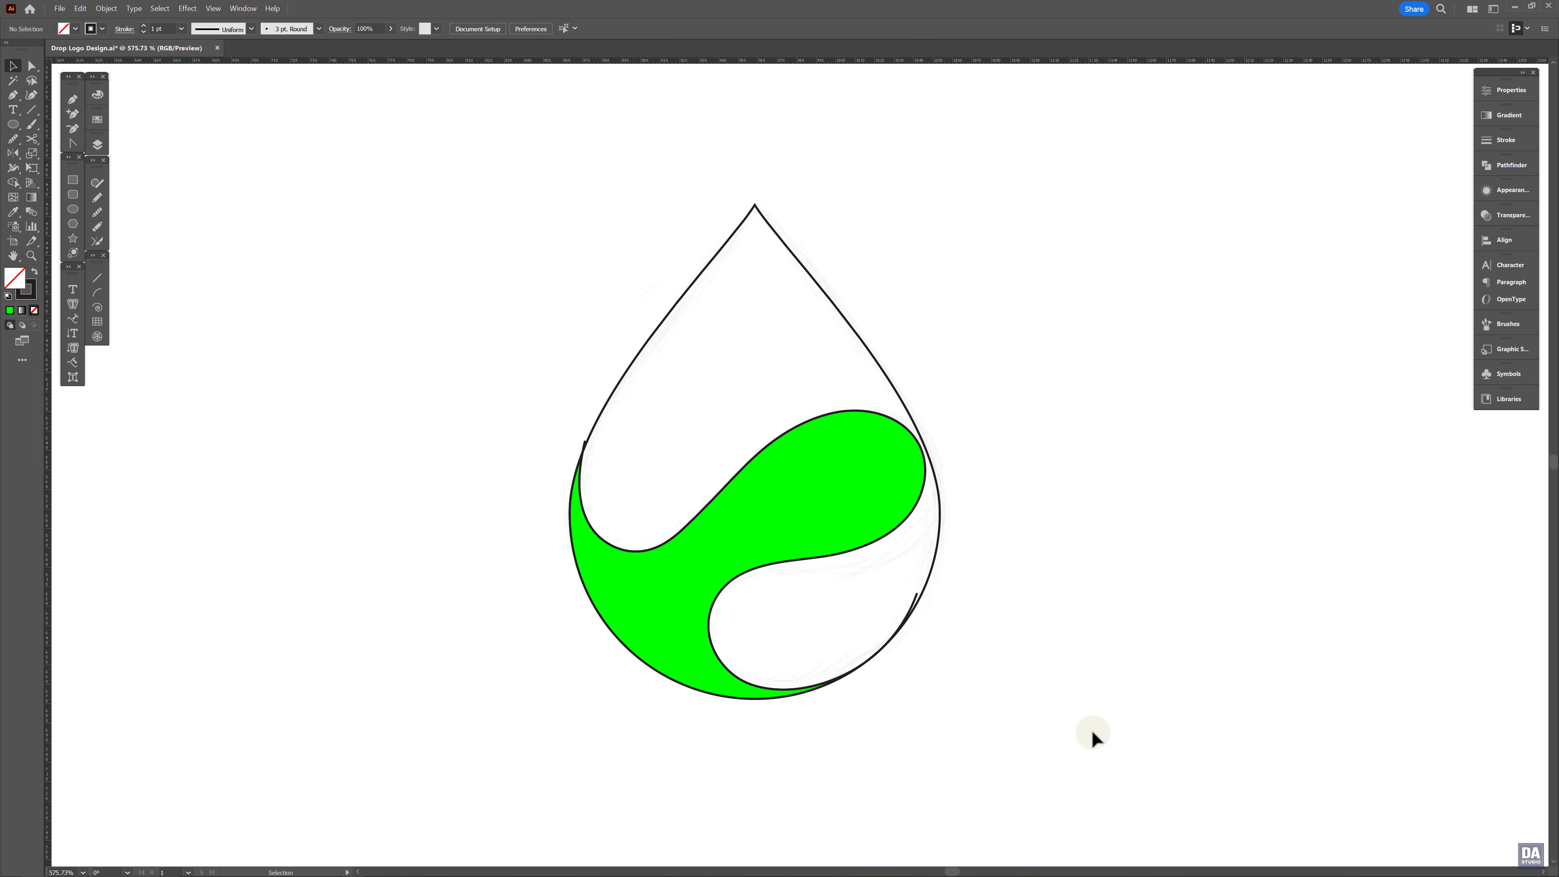
Delete the original open wavy path from the drop, keeping the outline and the green wave shape
{"action": "left_click", "coordinate": [914, 600]}
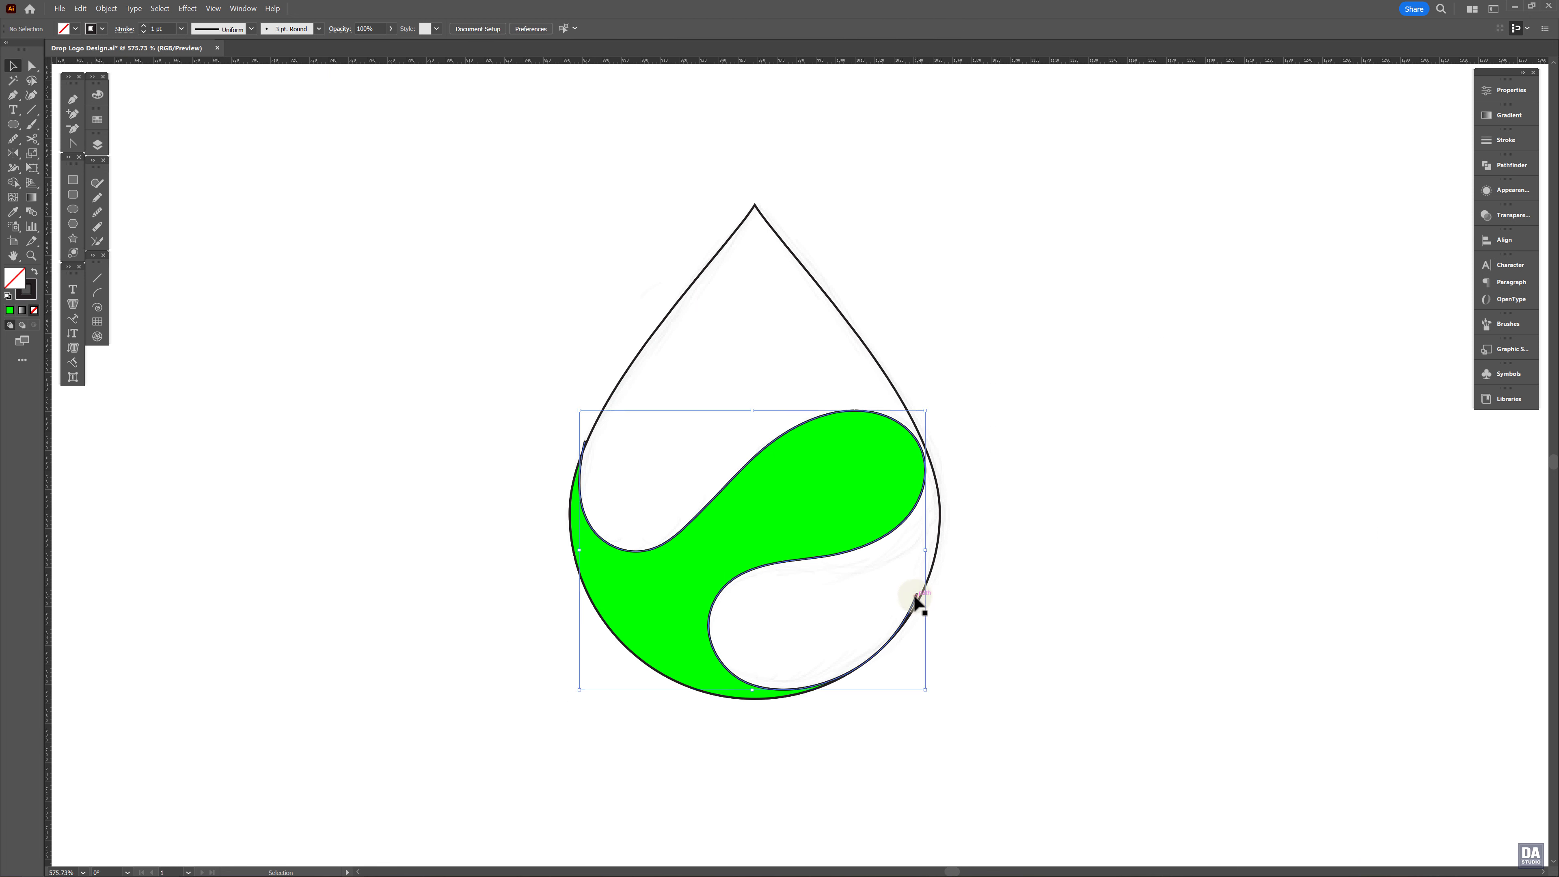
{"action": "left_click", "coordinate": [911, 596]}
{"action": "left_click", "coordinate": [915, 595]}
{"action": "left_click_drag", "start_coordinate": [916, 599], "coordinate": [1409, 598]}
{"action": "key", "text": "Delete"}
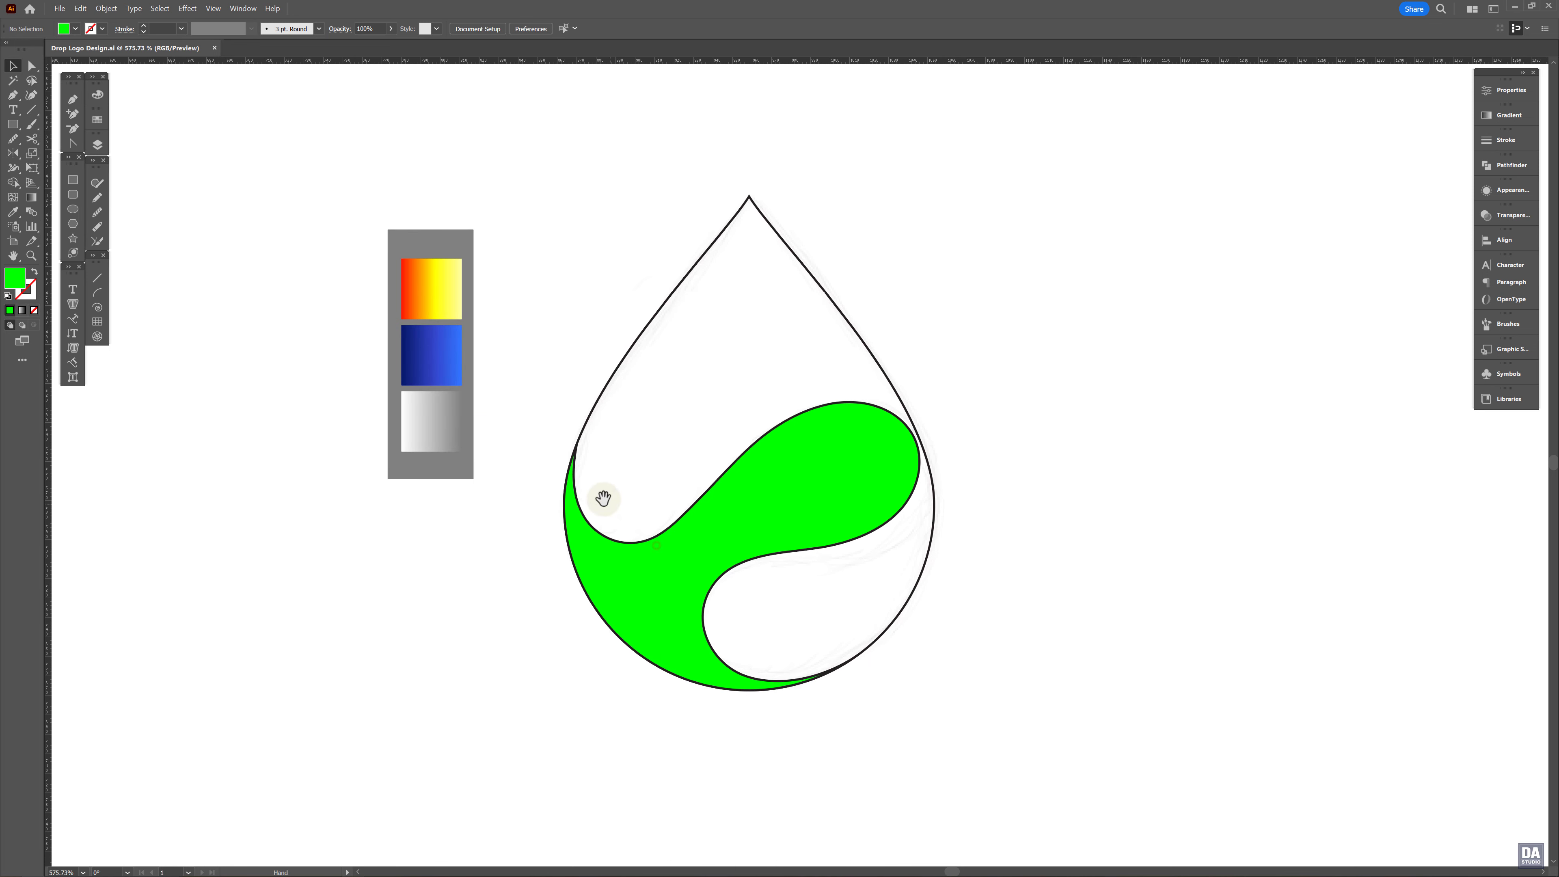
Move the group of gradient swatches to the other side of the drop, beside its right edge
{"action": "left_click_drag", "start_coordinate": [476, 455], "coordinate": [1068, 570]}
{"action": "left_click_drag", "start_coordinate": [847, 546], "coordinate": [891, 557]}
Apply the sampled blue gradient to the drop outline and the red-to-yellow gradient to the green wave with the Eyedropper
{"action": "key", "text": "a"}
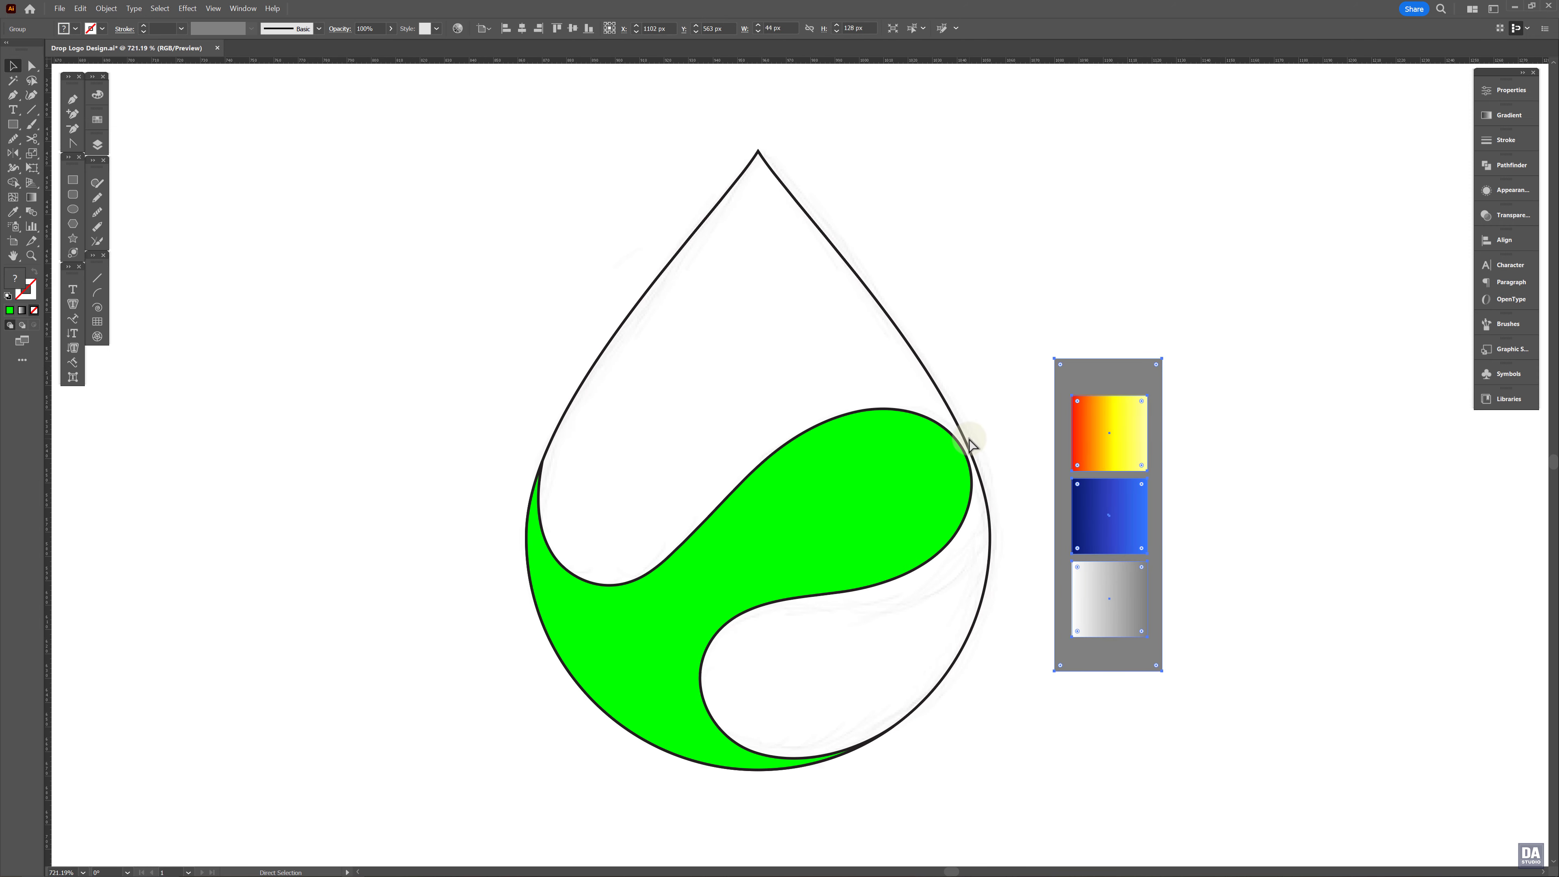
{"action": "left_click", "coordinate": [970, 444]}
{"action": "key", "text": "v"}
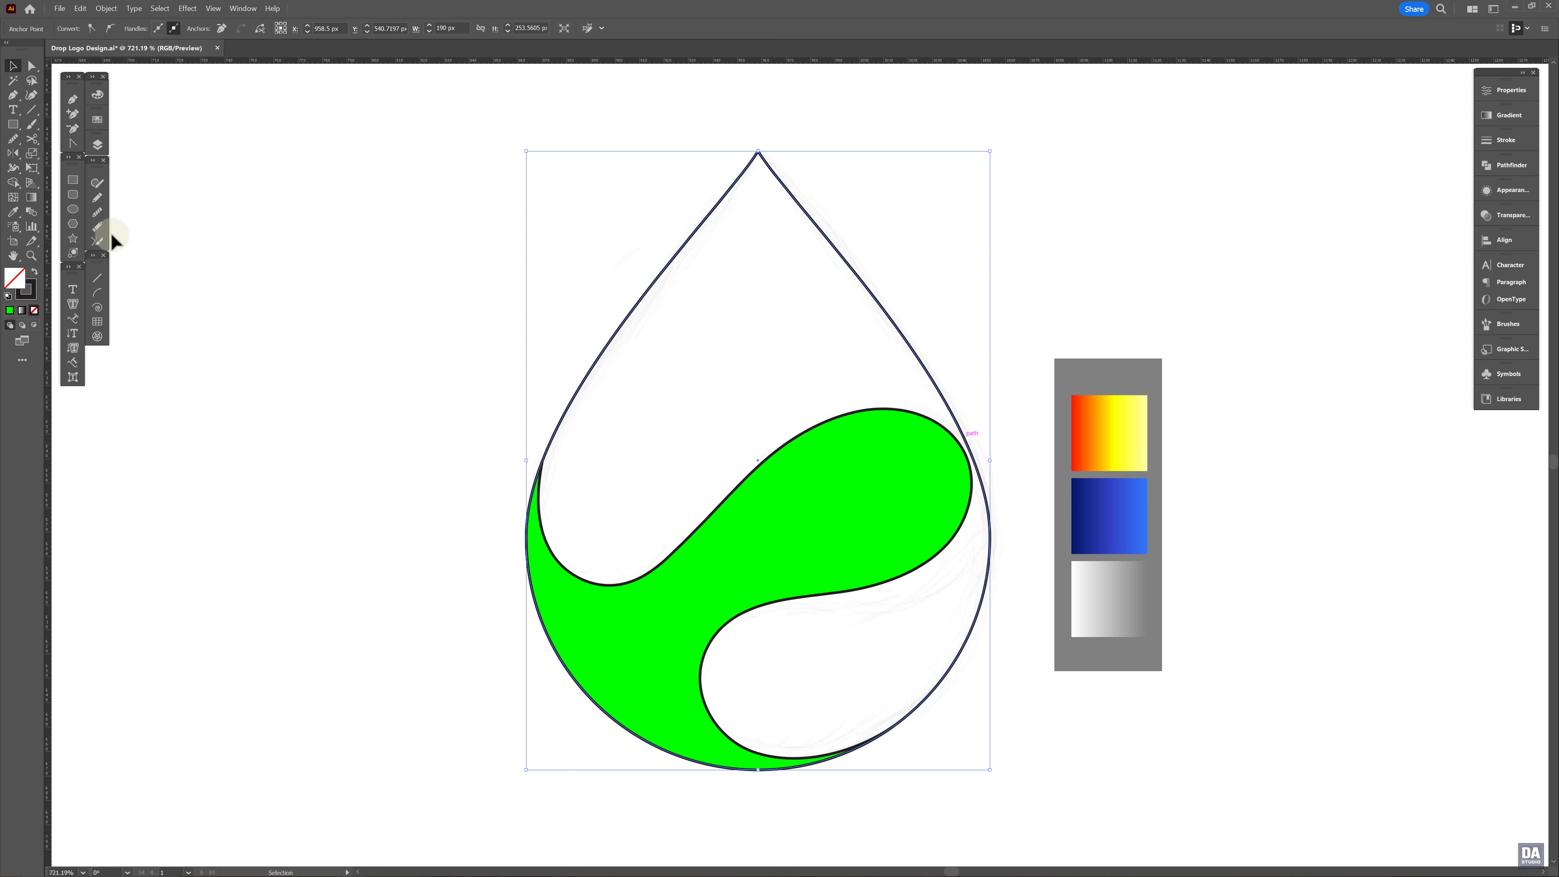
{"action": "left_click", "coordinate": [21, 212]}
{"action": "left_click", "coordinate": [1095, 509]}
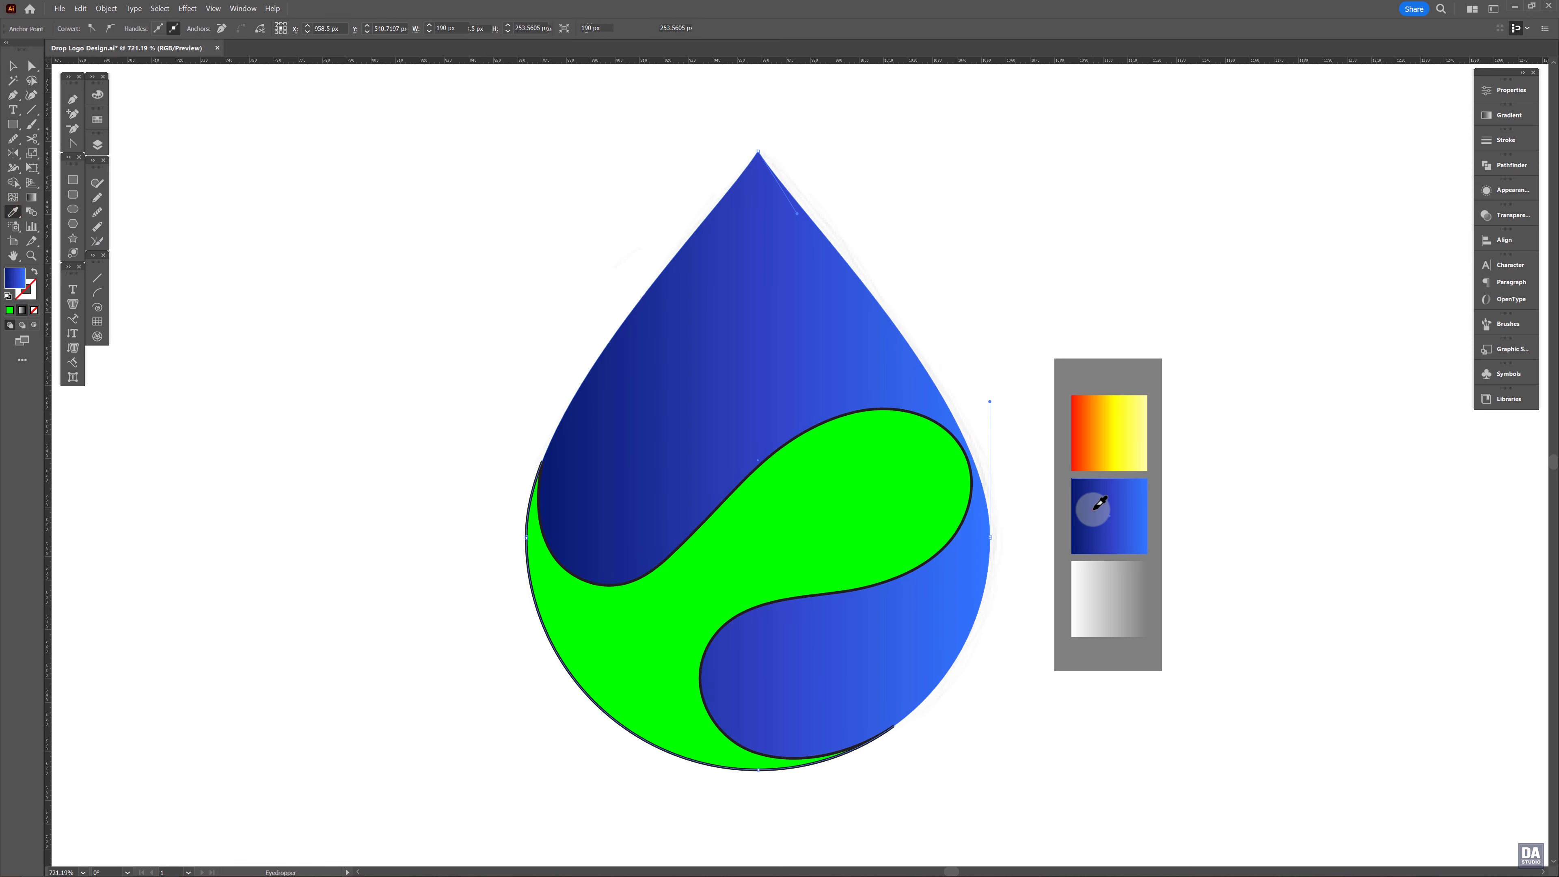
{"action": "left_click", "coordinate": [909, 491], "text": "ctrl"}
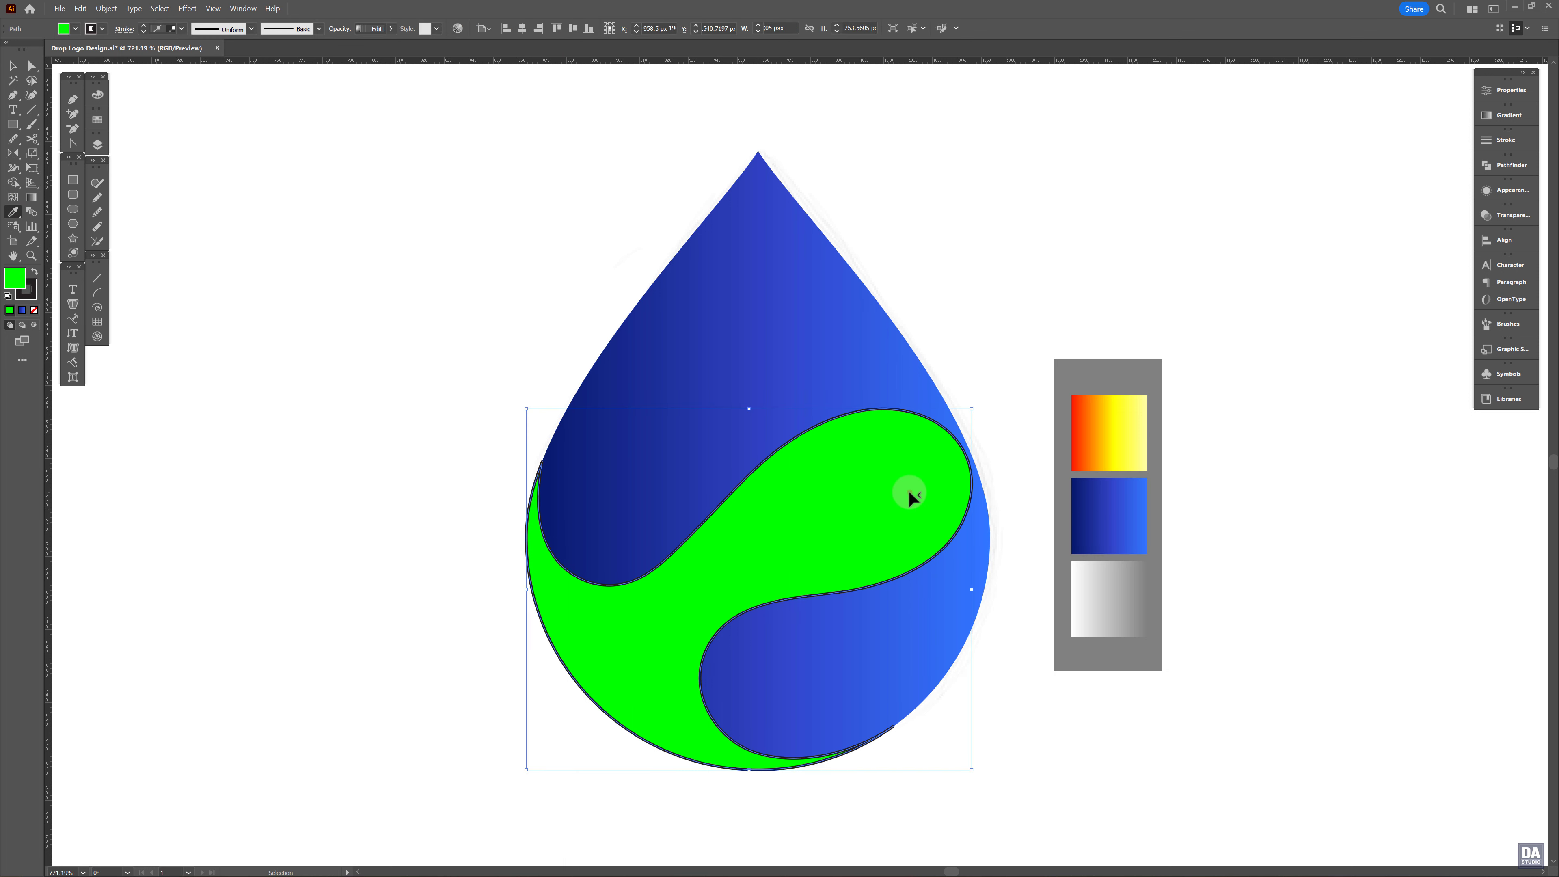
{"action": "left_click", "coordinate": [1143, 450]}
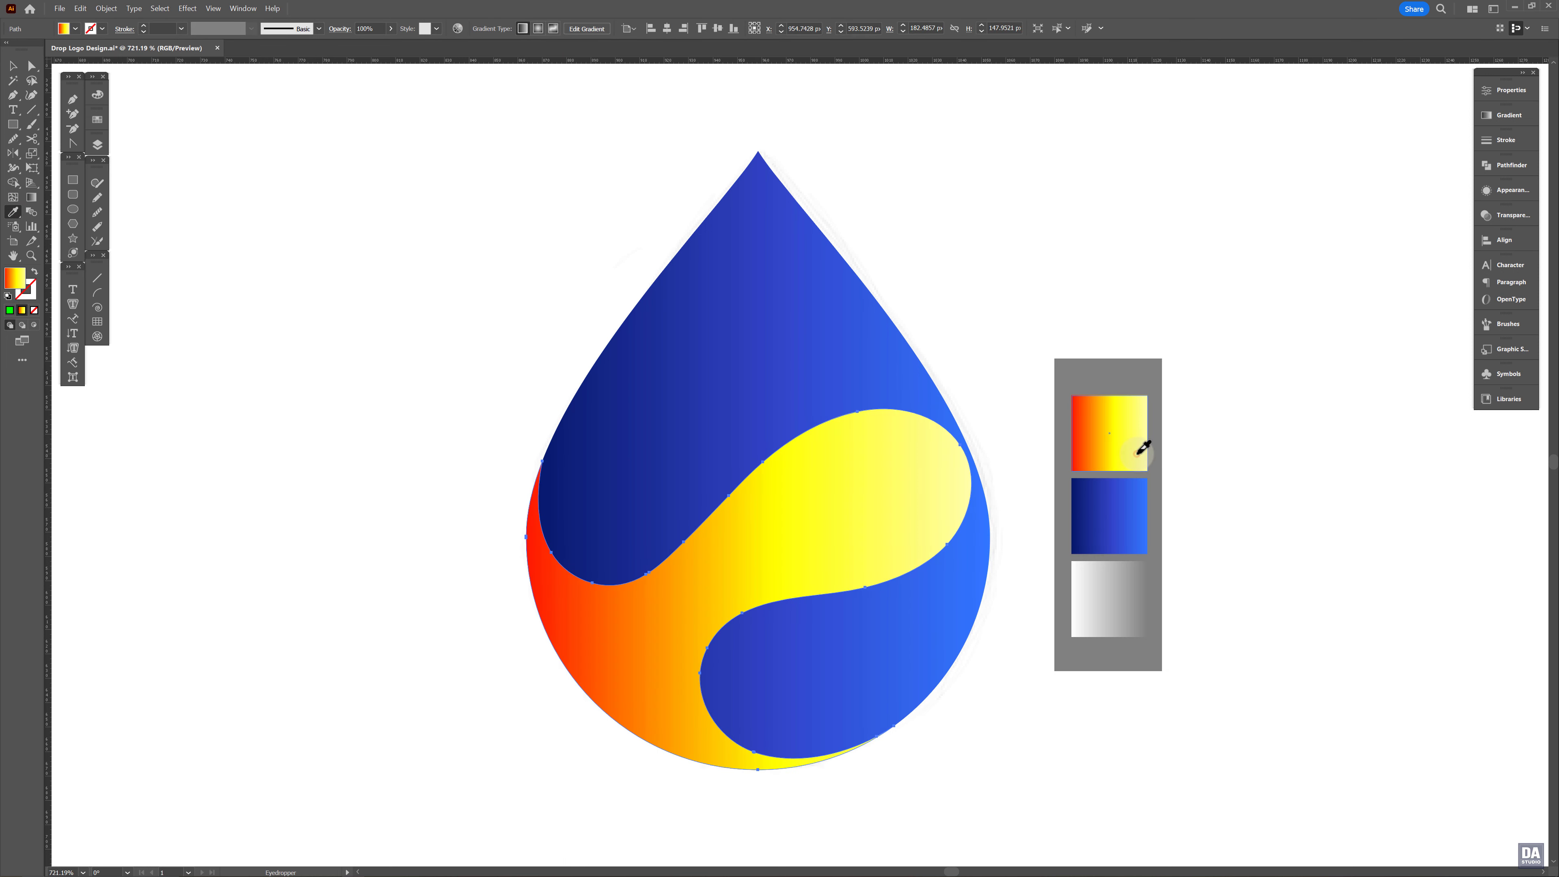
Angle the wave's gradient diagonally with the Gradient tool, from red at its lower left to light yellow at its upper right
{"action": "scroll", "coordinate": [807, 426], "scroll_direction": "down", "scroll_amount": 3}
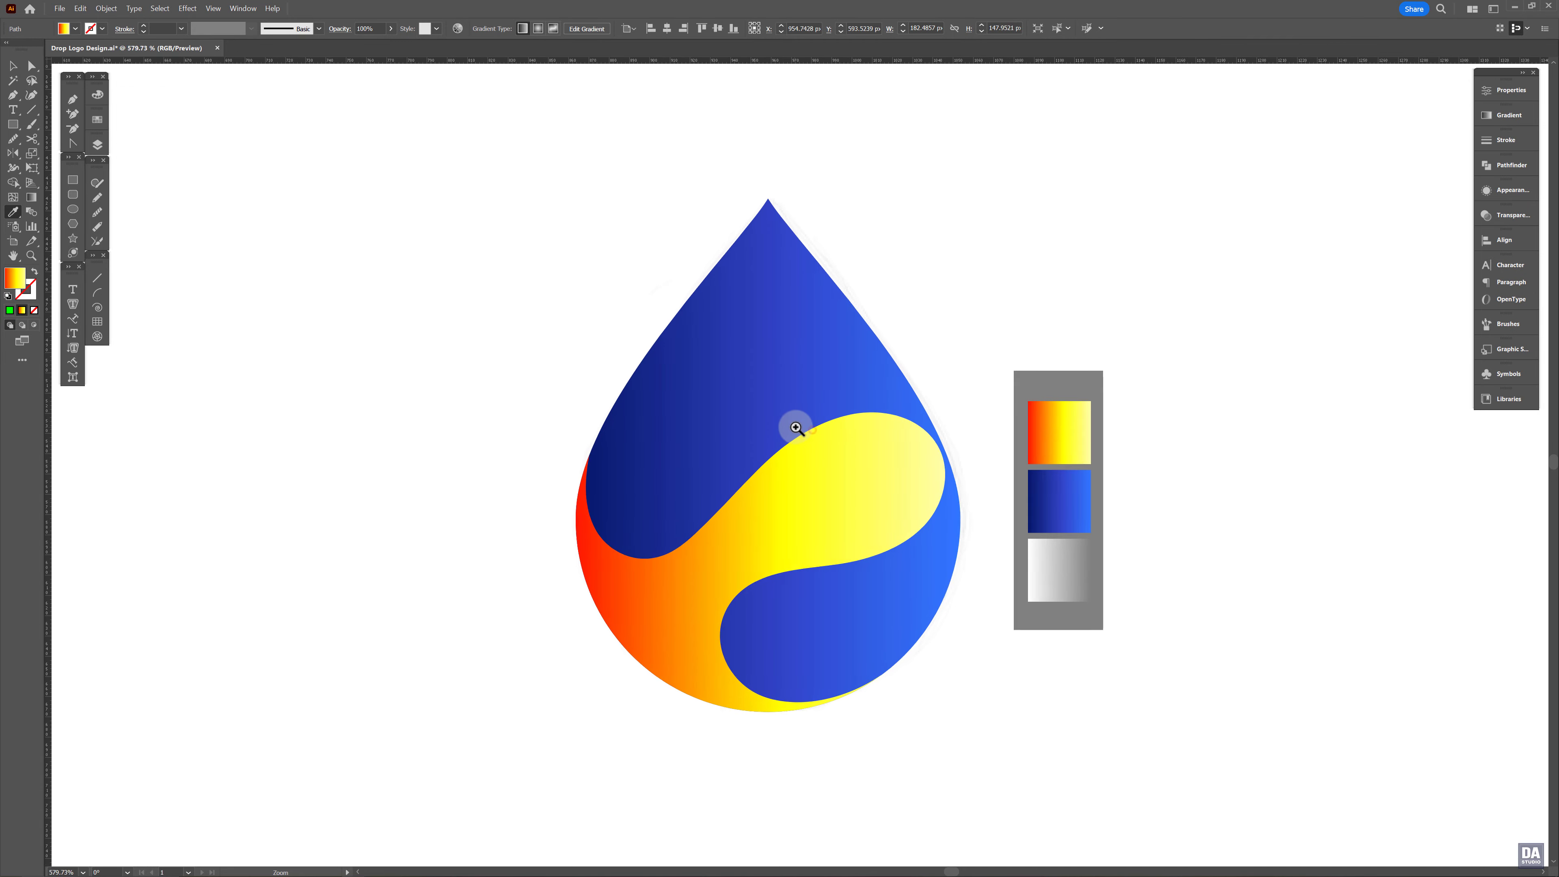
{"action": "left_click_drag", "start_coordinate": [812, 429], "coordinate": [791, 436]}
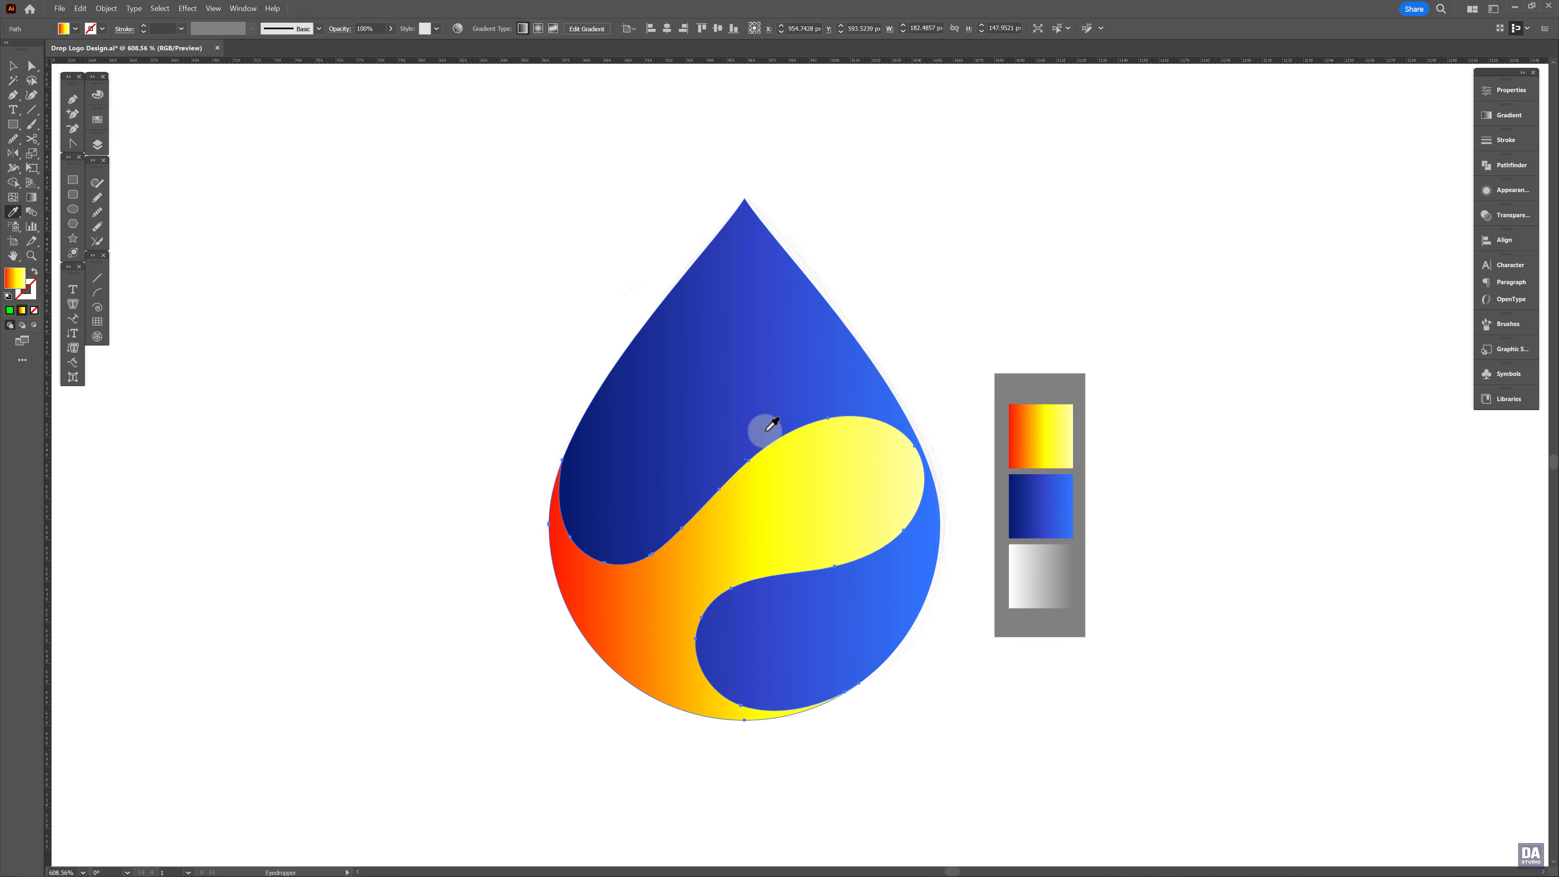
{"action": "key", "text": "ctrl+h"}
{"action": "left_click", "coordinate": [31, 197]}
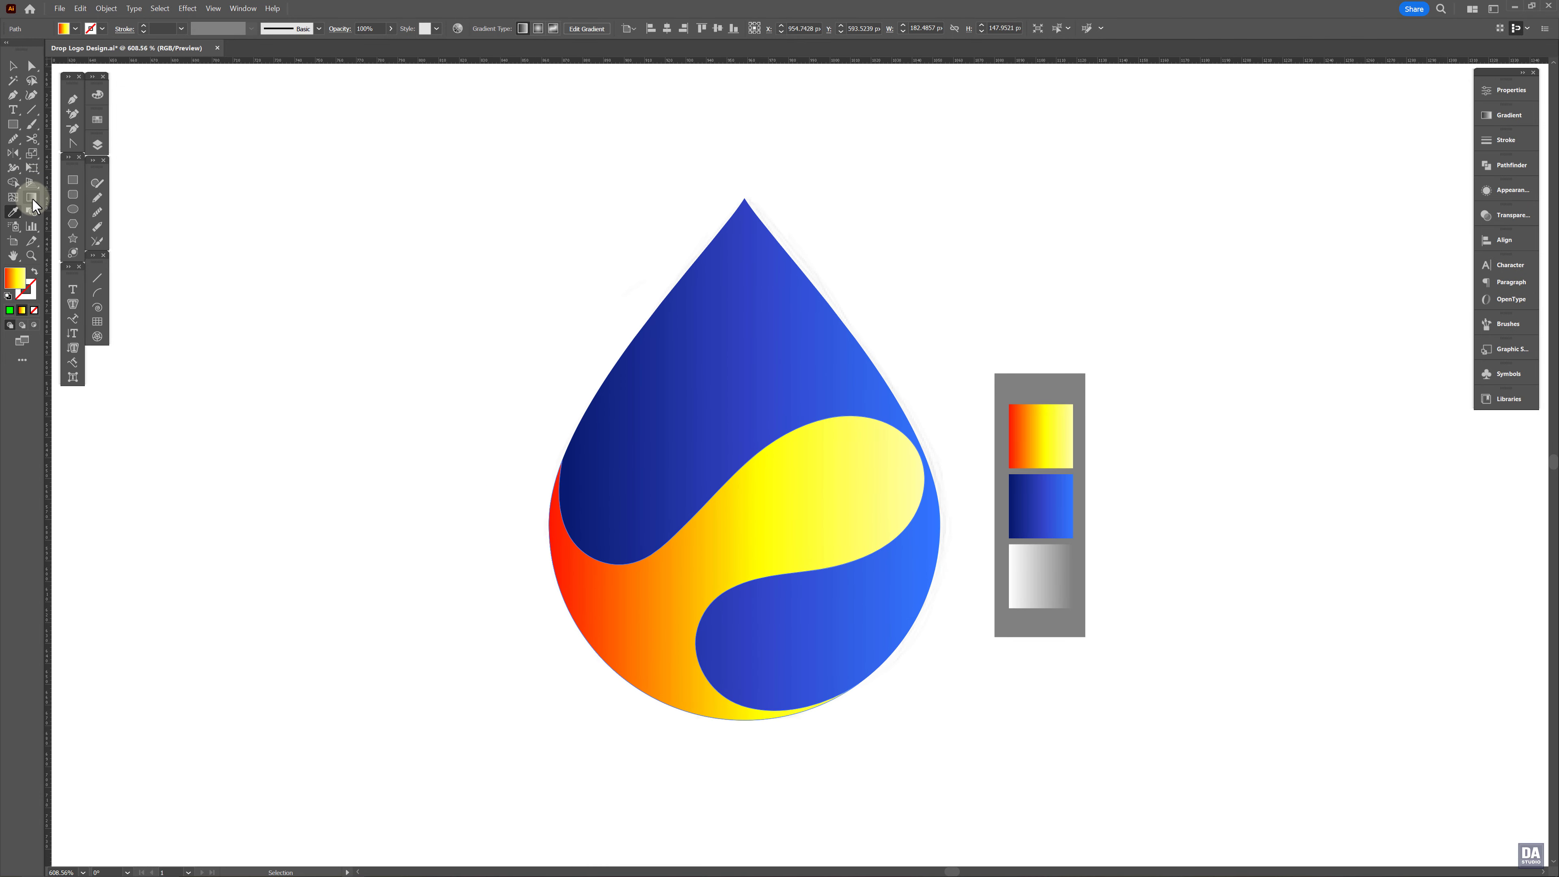
{"action": "mouse_move", "coordinate": [608, 670]}
{"action": "left_mouse_down"}
{"action": "mouse_move", "coordinate": [916, 471]}
{"action": "mouse_move", "coordinate": [905, 437]}
{"action": "left_mouse_up"}
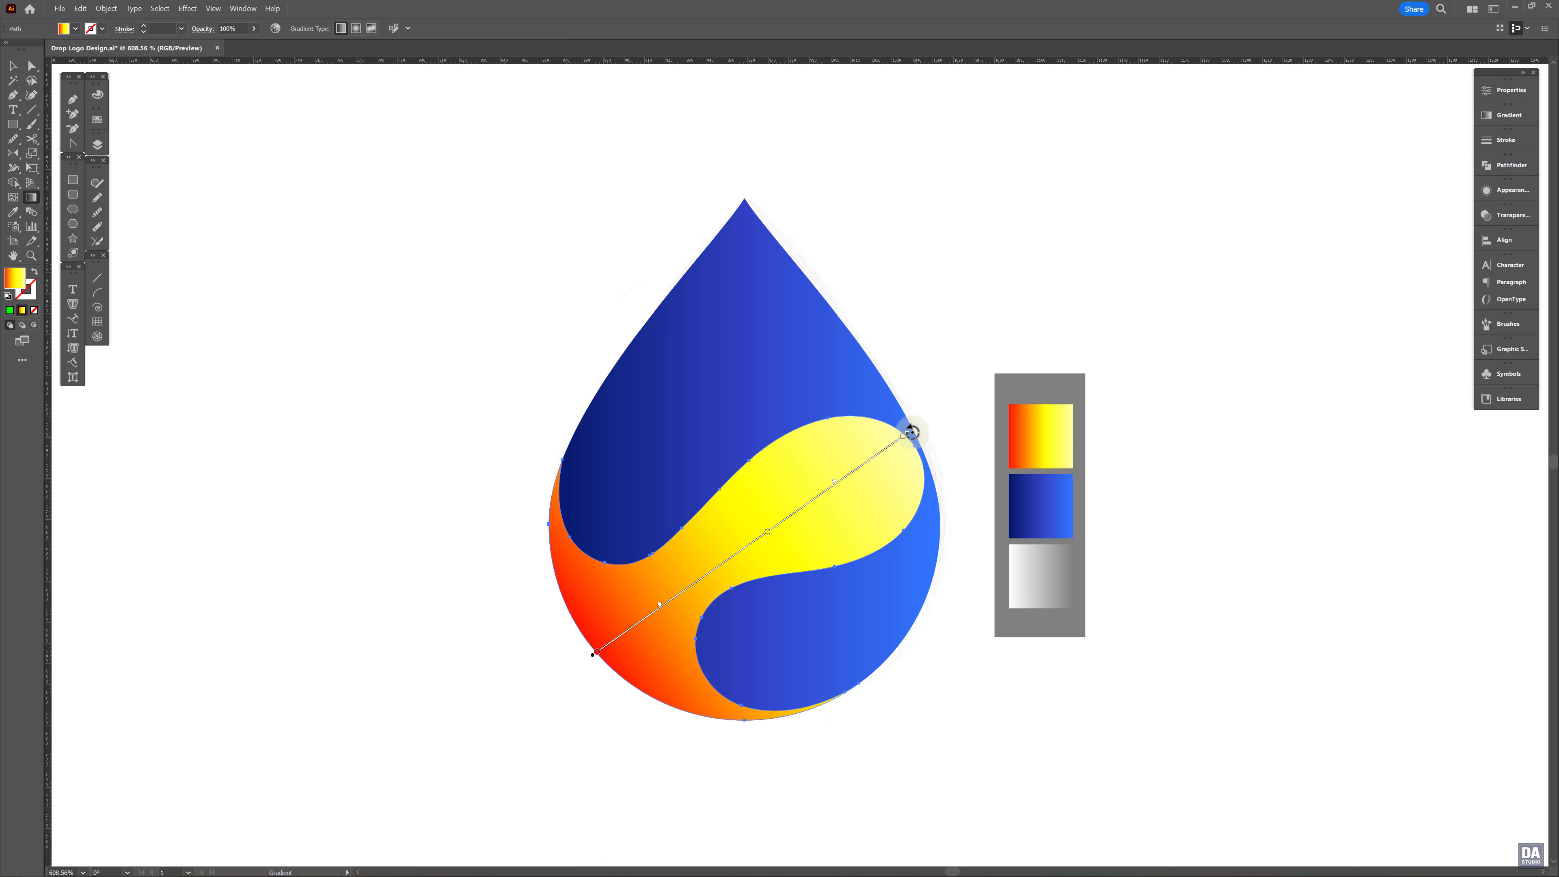
{"action": "mouse_move", "coordinate": [912, 432]}
{"action": "left_mouse_down"}
{"action": "mouse_move", "coordinate": [884, 412]}
{"action": "mouse_move", "coordinate": [882, 430]}
{"action": "left_mouse_up"}
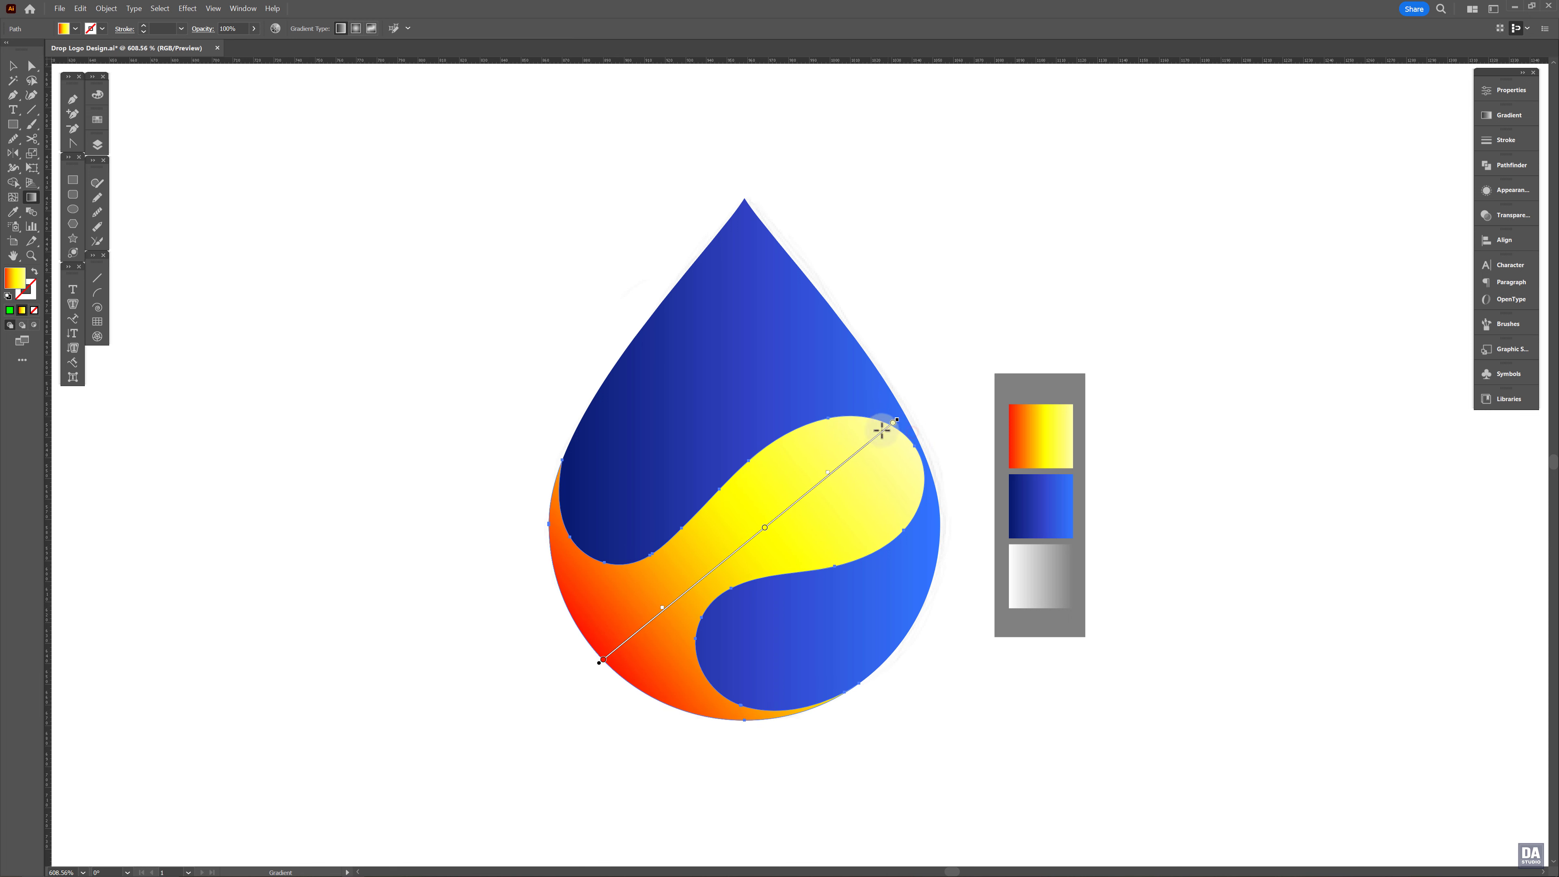
Angle the drop's blue gradient diagonally from dark lower left to light upper right, then adjust its middle and end color stops
{"action": "left_click", "coordinate": [720, 415]}
{"action": "mouse_move", "coordinate": [633, 693]}
{"action": "left_mouse_down"}
{"action": "mouse_move", "coordinate": [772, 603]}
{"action": "mouse_move", "coordinate": [917, 440]}
{"action": "mouse_move", "coordinate": [926, 495]}
{"action": "mouse_move", "coordinate": [949, 493]}
{"action": "left_mouse_up"}
{"action": "left_click", "coordinate": [778, 526]}
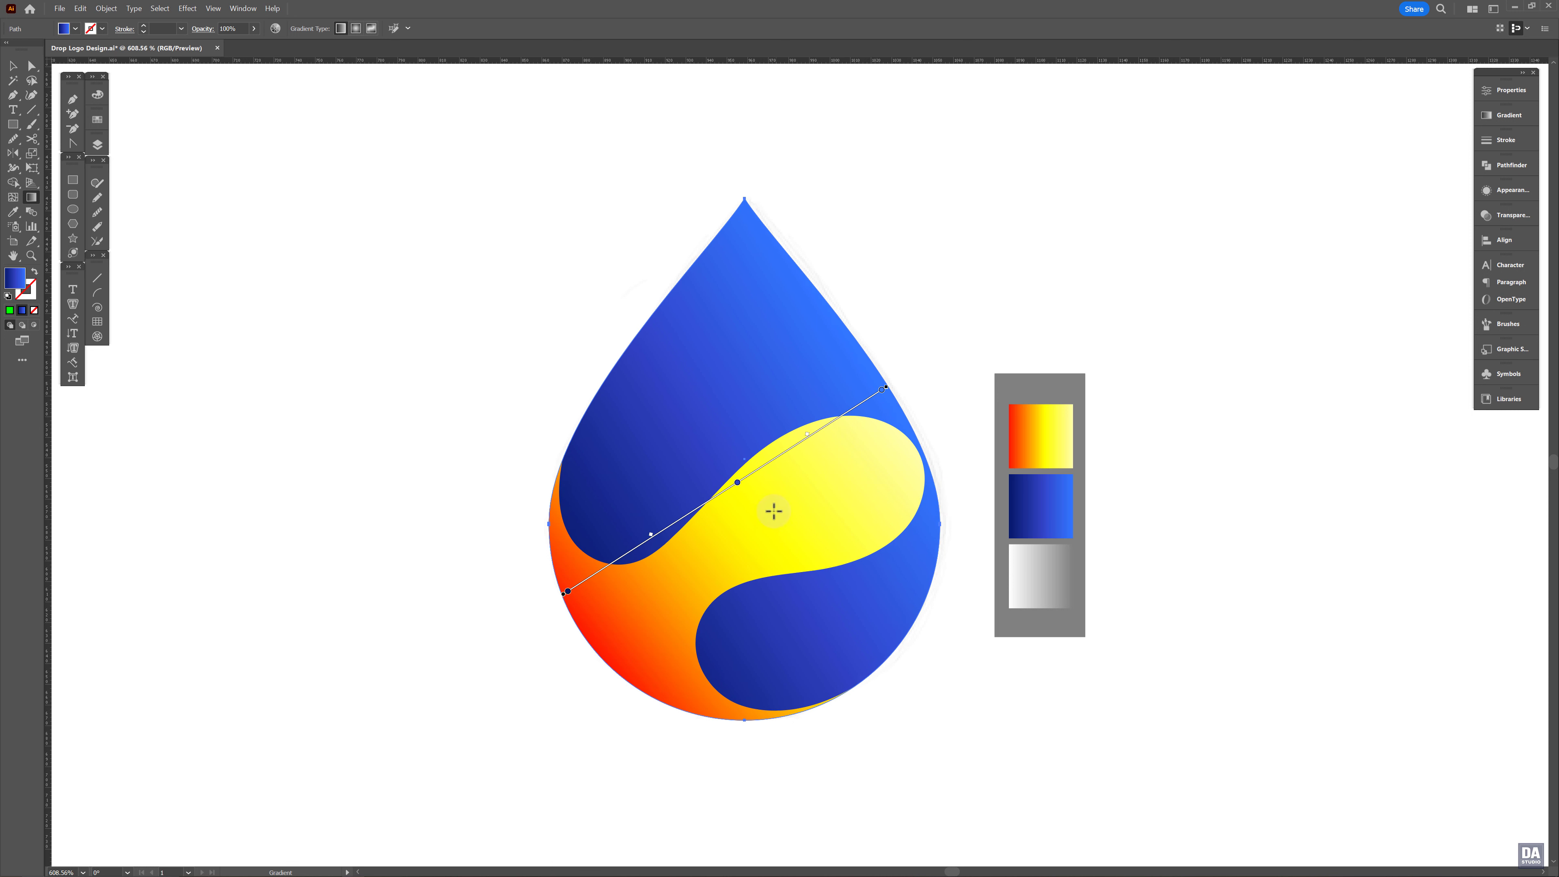
{"action": "left_click_drag", "start_coordinate": [738, 489], "coordinate": [716, 498]}
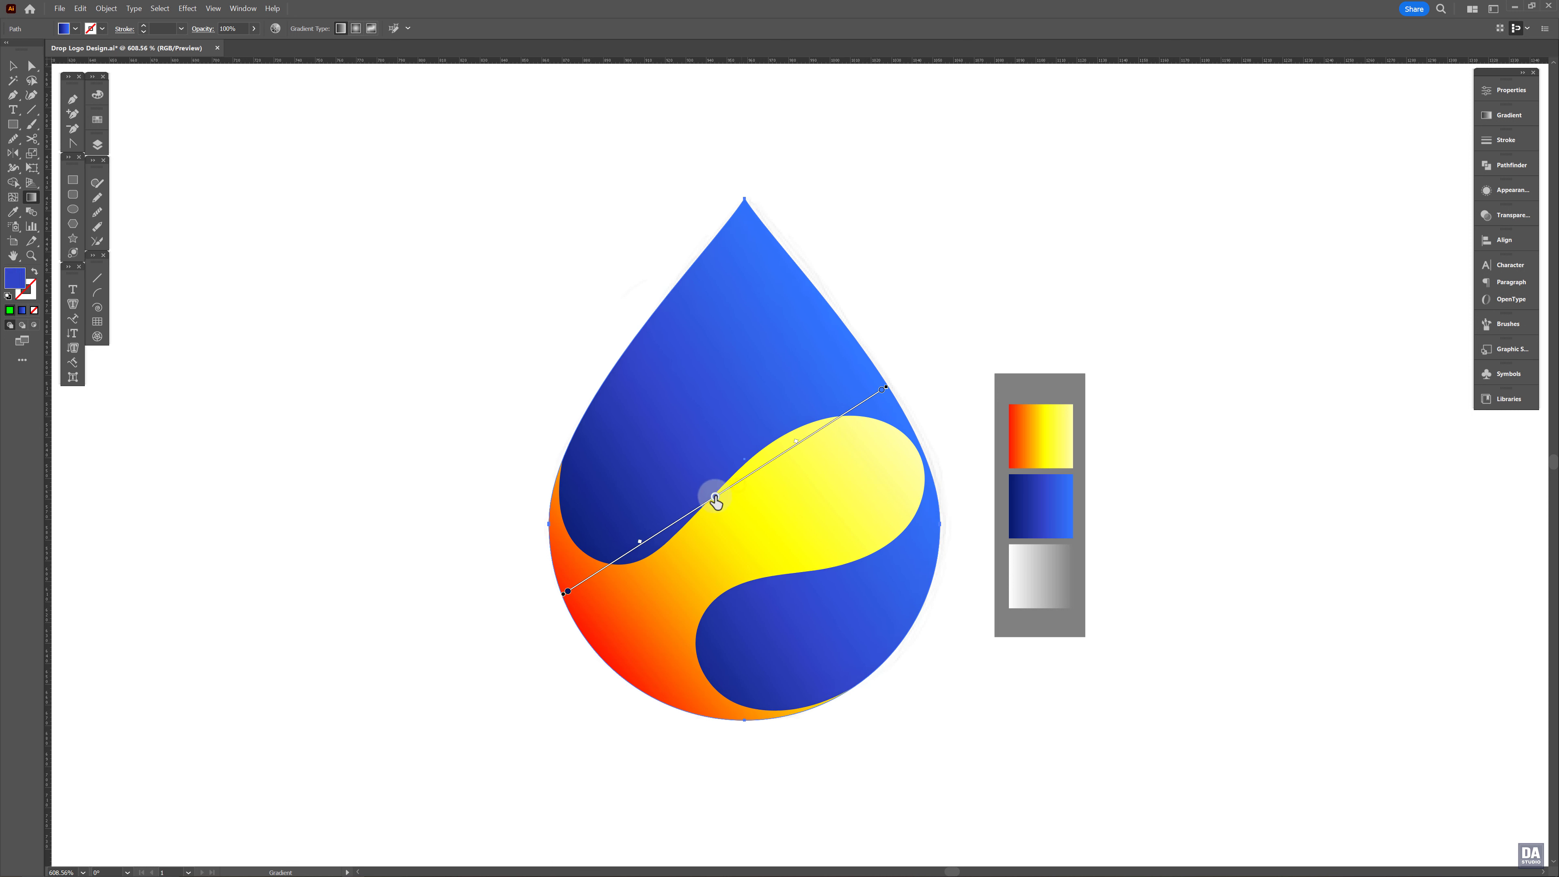
{"action": "left_click_drag", "start_coordinate": [887, 386], "coordinate": [903, 373]}
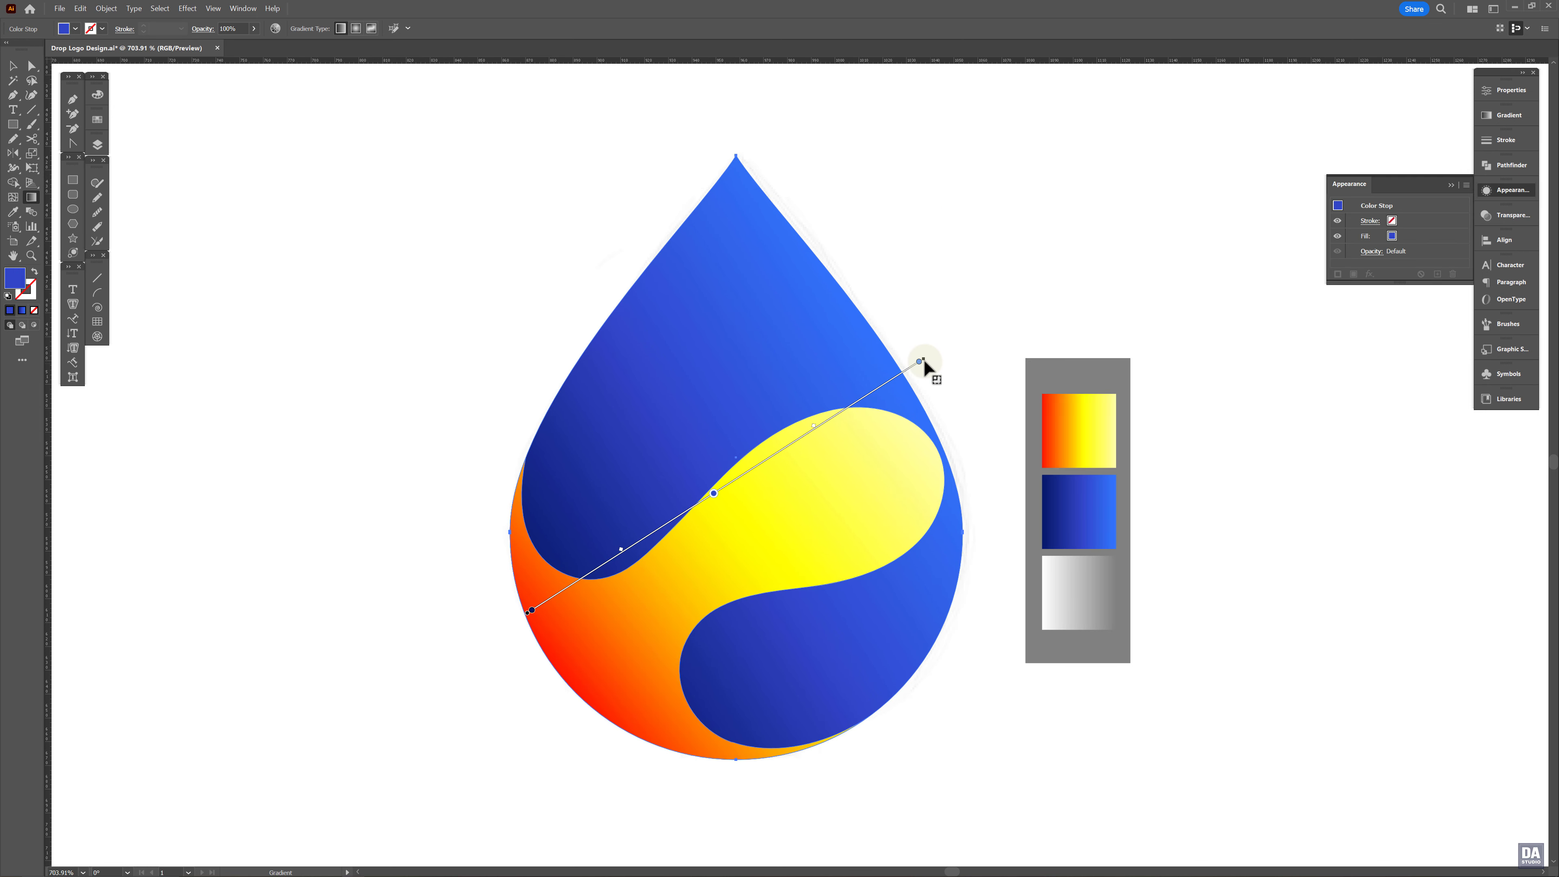
{"action": "key", "text": "v"}
{"action": "left_click", "coordinate": [405, 408]}
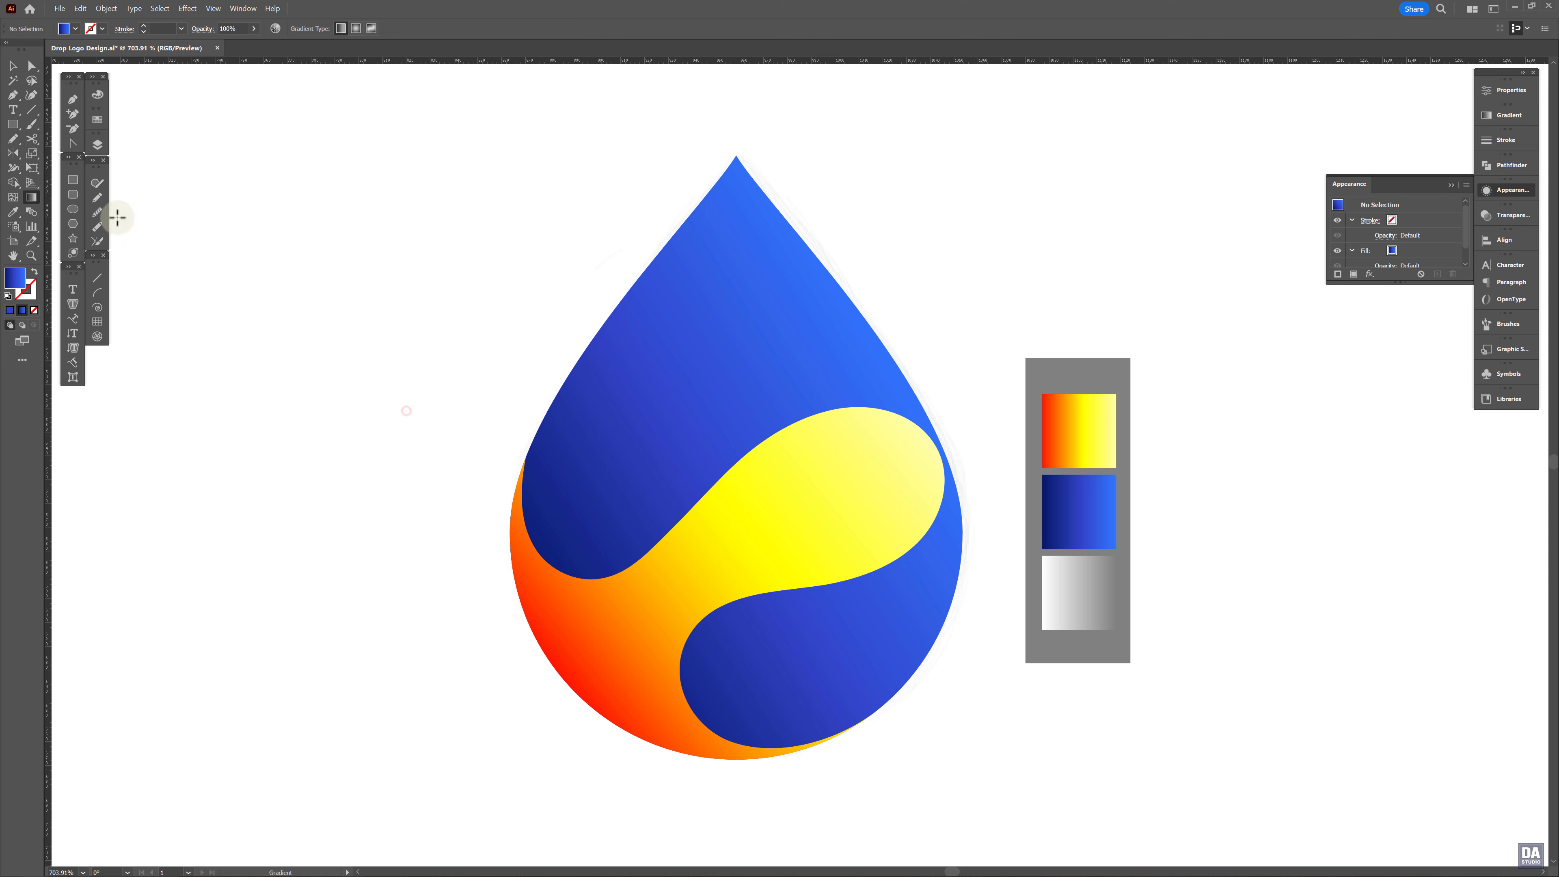
Draw a closed blob about 130 by 88 px inside the wave with the Pencil tool and fill it with magenta FF00FF
{"action": "left_click", "coordinate": [97, 213]}
{"action": "left_click", "coordinate": [97, 198]}
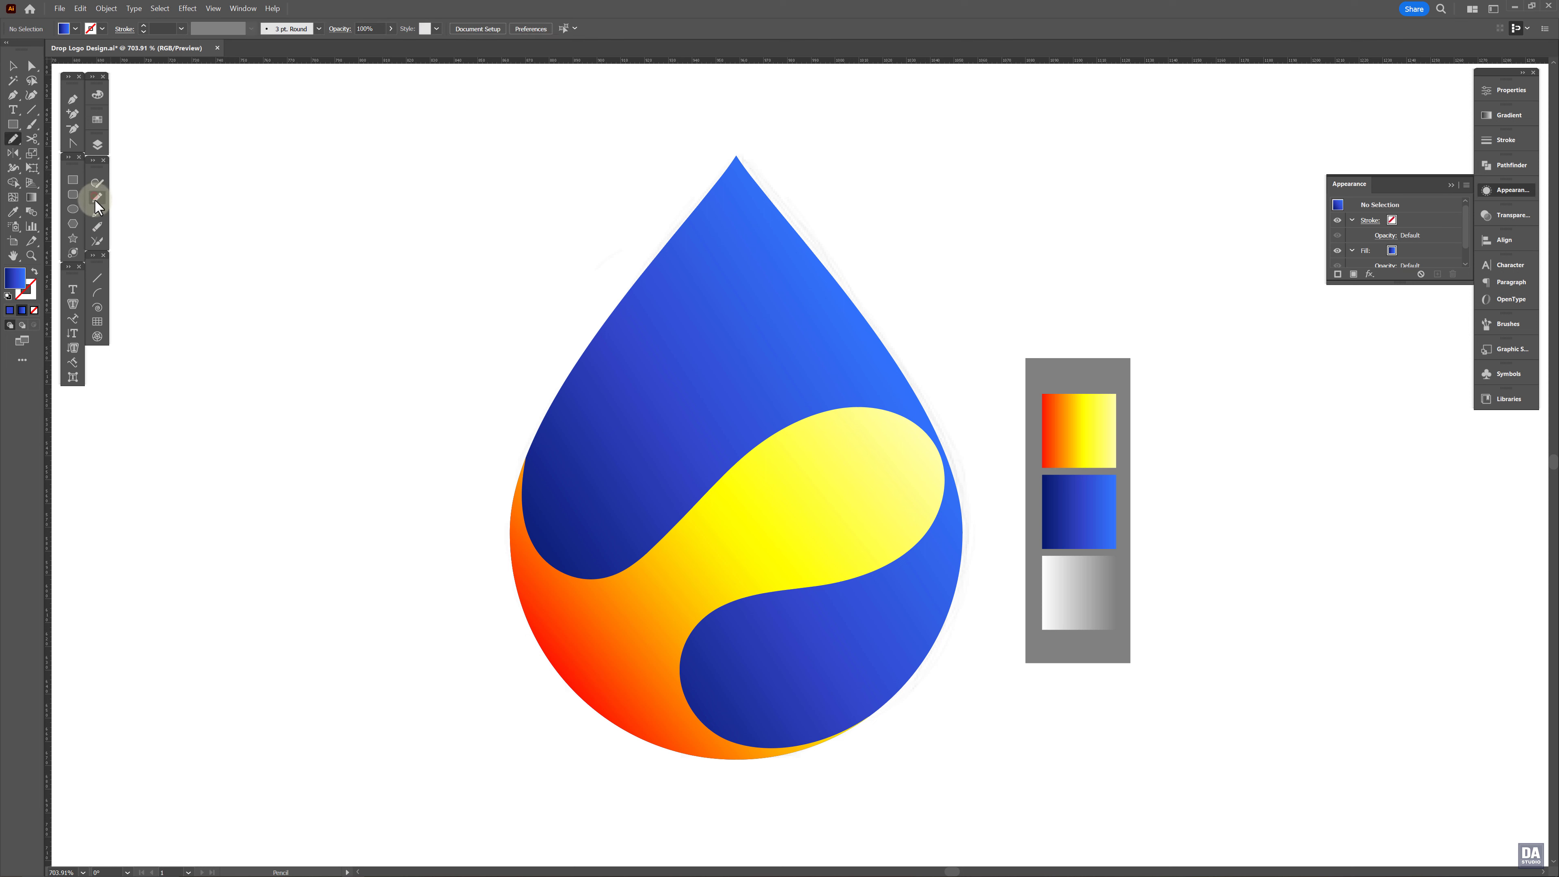
{"action": "mouse_move", "coordinate": [626, 641]}
{"action": "left_mouse_down"}
{"action": "mouse_move", "coordinate": [624, 593]}
{"action": "mouse_move", "coordinate": [729, 517]}
{"action": "left_mouse_up"}
{"action": "mouse_move", "coordinate": [802, 463]}
{"action": "left_mouse_down"}
{"action": "mouse_move", "coordinate": [845, 451]}
{"action": "mouse_move", "coordinate": [912, 464]}
{"action": "mouse_move", "coordinate": [904, 513]}
{"action": "mouse_move", "coordinate": [847, 549]}
{"action": "left_mouse_up"}
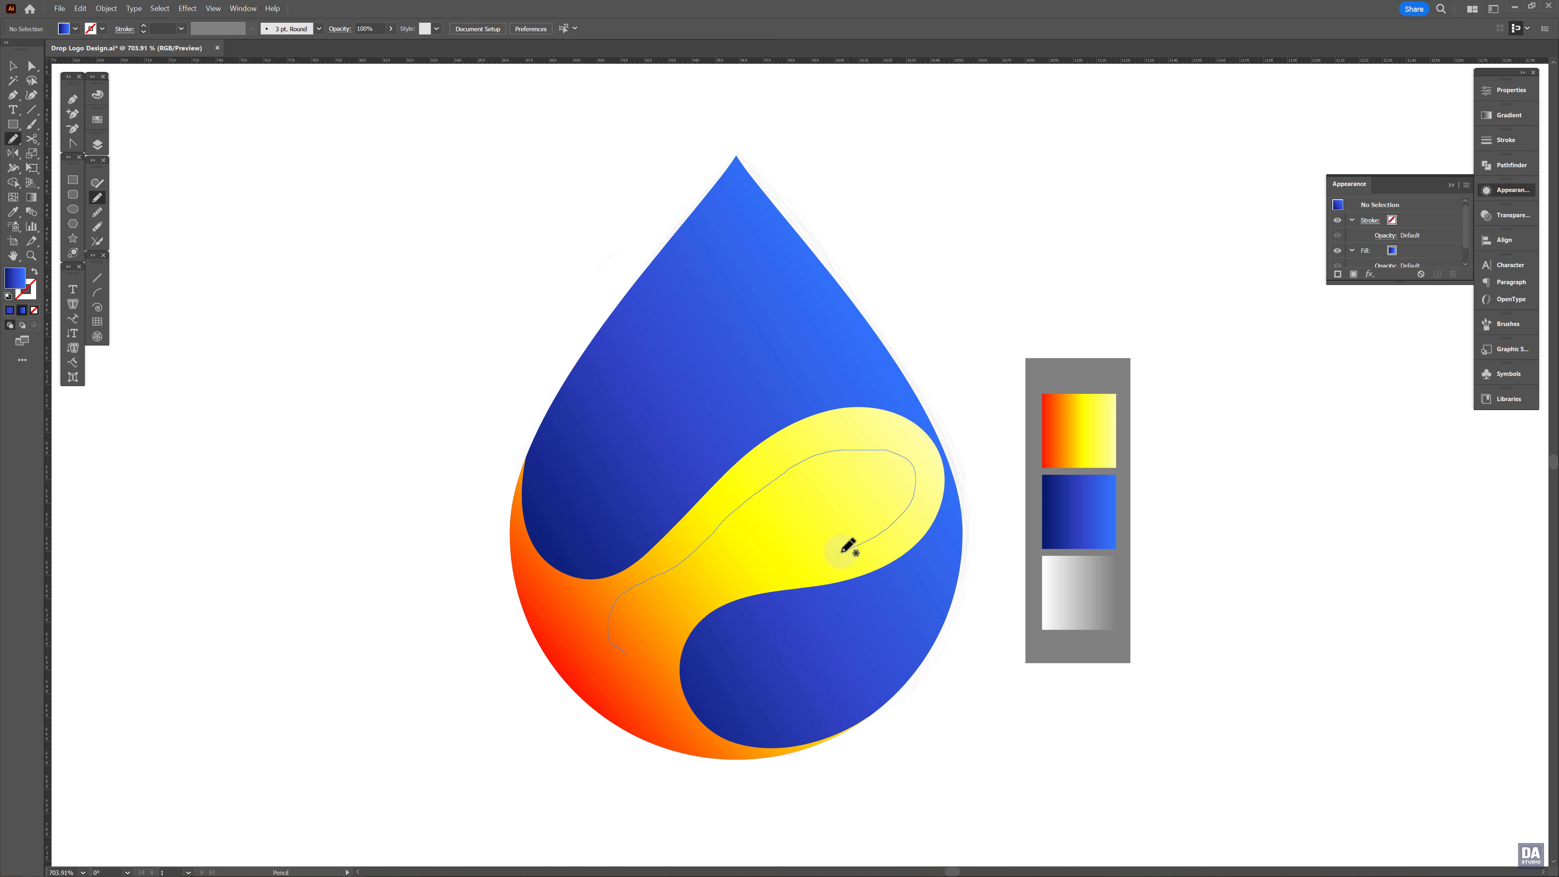
{"action": "left_click_drag", "start_coordinate": [711, 588], "coordinate": [631, 652]}
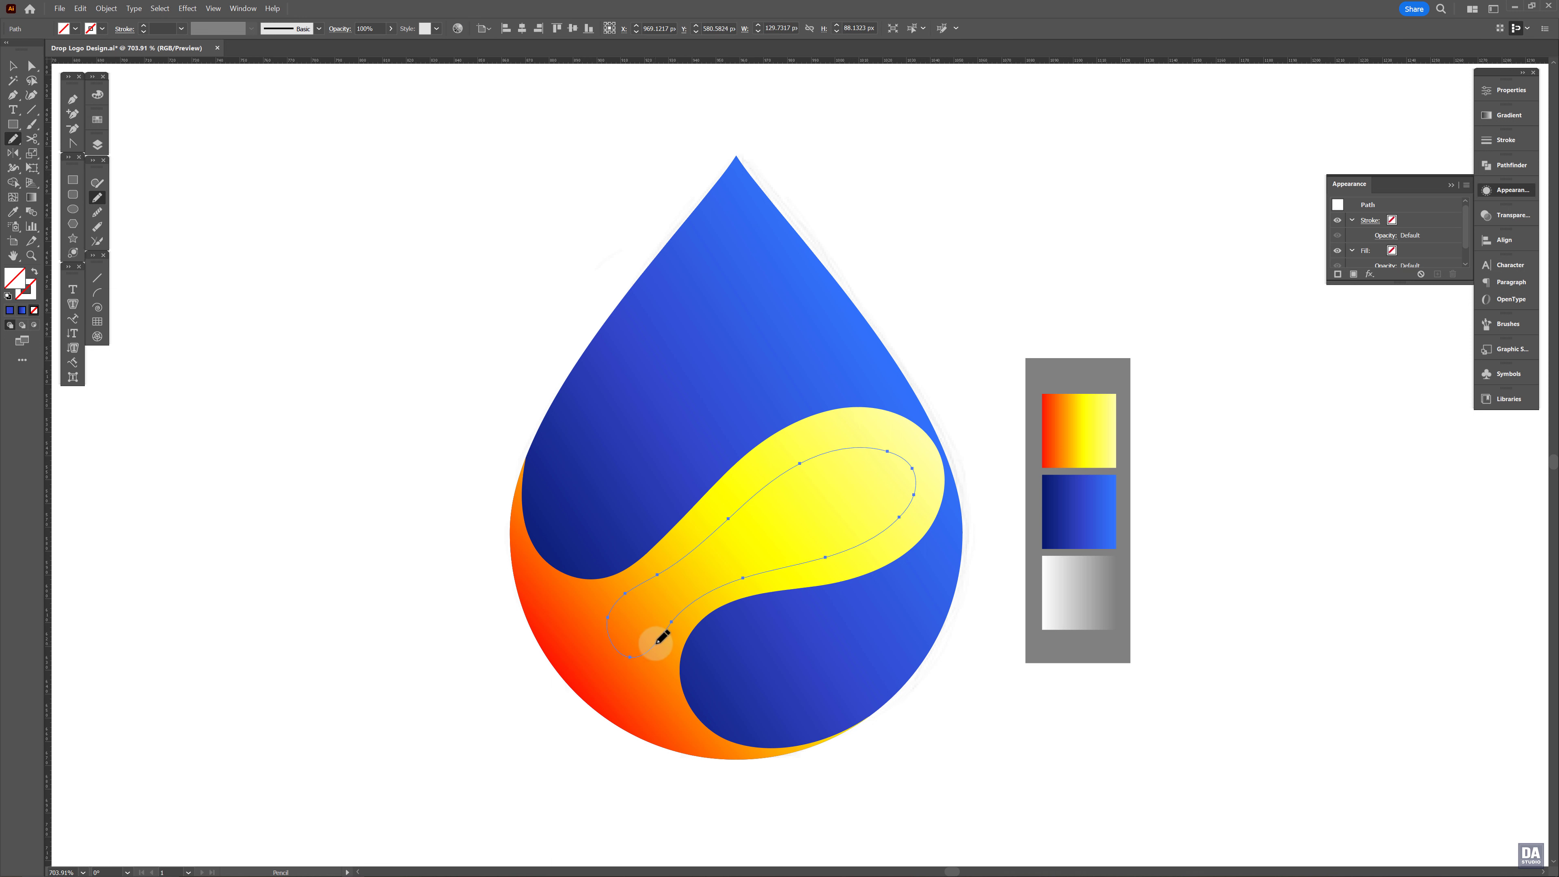
{"action": "key", "text": "ctrl"}
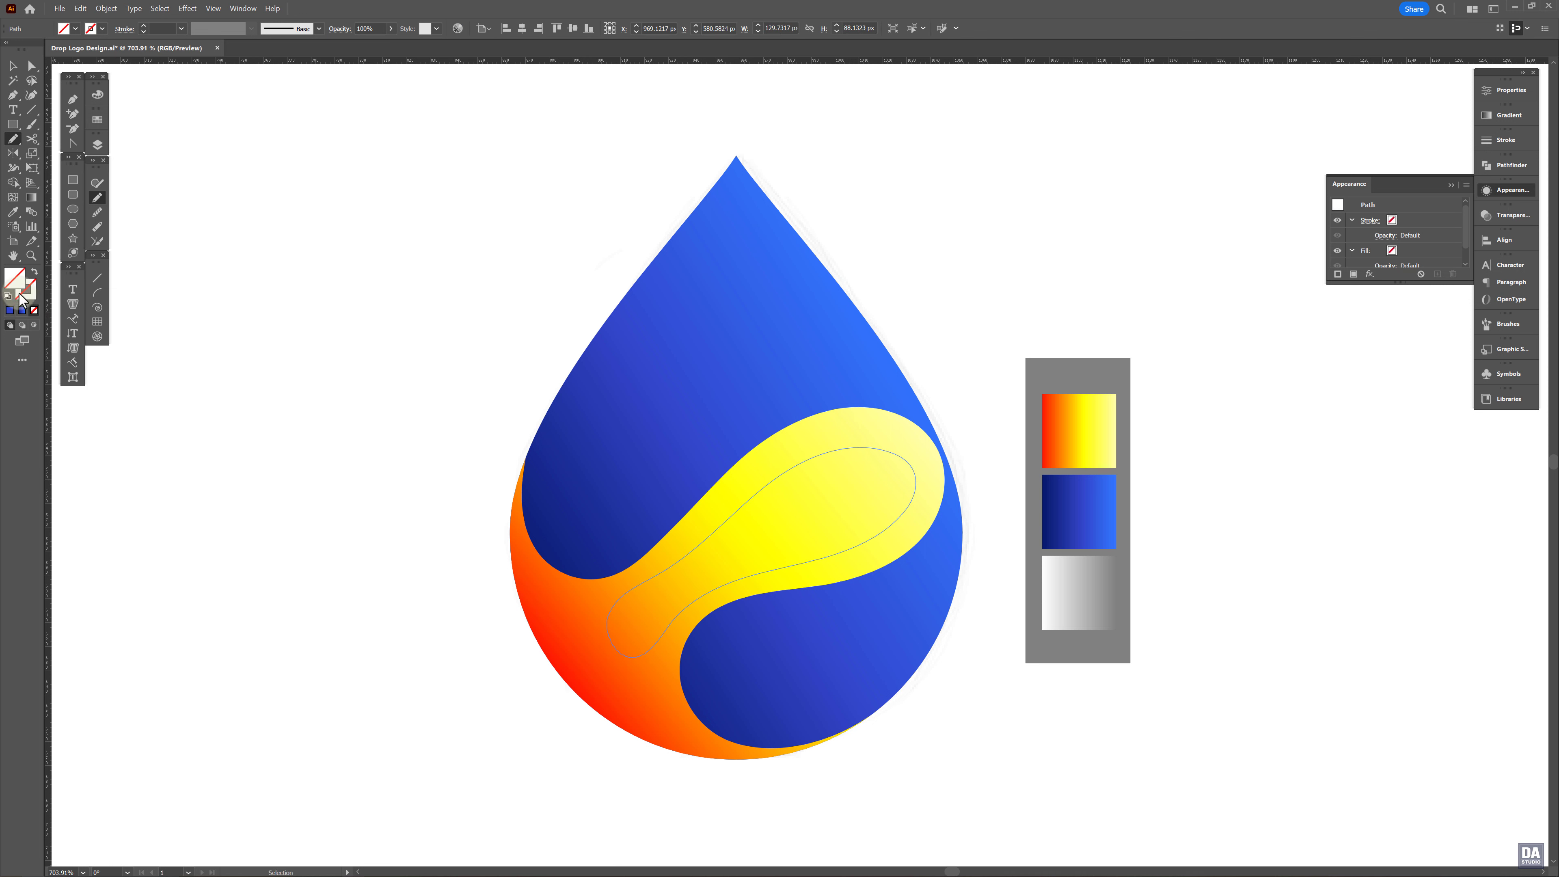
{"action": "left_click", "coordinate": [10, 311]}
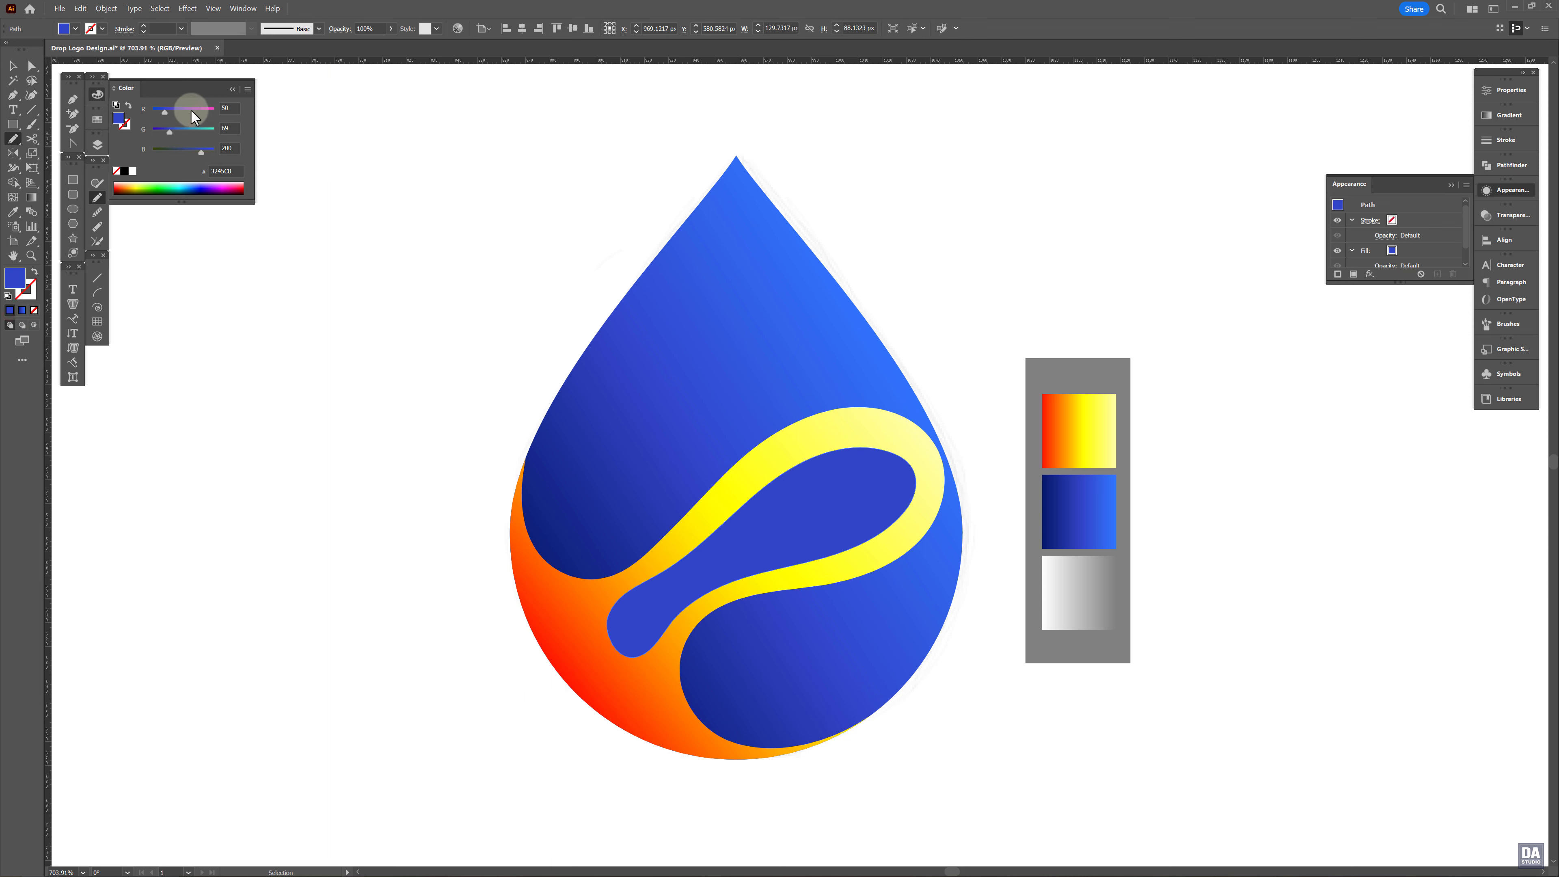
{"action": "left_click_drag", "start_coordinate": [191, 109], "coordinate": [216, 152]}
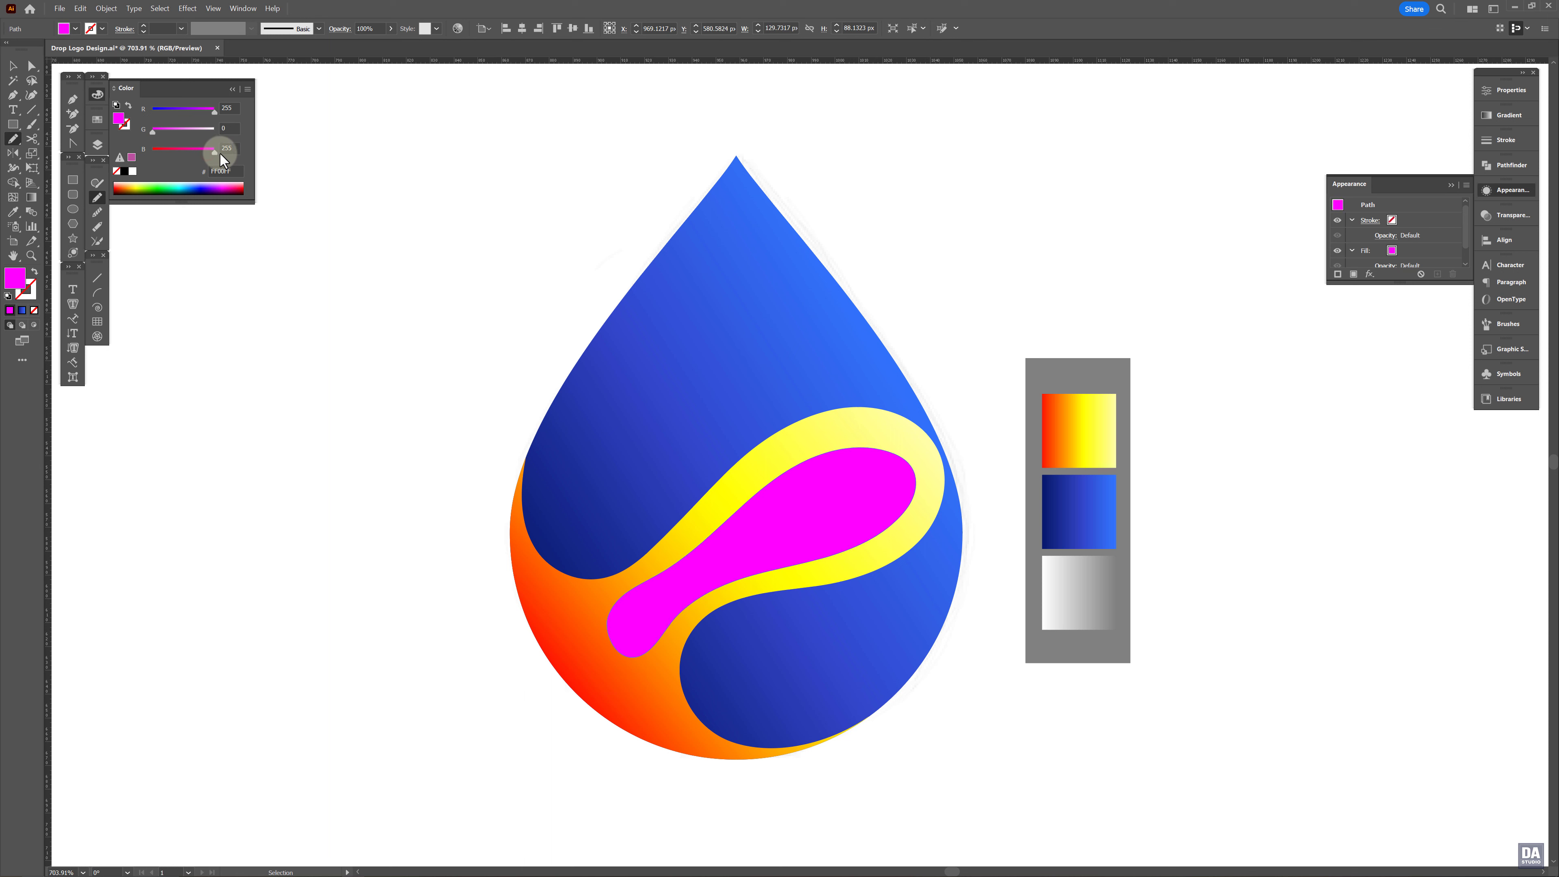
Apply a Gaussian Blur effect with a radius of 20.0201 pixels to the magenta blob
{"action": "left_click", "coordinate": [1369, 274]}
{"action": "mouse_move", "coordinate": [1387, 467]}
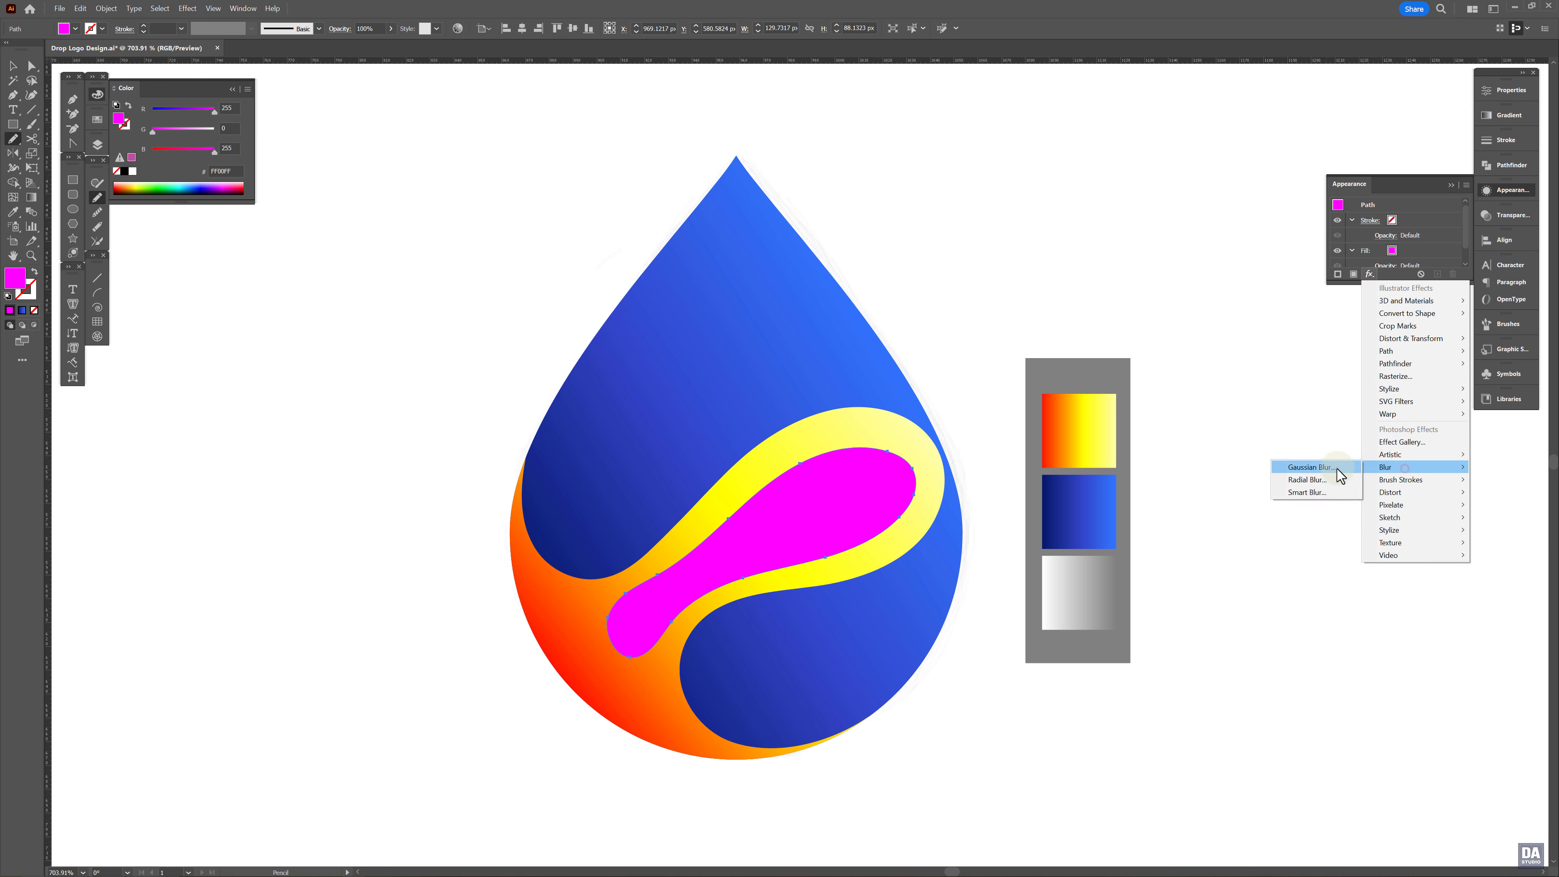
{"action": "left_click", "coordinate": [1320, 467]}
{"action": "left_click", "coordinate": [1120, 453]}
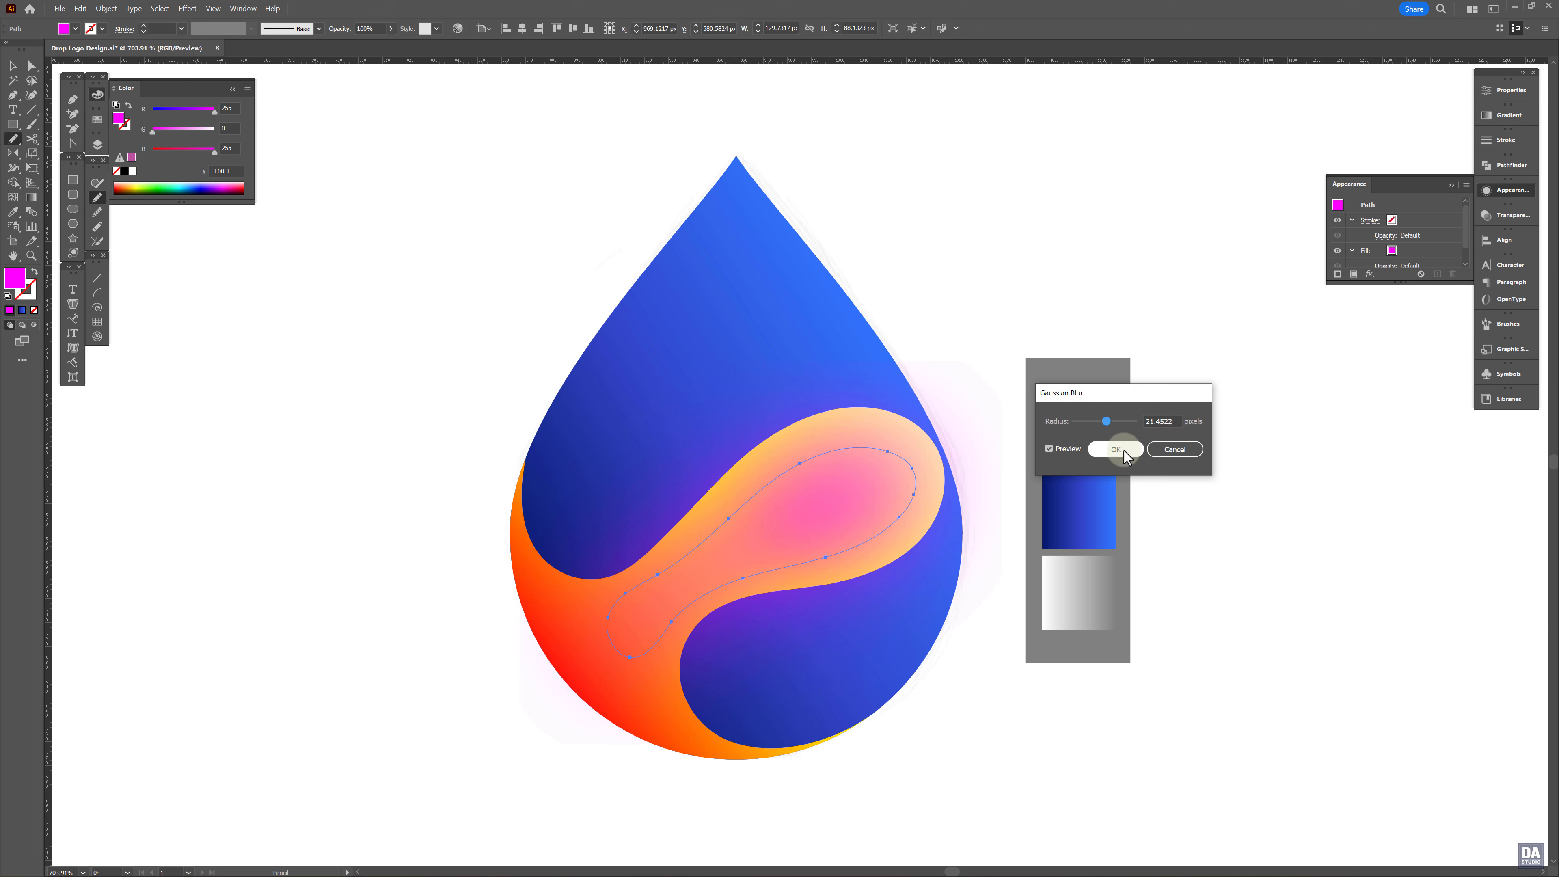
{"action": "left_click_drag", "start_coordinate": [1106, 421], "coordinate": [1108, 428]}
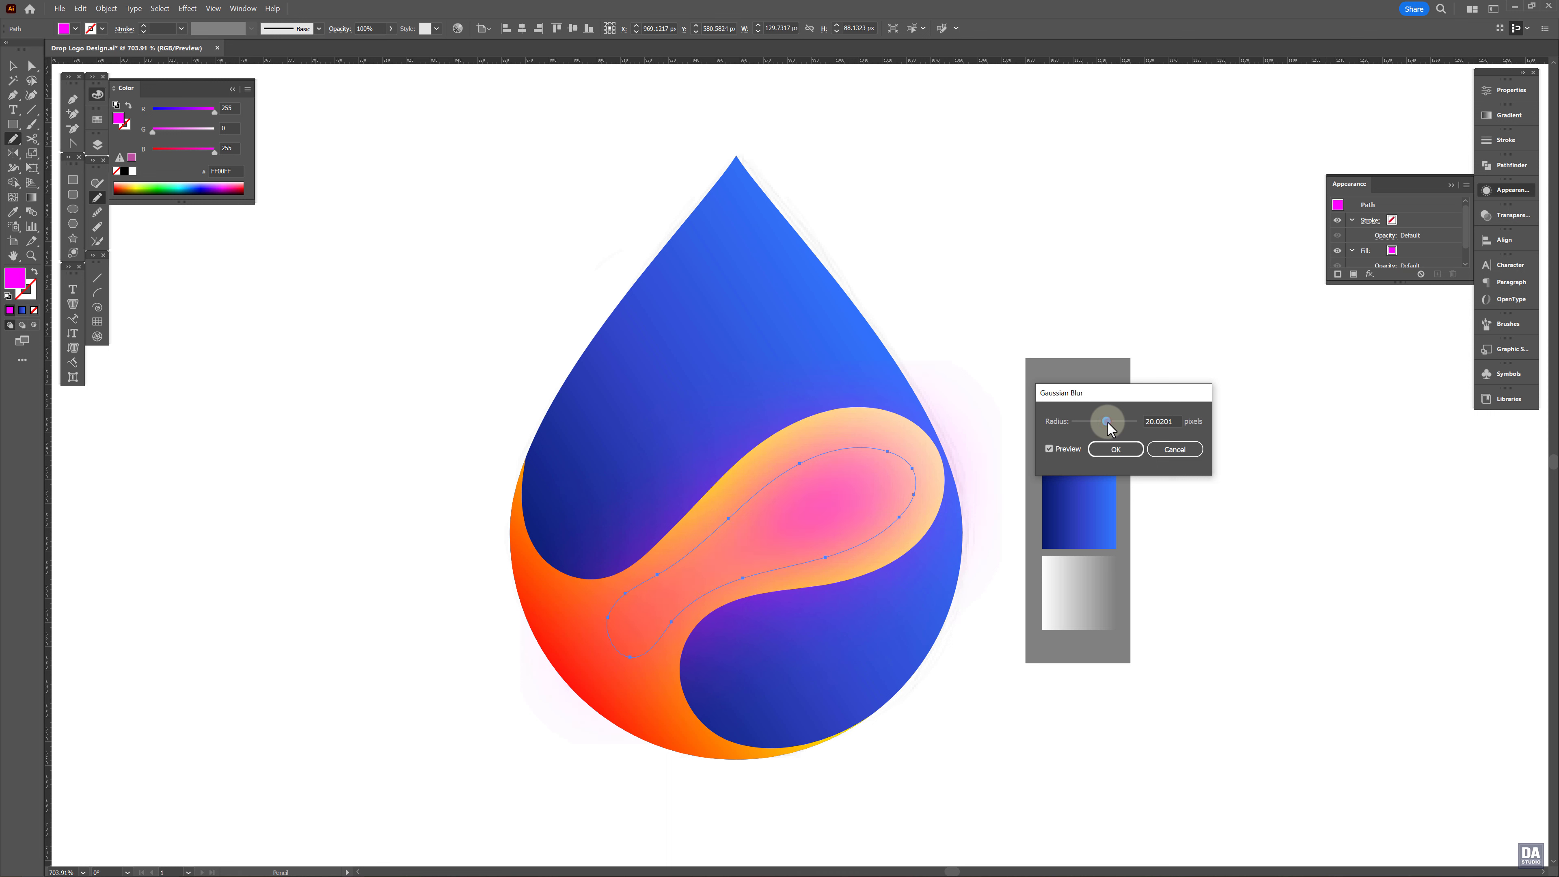
{"action": "left_click", "coordinate": [1116, 449]}
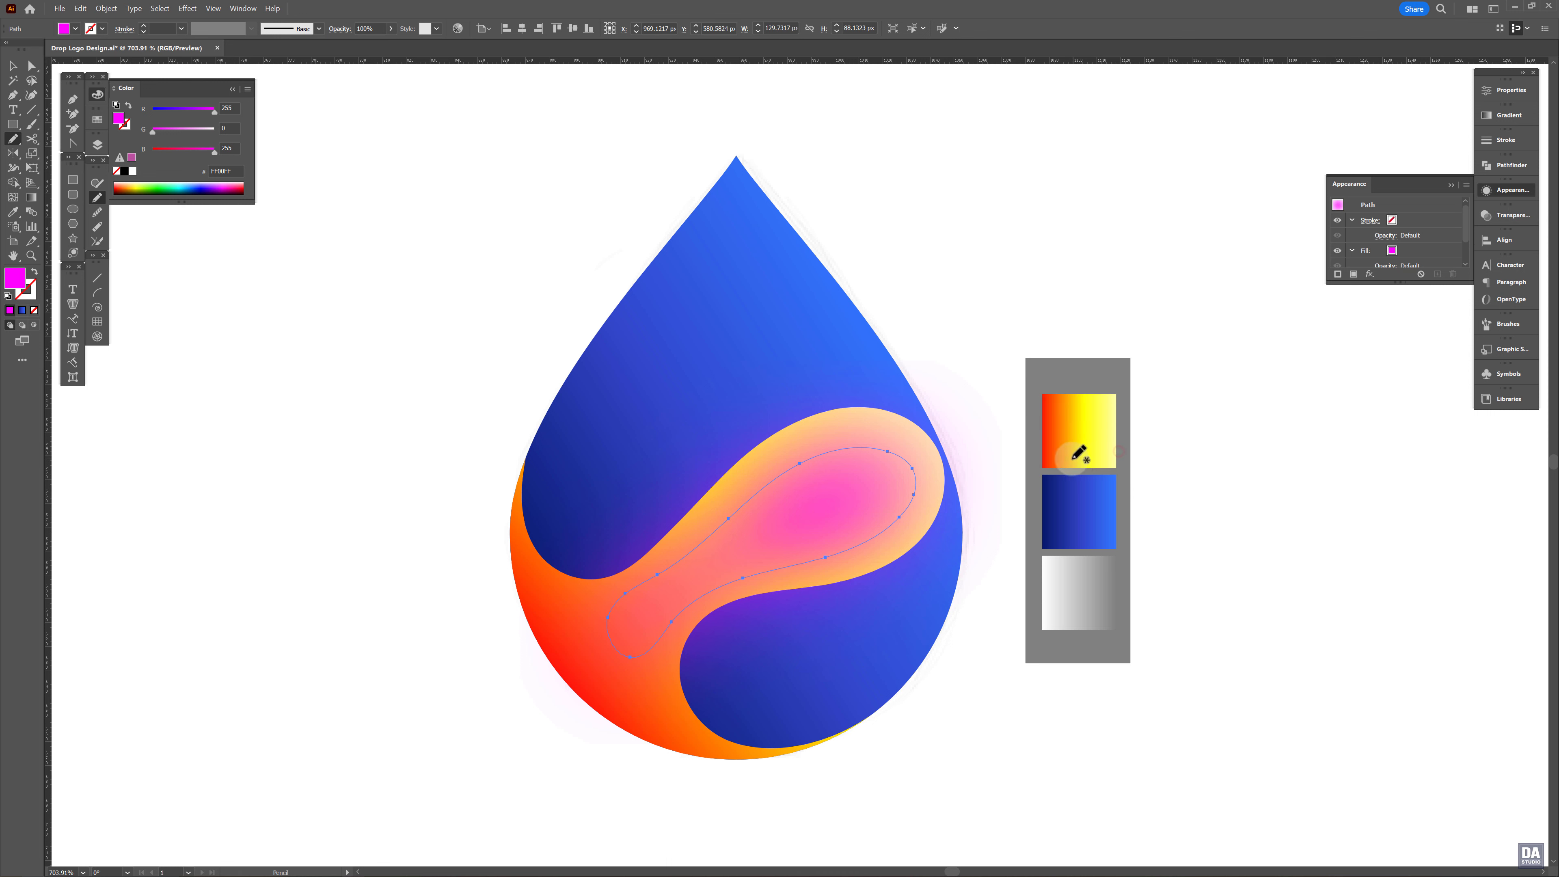
Reorder the blurred magenta blob so it sits beneath the yellow wave and above the blue drop, and deselect it
{"action": "key", "text": "v"}
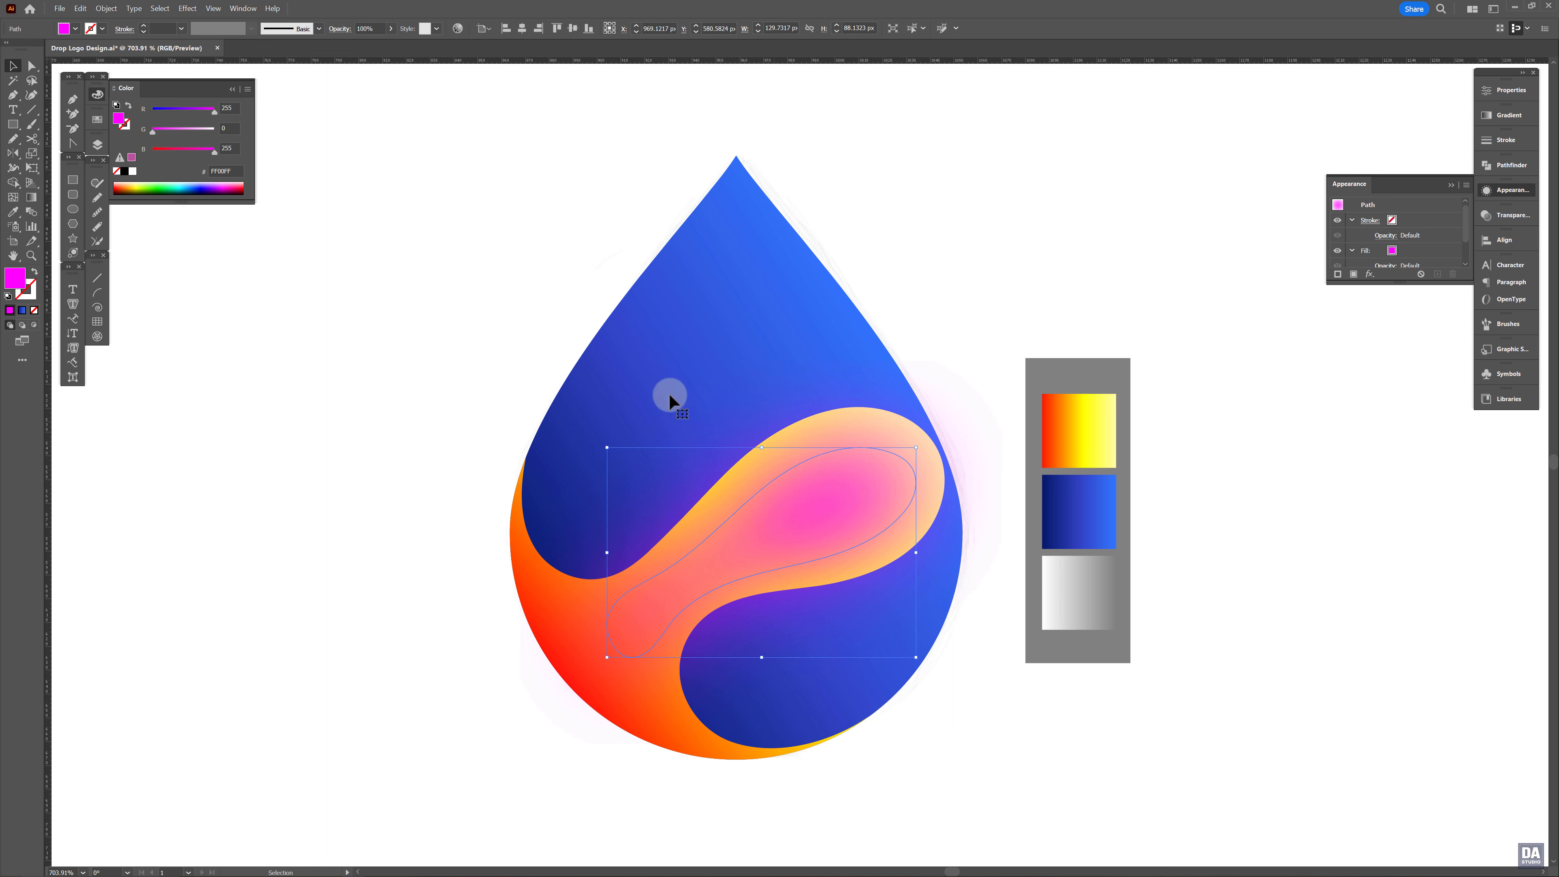
{"action": "left_click", "coordinate": [97, 144]}
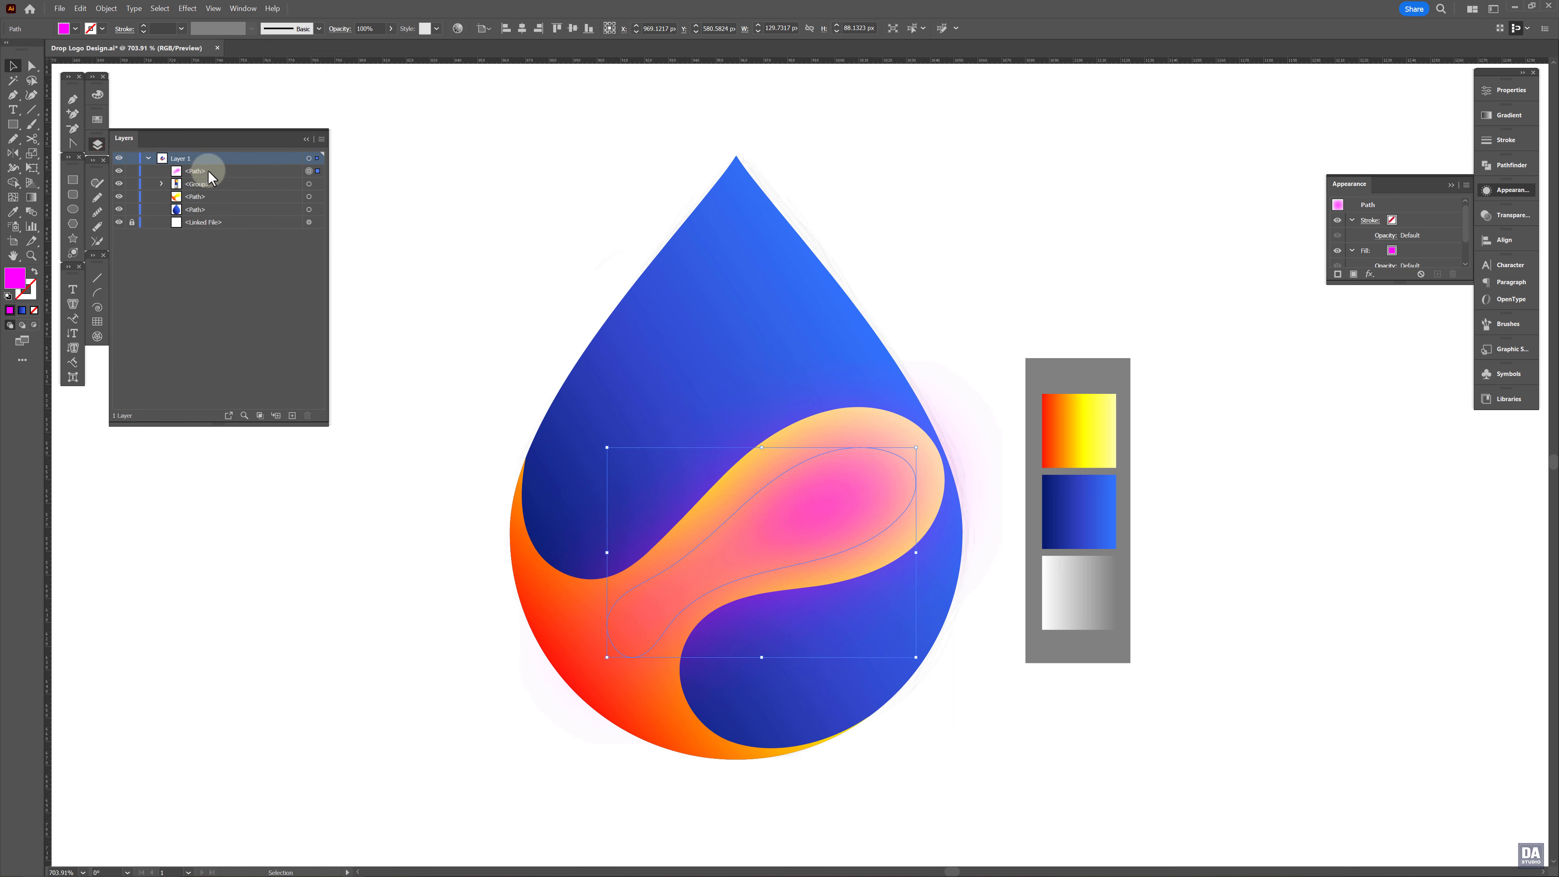
{"action": "left_click_drag", "start_coordinate": [199, 171], "coordinate": [206, 202]}
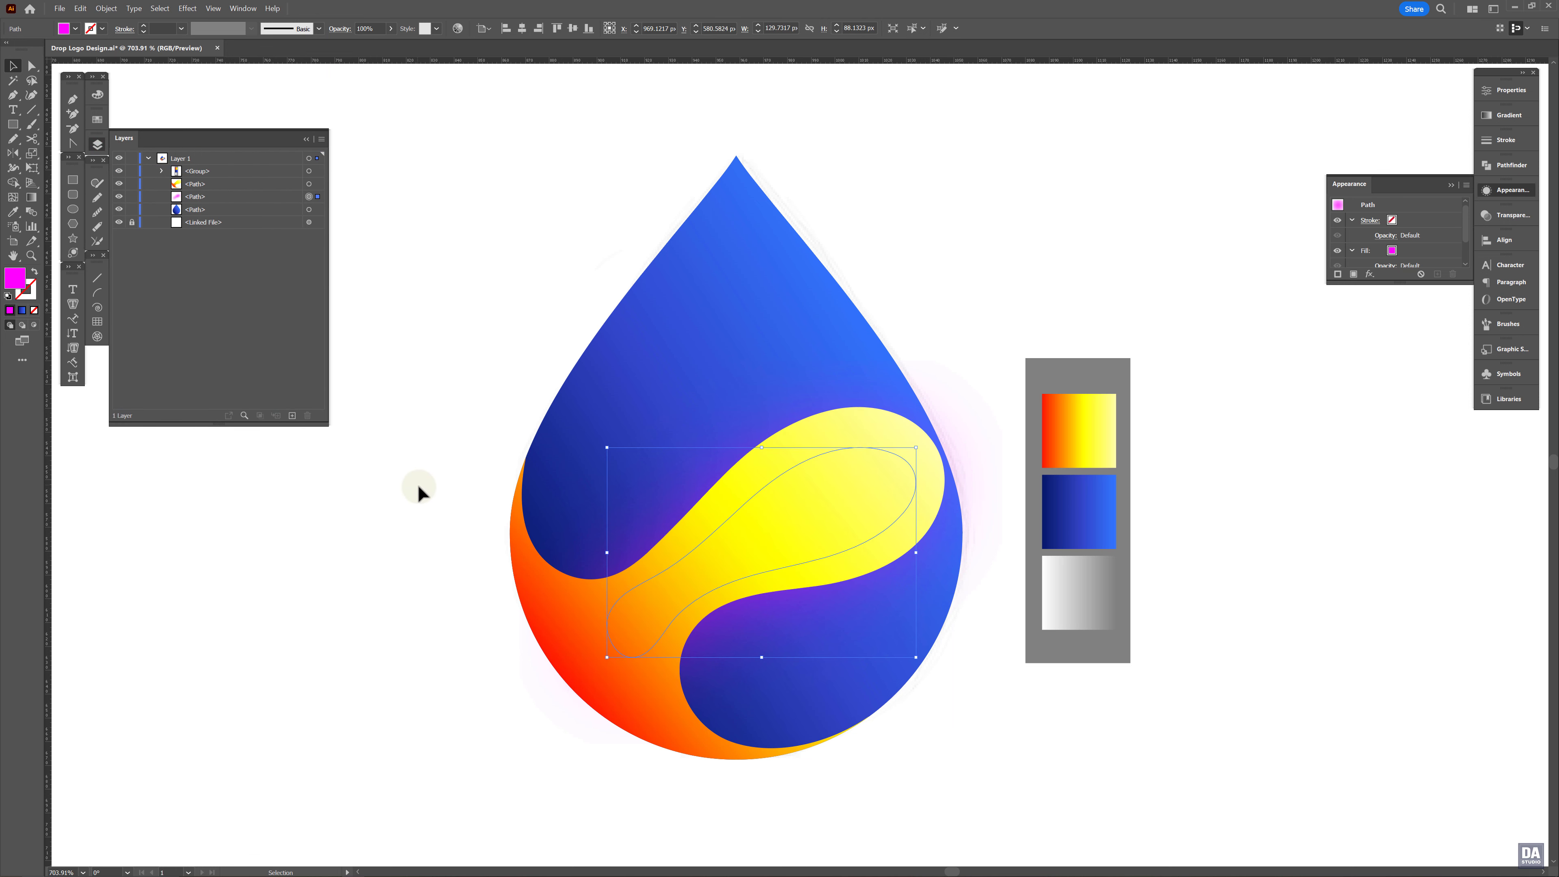
{"action": "left_click", "coordinate": [485, 396]}
Copy the blue gradient drop and paste the duplicate in front of all the artwork
{"action": "scroll", "coordinate": [484, 396], "scroll_direction": "down", "scroll_amount": 1}
{"action": "left_click", "coordinate": [731, 317]}
{"action": "left_click", "coordinate": [80, 9]}
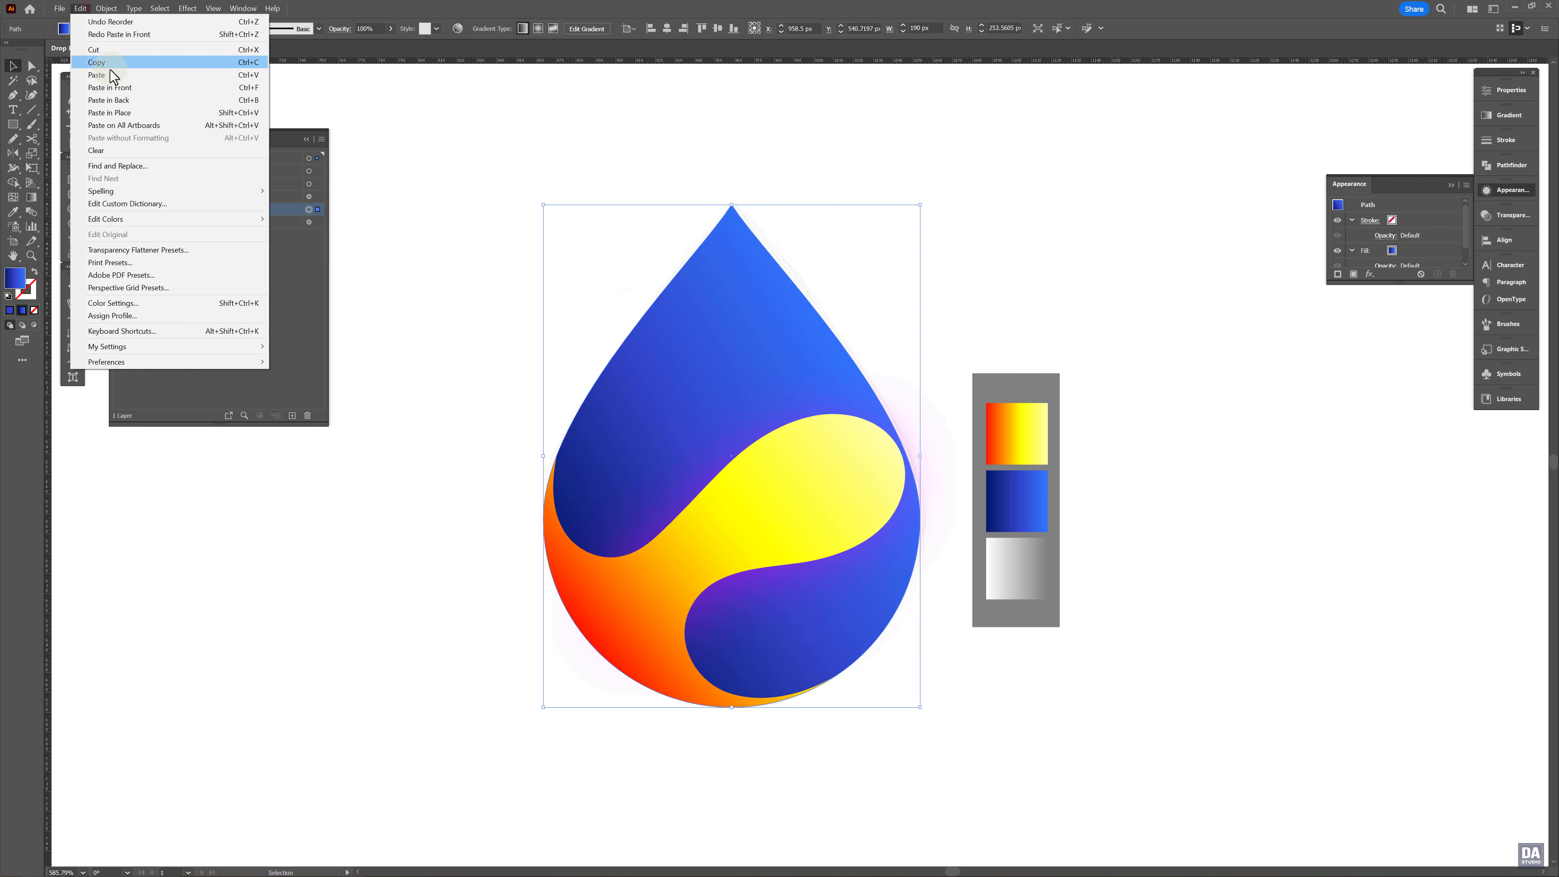
{"action": "left_click", "coordinate": [111, 66]}
{"action": "left_click", "coordinate": [506, 290]}
{"action": "left_click", "coordinate": [82, 9]}
{"action": "left_click", "coordinate": [112, 88]}
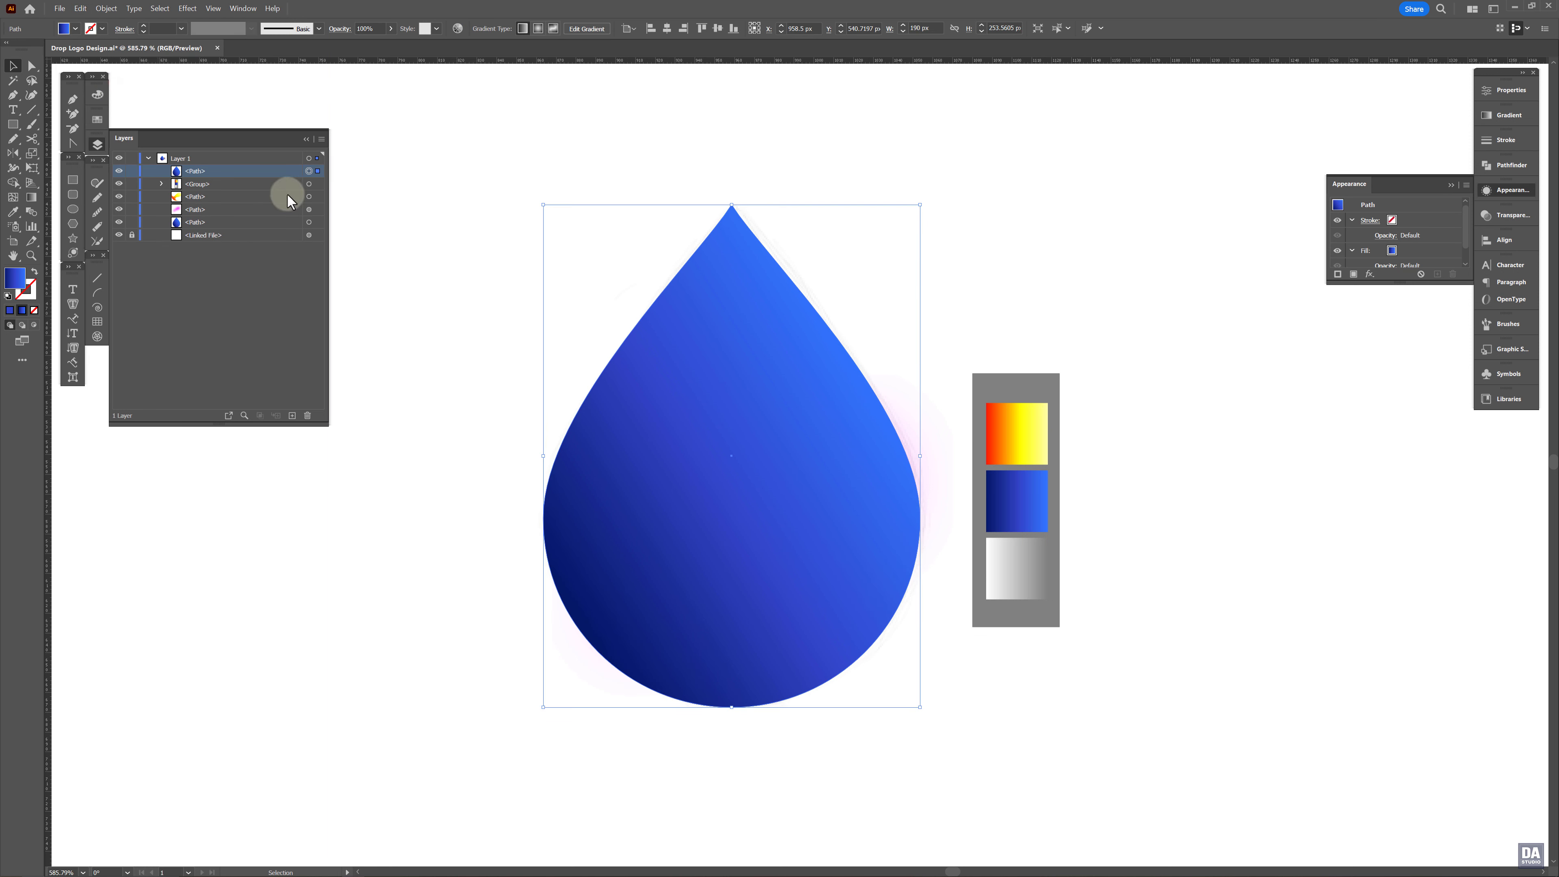
Clip the blurred magenta blob with the drop copy, place the clip group between the yellow wave and blue drop, and deselect it
{"action": "left_click", "coordinate": [309, 209]}
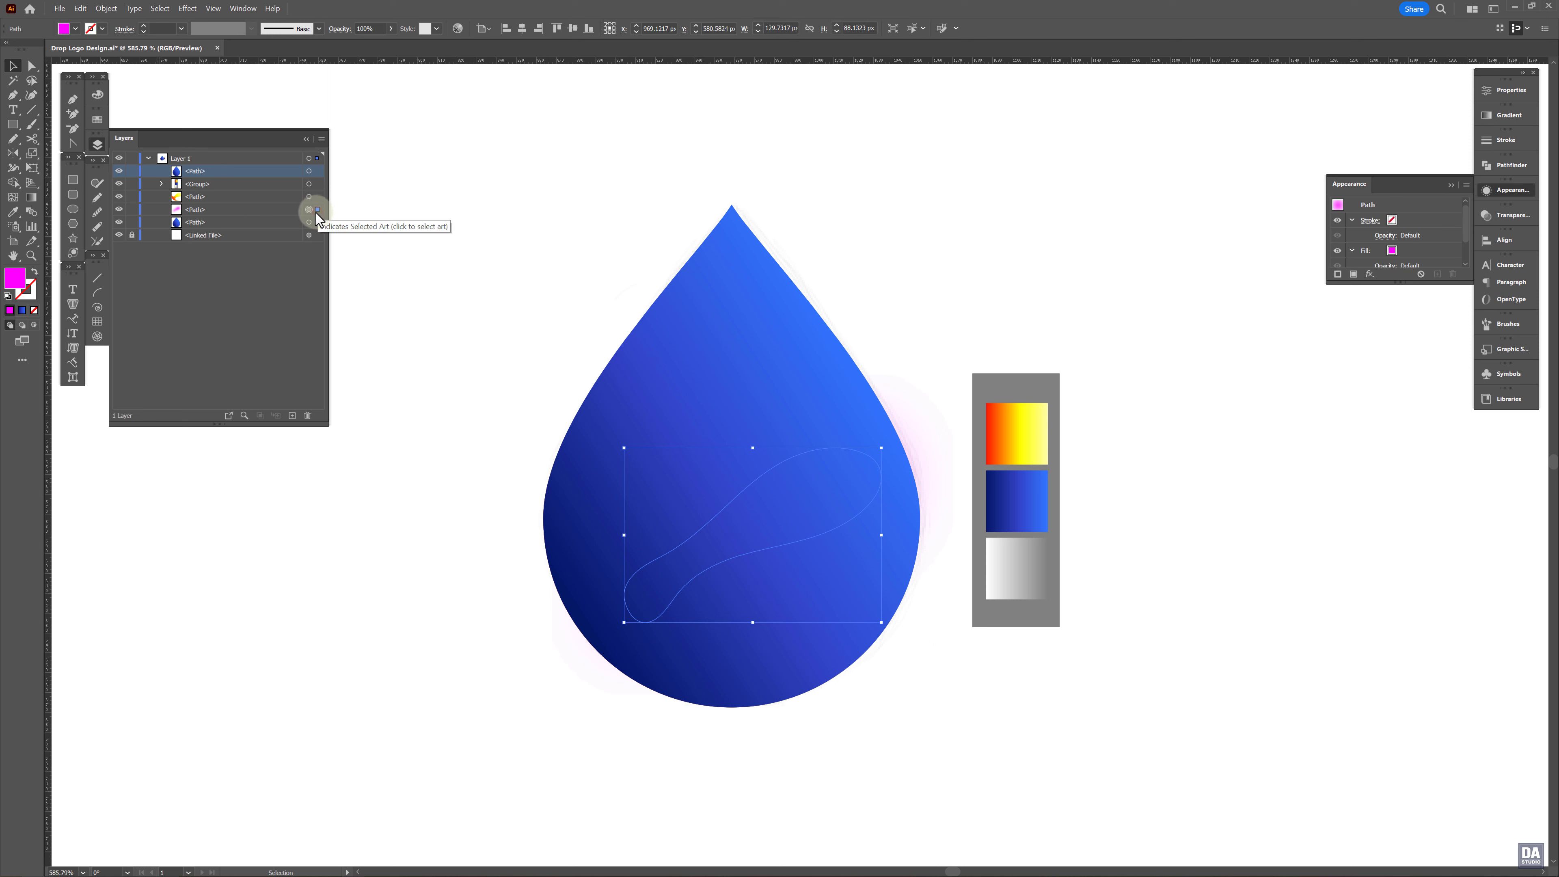
{"action": "left_click", "coordinate": [309, 171], "text": "shift"}
{"action": "right_click", "coordinate": [710, 509]}
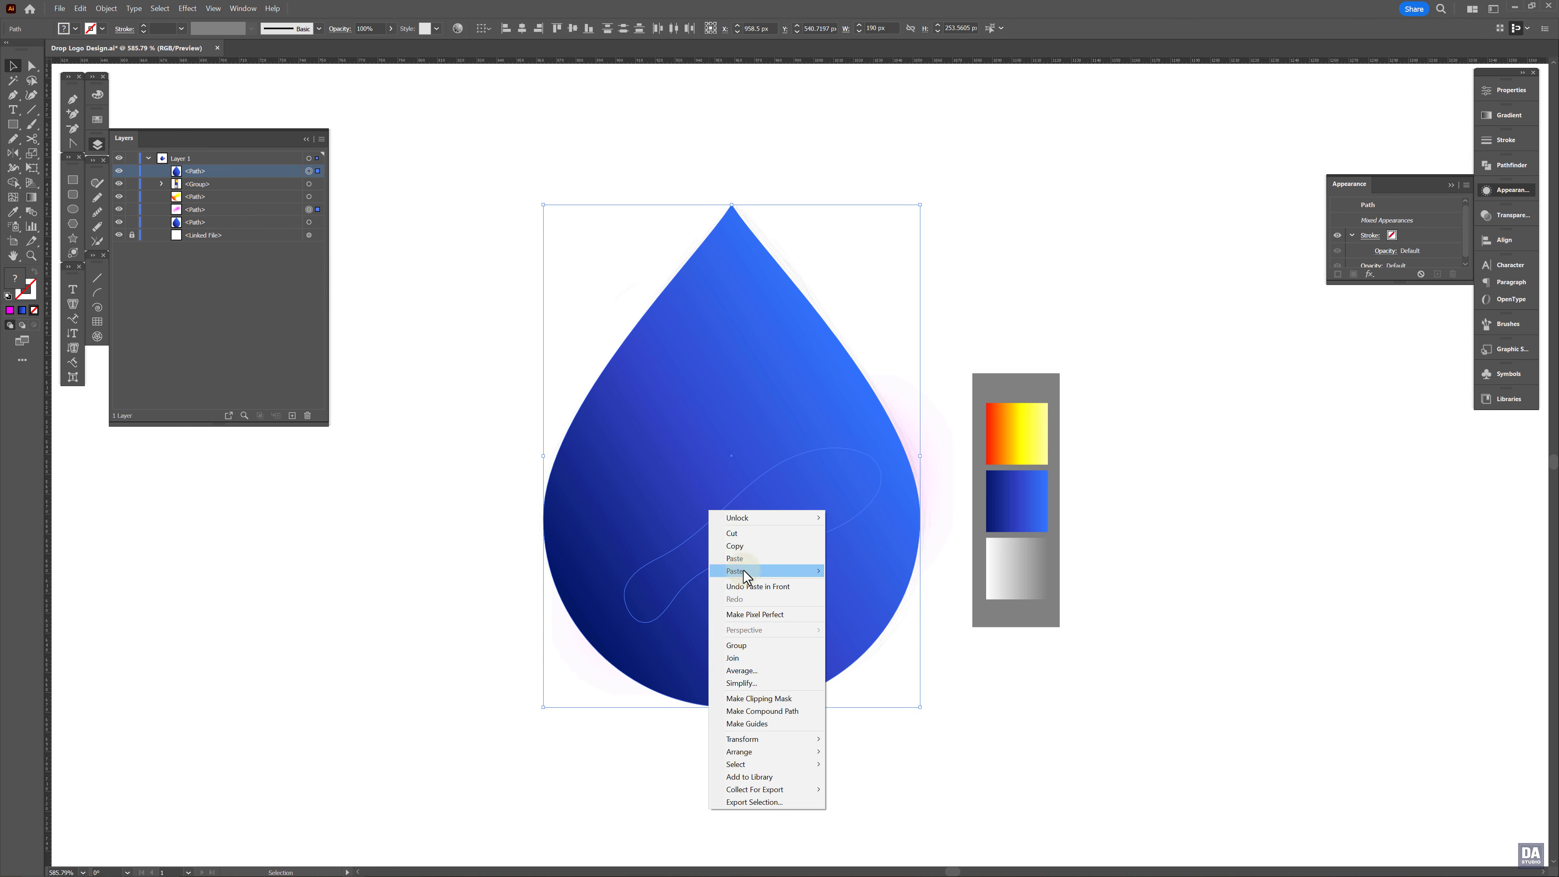
{"action": "left_click", "coordinate": [763, 698]}
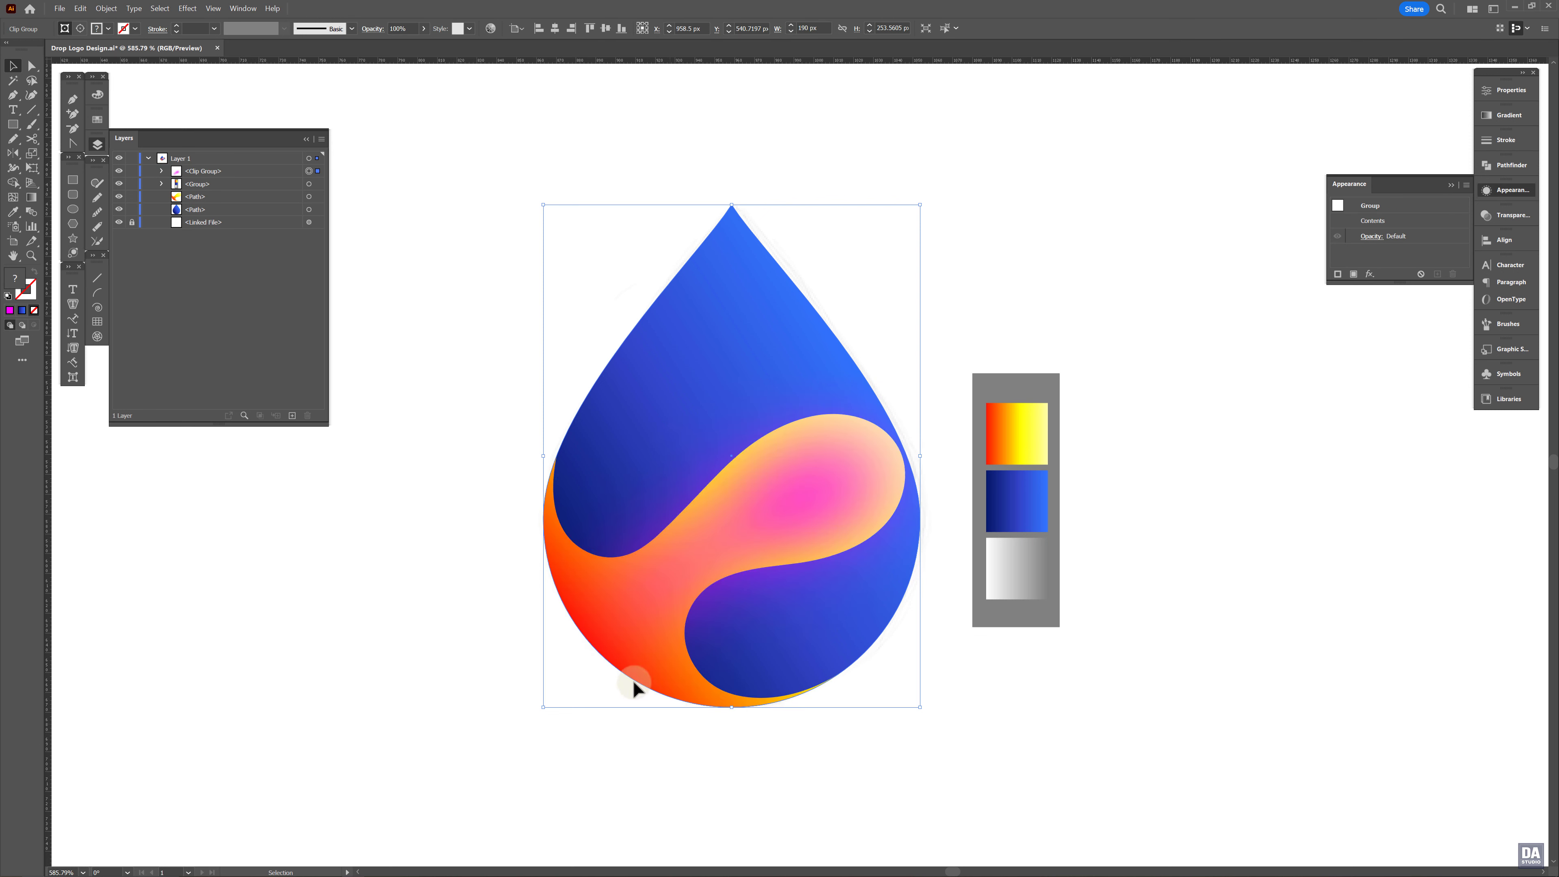
{"action": "left_click_drag", "start_coordinate": [202, 171], "coordinate": [208, 204]}
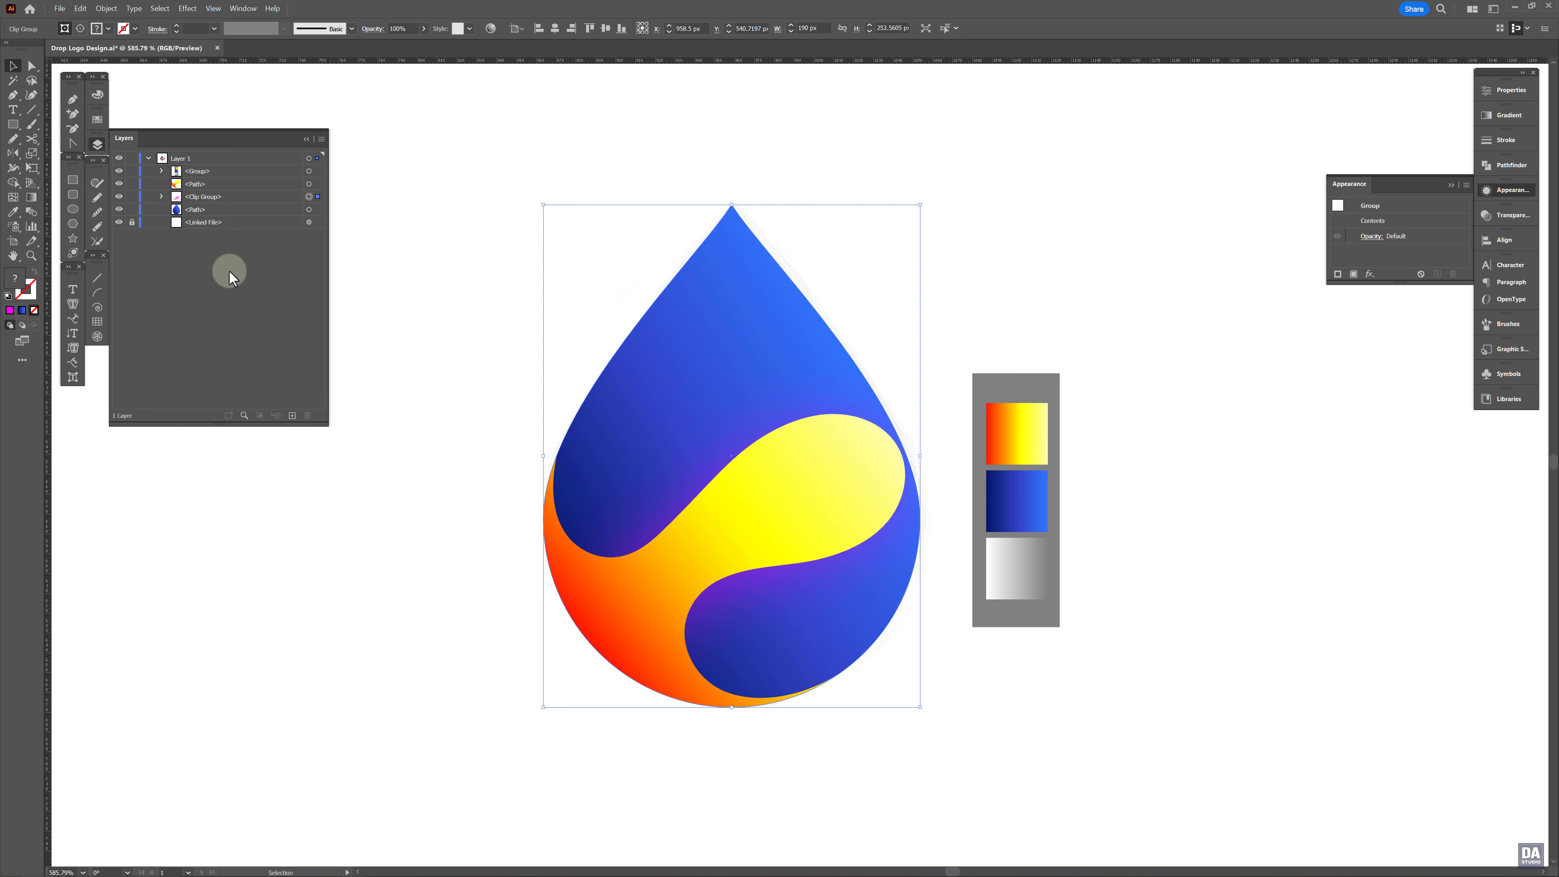
{"action": "left_click", "coordinate": [475, 529]}
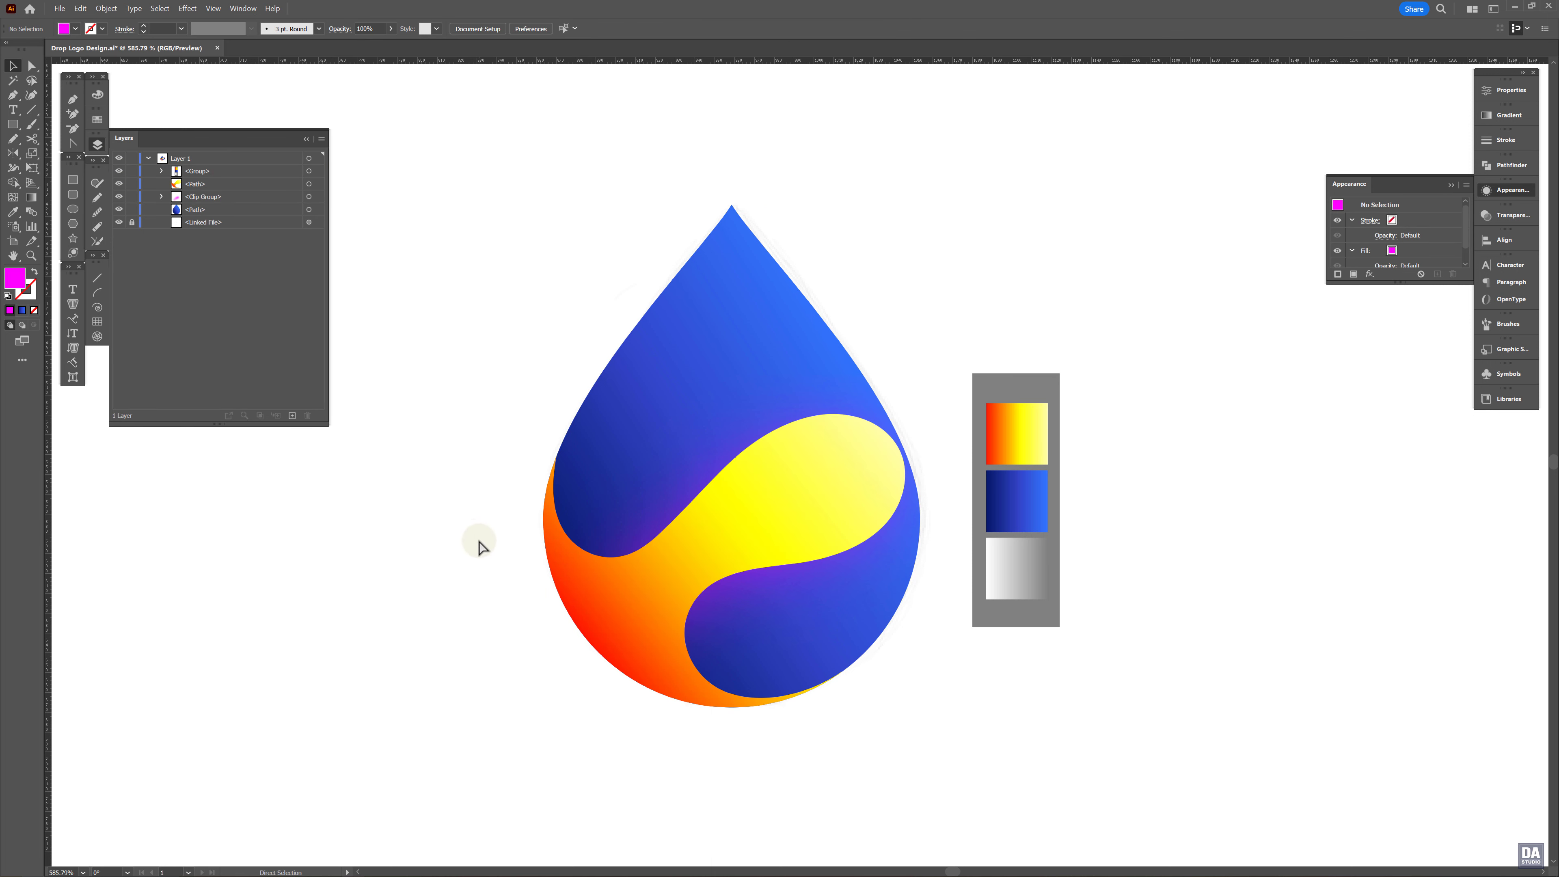
Draw an open path along the drop's upper left edge with the Pen tool and bend it to follow the outline
{"action": "left_click", "coordinate": [12, 64]}
{"action": "left_click", "coordinate": [69, 98]}
{"action": "left_click_drag", "start_coordinate": [732, 446], "coordinate": [796, 425]}
{"action": "left_click", "coordinate": [521, 475]}
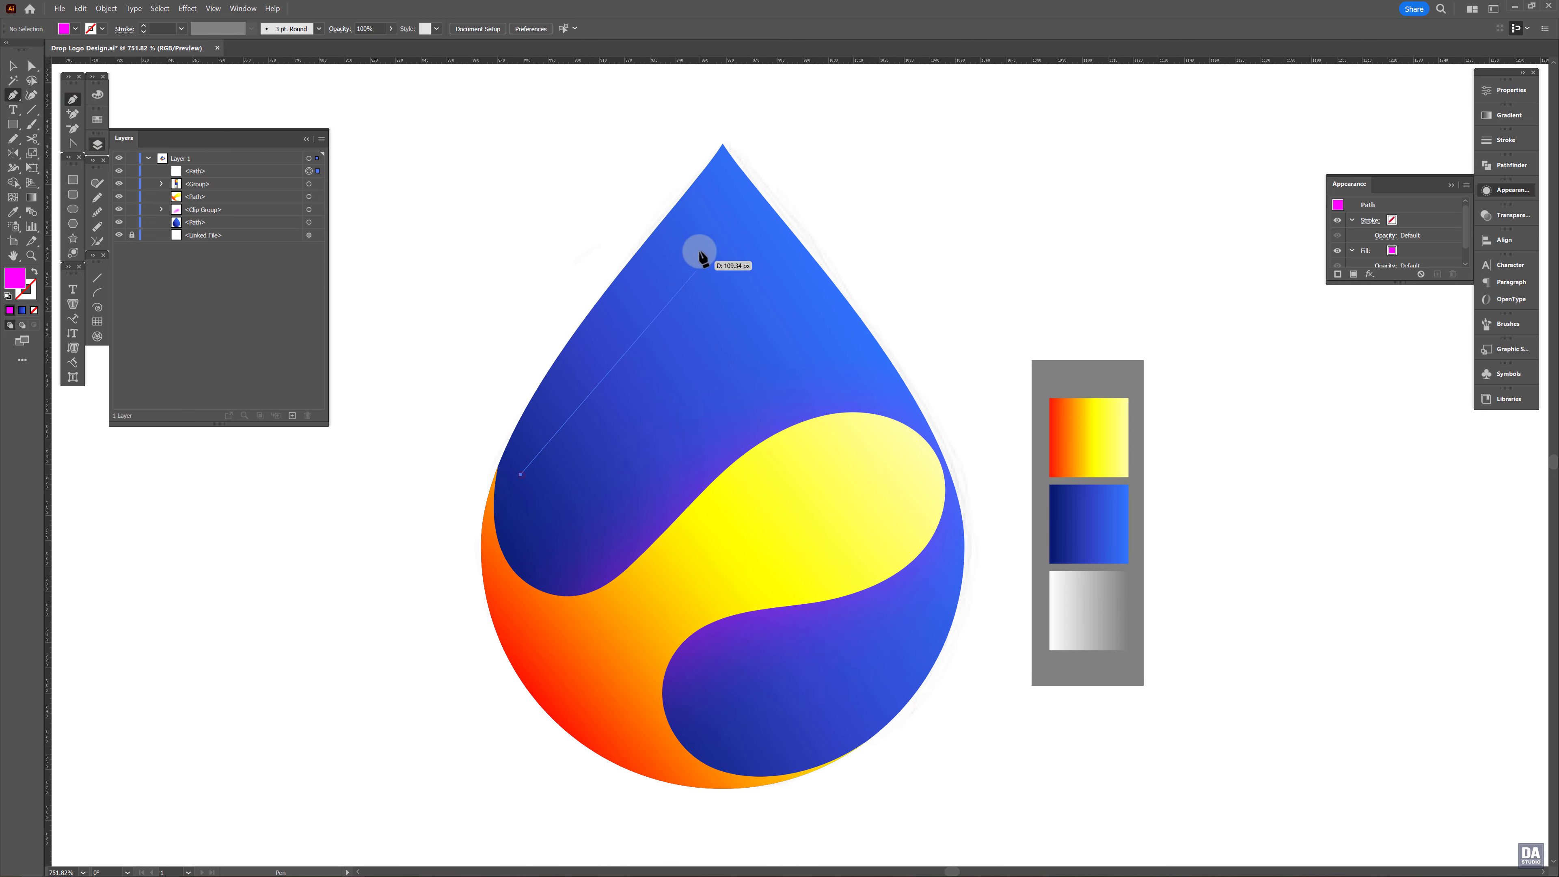
{"action": "left_click", "coordinate": [721, 197]}
{"action": "left_click_drag", "start_coordinate": [614, 343], "coordinate": [587, 328]}
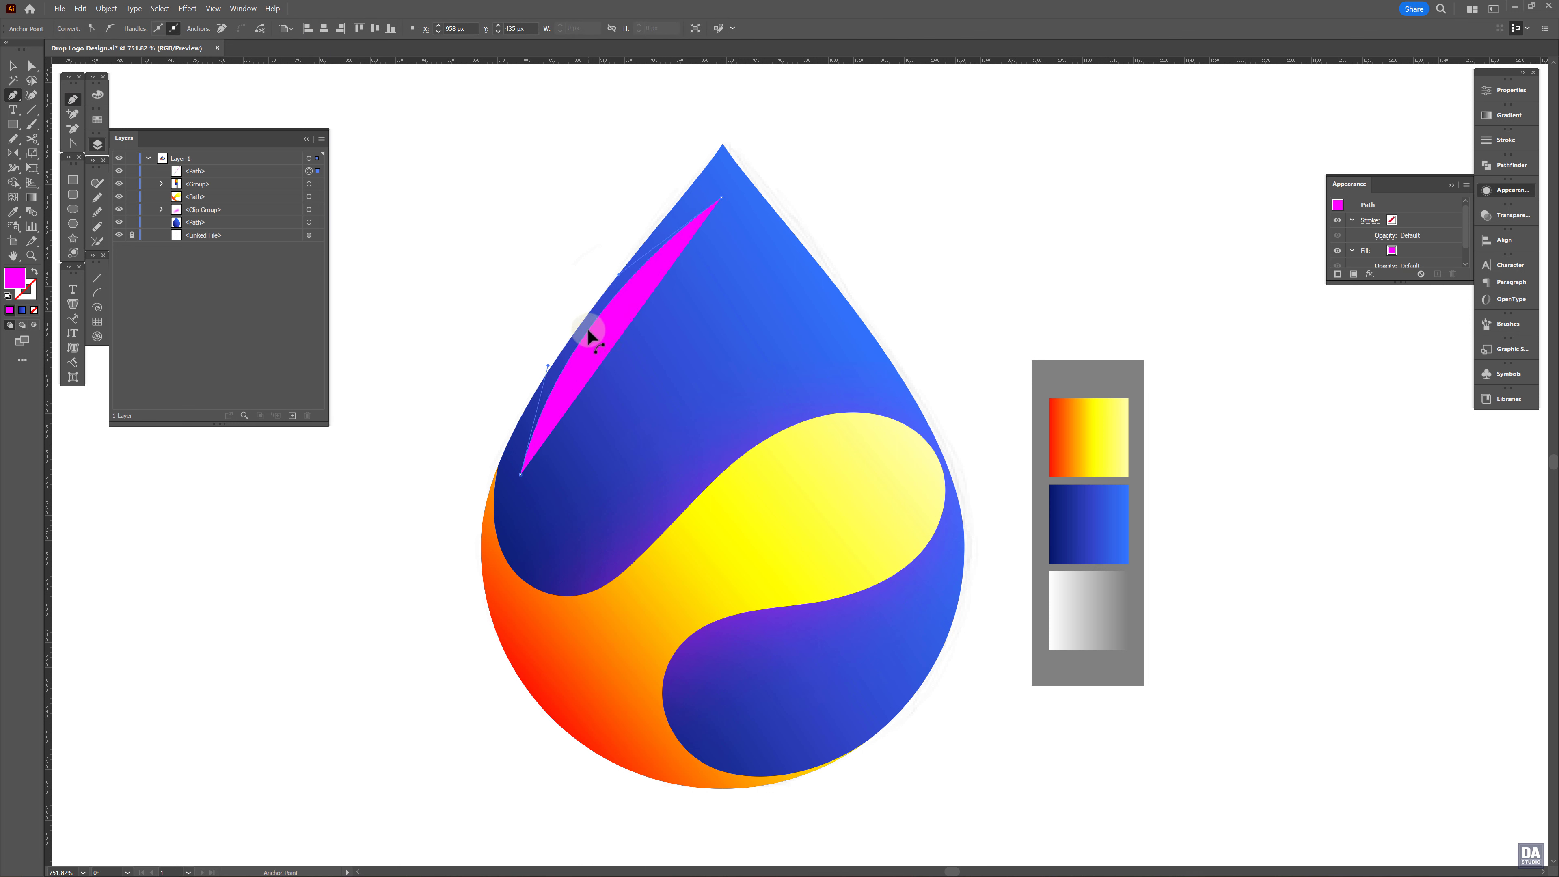
Refine the left highlight path's endpoints and curve handles, and swap its magenta fill to the stroke
{"action": "left_click_drag", "start_coordinate": [721, 197], "coordinate": [704, 197]}
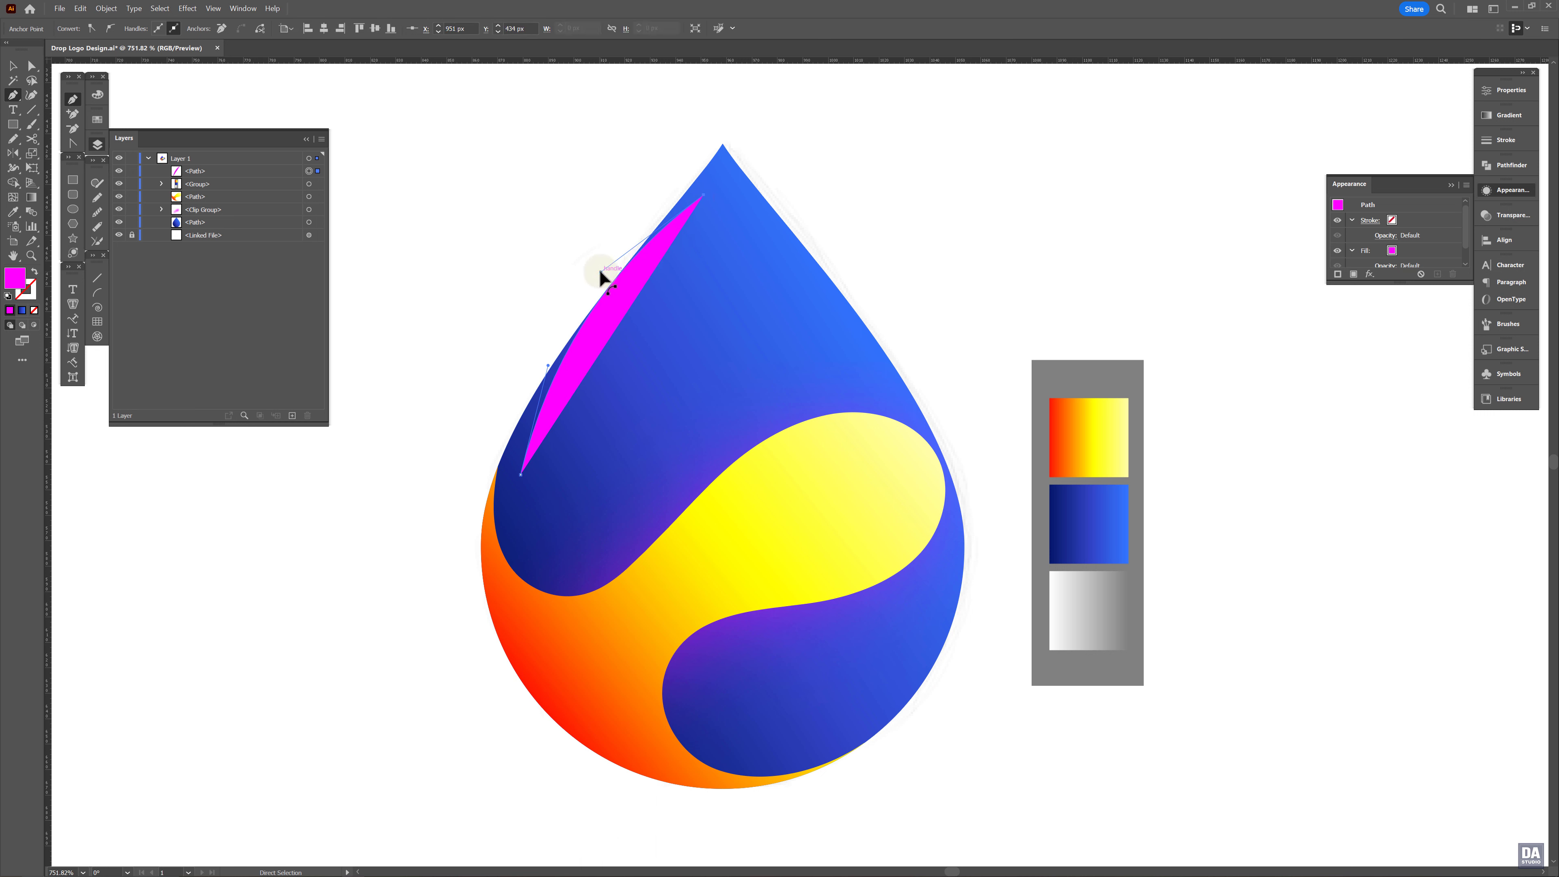
{"action": "left_click_drag", "start_coordinate": [601, 270], "coordinate": [623, 275]}
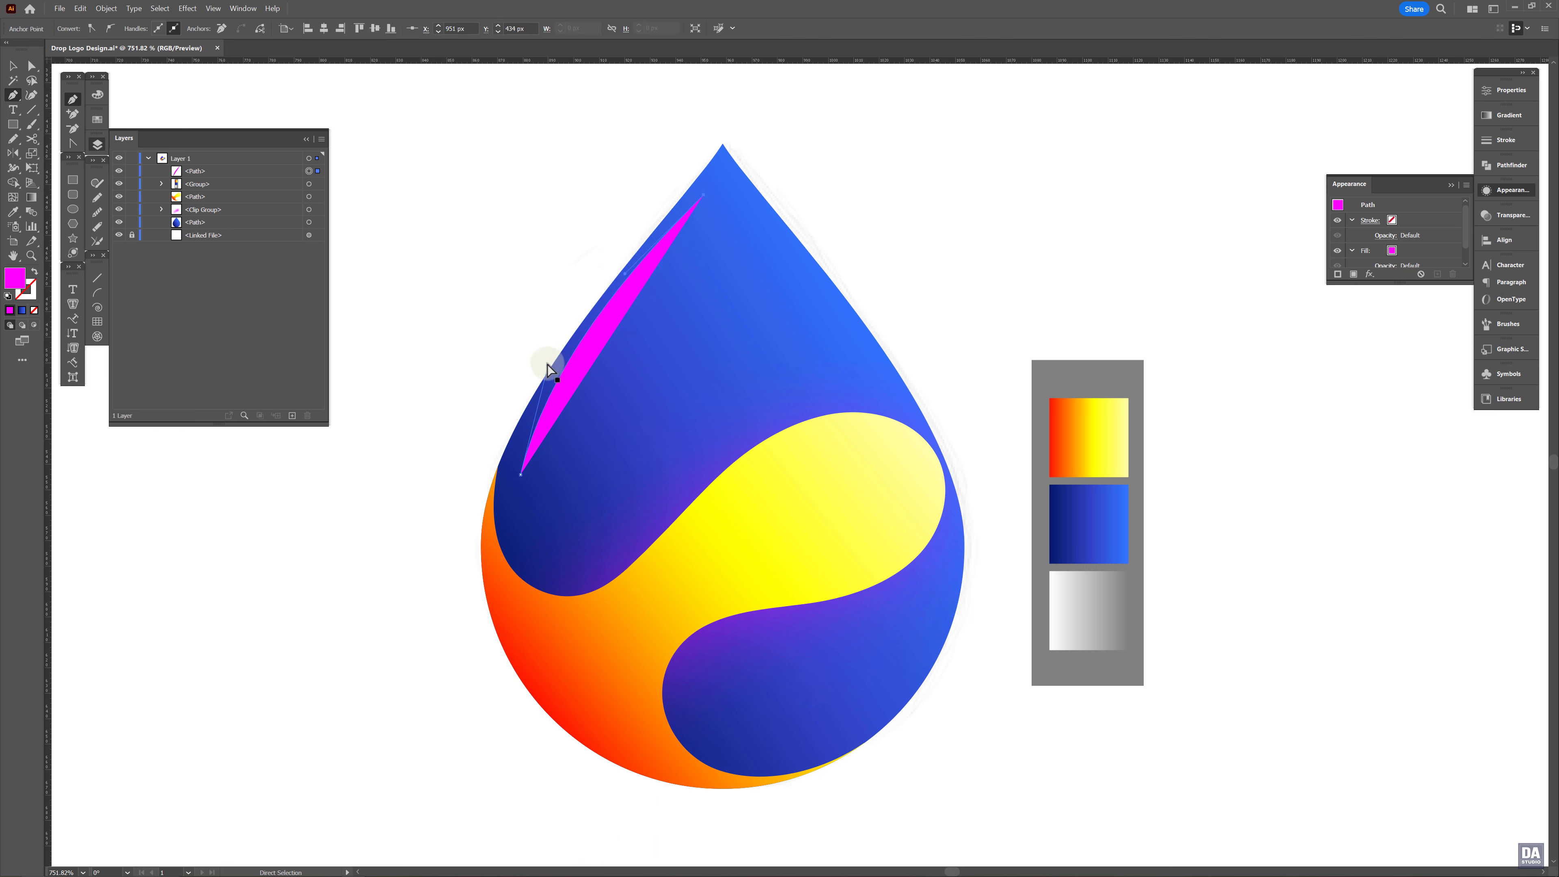
{"action": "left_click_drag", "start_coordinate": [547, 365], "coordinate": [556, 365]}
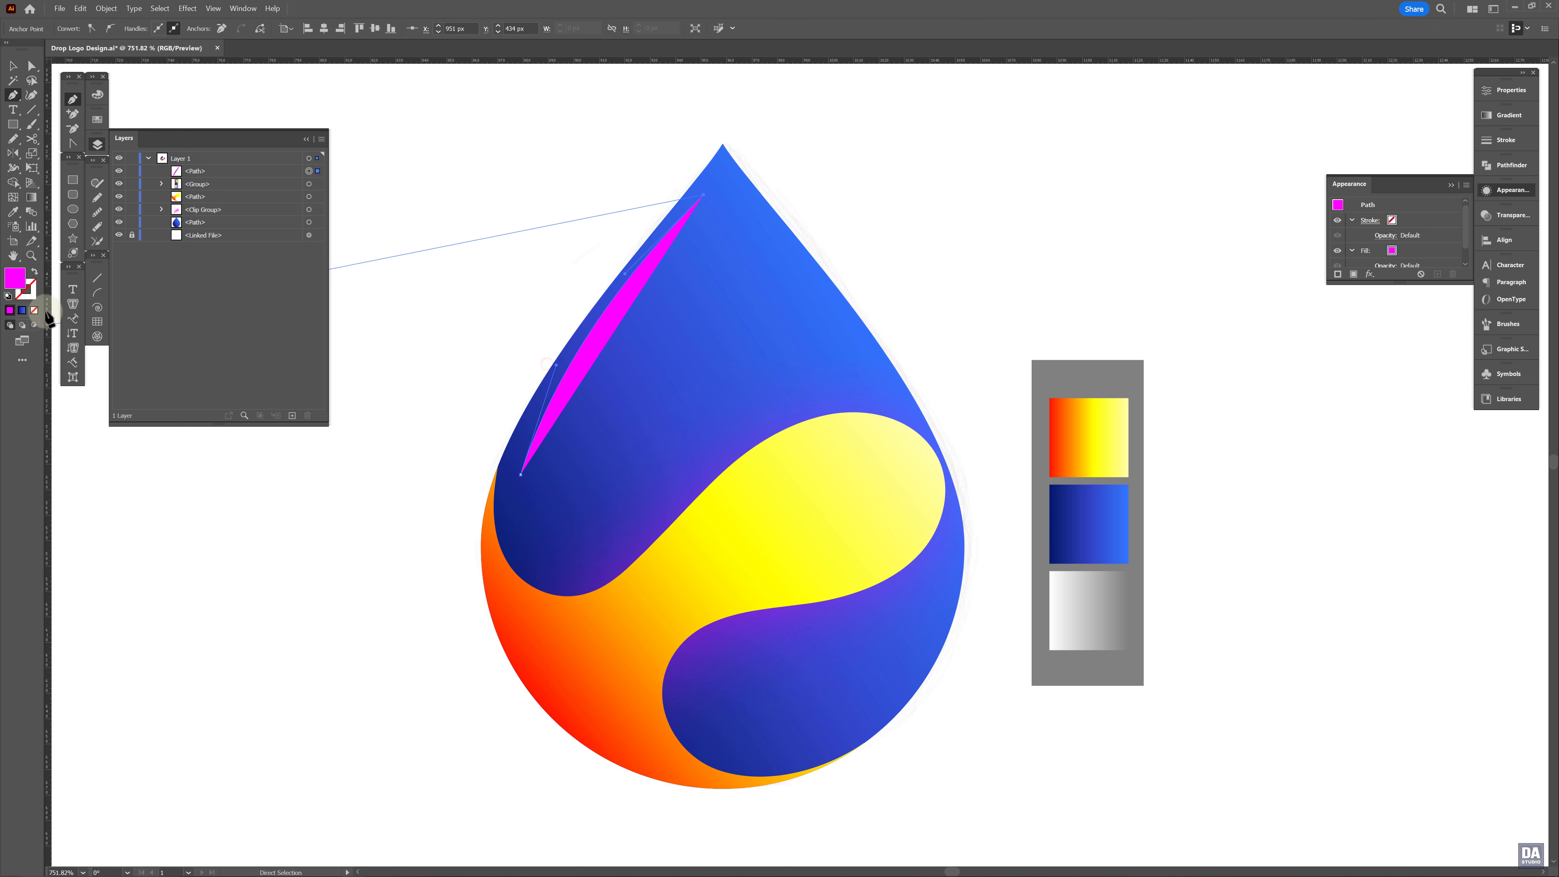
{"action": "left_click", "coordinate": [33, 274]}
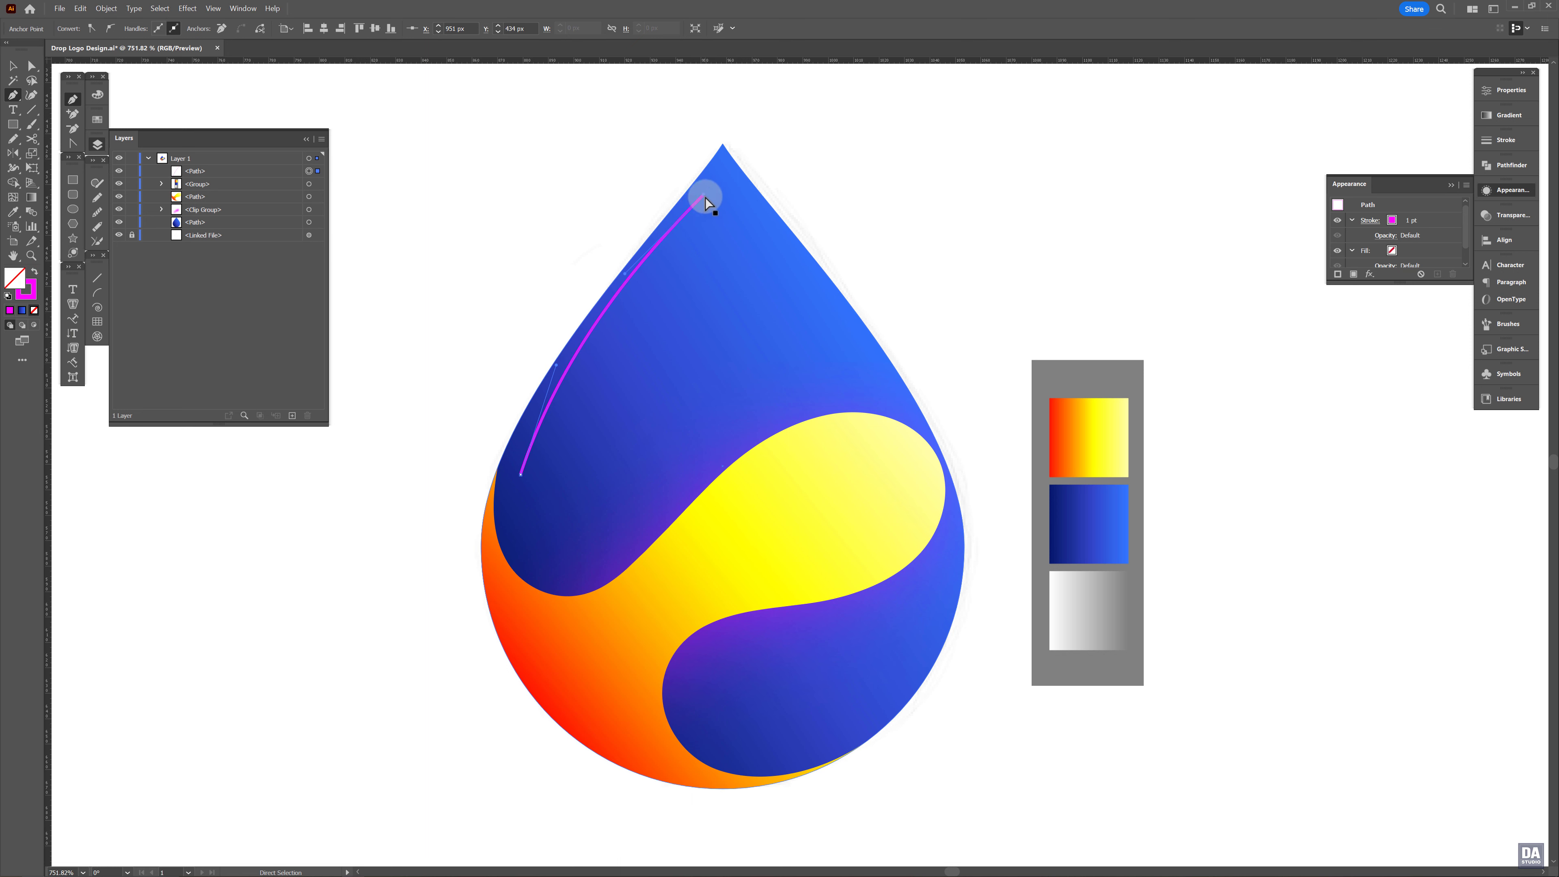
{"action": "left_click_drag", "start_coordinate": [705, 196], "coordinate": [706, 198]}
{"action": "left_click_drag", "start_coordinate": [521, 476], "coordinate": [524, 488]}
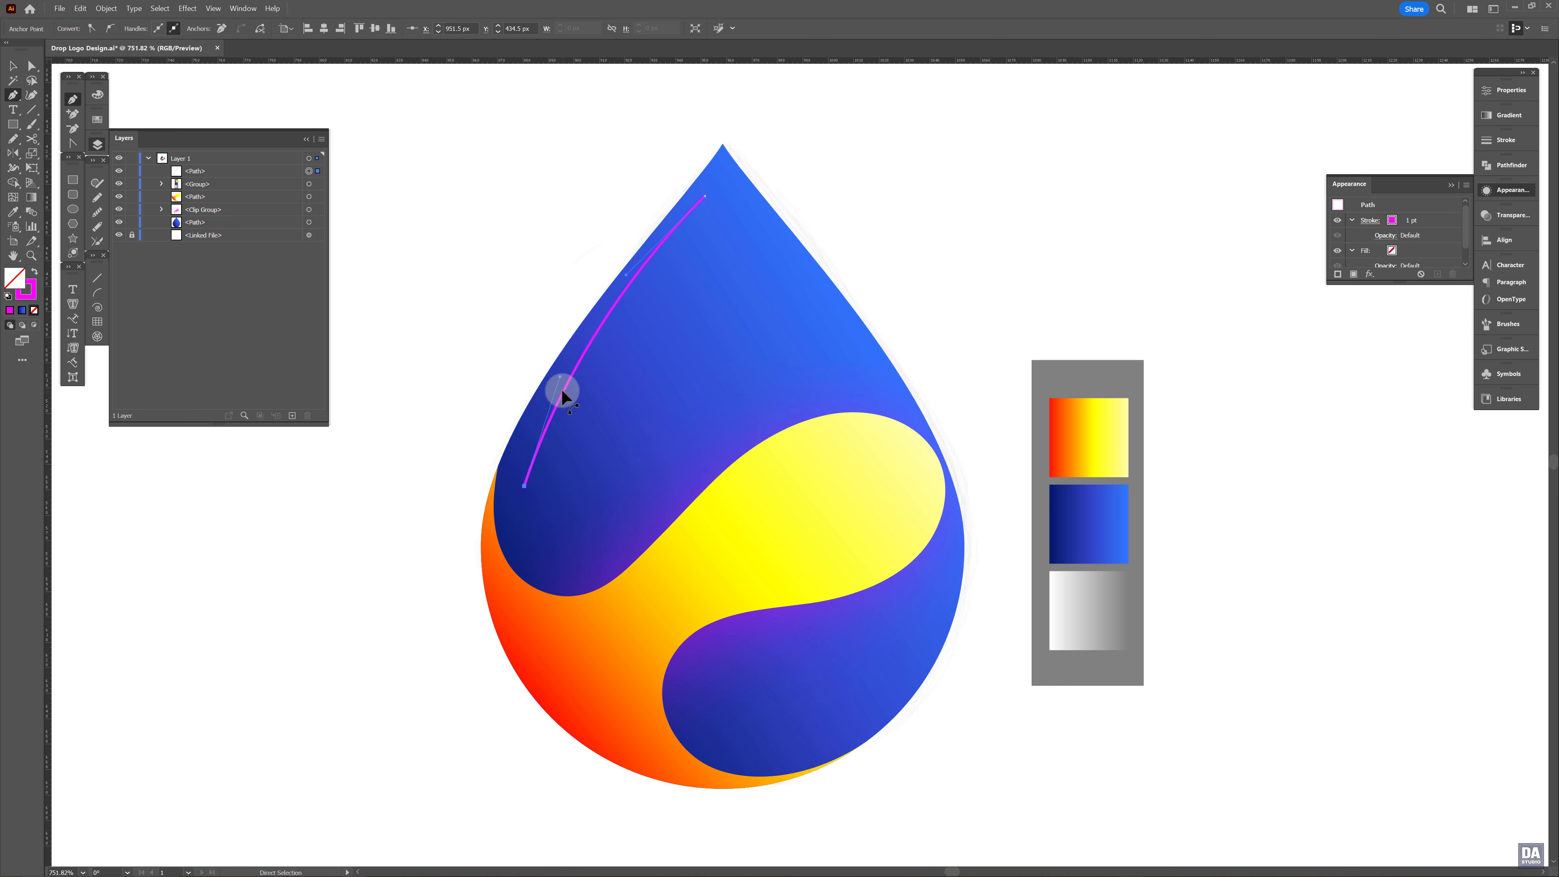
{"action": "left_click_drag", "start_coordinate": [558, 378], "coordinate": [547, 383]}
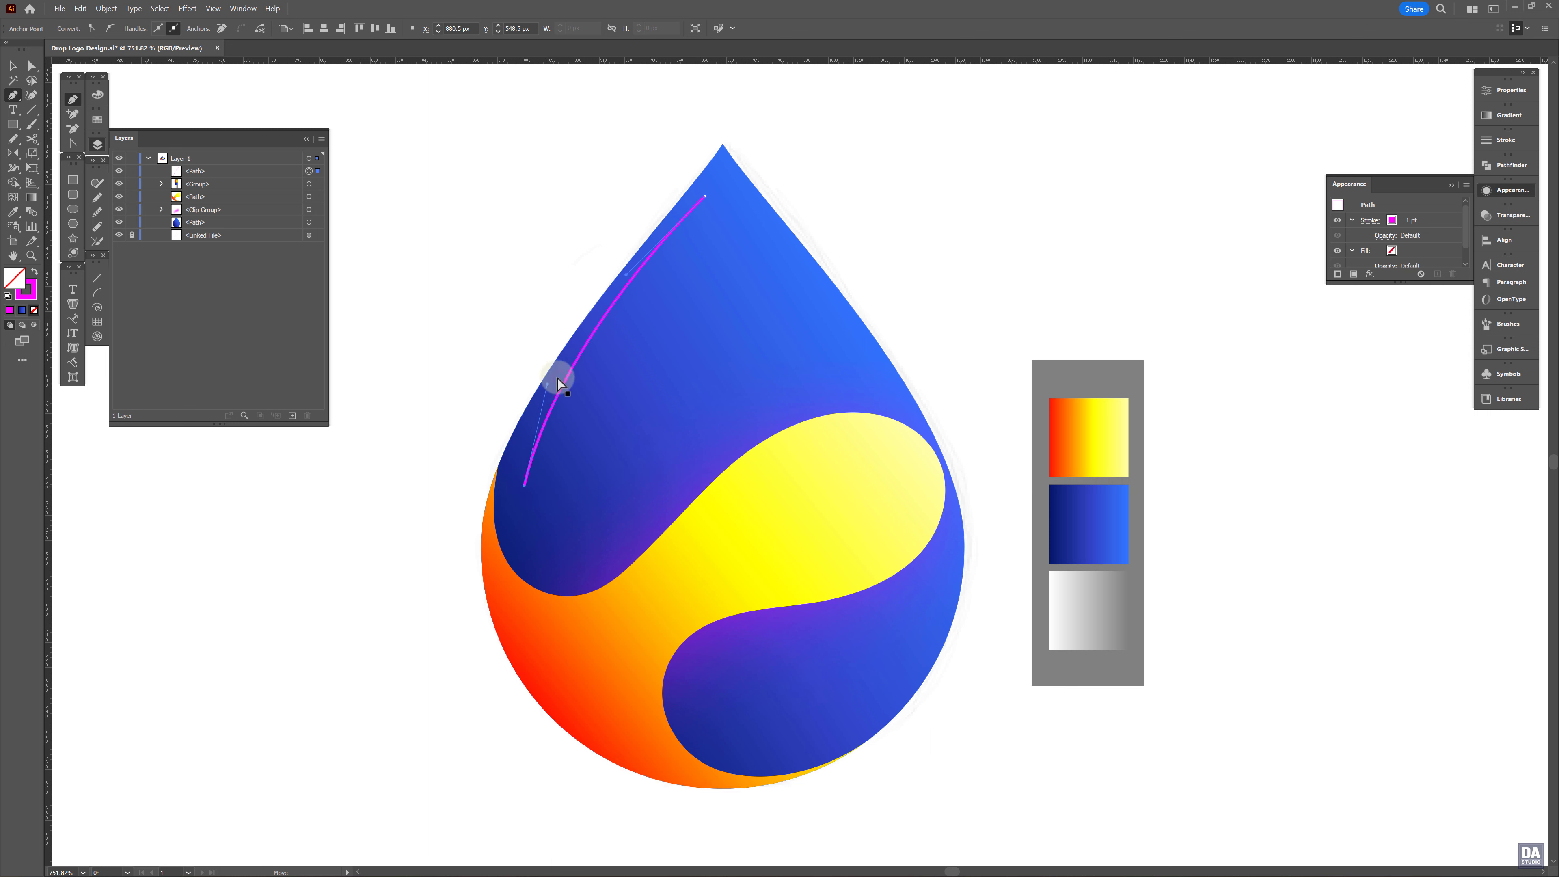
{"action": "left_click_drag", "start_coordinate": [625, 276], "coordinate": [633, 281]}
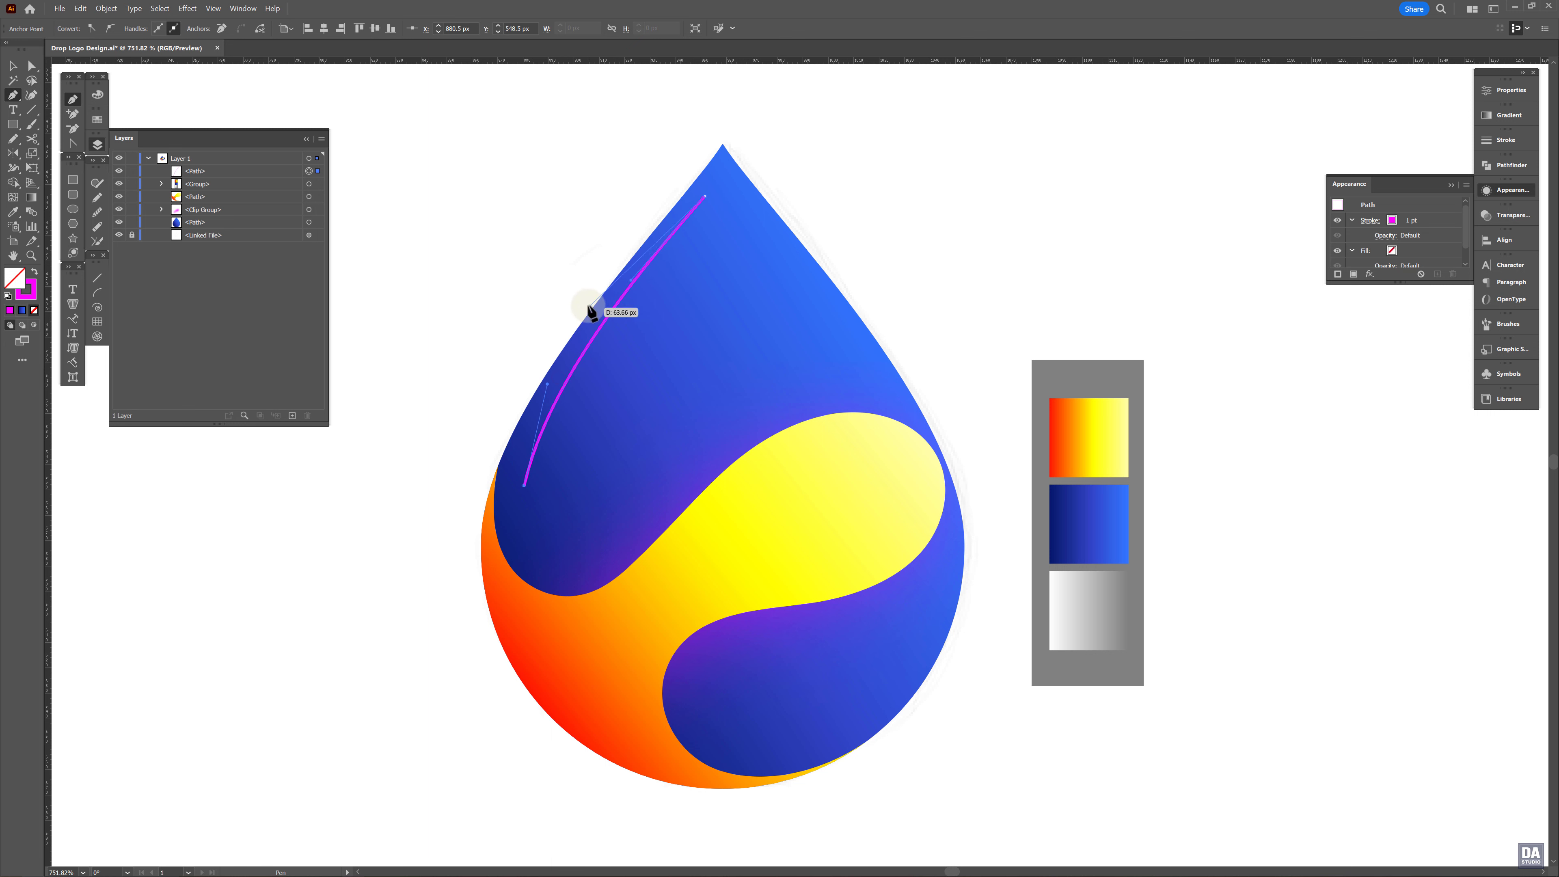
Give the left highlight a width profile tapered at both ends and set its stroke weight to 8 pt
{"action": "key", "text": "v"}
{"action": "left_click", "coordinate": [1507, 142]}
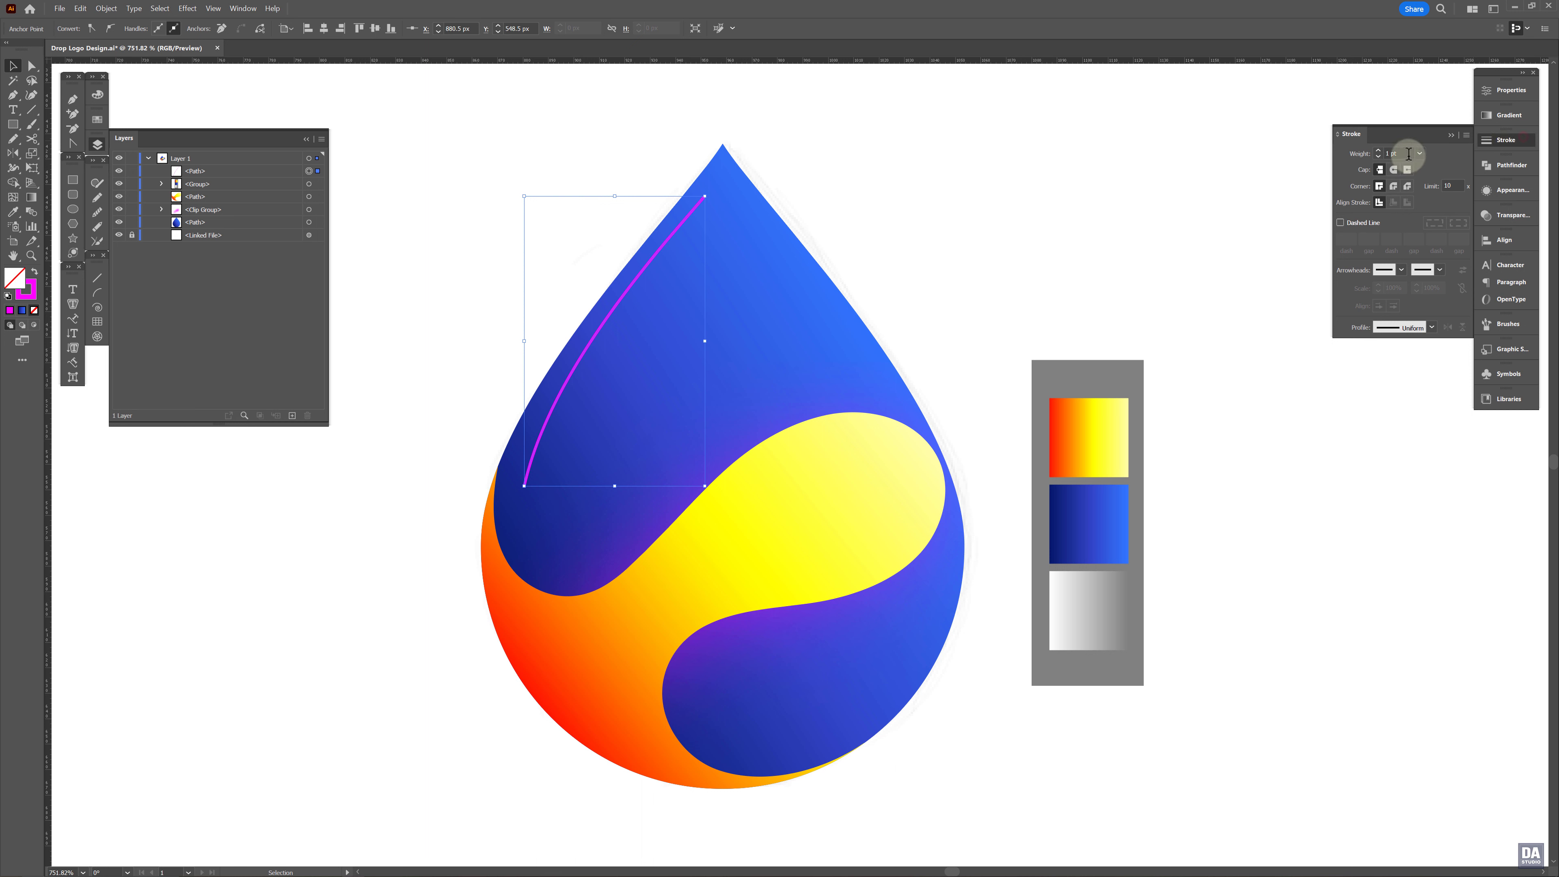
{"action": "left_click", "coordinate": [1430, 326]}
{"action": "left_click", "coordinate": [1411, 362]}
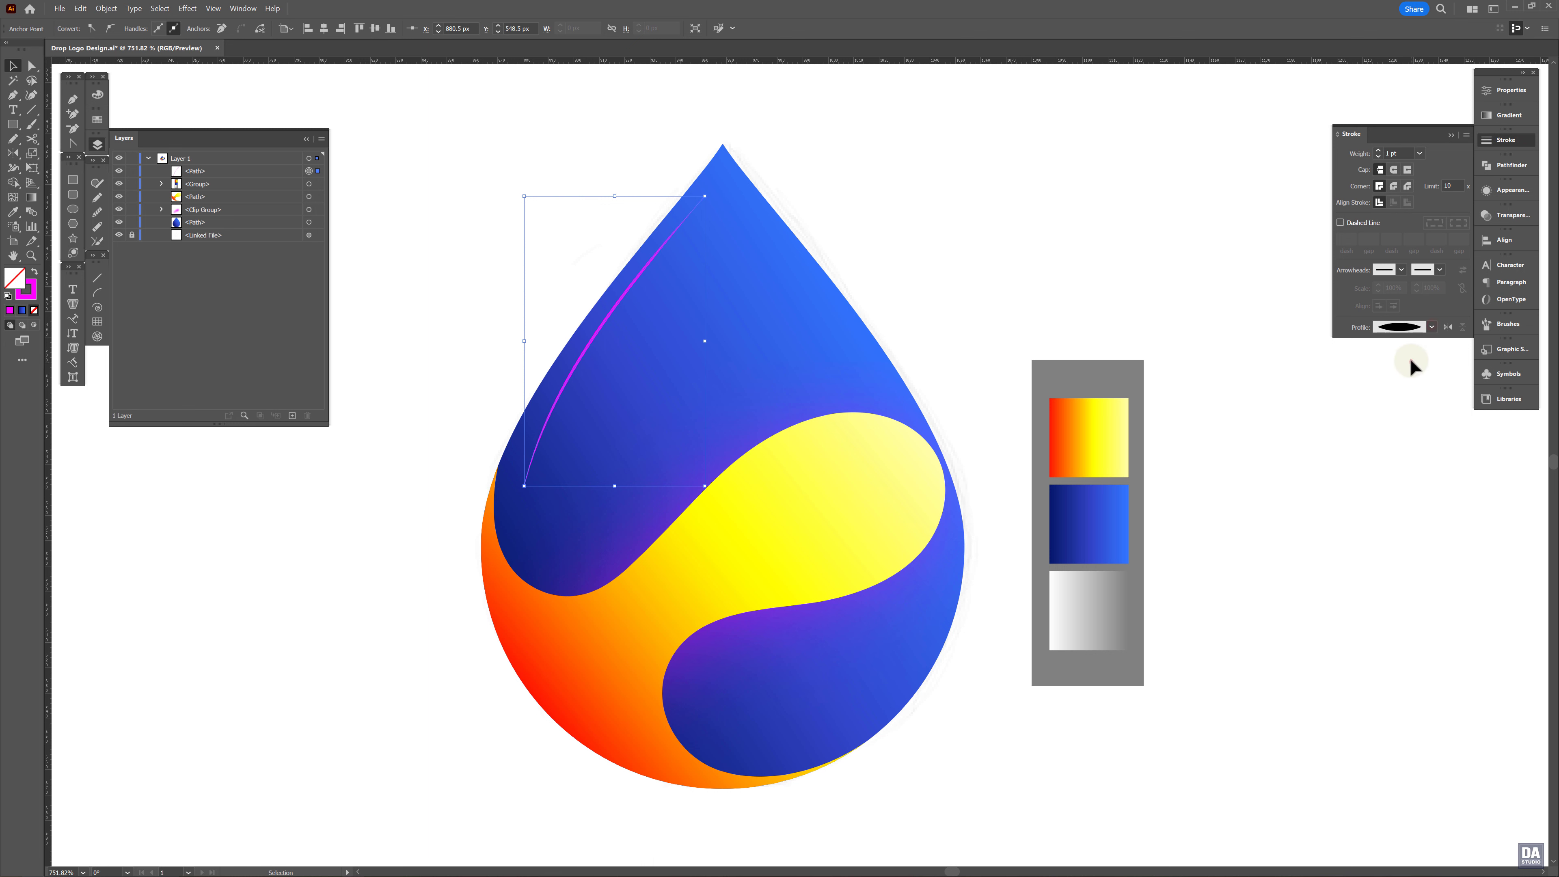
{"action": "left_click", "coordinate": [1378, 151]}
{"action": "left_click", "coordinate": [1378, 151]}
{"action": "left_click", "coordinate": [1378, 150]}
{"action": "left_click", "coordinate": [1378, 151]}
{"action": "left_click", "coordinate": [1378, 151]}
{"action": "left_click", "coordinate": [1378, 150]}
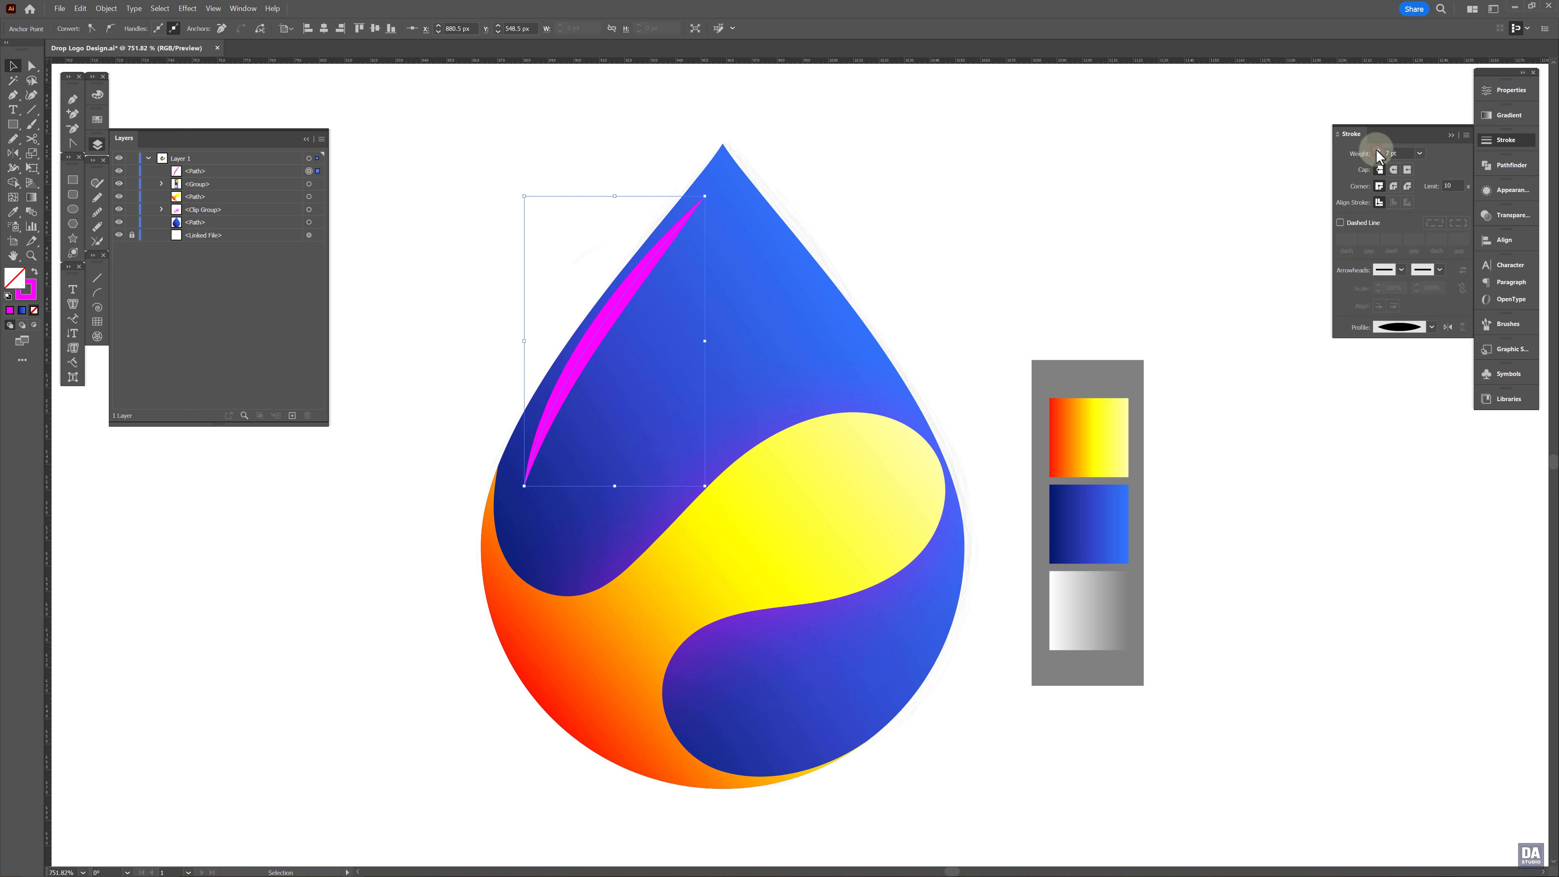
{"action": "left_click", "coordinate": [1377, 150]}
Adjust the left highlight's endpoints and handles so it spans about 76 by 122 px parallel to the drop's edge, and deselect it
{"action": "left_click", "coordinate": [706, 197]}
{"action": "key", "text": "a"}
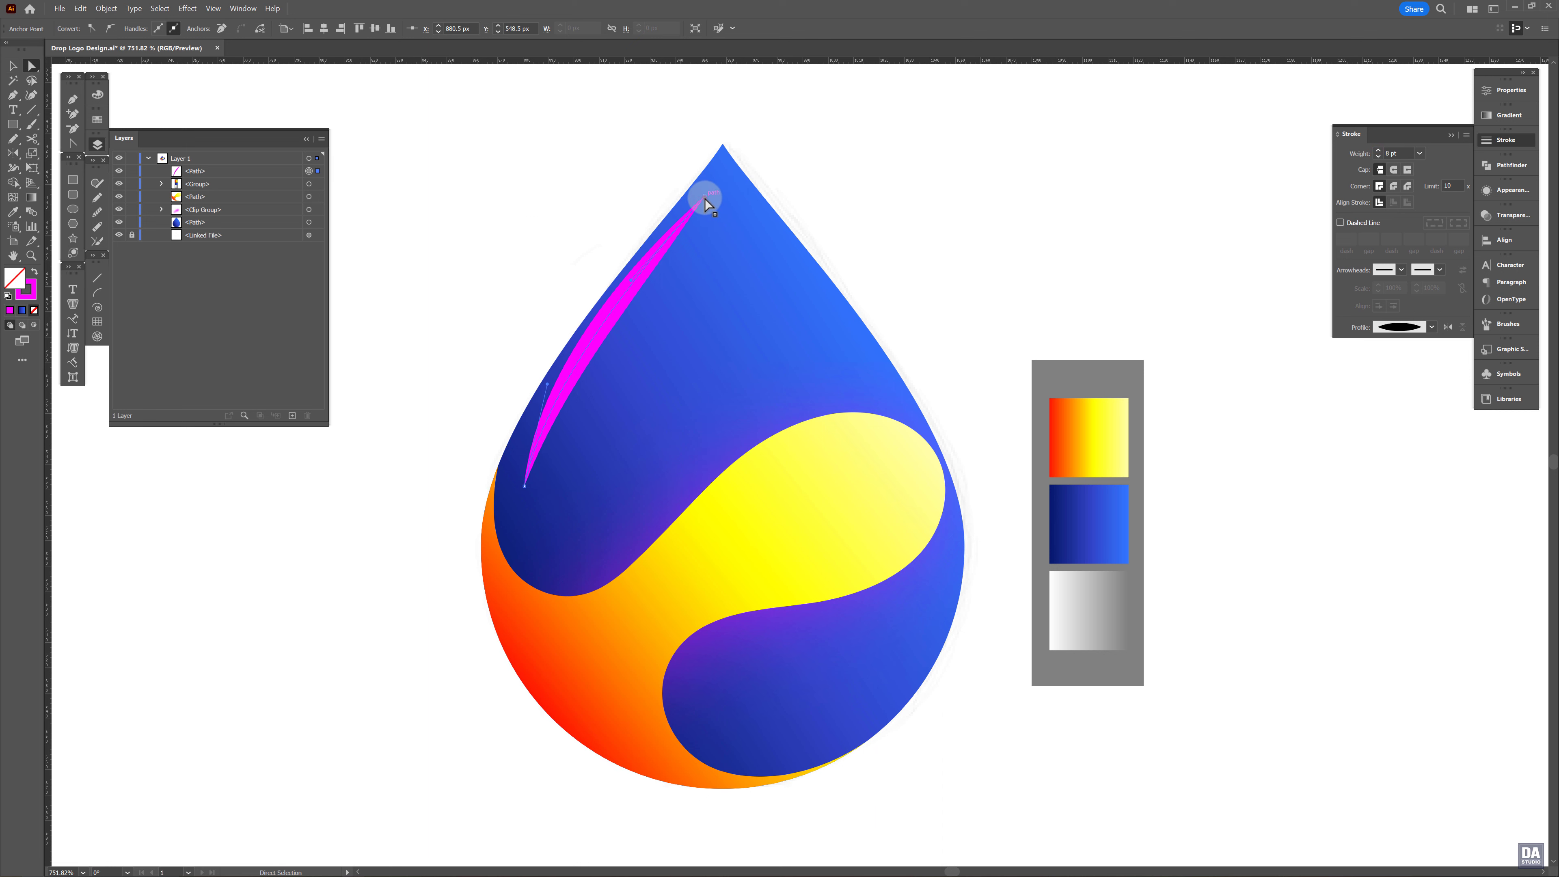
{"action": "left_click_drag", "start_coordinate": [705, 197], "coordinate": [705, 197]}
{"action": "left_click_drag", "start_coordinate": [630, 281], "coordinate": [609, 305]}
{"action": "mouse_move", "coordinate": [644, 251]}
{"action": "left_mouse_down"}
{"action": "mouse_move", "coordinate": [659, 235]}
{"action": "mouse_move", "coordinate": [646, 252]}
{"action": "left_mouse_up"}
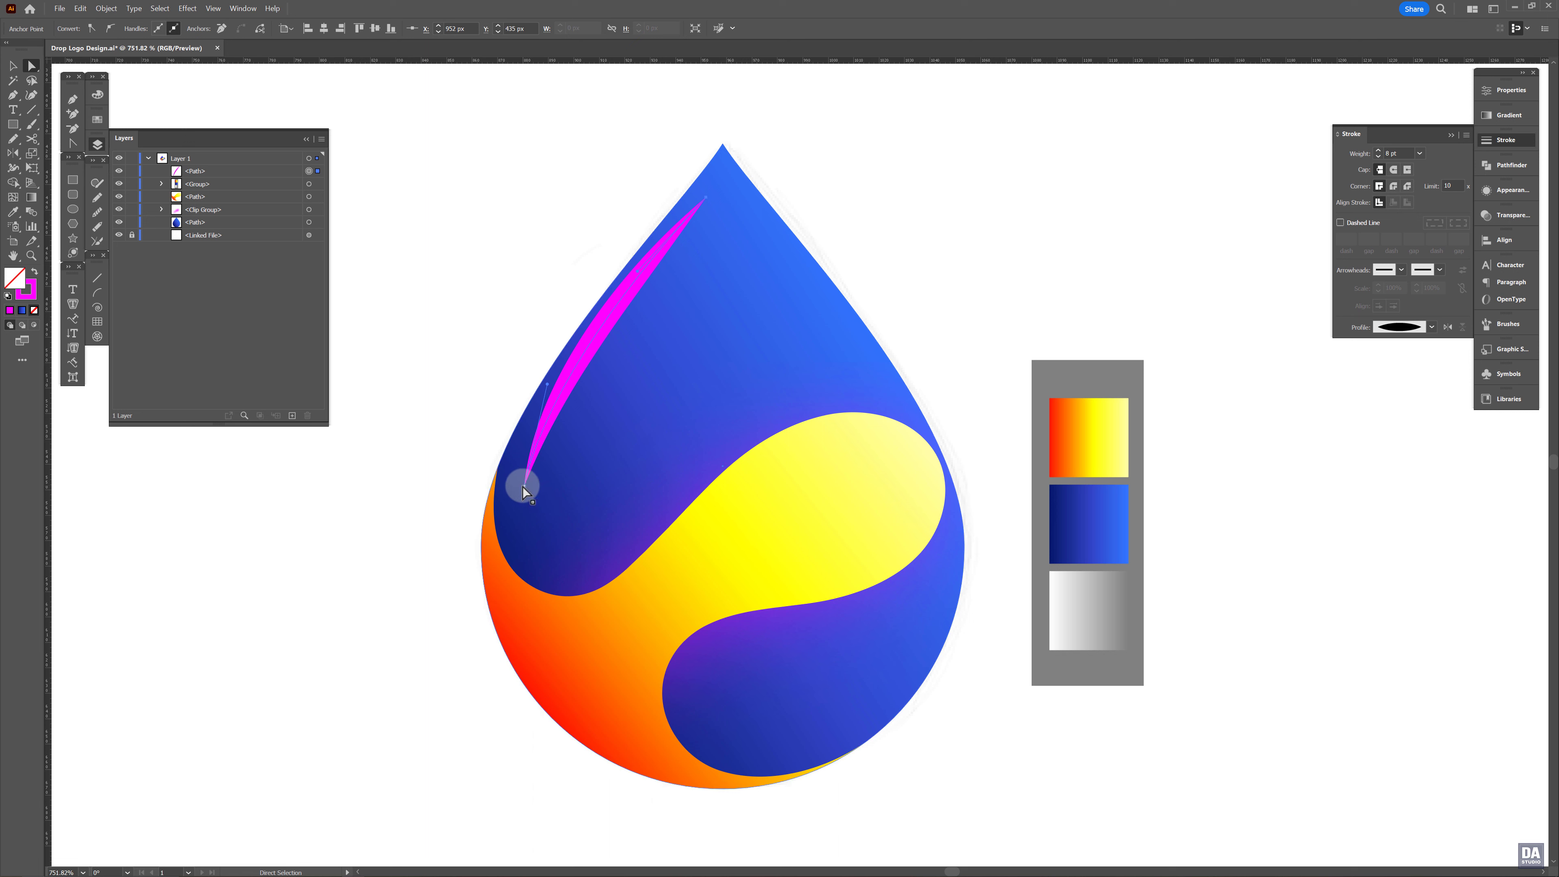
{"action": "mouse_move", "coordinate": [524, 488]}
{"action": "left_mouse_down"}
{"action": "mouse_move", "coordinate": [513, 502]}
{"action": "mouse_move", "coordinate": [528, 513]}
{"action": "left_mouse_up"}
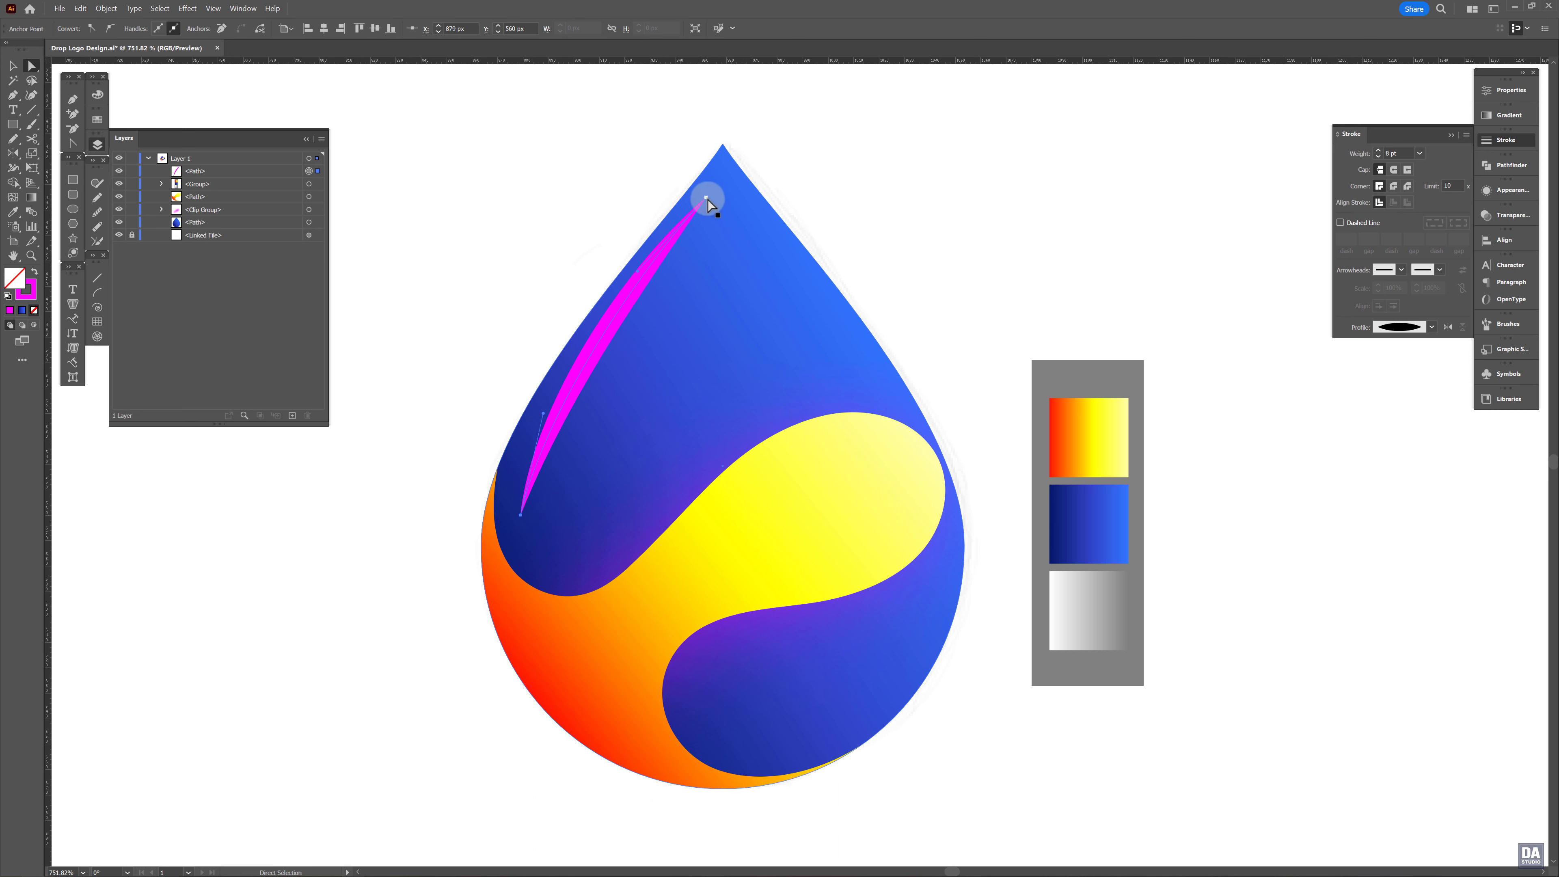
{"action": "left_click_drag", "start_coordinate": [707, 200], "coordinate": [713, 207]}
{"action": "mouse_move", "coordinate": [645, 279]}
{"action": "left_mouse_down"}
{"action": "mouse_move", "coordinate": [635, 263]}
{"action": "mouse_move", "coordinate": [616, 295]}
{"action": "left_mouse_up"}
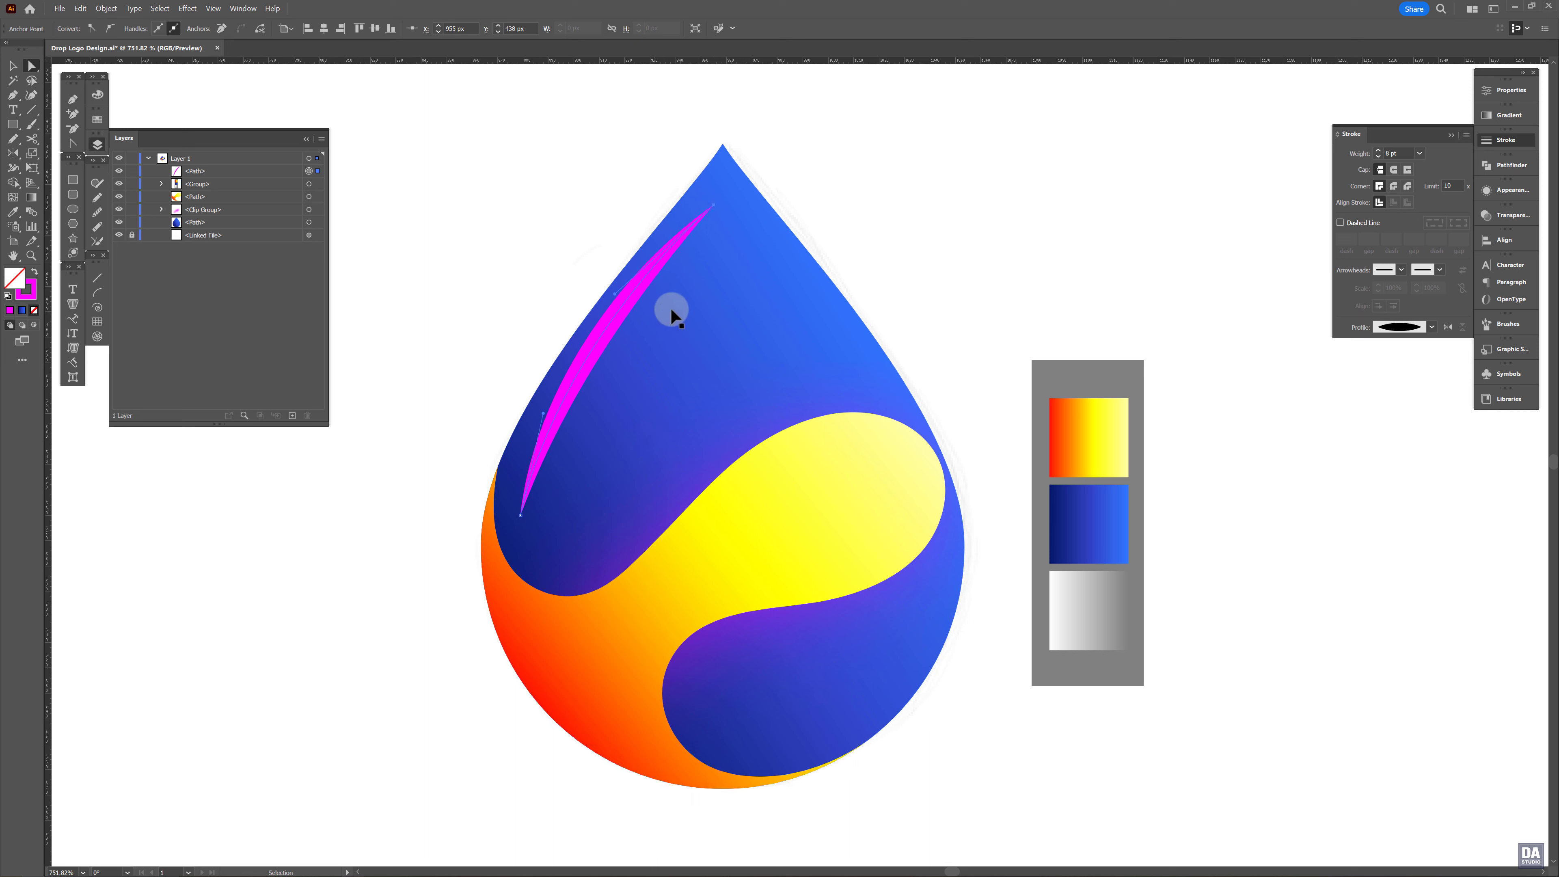
{"action": "left_click", "coordinate": [964, 288]}
Duplicate the left highlight, then shrink and rotate the copy to follow the drop's upper right edge
{"action": "left_click", "coordinate": [596, 344]}
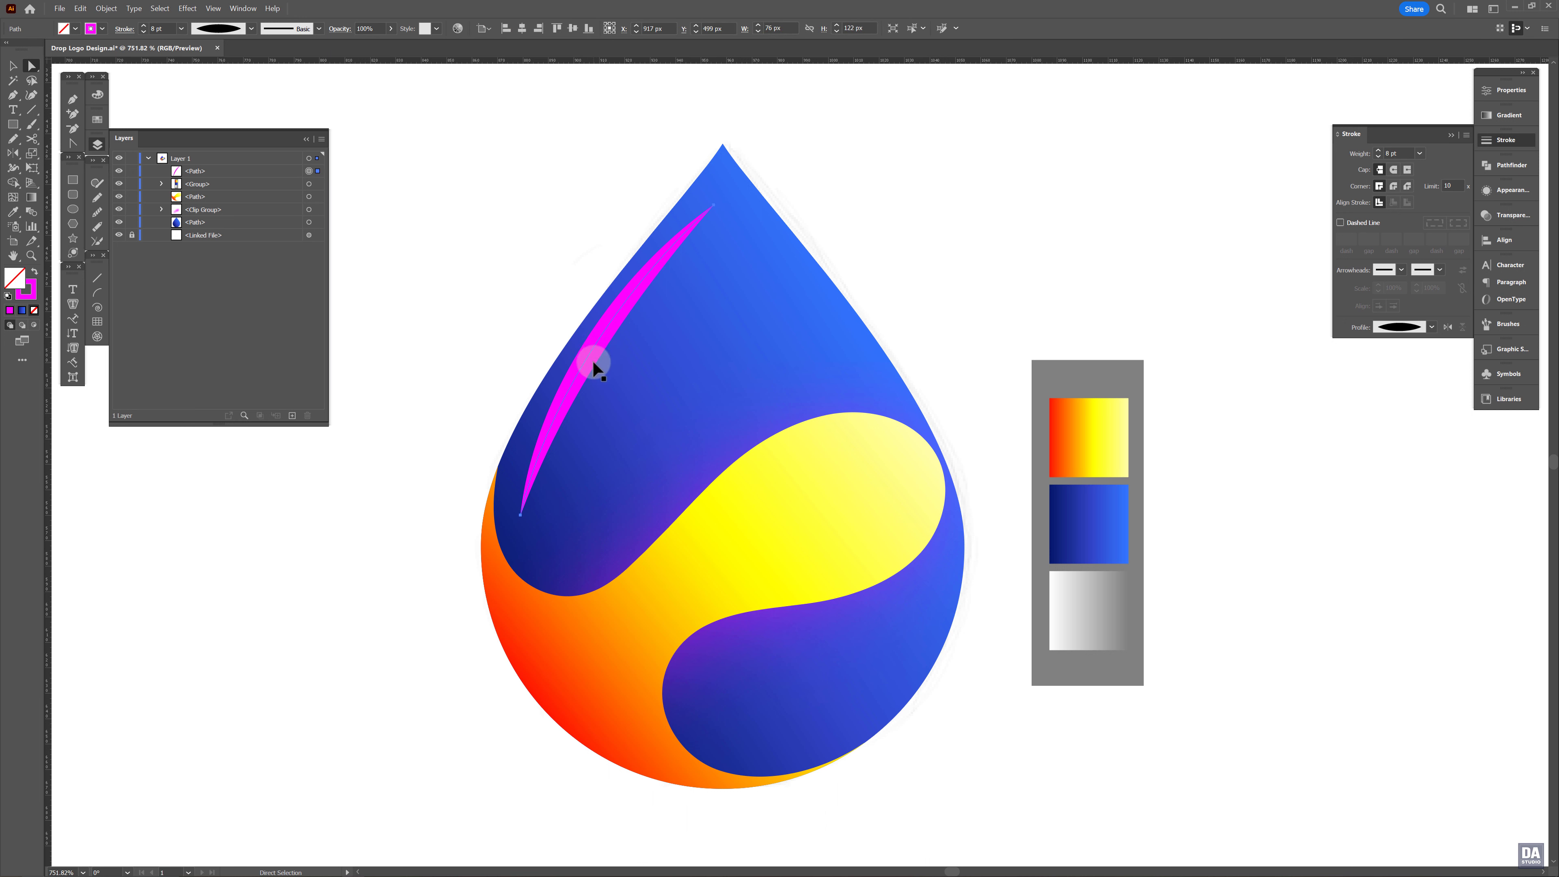
{"action": "key", "text": "alt"}
{"action": "left_click_drag", "start_coordinate": [674, 391], "coordinate": [690, 381]}
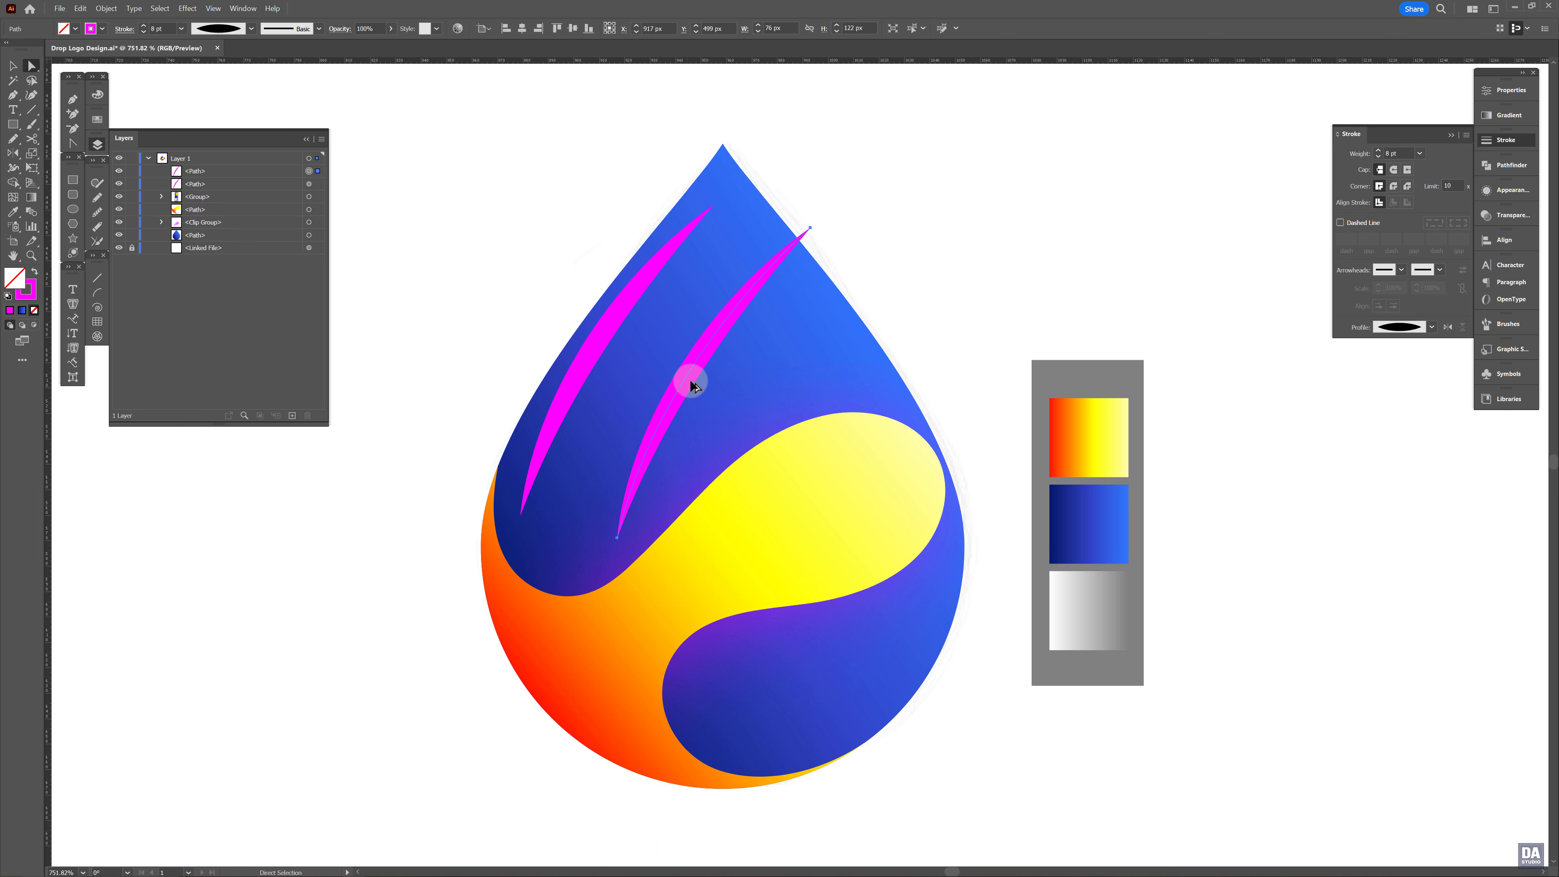
{"action": "key", "text": "v"}
{"action": "mouse_move", "coordinate": [810, 229]}
{"action": "left_mouse_down"}
{"action": "mouse_move", "coordinate": [747, 329]}
{"action": "mouse_move", "coordinate": [780, 362]}
{"action": "mouse_move", "coordinate": [759, 498]}
{"action": "mouse_move", "coordinate": [696, 505]}
{"action": "mouse_move", "coordinate": [741, 489]}
{"action": "mouse_move", "coordinate": [720, 499]}
{"action": "mouse_move", "coordinate": [832, 376]}
{"action": "mouse_move", "coordinate": [832, 348]}
{"action": "left_mouse_up"}
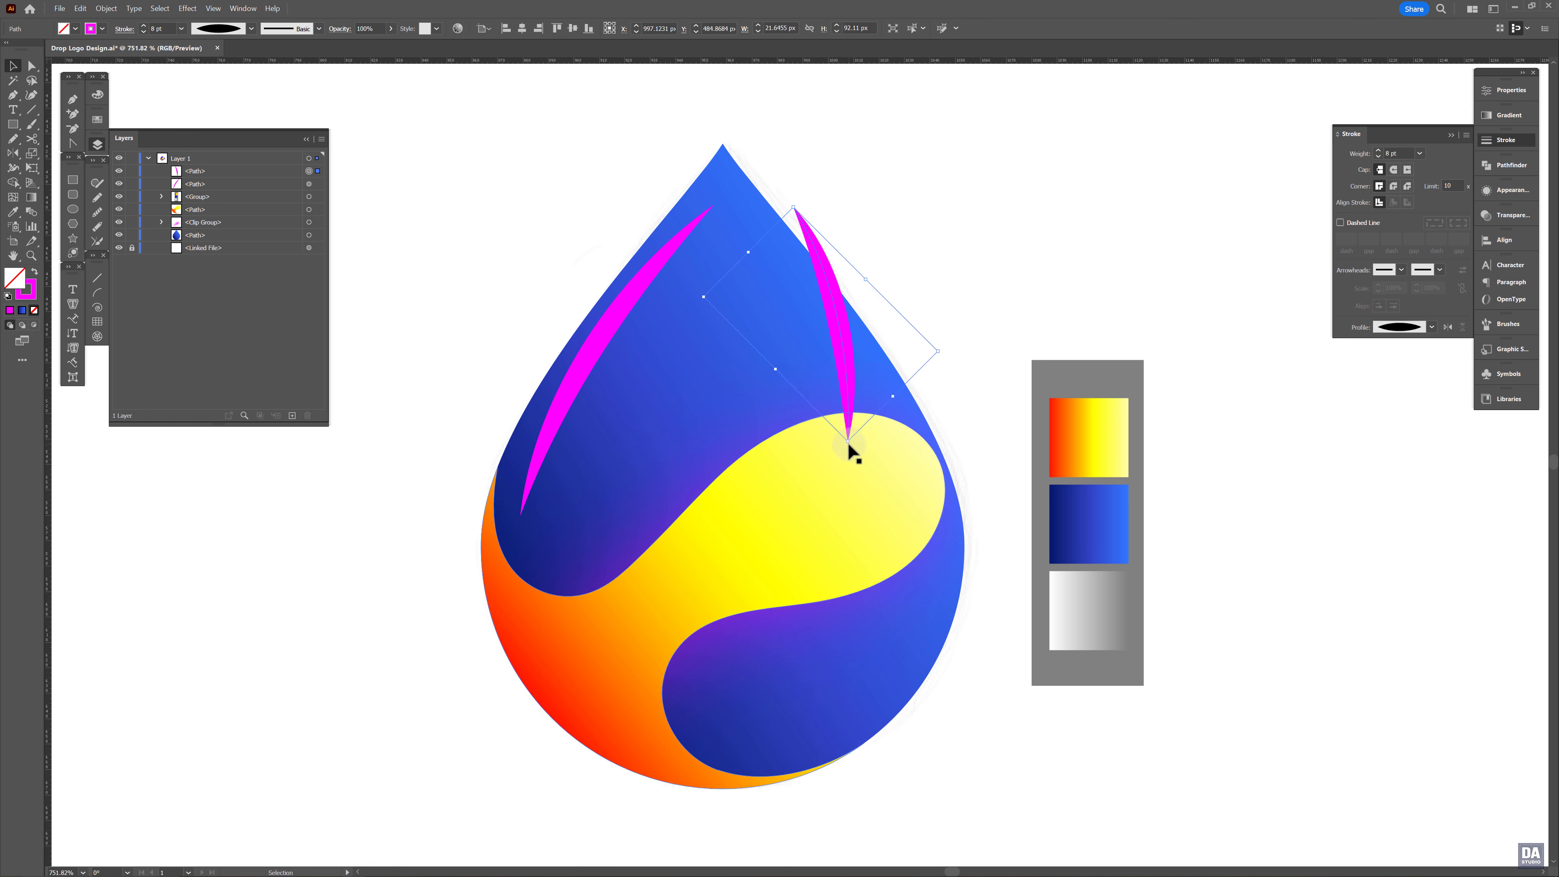
{"action": "mouse_move", "coordinate": [849, 445]}
{"action": "left_mouse_down"}
{"action": "mouse_move", "coordinate": [899, 415]}
{"action": "mouse_move", "coordinate": [888, 428]}
{"action": "left_mouse_up"}
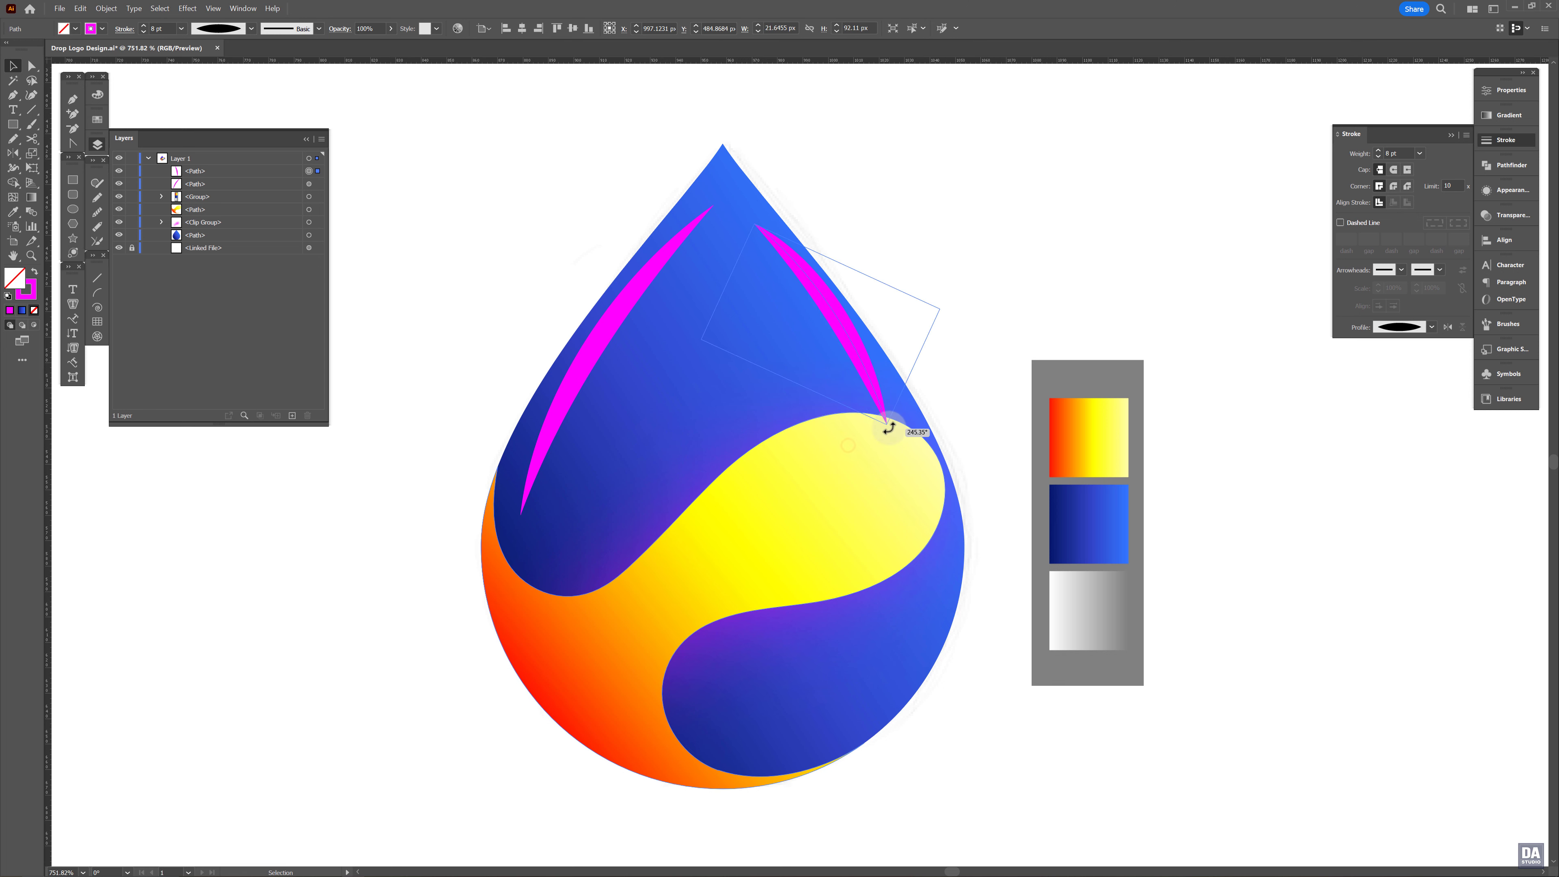
Shrink the right highlight to about 36 by 56 px, set its stroke weight to 4 pt, and nudge it closer to the edge
{"action": "left_click", "coordinate": [885, 428], "text": "ctrl"}
{"action": "left_click", "coordinate": [880, 412]}
{"action": "left_click_drag", "start_coordinate": [886, 425], "coordinate": [870, 397]}
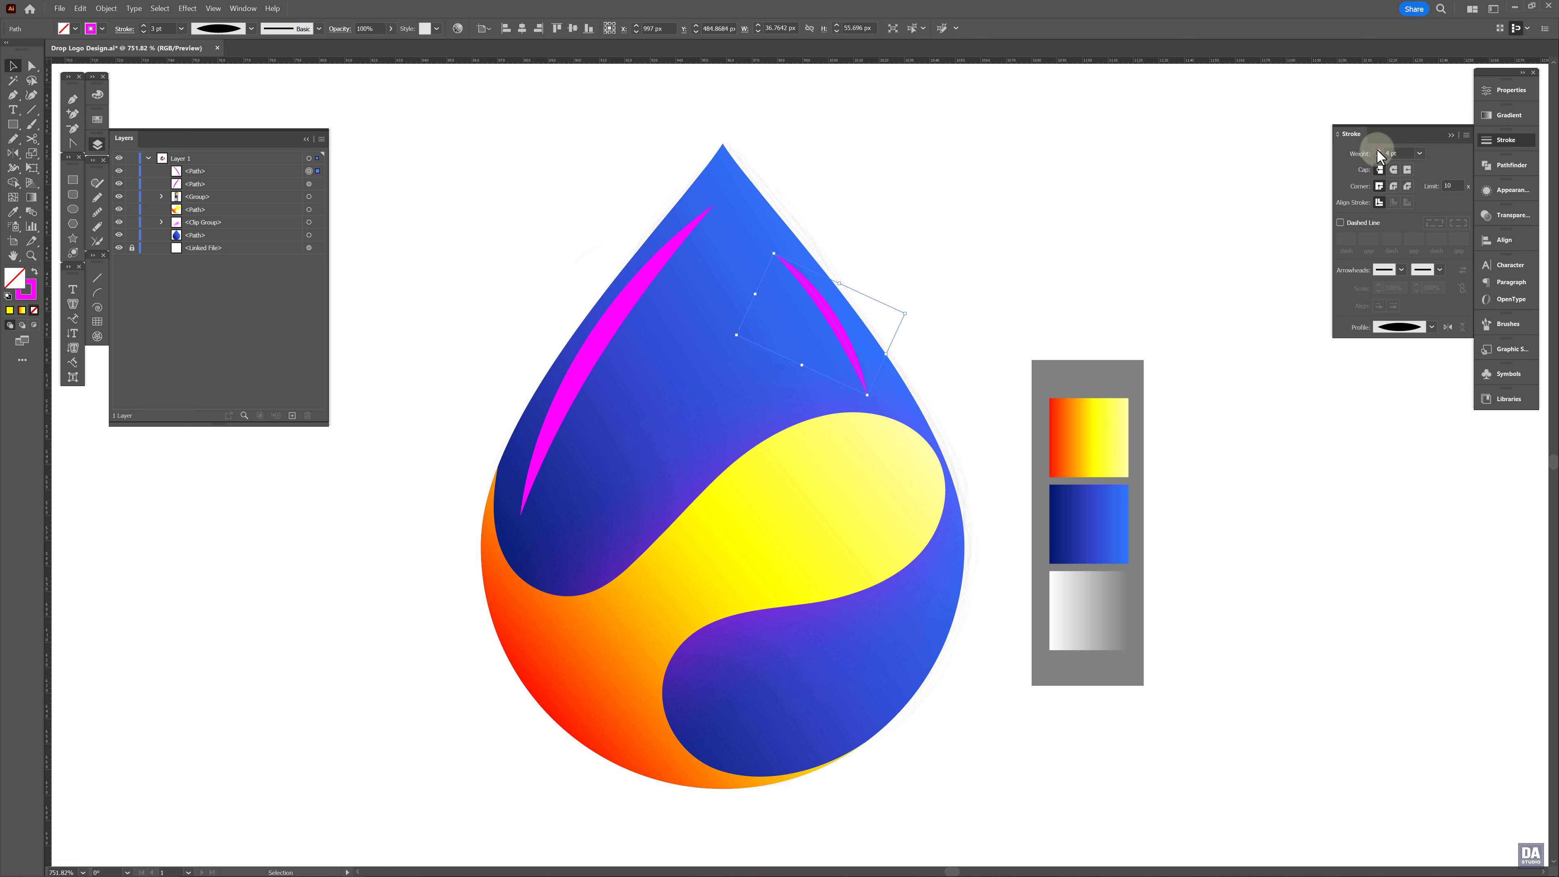
{"action": "left_click_drag", "start_coordinate": [852, 350], "coordinate": [865, 357]}
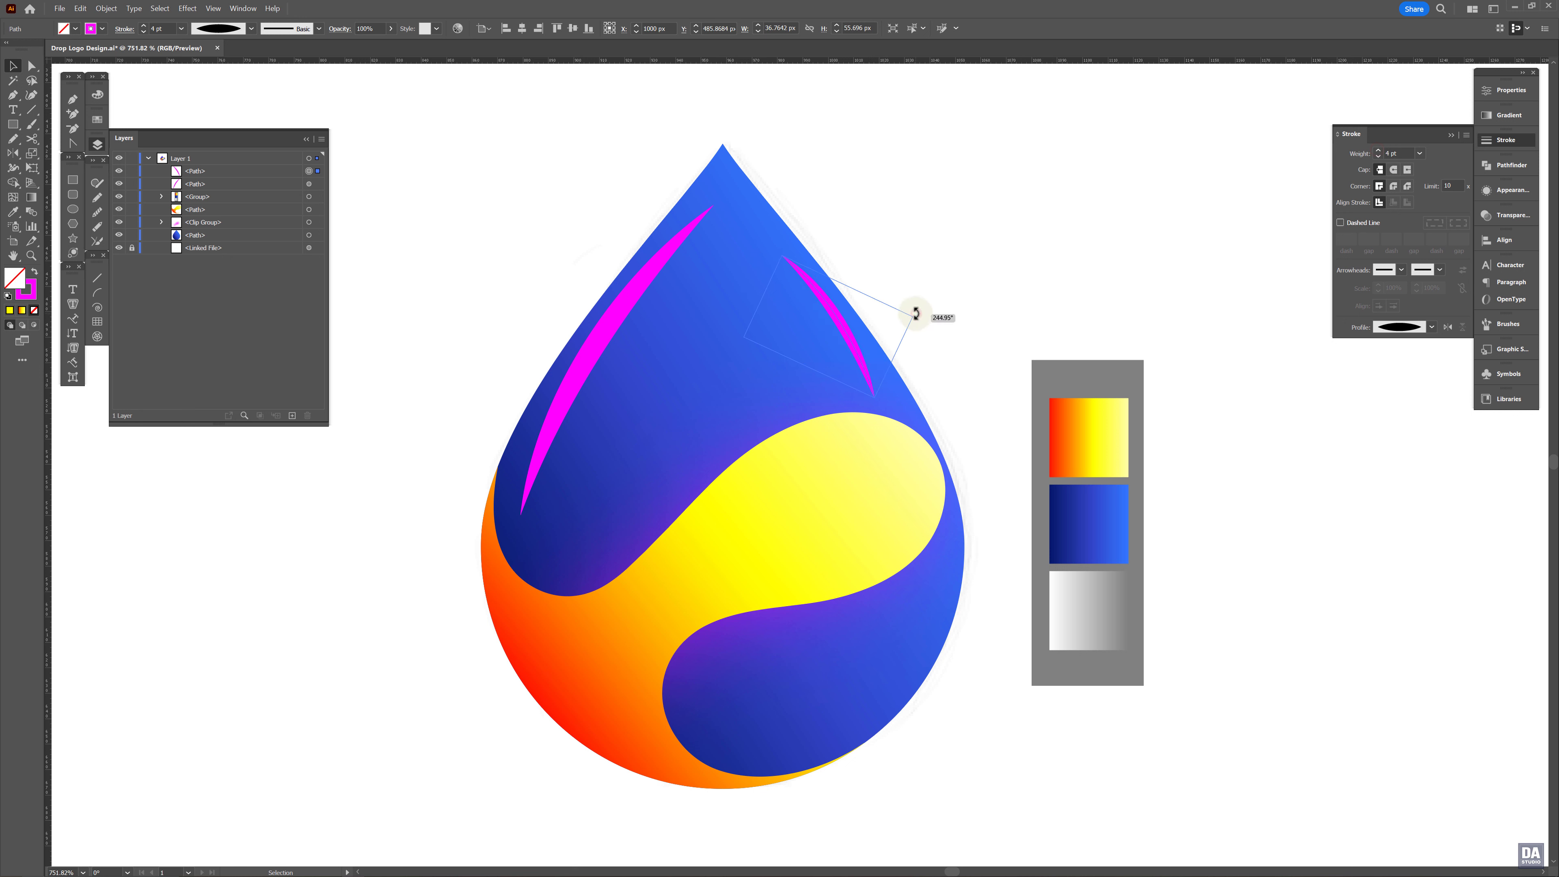
{"action": "left_click_drag", "start_coordinate": [917, 314], "coordinate": [917, 314]}
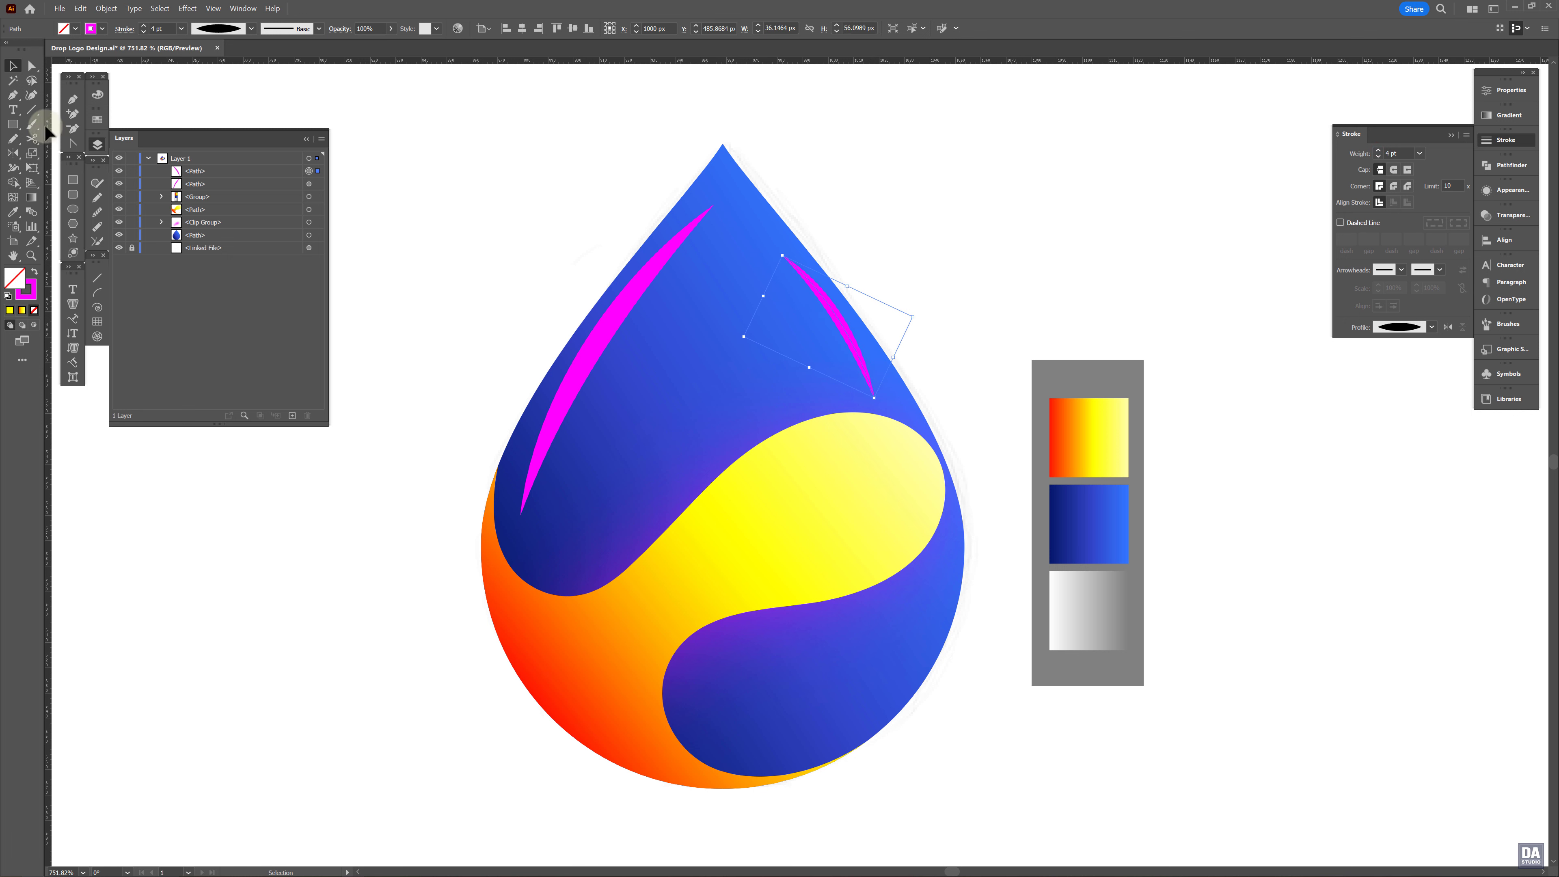
Draw a curved path about 32 by 45 px inside the yellow wave's rounded right end with the Pen tool
{"action": "left_click", "coordinate": [71, 102]}
{"action": "left_click", "coordinate": [354, 481], "text": "ctrl"}
{"action": "key", "text": "ctrl+space"}
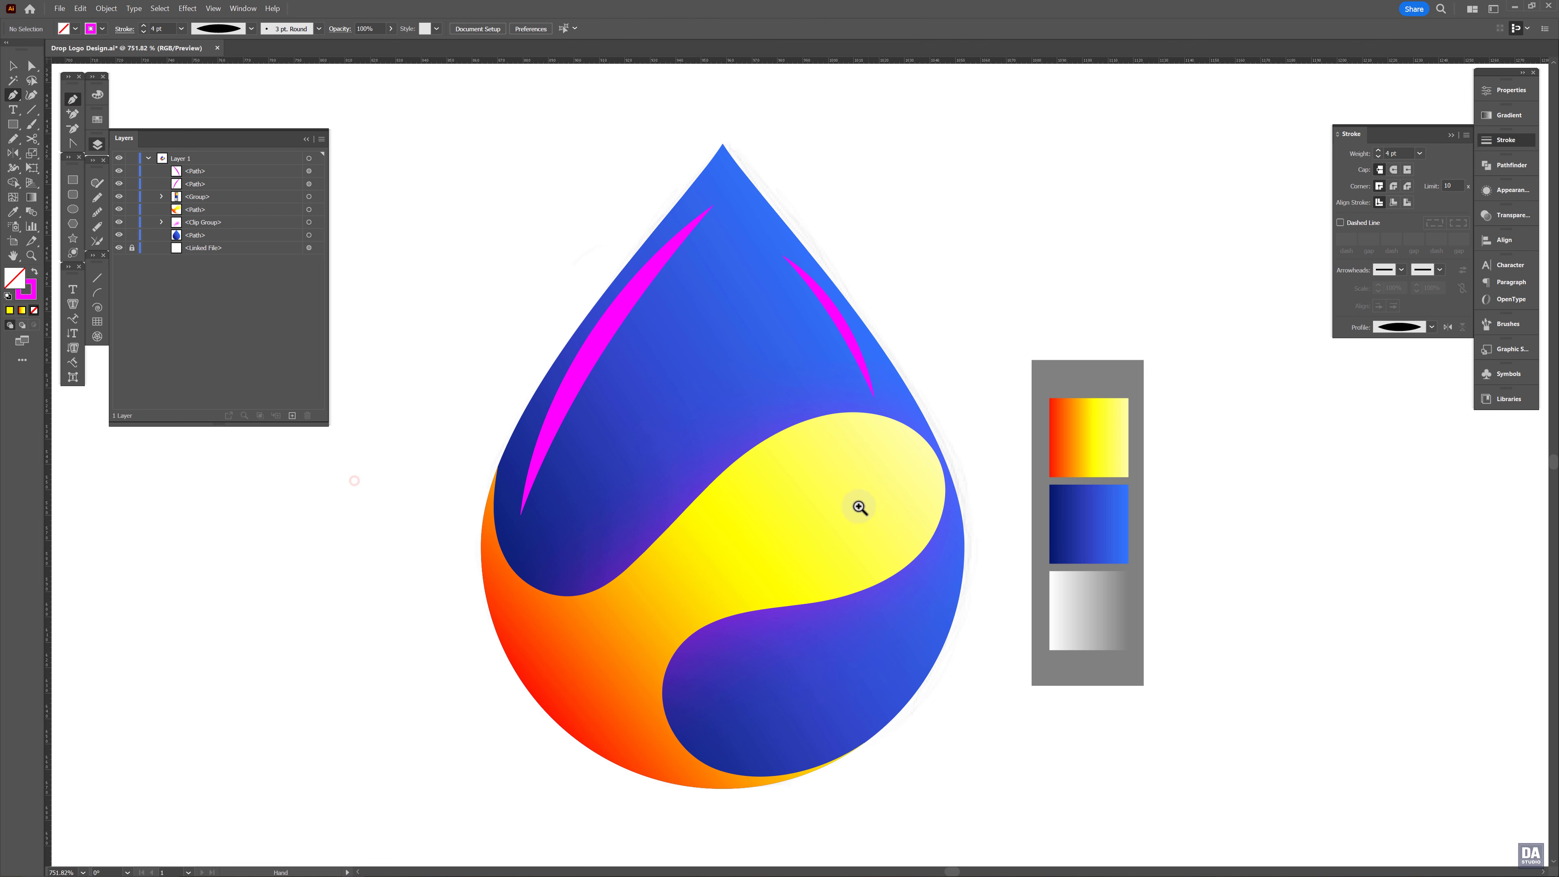
{"action": "left_click_drag", "start_coordinate": [851, 490], "coordinate": [891, 466]}
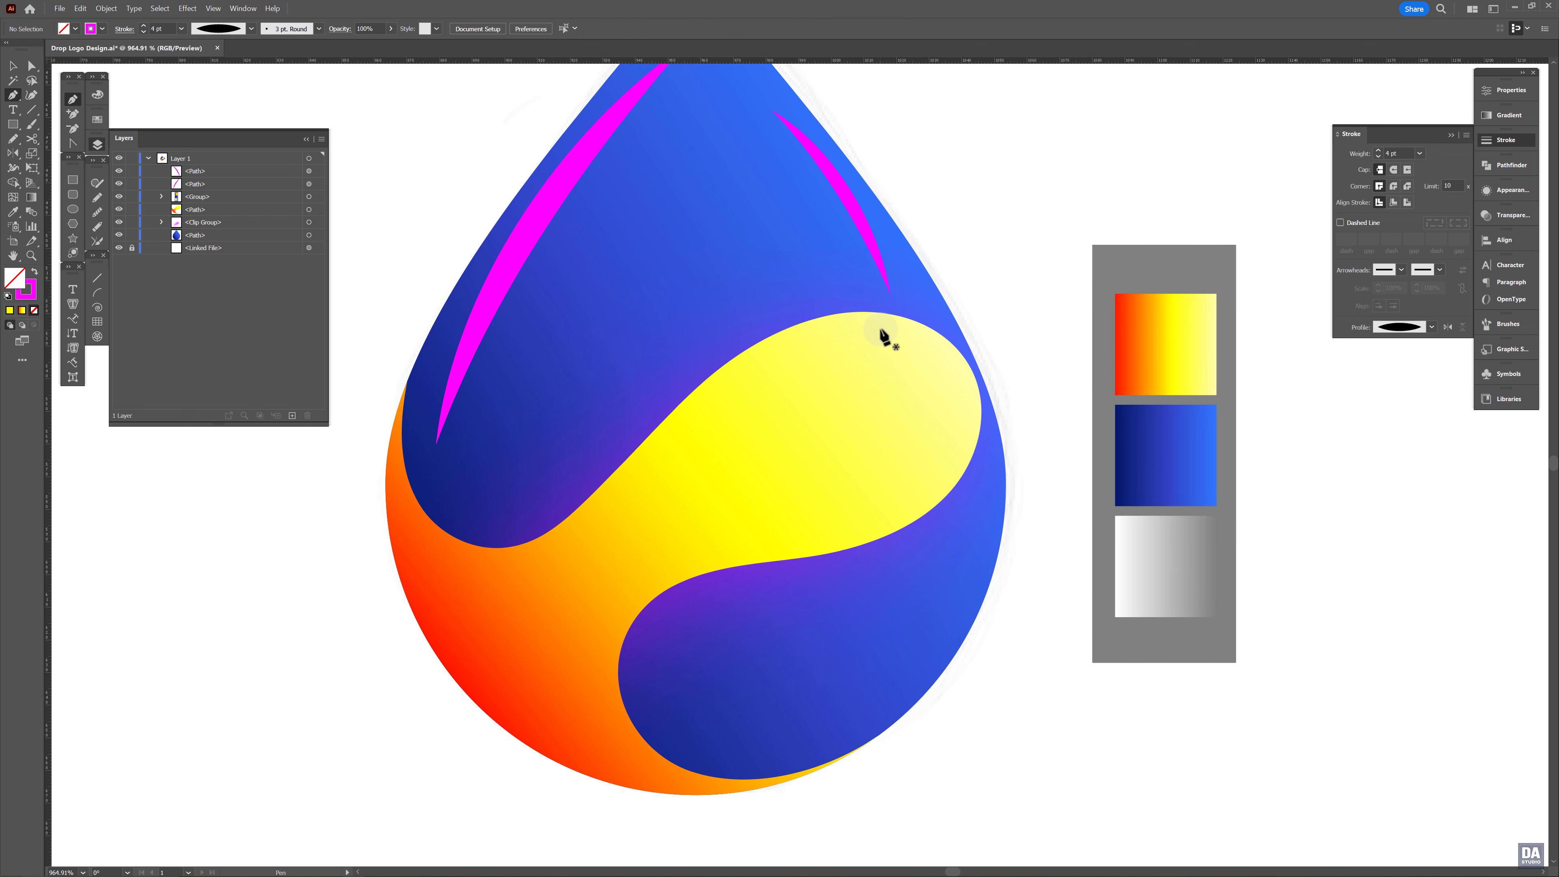
{"action": "left_click", "coordinate": [859, 335]}
{"action": "left_click", "coordinate": [944, 477]}
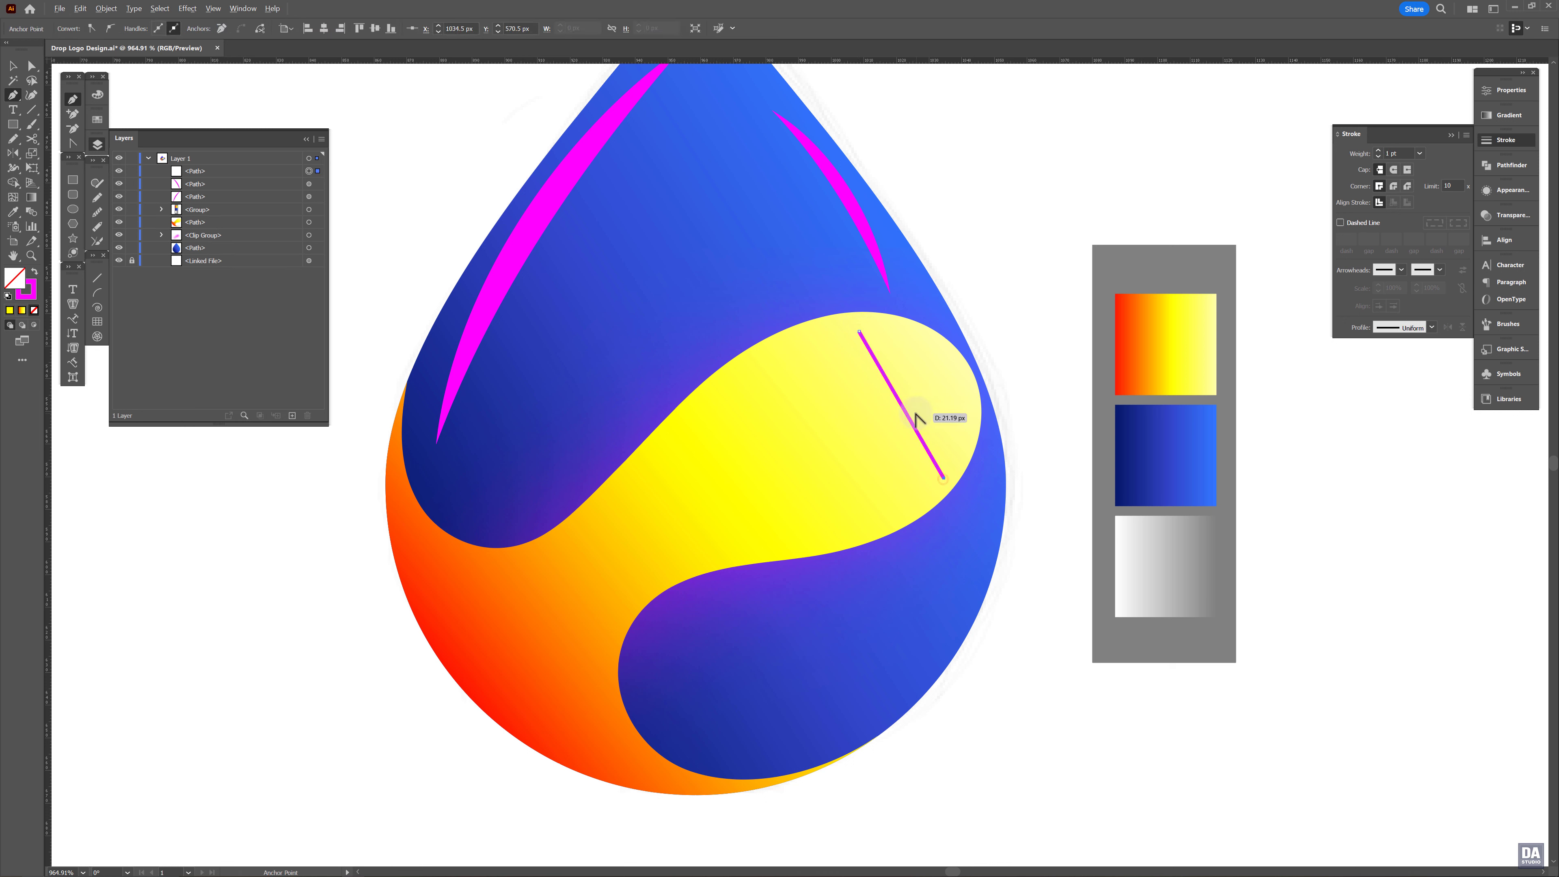
{"action": "left_click_drag", "start_coordinate": [908, 416], "coordinate": [934, 337]}
{"action": "left_click_drag", "start_coordinate": [977, 386], "coordinate": [995, 391]}
Apply the width profile tapered at both ends to the wave's highlight and increase its stroke weight
{"action": "left_click", "coordinate": [1398, 326]}
{"action": "left_click", "coordinate": [1401, 371]}
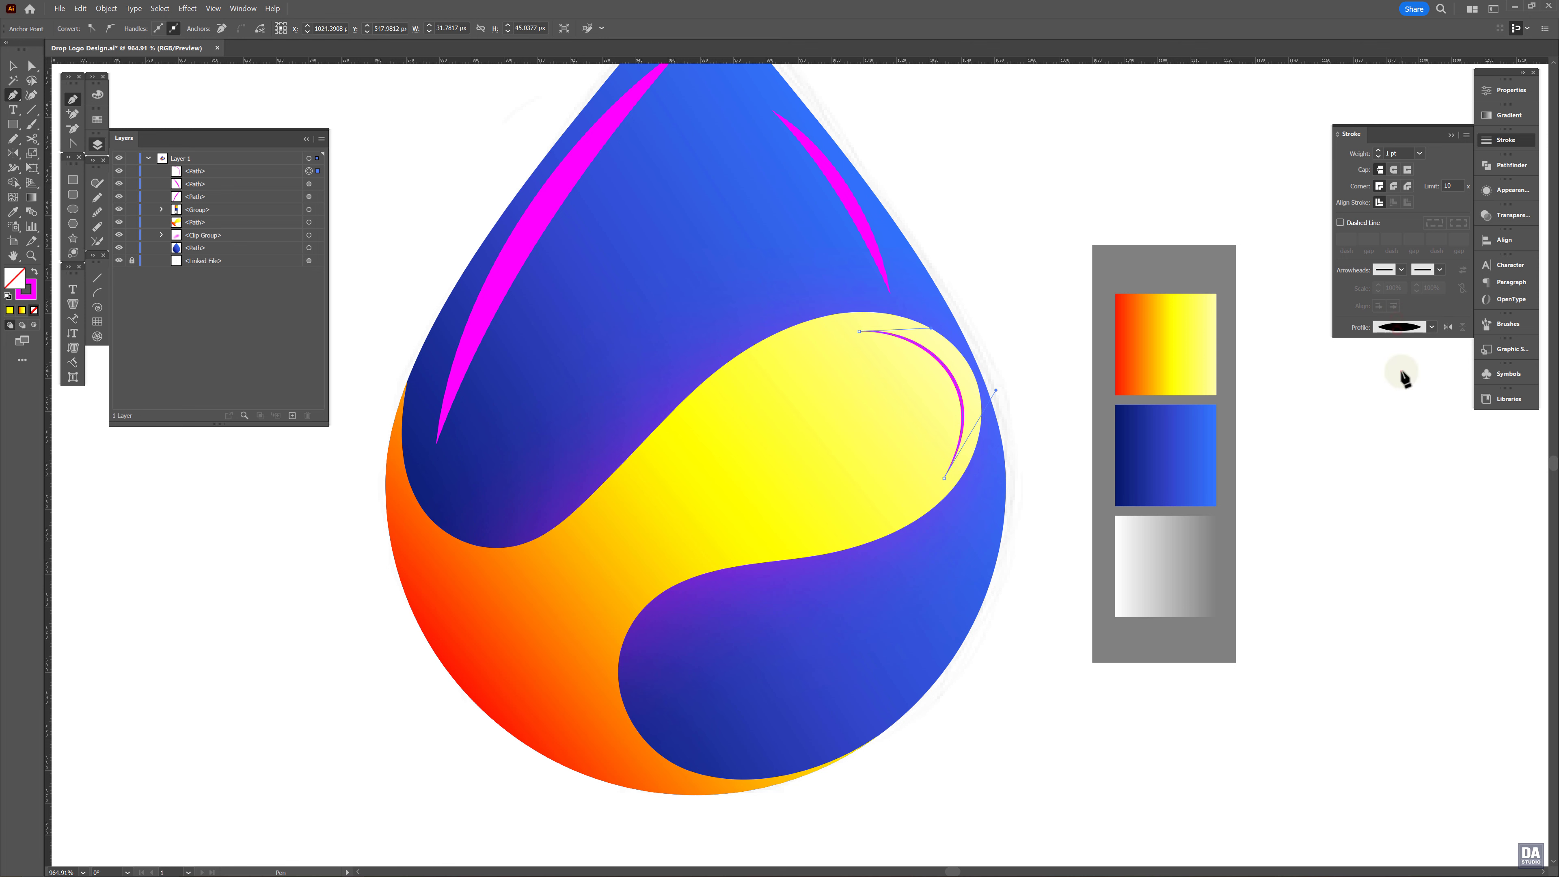
{"action": "left_click", "coordinate": [1378, 153]}
{"action": "left_click", "coordinate": [1379, 152]}
{"action": "left_click", "coordinate": [1379, 152]}
{"action": "left_click", "coordinate": [1378, 152]}
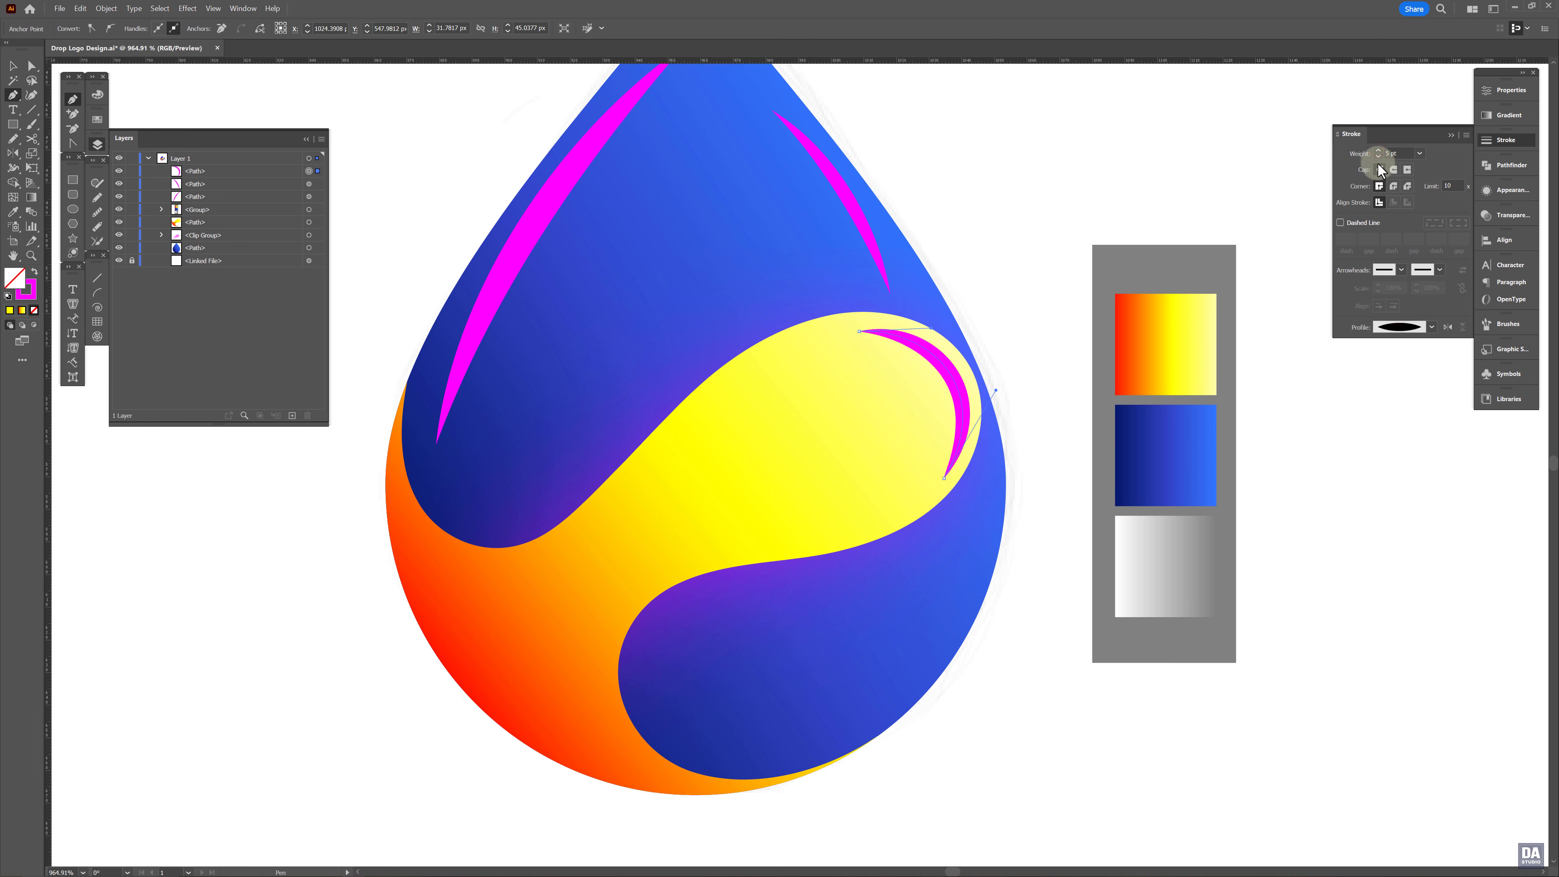
Draw a curved highlight about 88 by 78 px along the drop's lower left edge, with a tapered width profile and 6 pt weight
{"action": "left_click", "coordinate": [1309, 542], "text": "ctrl"}
{"action": "left_click", "coordinate": [402, 530]}
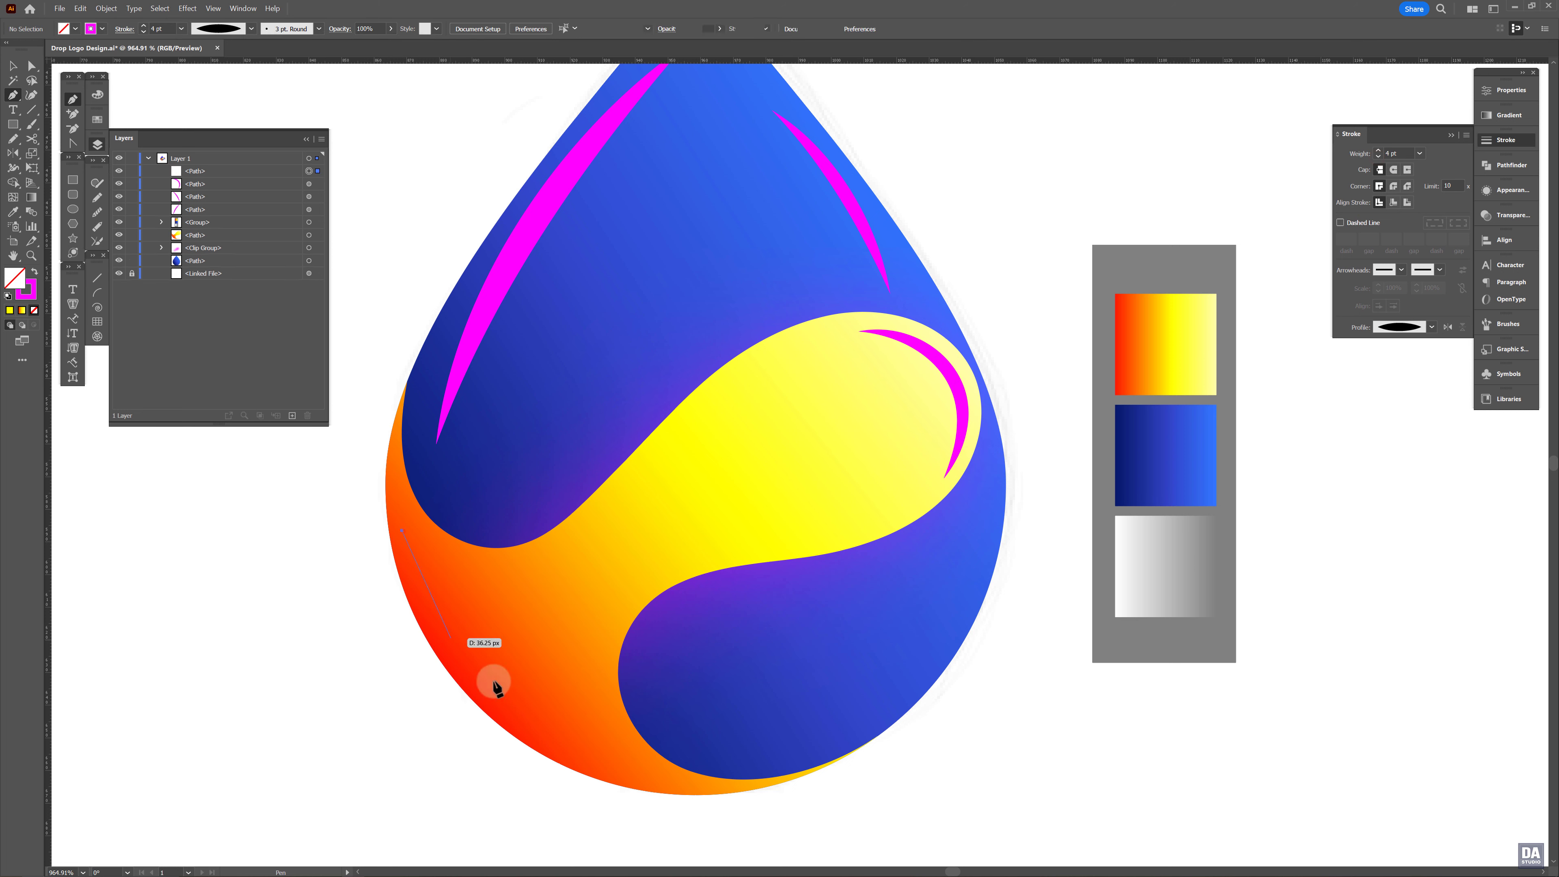
{"action": "left_click", "coordinate": [686, 785]}
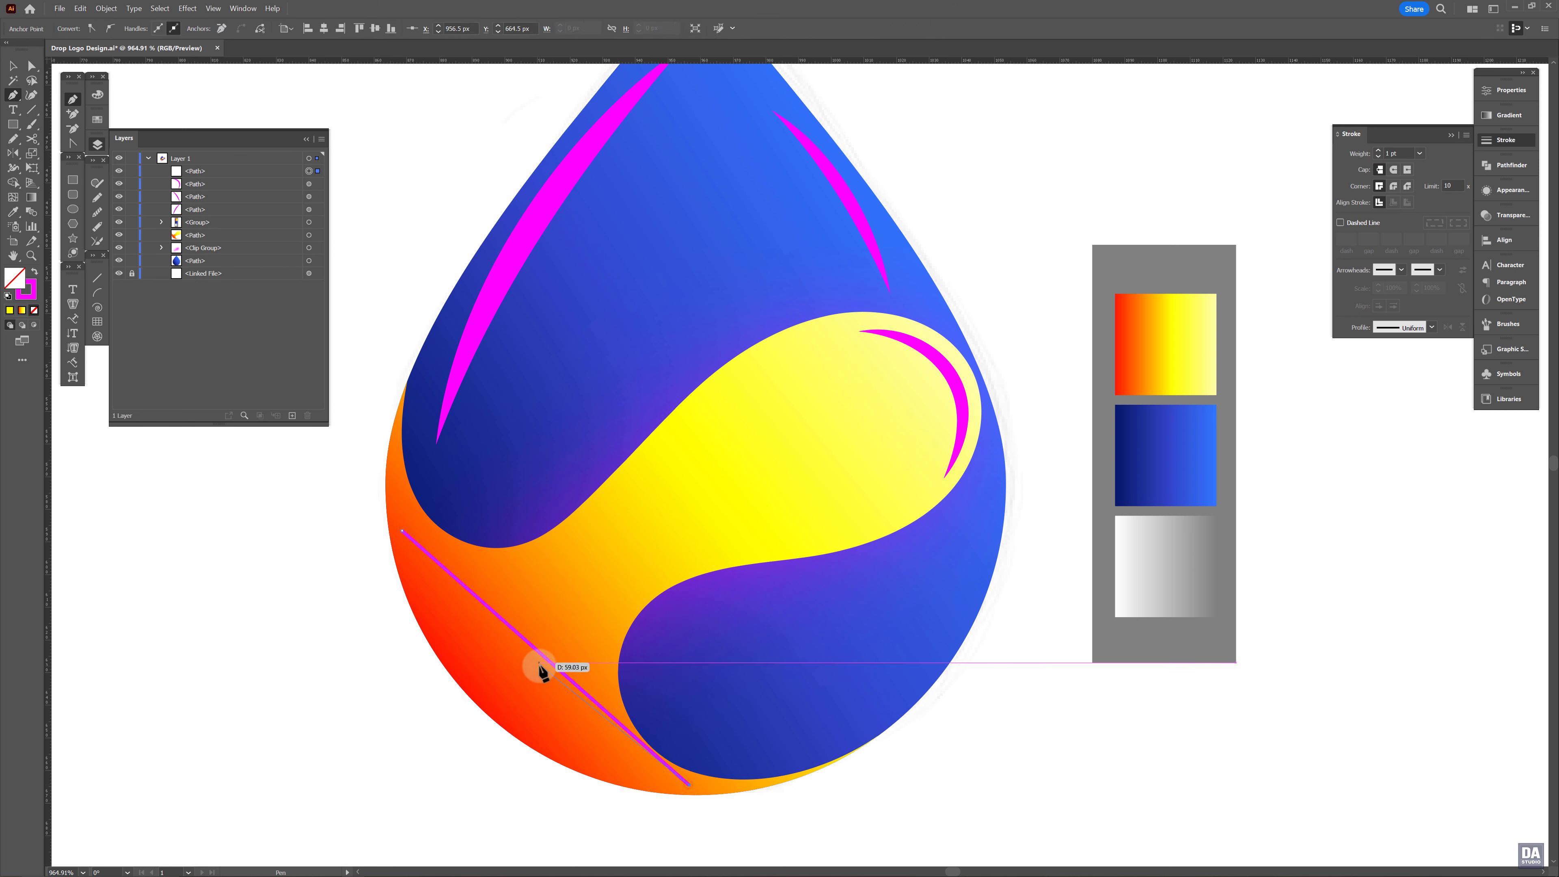
{"action": "mouse_move", "coordinate": [550, 669]}
{"action": "left_mouse_down"}
{"action": "mouse_move", "coordinate": [505, 712]}
{"action": "mouse_move", "coordinate": [505, 698]}
{"action": "left_mouse_up"}
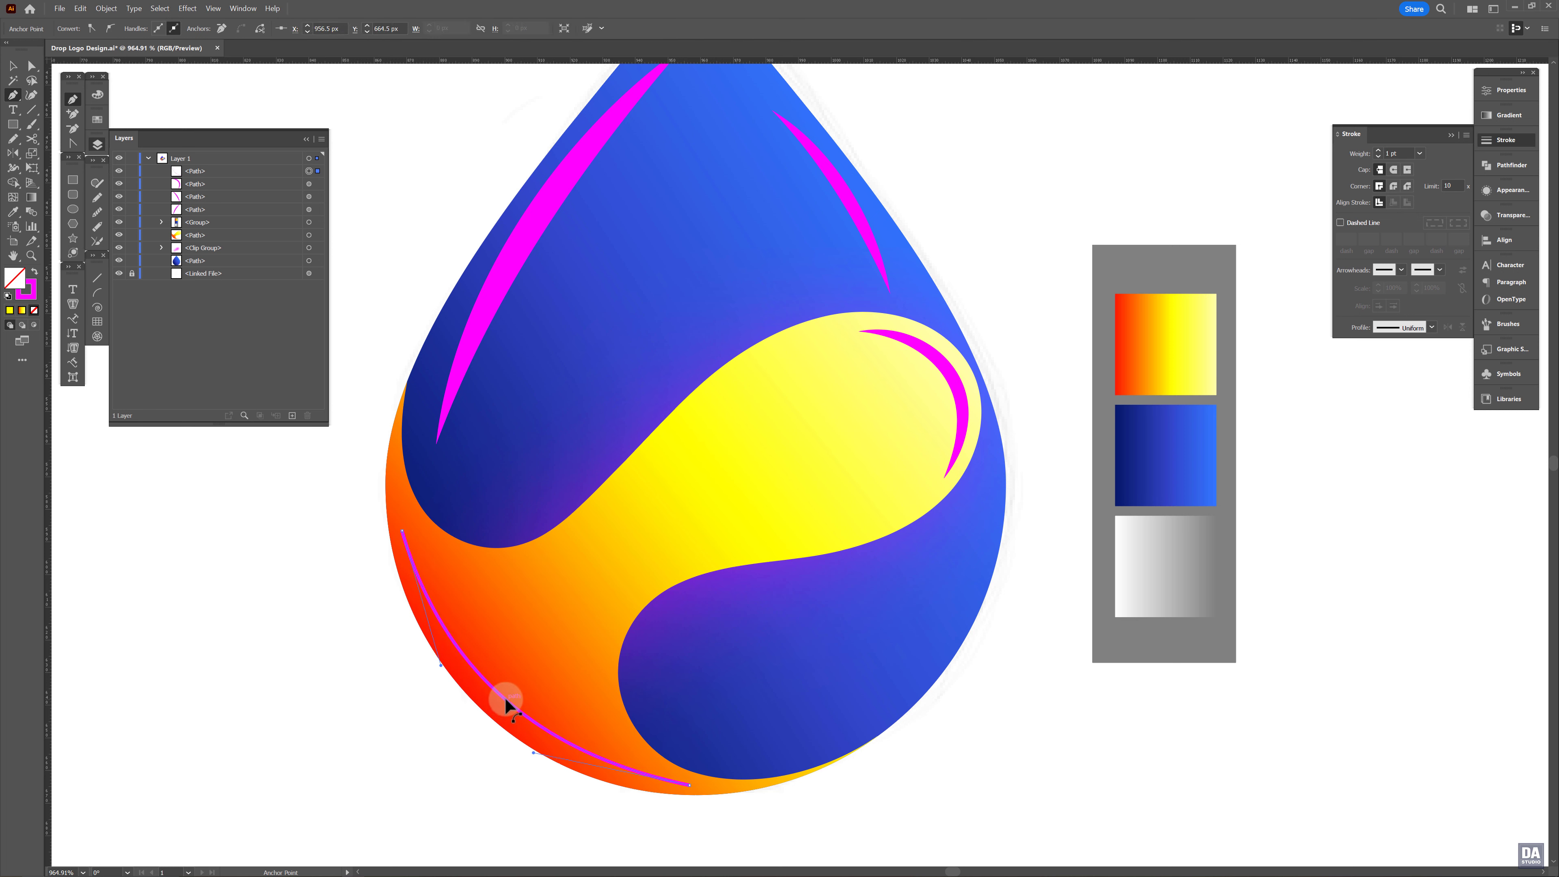
{"action": "left_click", "coordinate": [1399, 329]}
{"action": "left_click", "coordinate": [1393, 363]}
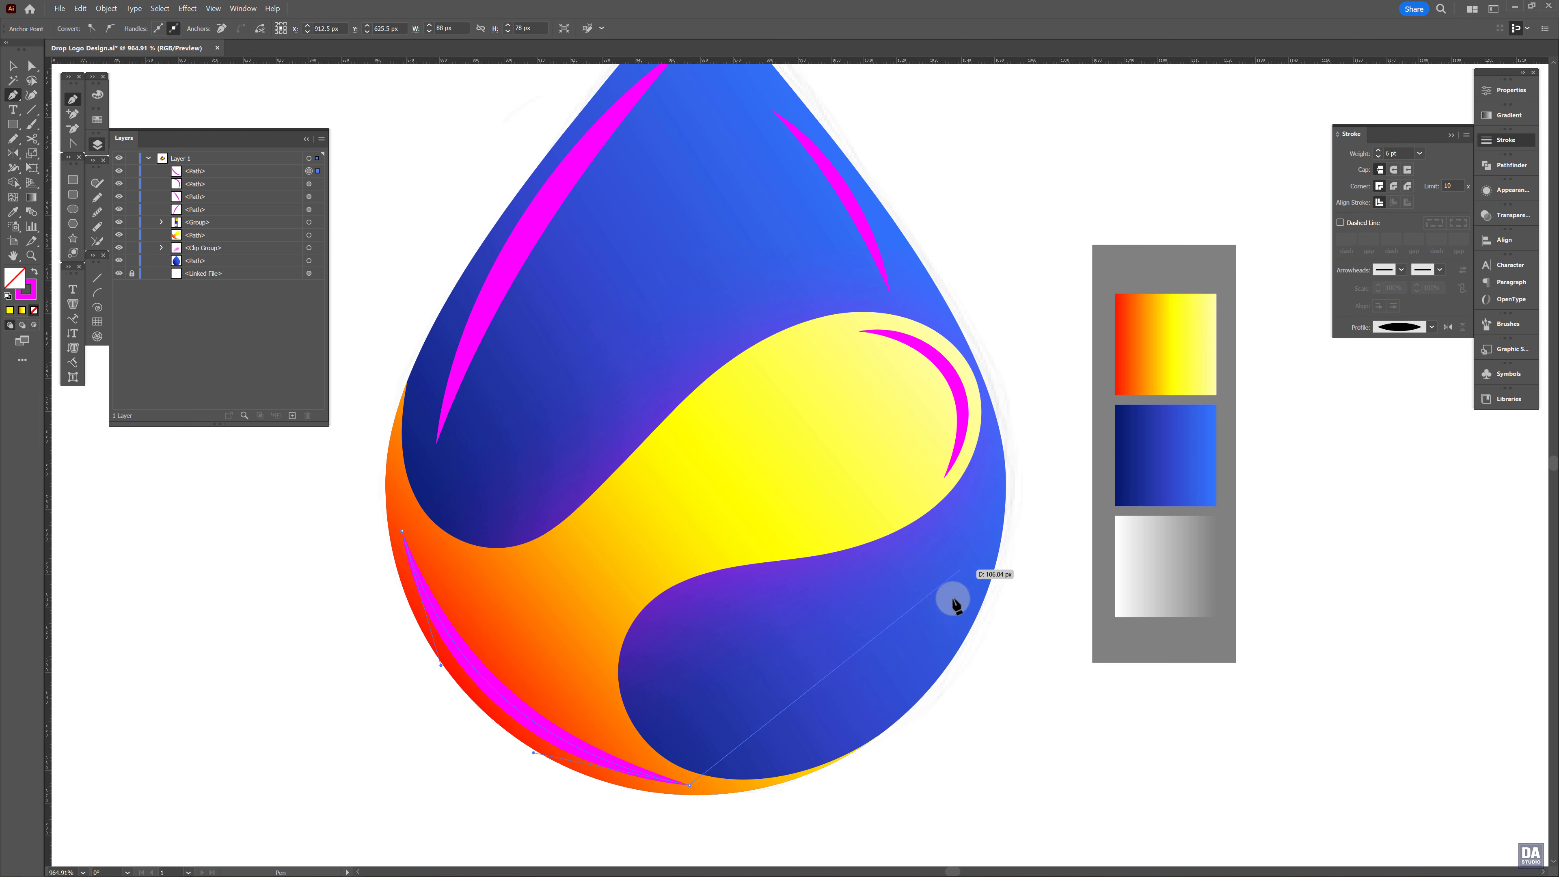
Select all four magenta highlight strokes and apply the white-to-transparent gradient sample to them with the Eyedropper
{"action": "key", "text": "v"}
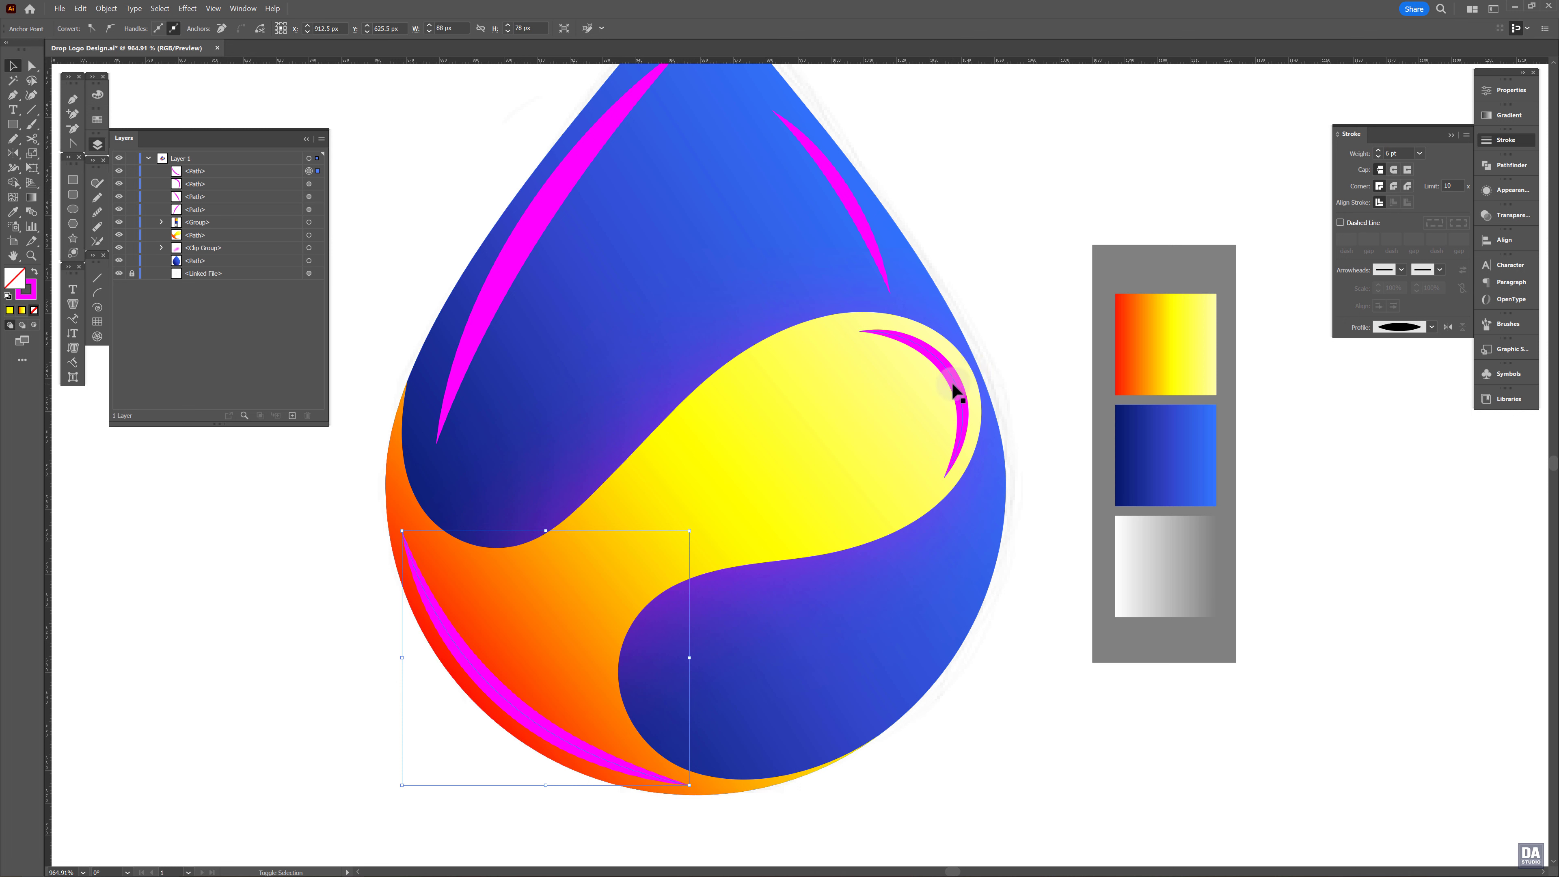
{"action": "left_click", "coordinate": [958, 399], "text": "shift"}
{"action": "left_click", "coordinate": [857, 218], "text": "shift"}
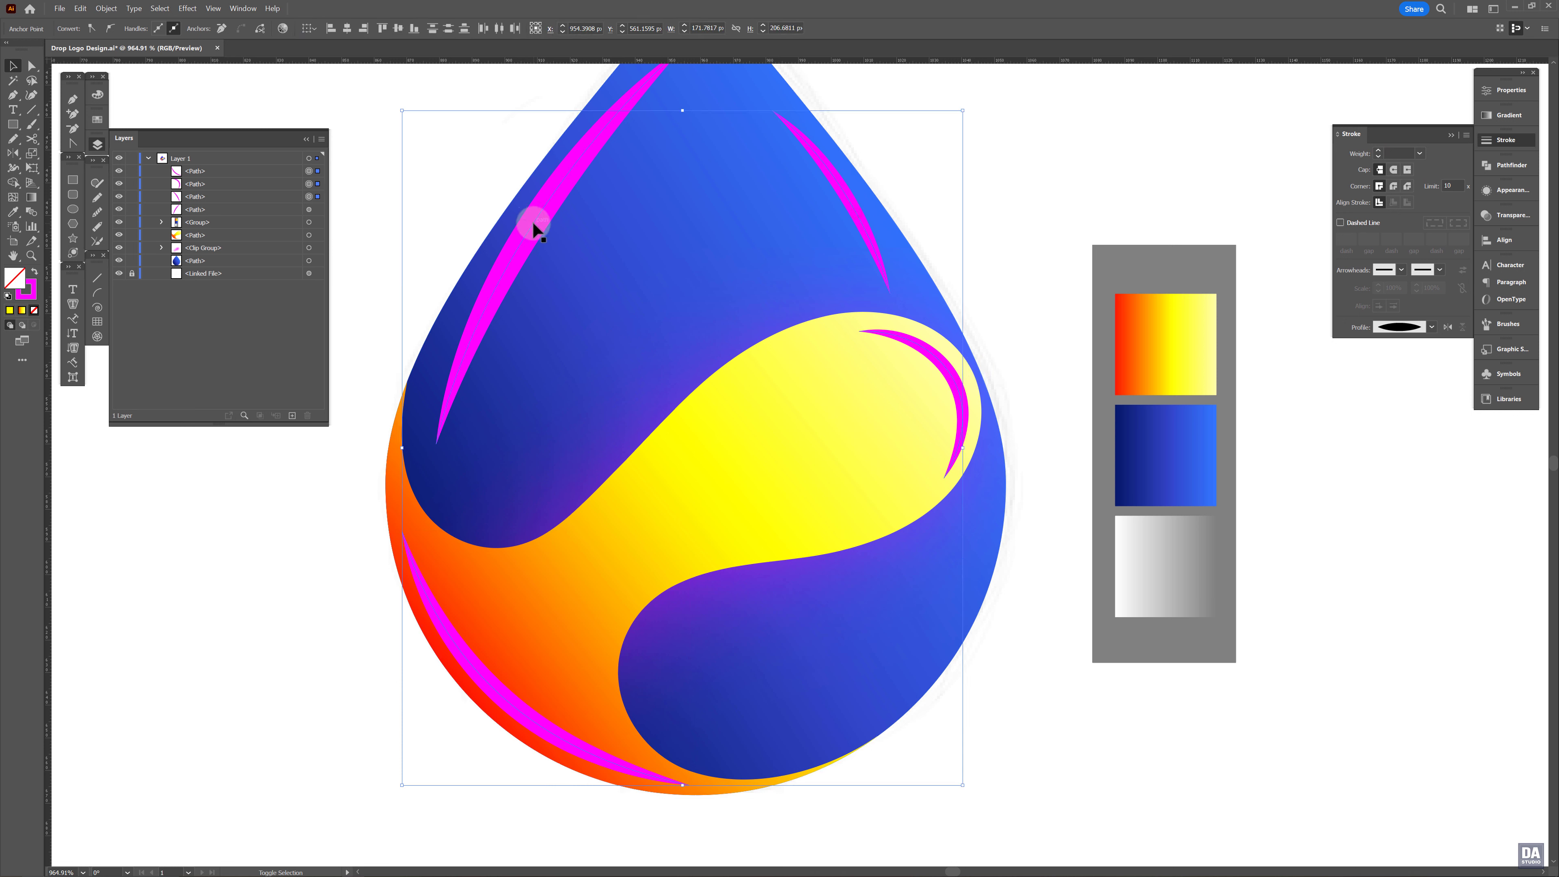
{"action": "left_click", "coordinate": [12, 212]}
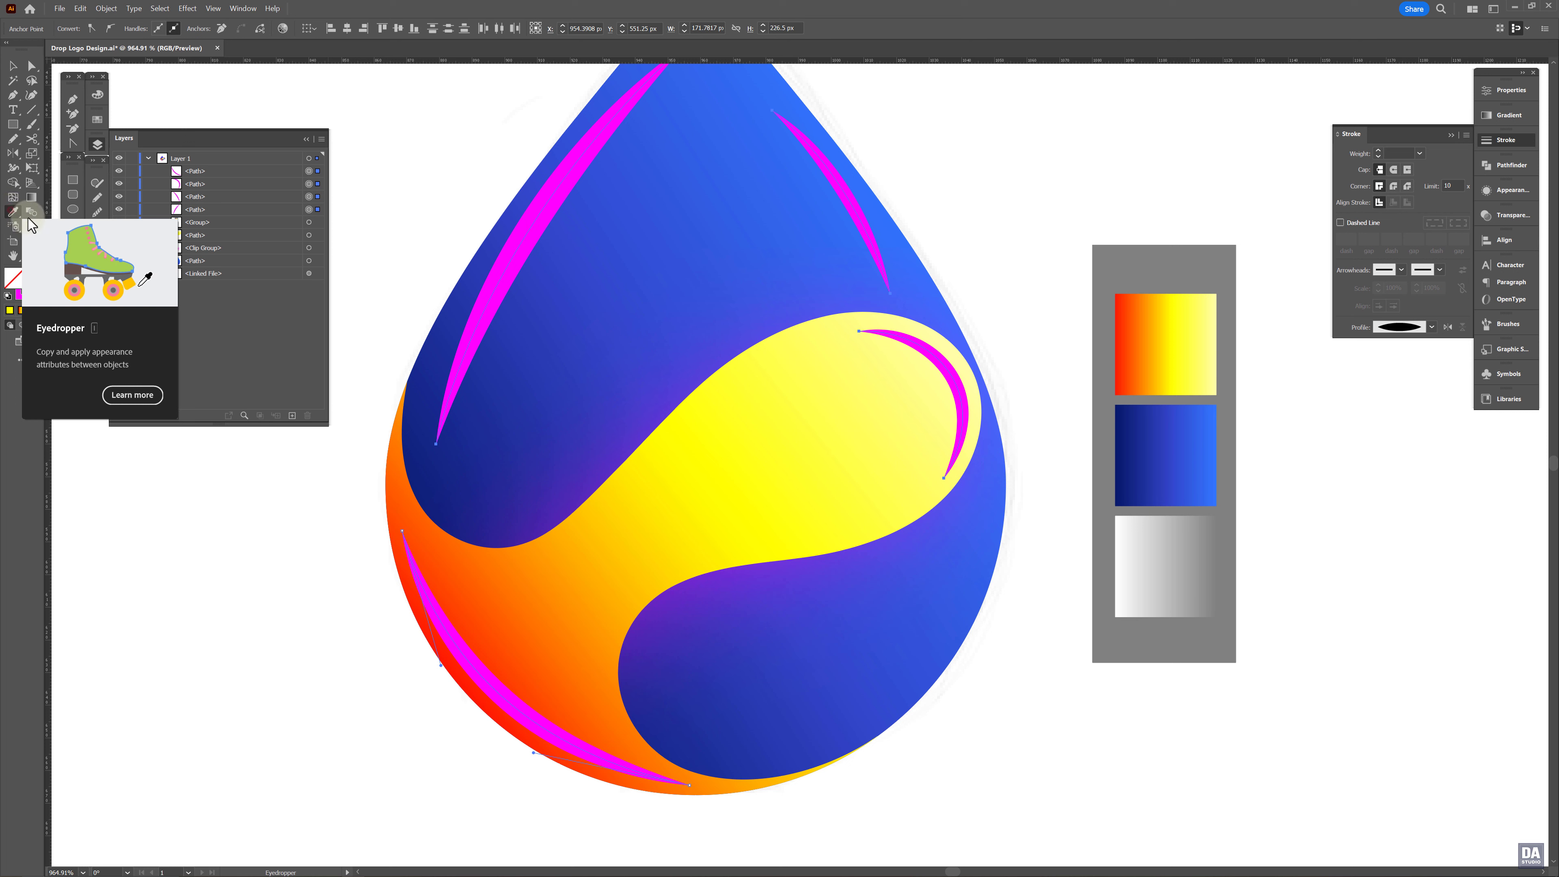
{"action": "left_click", "coordinate": [1122, 534]}
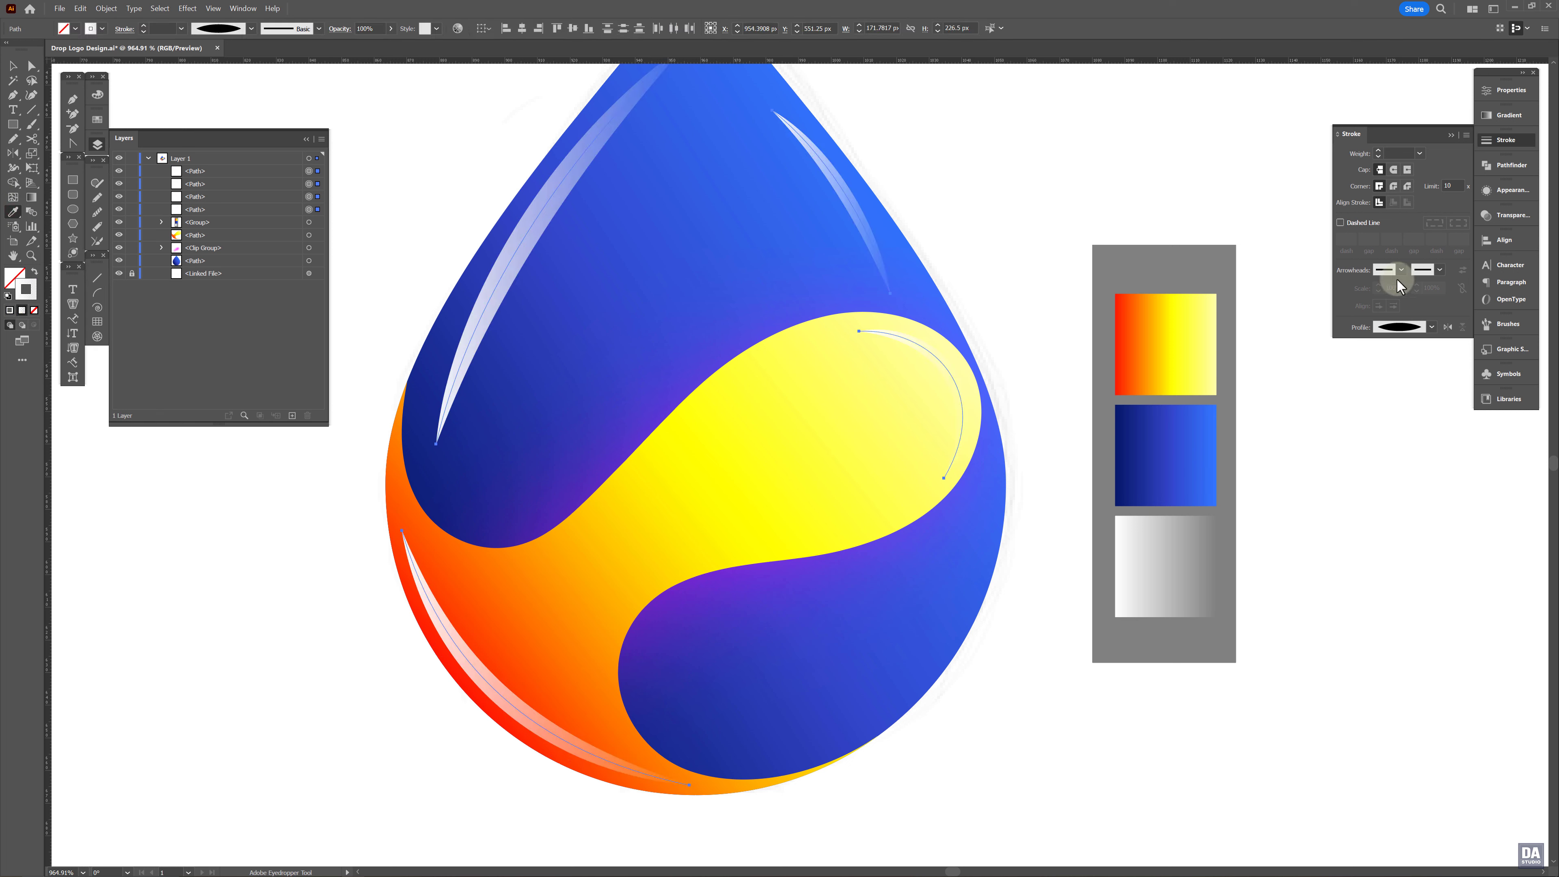
Make the highlights' gradient radial, shift its midpoint to about 58%, and apply it along the strokes
{"action": "left_click", "coordinate": [1510, 118]}
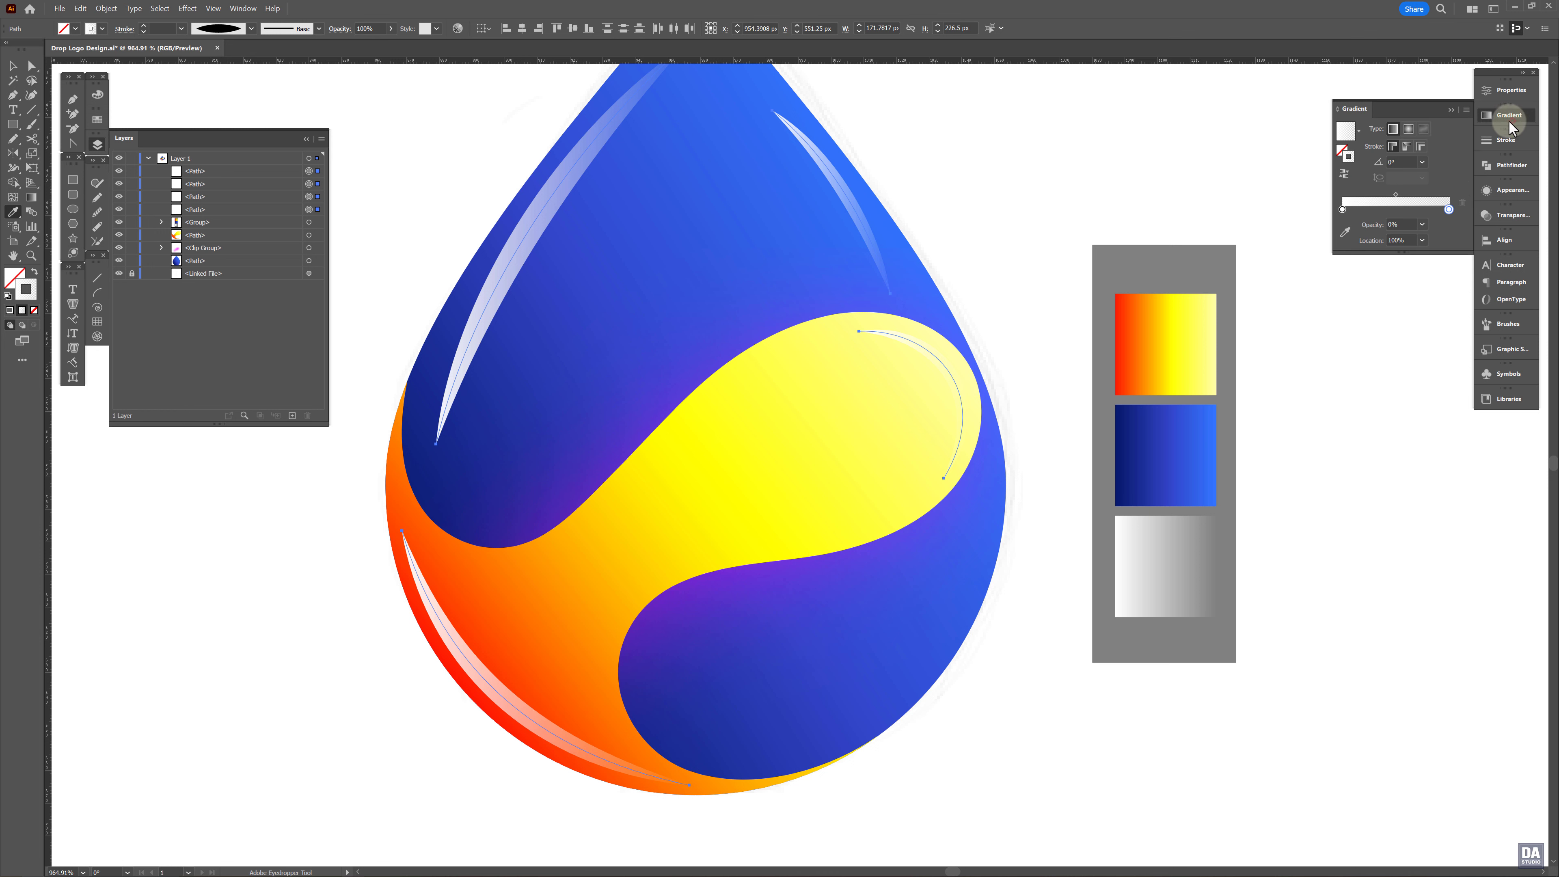
{"action": "left_click", "coordinate": [1409, 132]}
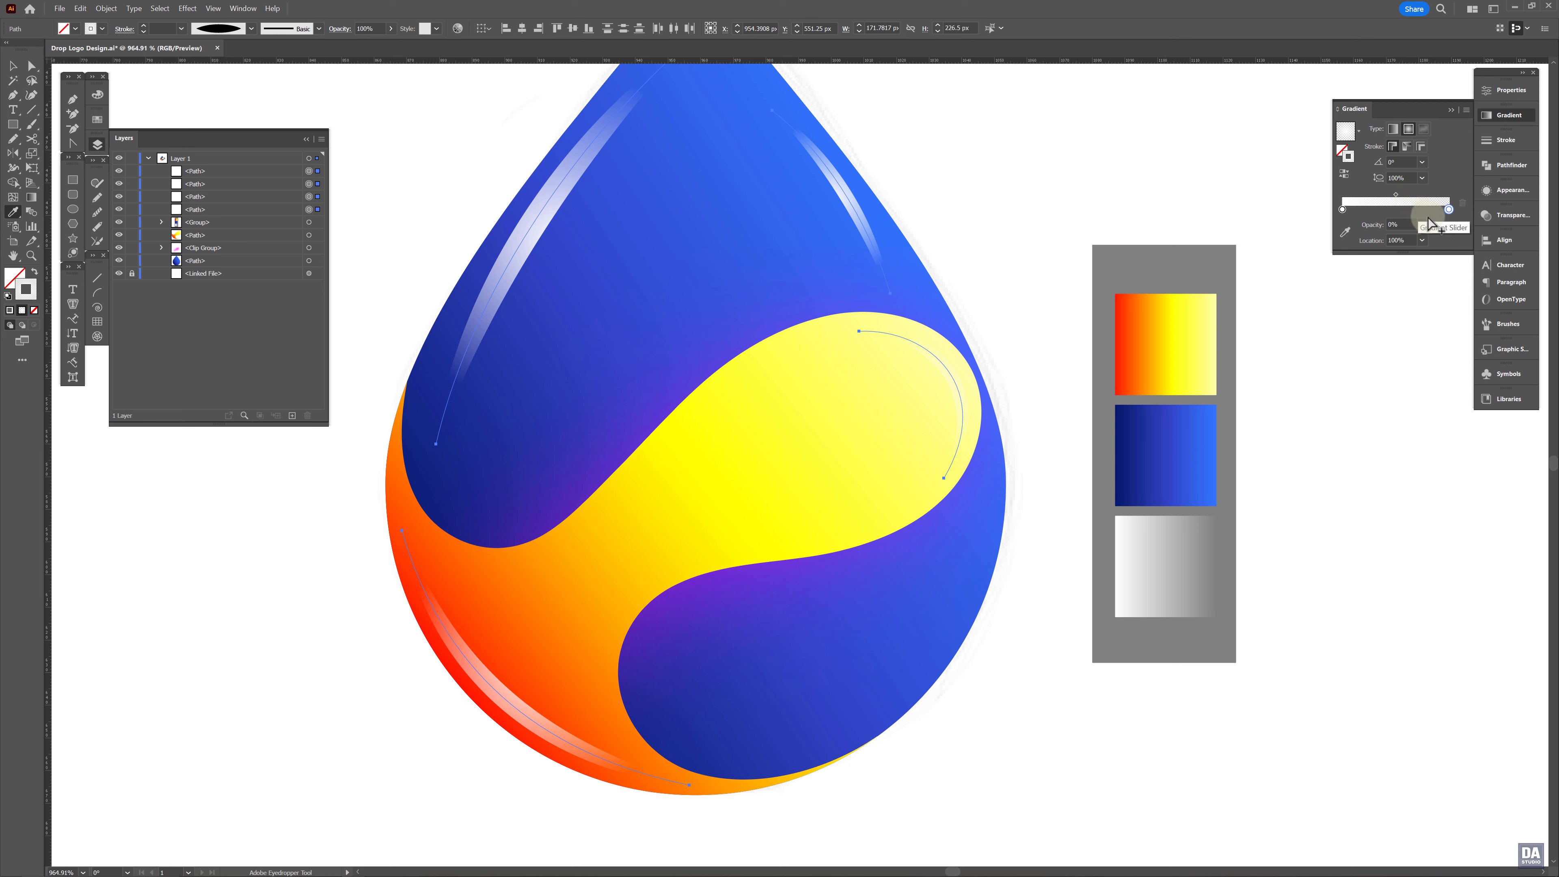
{"action": "left_click_drag", "start_coordinate": [1397, 194], "coordinate": [1415, 195]}
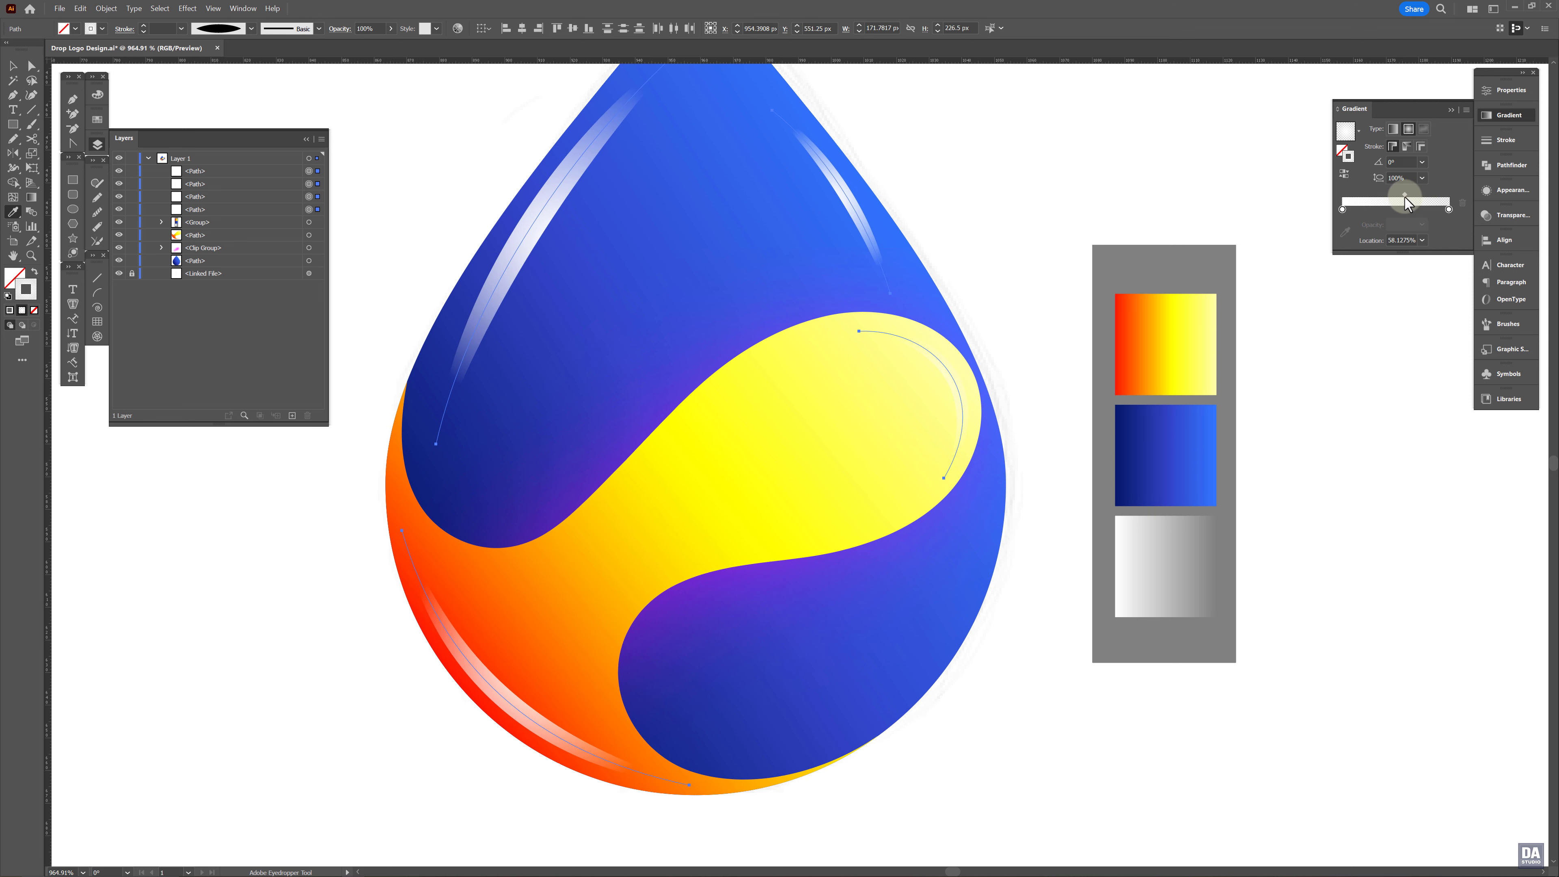
{"action": "left_click", "coordinate": [1408, 147]}
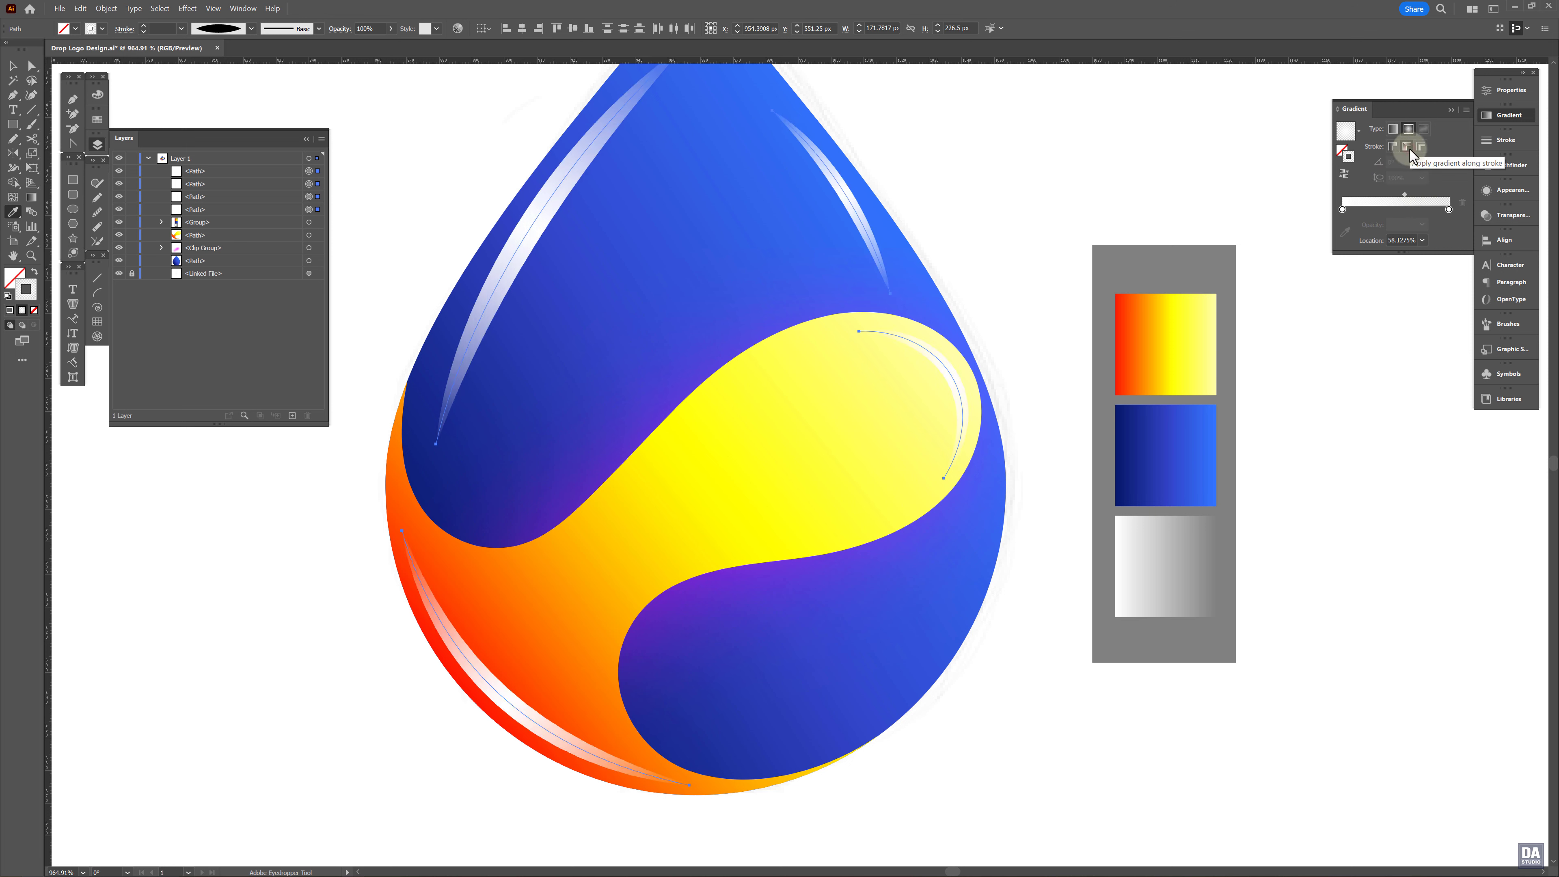
{"action": "left_click", "coordinate": [1421, 148]}
{"action": "left_click", "coordinate": [1406, 148]}
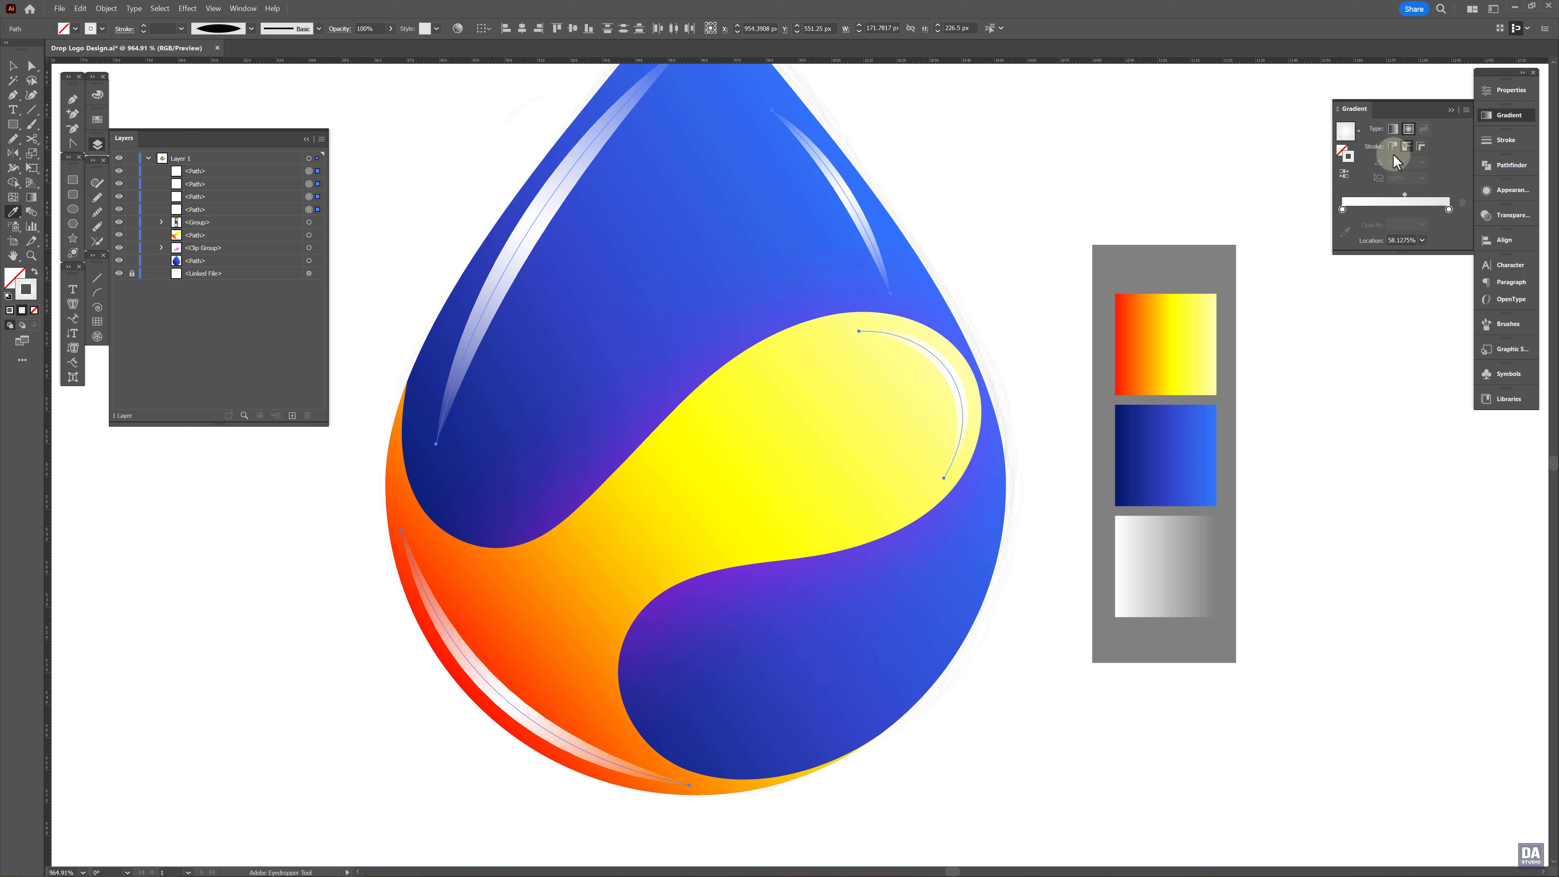
{"action": "left_click", "coordinate": [12, 65]}
{"action": "left_click", "coordinate": [404, 172]}
{"action": "key", "text": "z"}
{"action": "left_click_drag", "start_coordinate": [764, 388], "coordinate": [742, 453]}
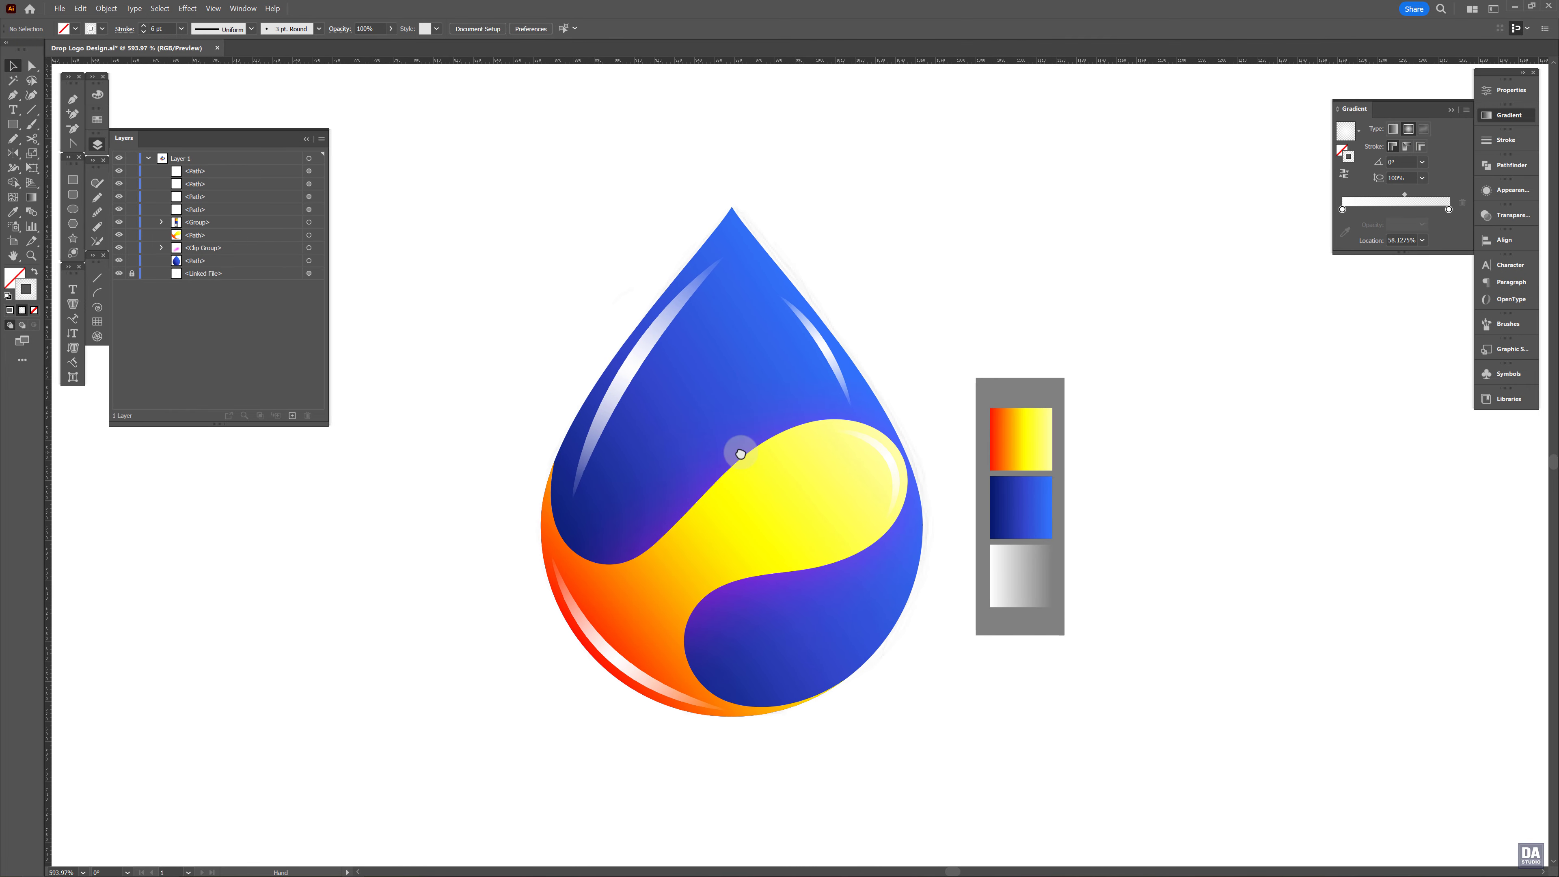
{"action": "left_click", "coordinate": [884, 452]}
{"action": "left_click", "coordinate": [824, 347], "text": "shift"}
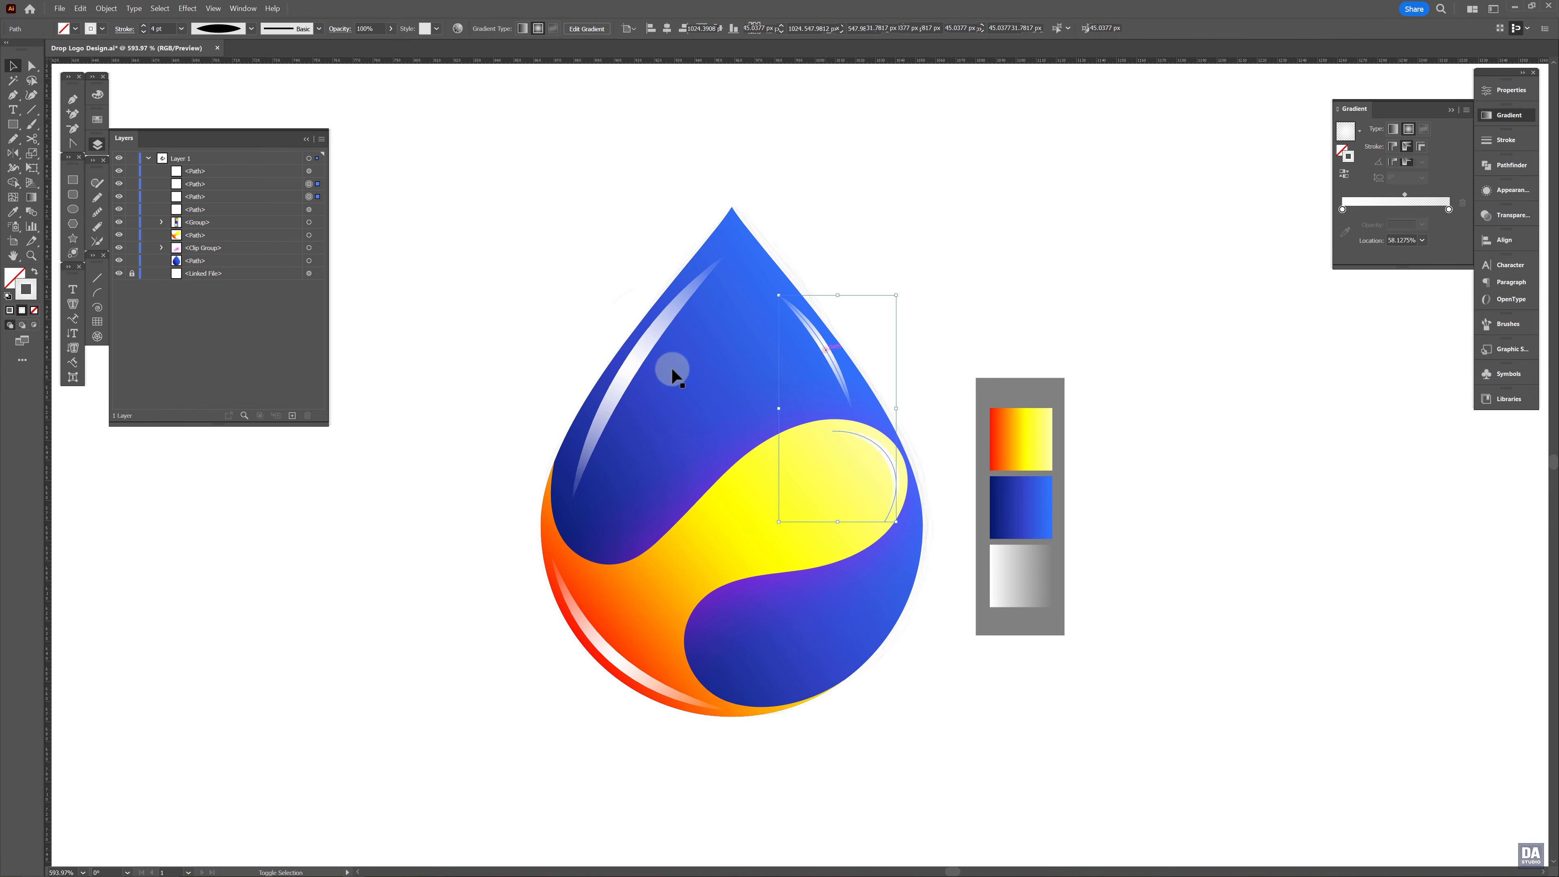
{"action": "left_click", "coordinate": [628, 372], "text": "shift"}
{"action": "left_click", "coordinate": [627, 663], "text": "shift"}
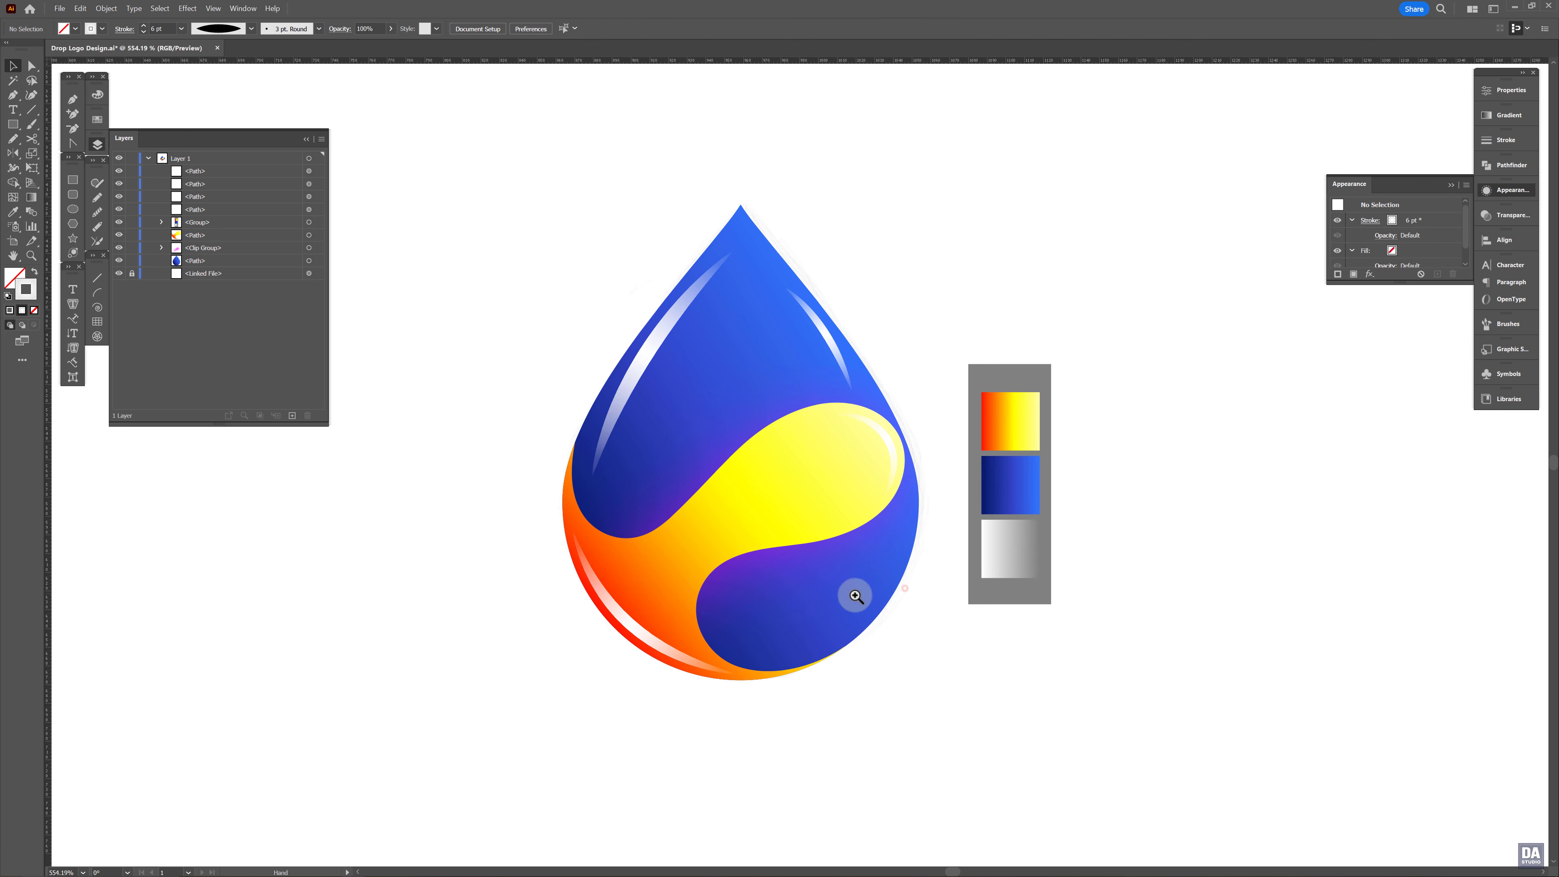
Apply a Gaussian Blur with a 5 pixel radius to the highlight along the drop's lower left edge
{"action": "left_click", "coordinate": [803, 564]}
{"action": "left_click", "coordinate": [803, 564]}
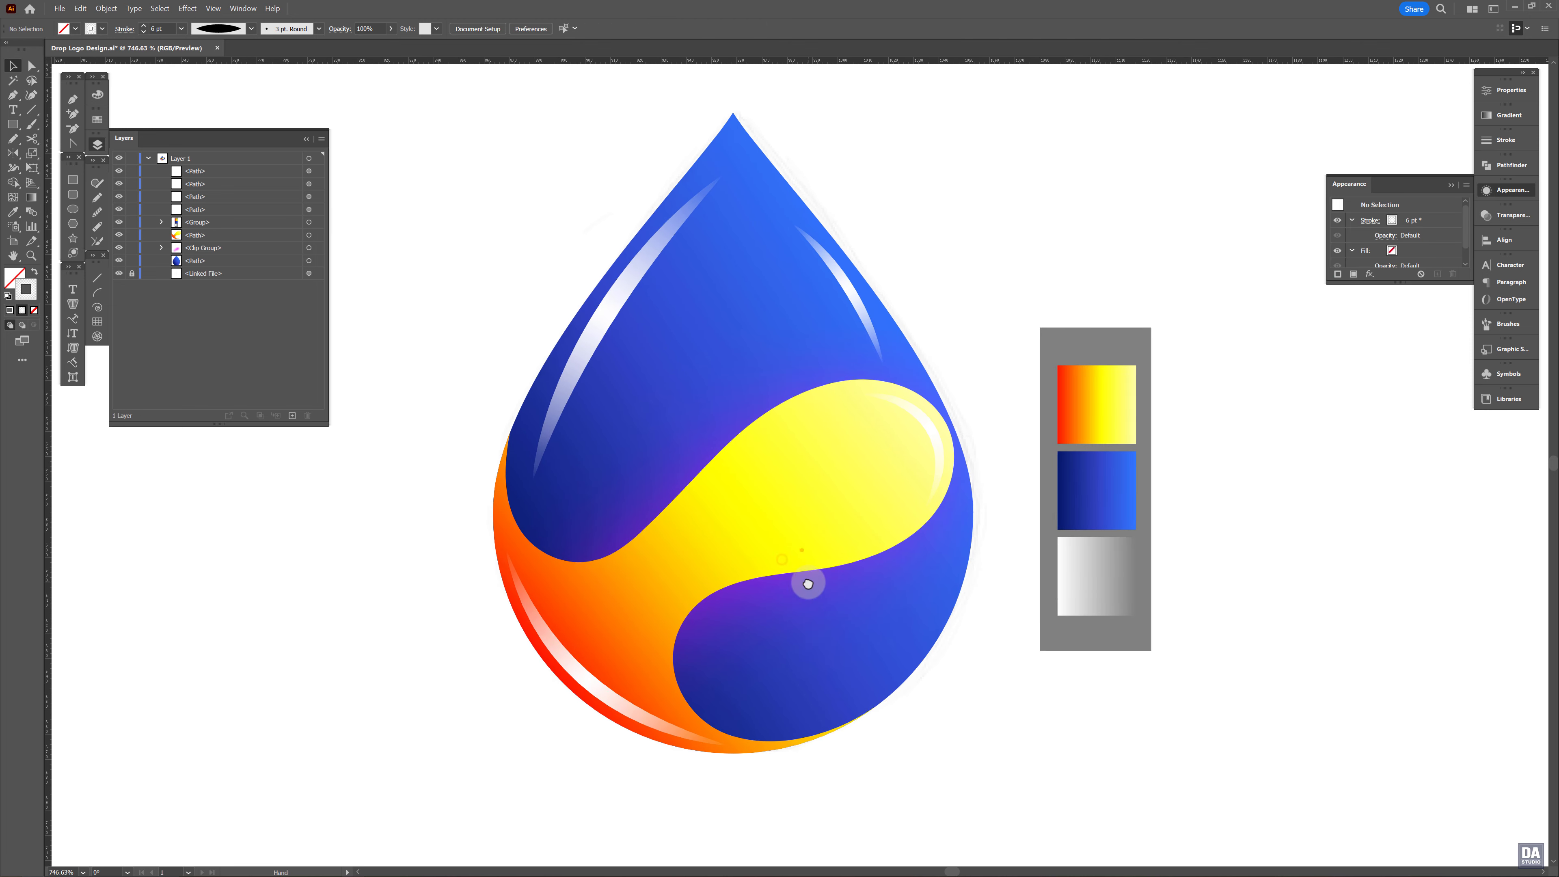
{"action": "left_click", "coordinate": [570, 666]}
{"action": "left_click", "coordinate": [1369, 274]}
{"action": "mouse_move", "coordinate": [1403, 470]}
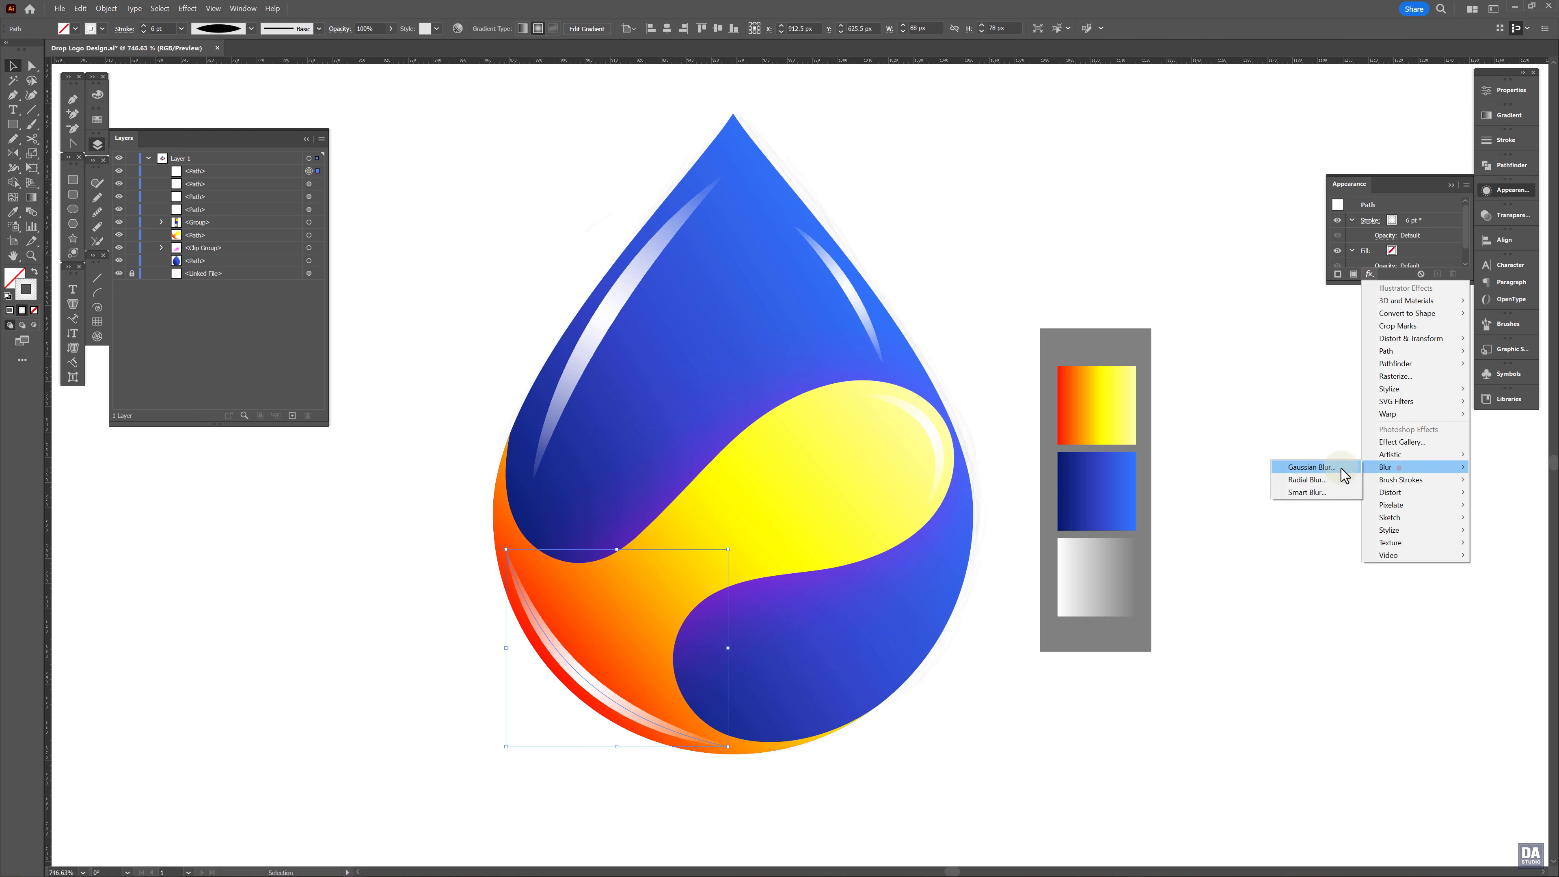
{"action": "left_click", "coordinate": [1319, 459]}
{"action": "left_click_drag", "start_coordinate": [1082, 402], "coordinate": [895, 457]}
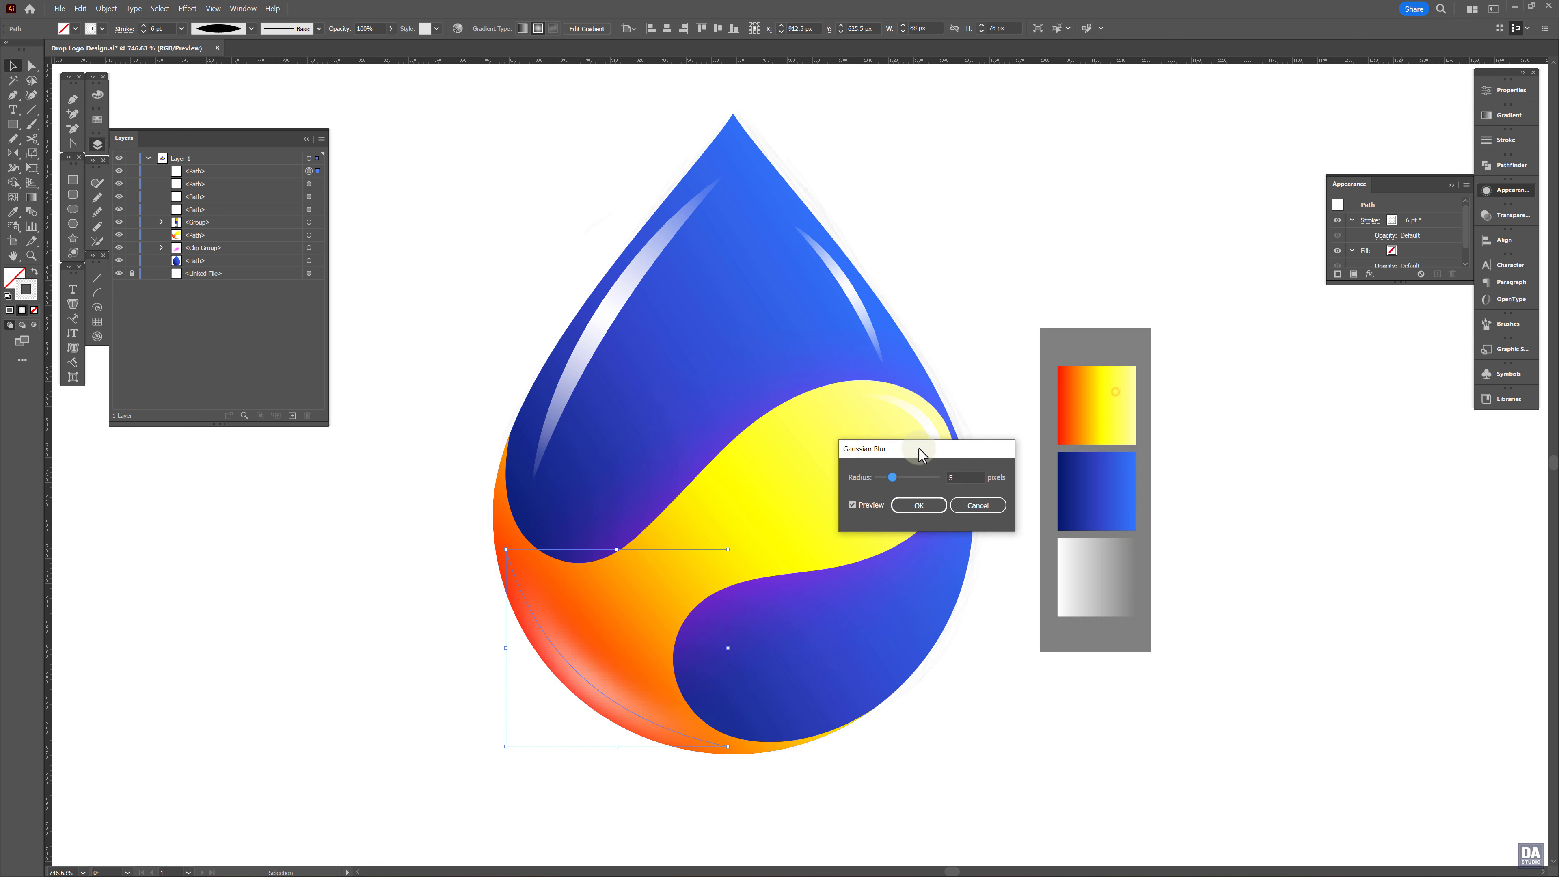
{"action": "double_click", "coordinate": [966, 473]}
{"action": "type", "text": "3"}
{"action": "key", "text": "Up"}
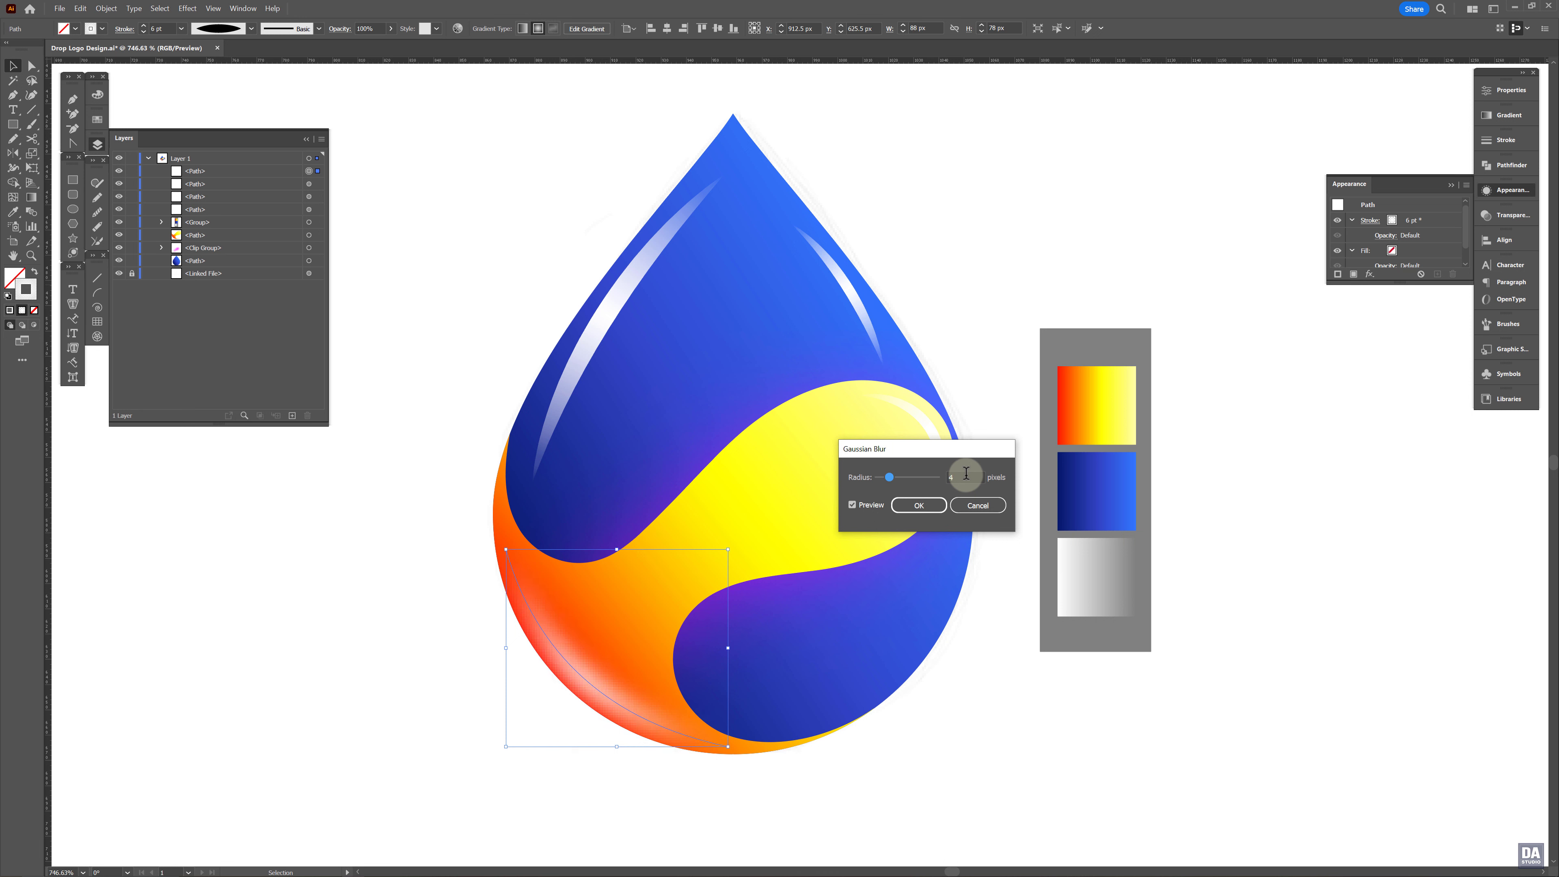
{"action": "key", "text": "Up"}
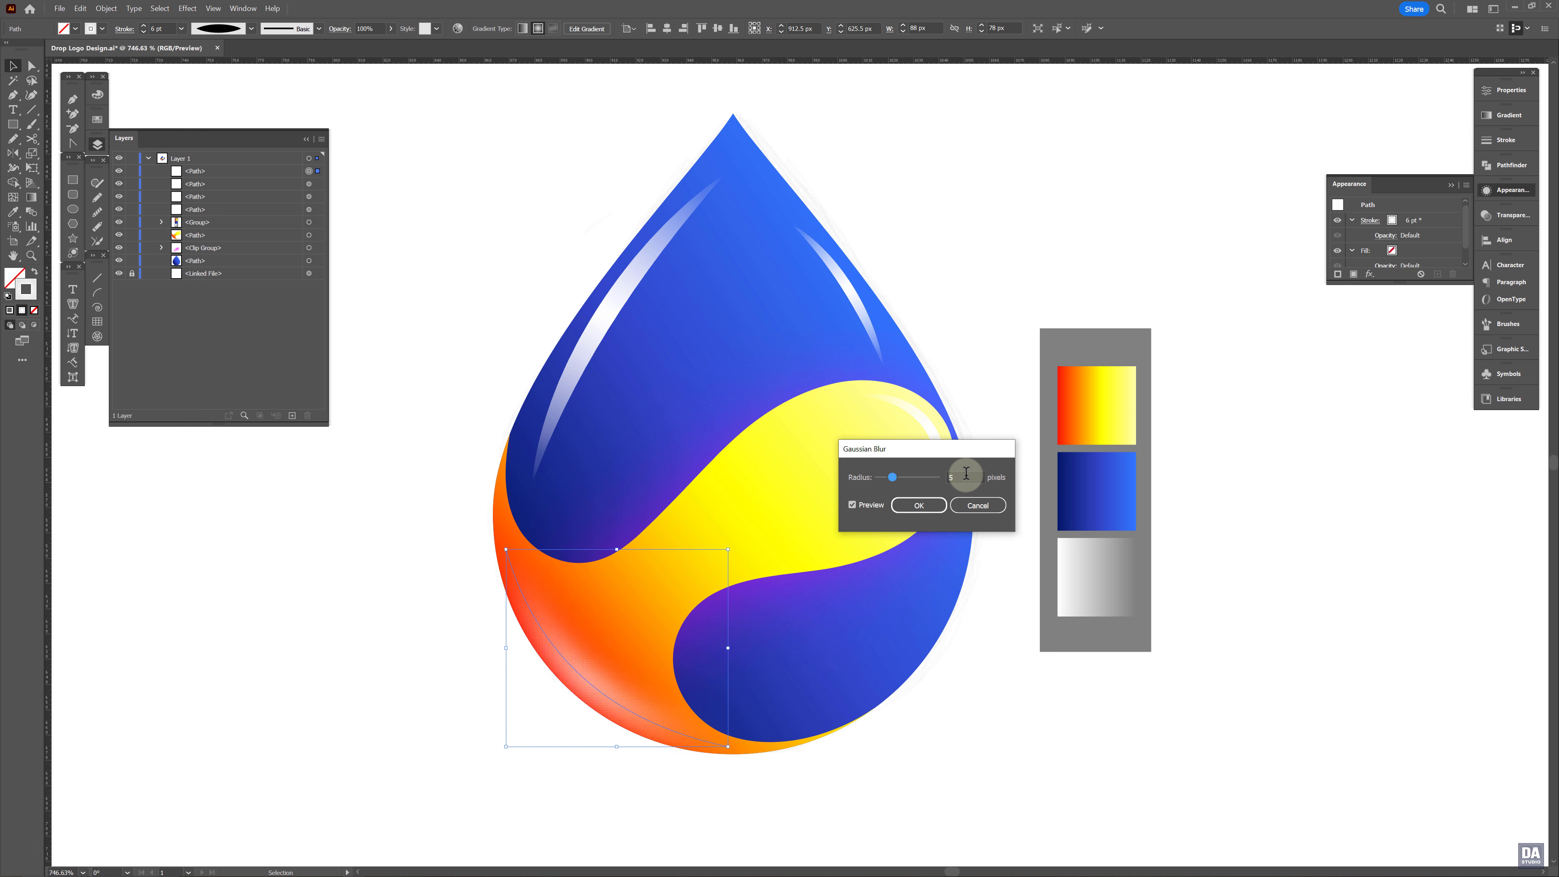
{"action": "left_click", "coordinate": [921, 505]}
Apply a Gaussian Blur with a 3 pixel radius to the highlight in the yellow wave's rounded end
{"action": "left_click", "coordinate": [935, 455]}
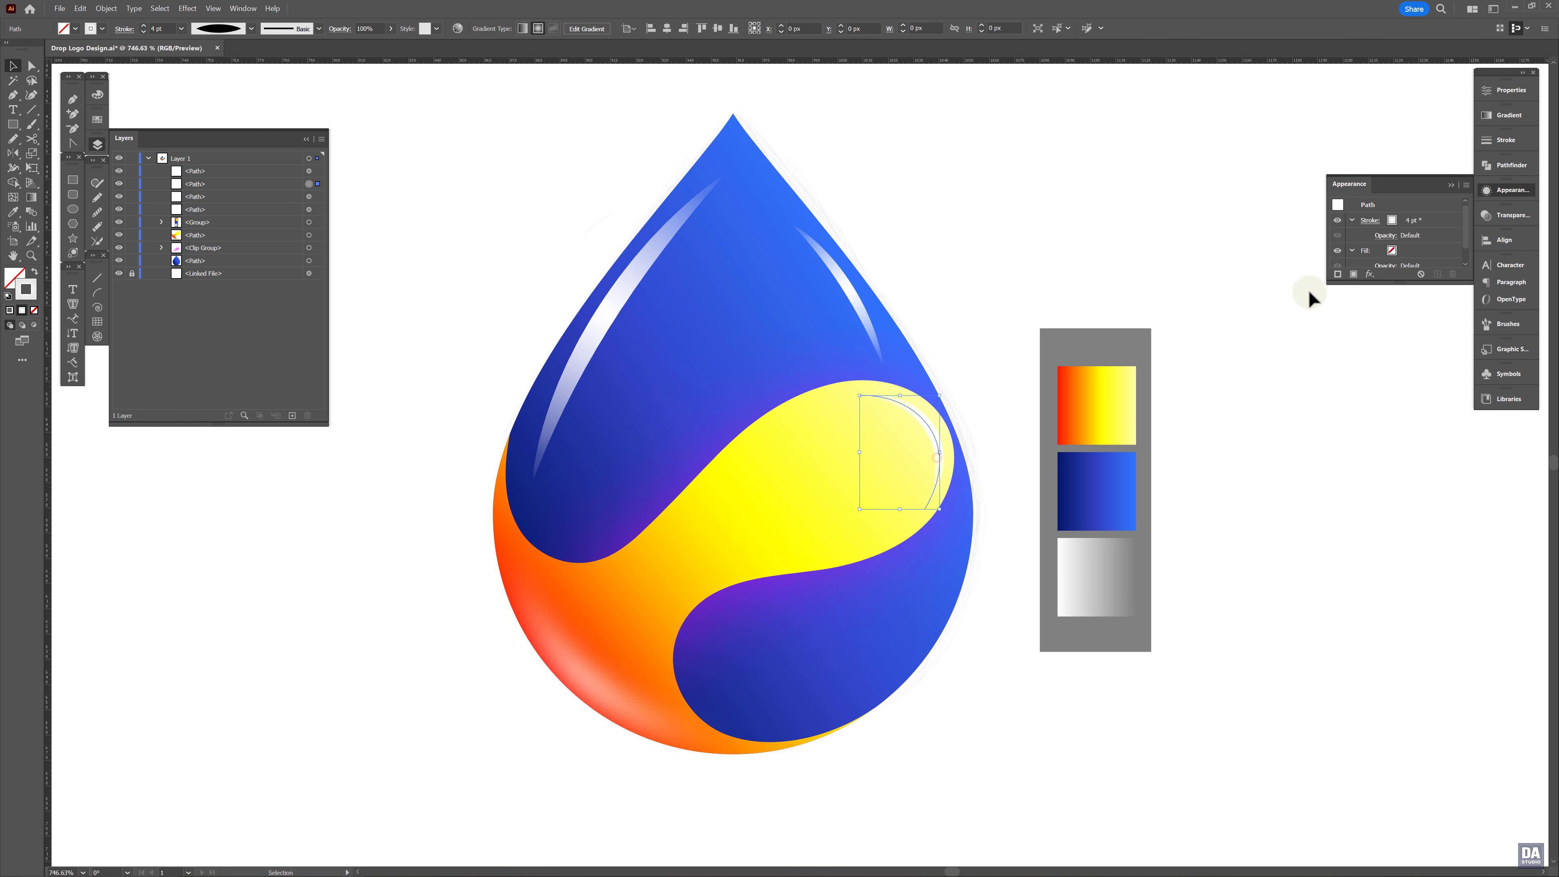
{"action": "left_click", "coordinate": [1369, 274]}
{"action": "mouse_move", "coordinate": [1388, 466]}
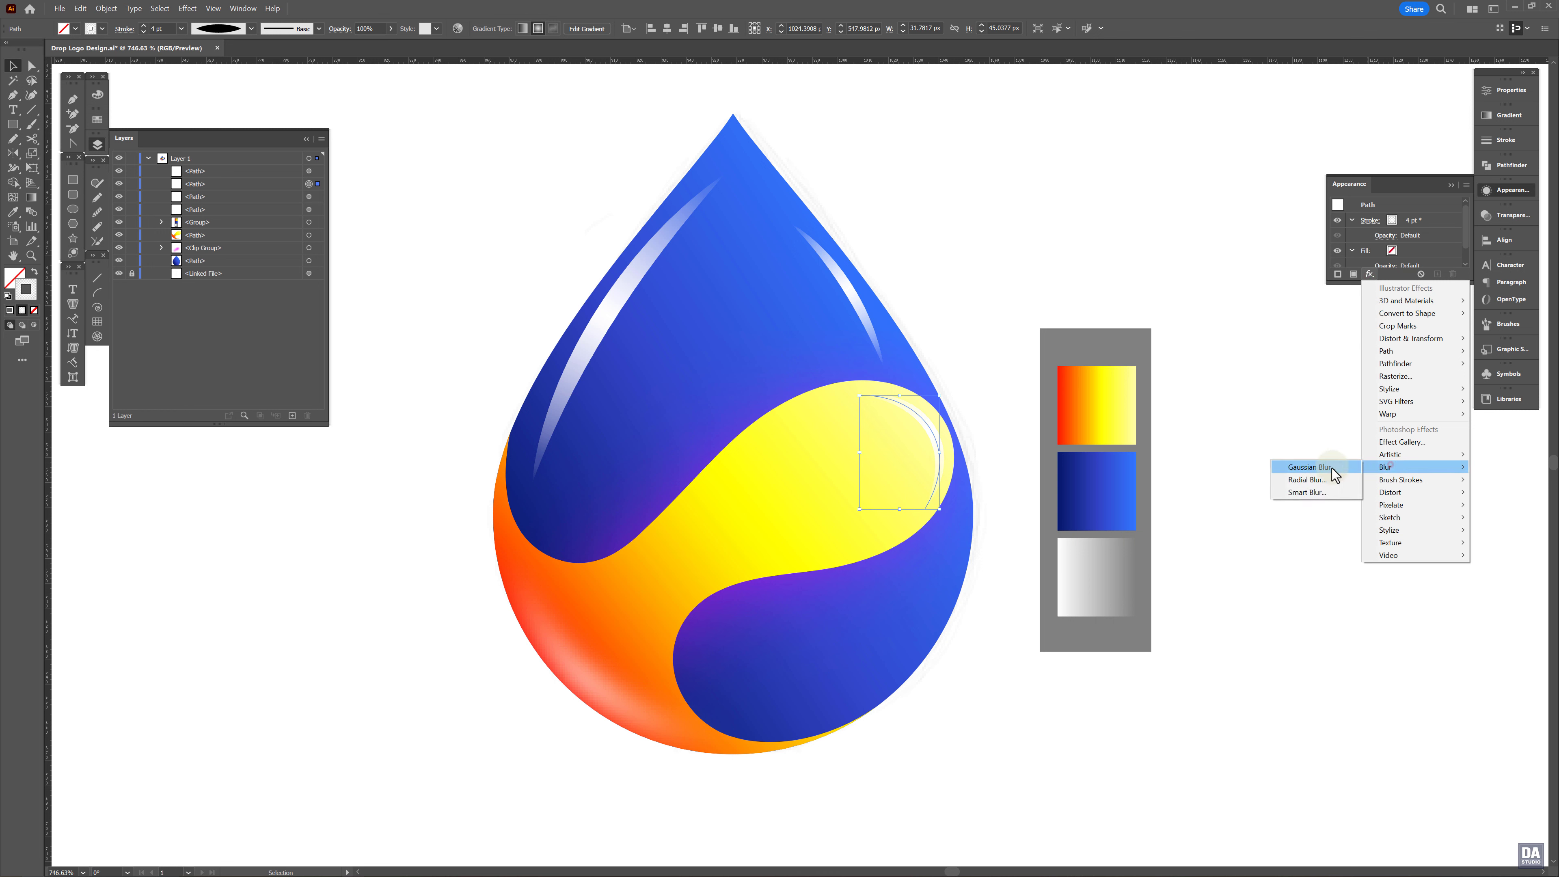
{"action": "left_click", "coordinate": [1326, 468]}
{"action": "left_click_drag", "start_coordinate": [967, 445], "coordinate": [1159, 444]}
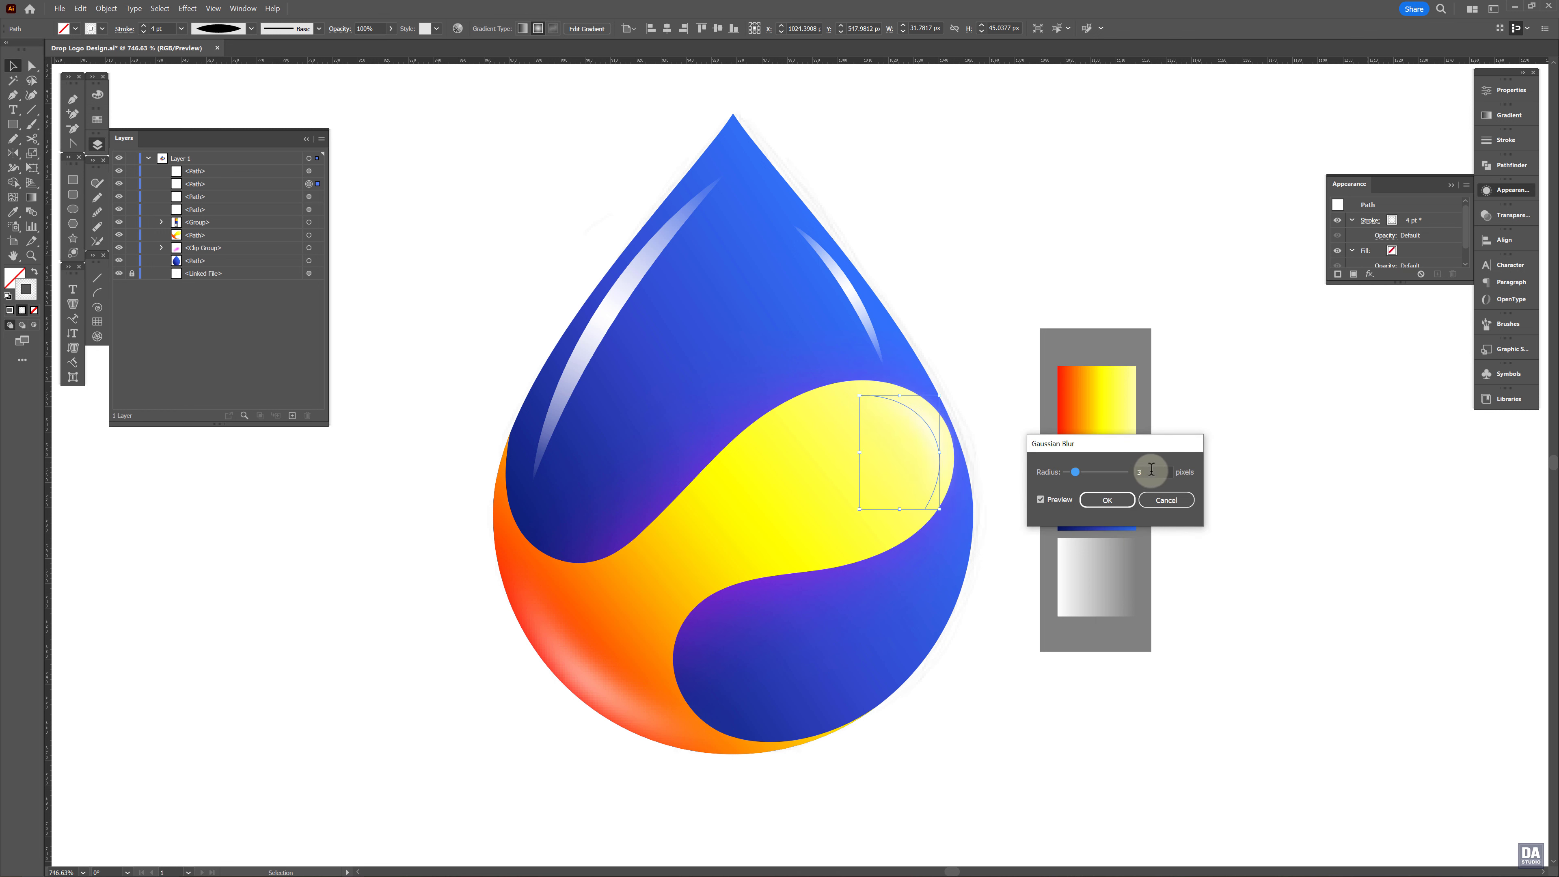
{"action": "left_click", "coordinate": [1107, 500]}
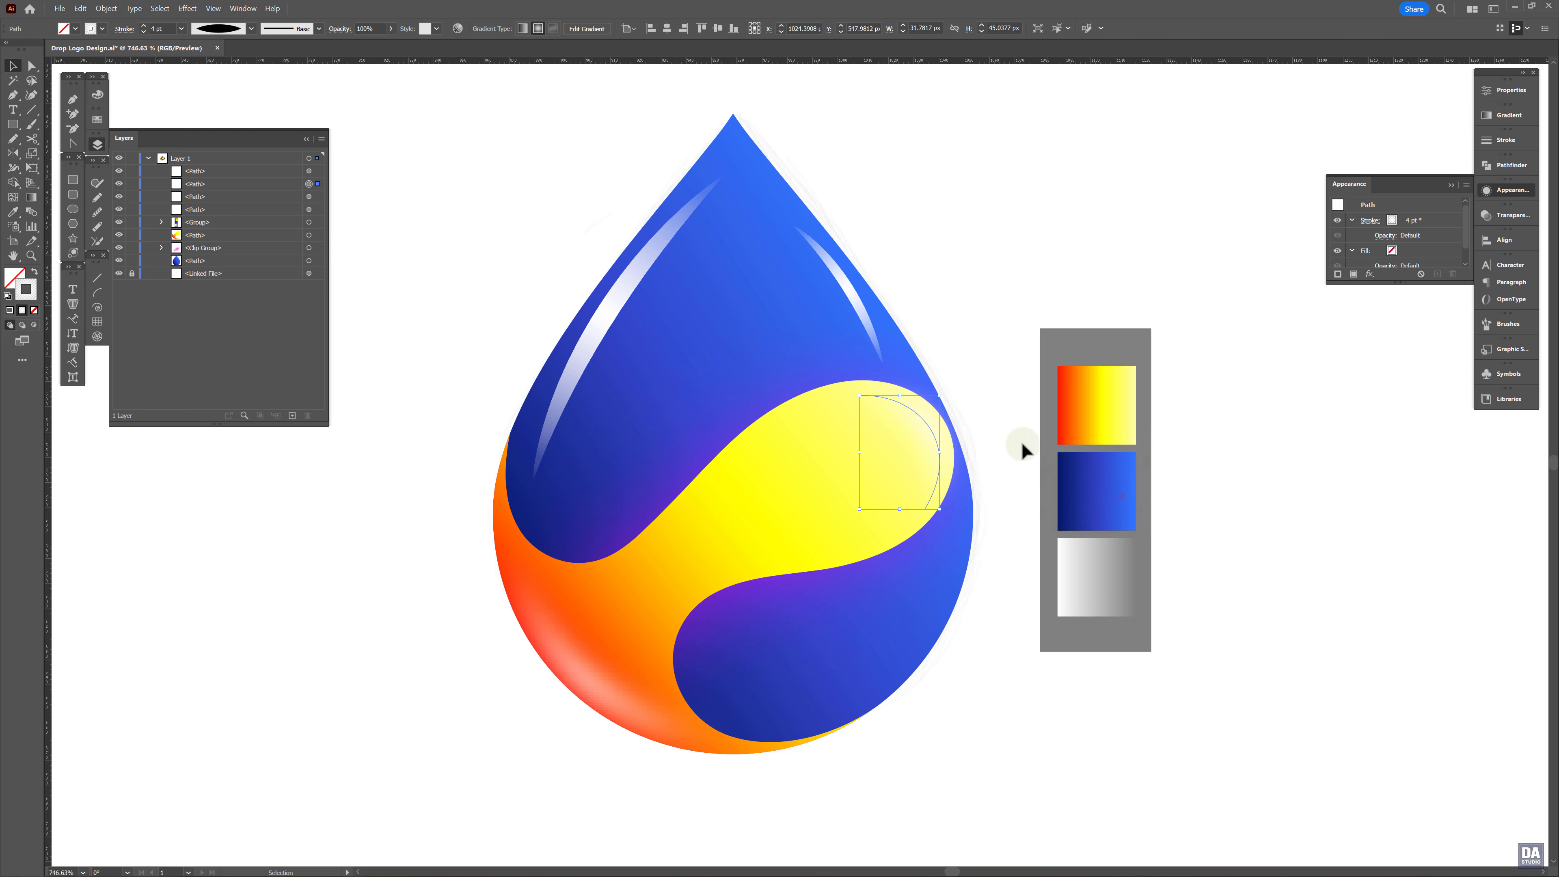
Move the wave's blurred highlight slightly inward and paste a copy of it in front
{"action": "left_click_drag", "start_coordinate": [926, 430], "coordinate": [922, 442]}
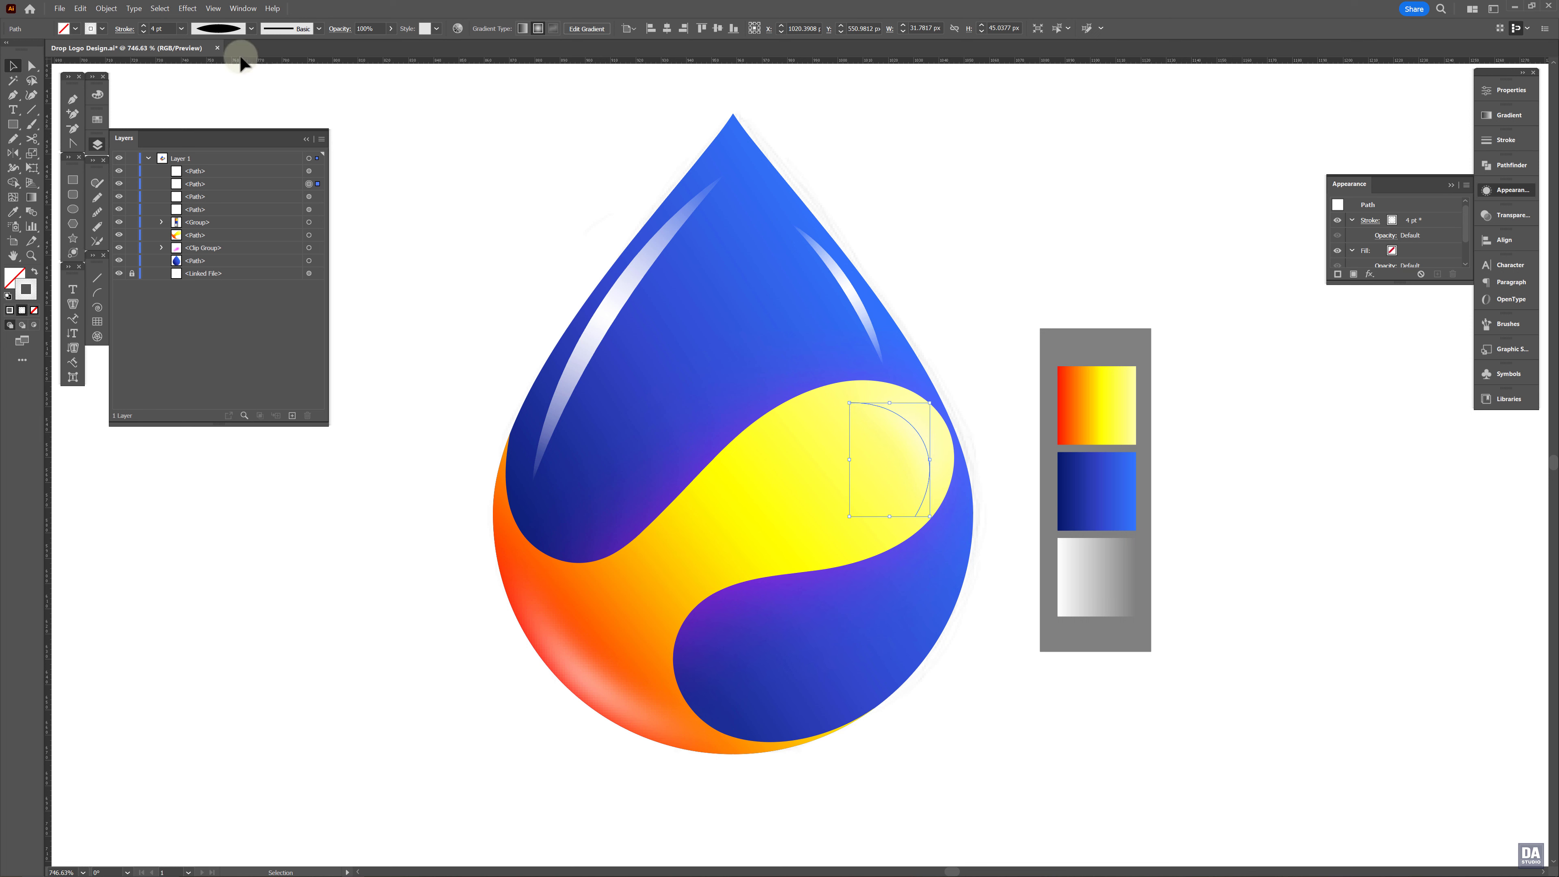
{"action": "left_click", "coordinate": [81, 9]}
{"action": "left_click", "coordinate": [96, 63]}
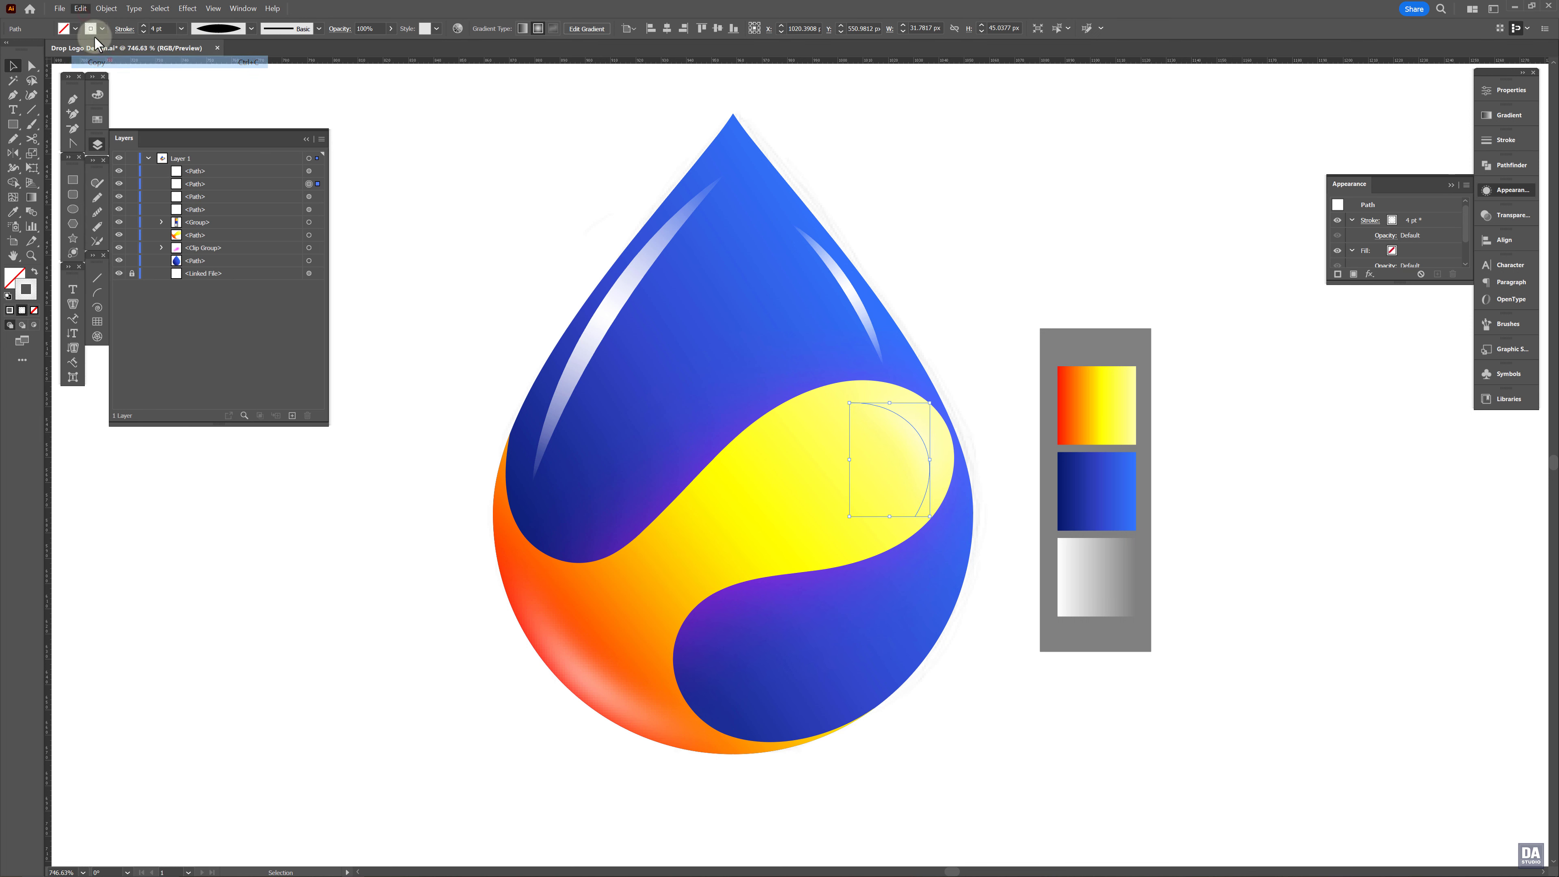
{"action": "left_click", "coordinate": [81, 8]}
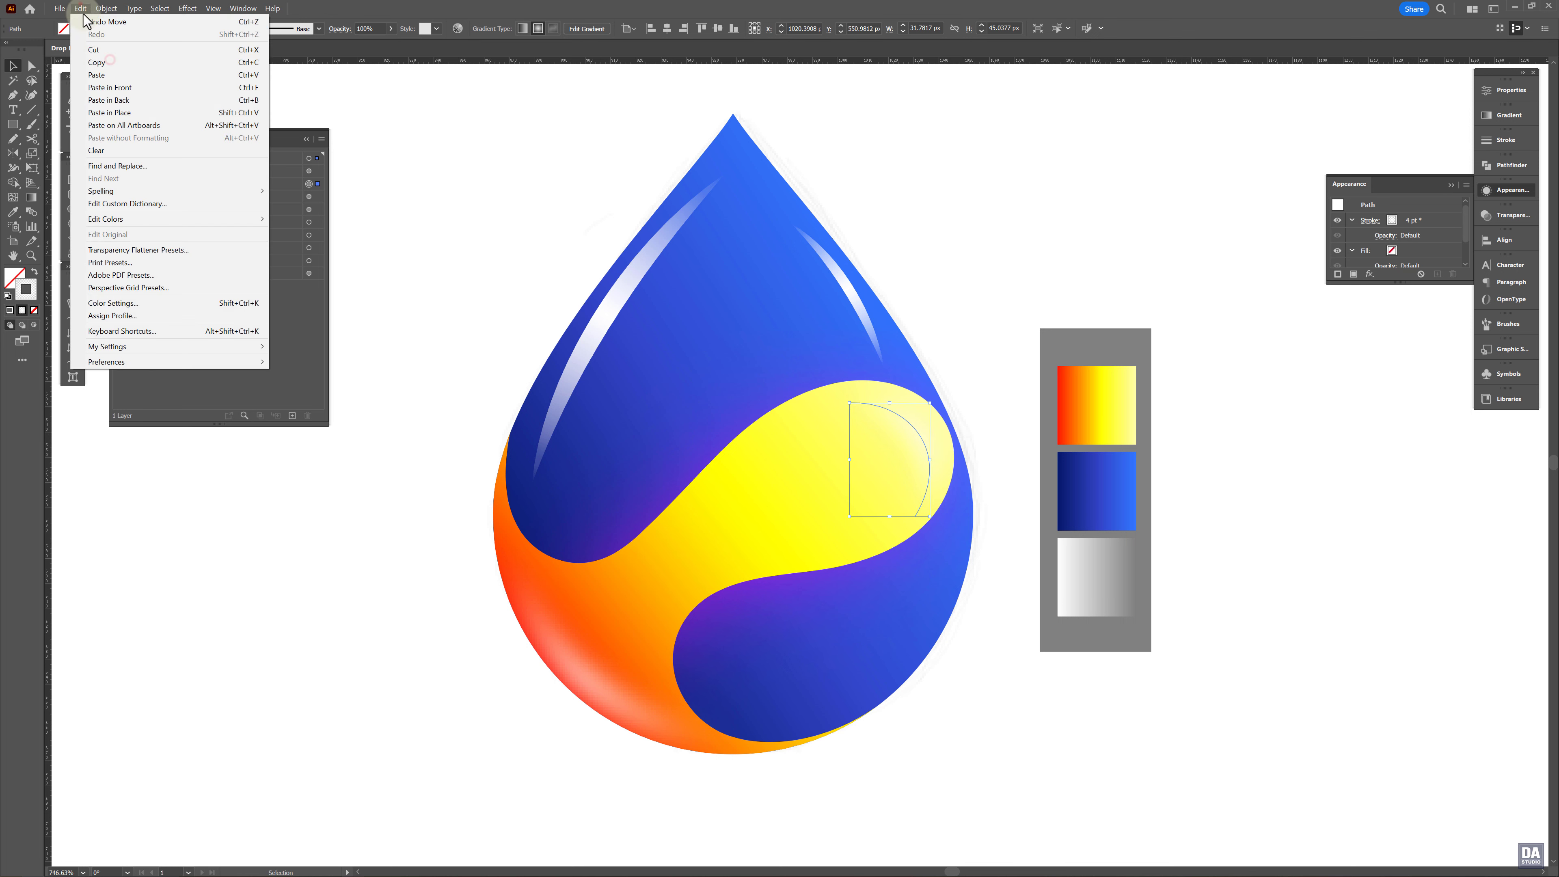
{"action": "left_click", "coordinate": [109, 89]}
{"action": "left_click", "coordinate": [492, 260]}
Draw a 1920 by 1080 px rectangle covering the artboard with black fill and no stroke
{"action": "left_click_drag", "start_coordinate": [663, 319], "coordinate": [683, 330]}
{"action": "left_click_drag", "start_coordinate": [821, 341], "coordinate": [730, 343]}
{"action": "left_click", "coordinate": [97, 144]}
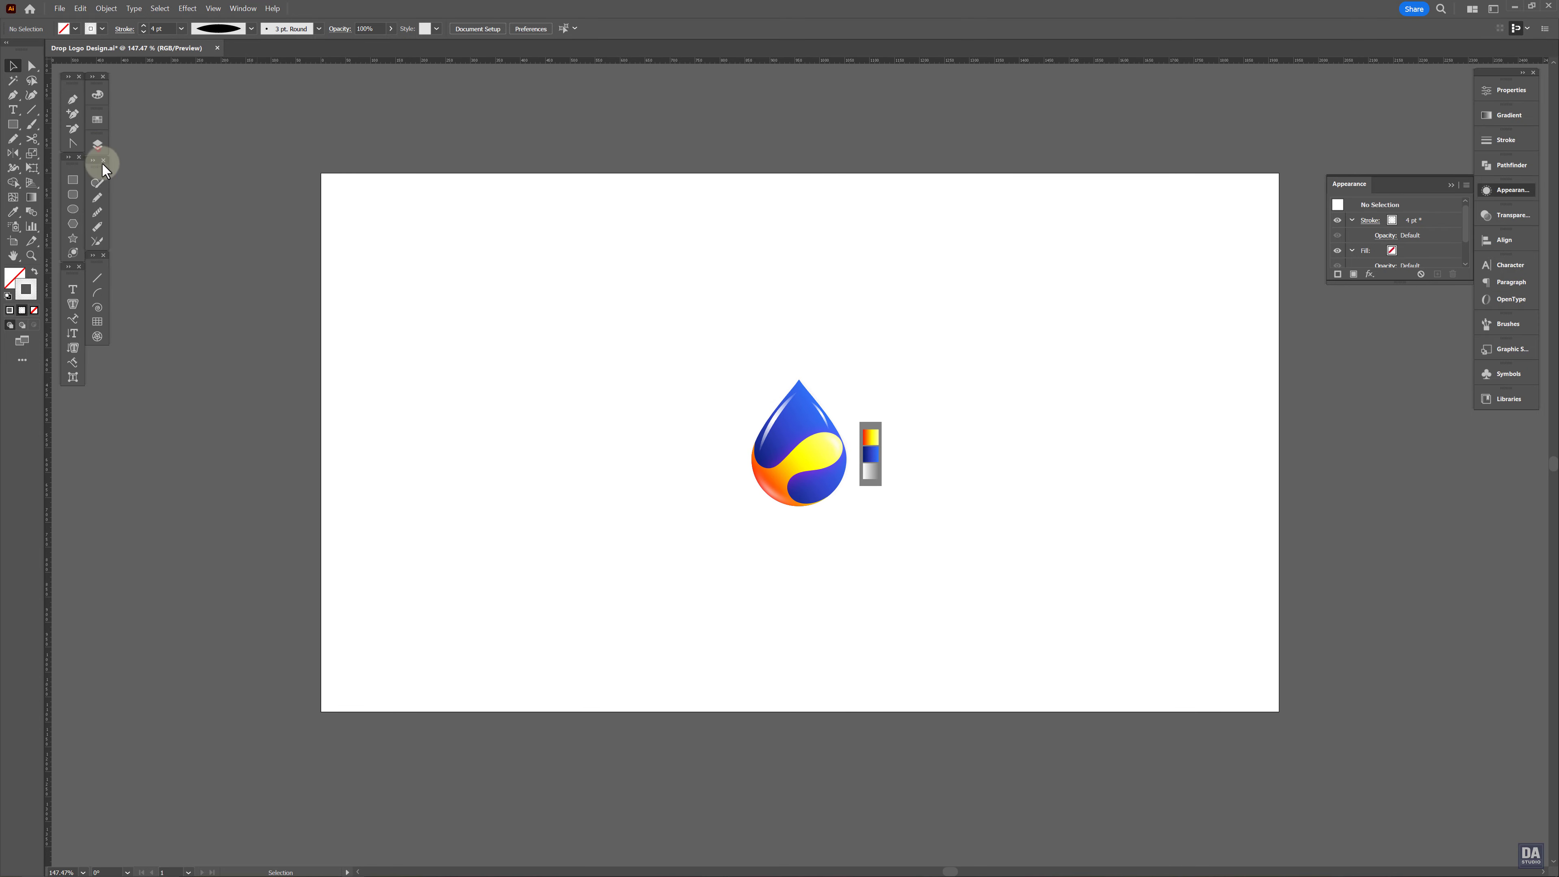
{"action": "left_click", "coordinate": [72, 179]}
{"action": "left_click_drag", "start_coordinate": [320, 174], "coordinate": [1280, 711]}
{"action": "key", "text": "shift"}
{"action": "left_click", "coordinate": [24, 311]}
{"action": "left_click", "coordinate": [33, 310]}
{"action": "left_click", "coordinate": [97, 119]}
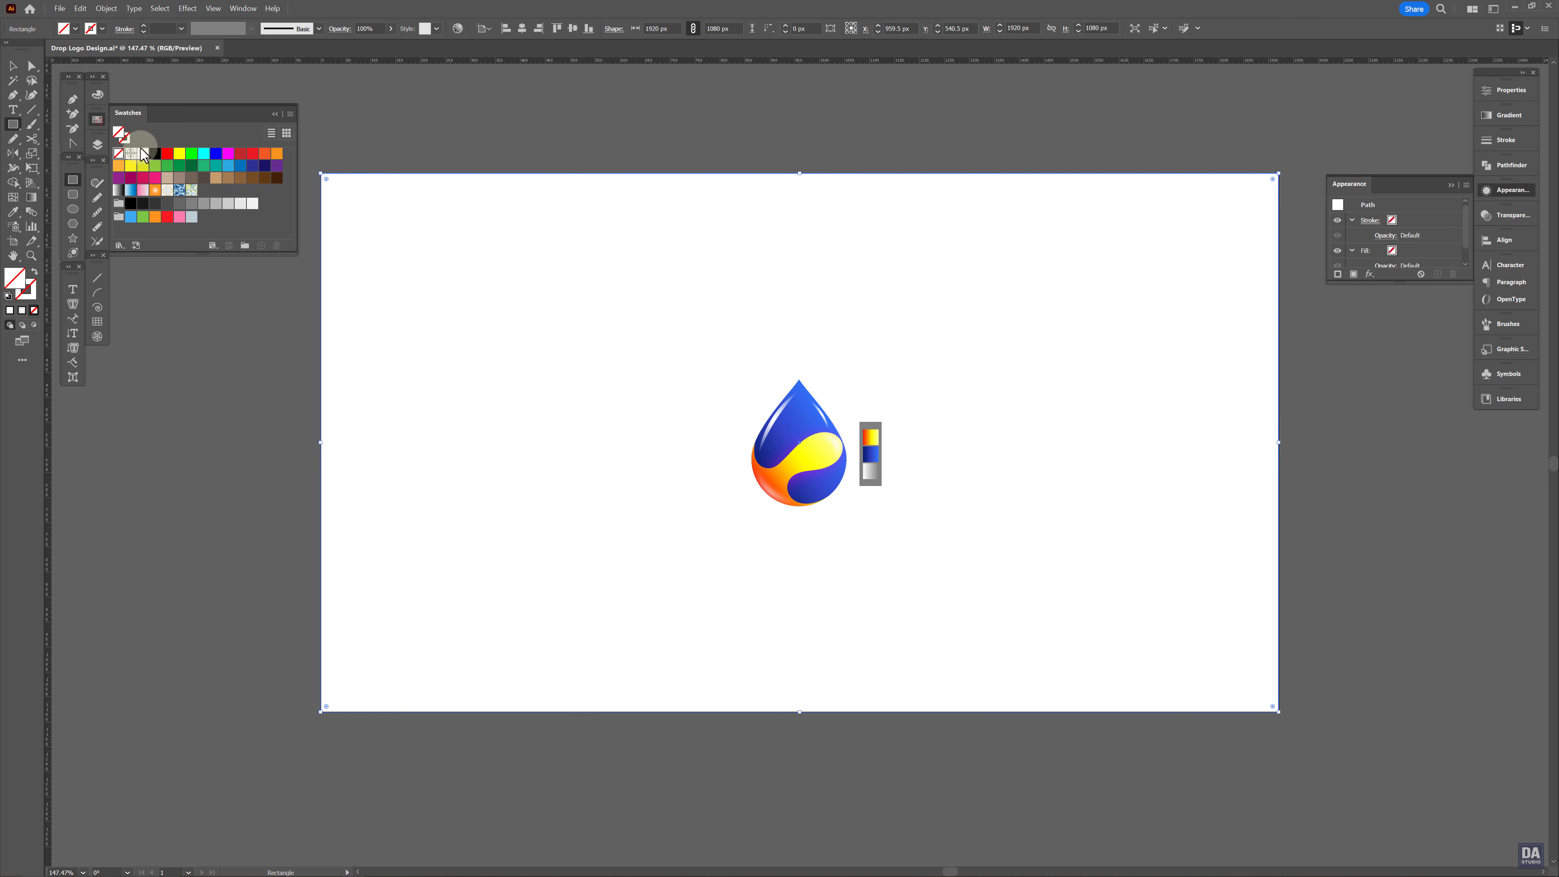
{"action": "left_click", "coordinate": [153, 153]}
Move the black rectangle behind the logo artwork, just above the locked linked file
{"action": "left_click", "coordinate": [97, 144]}
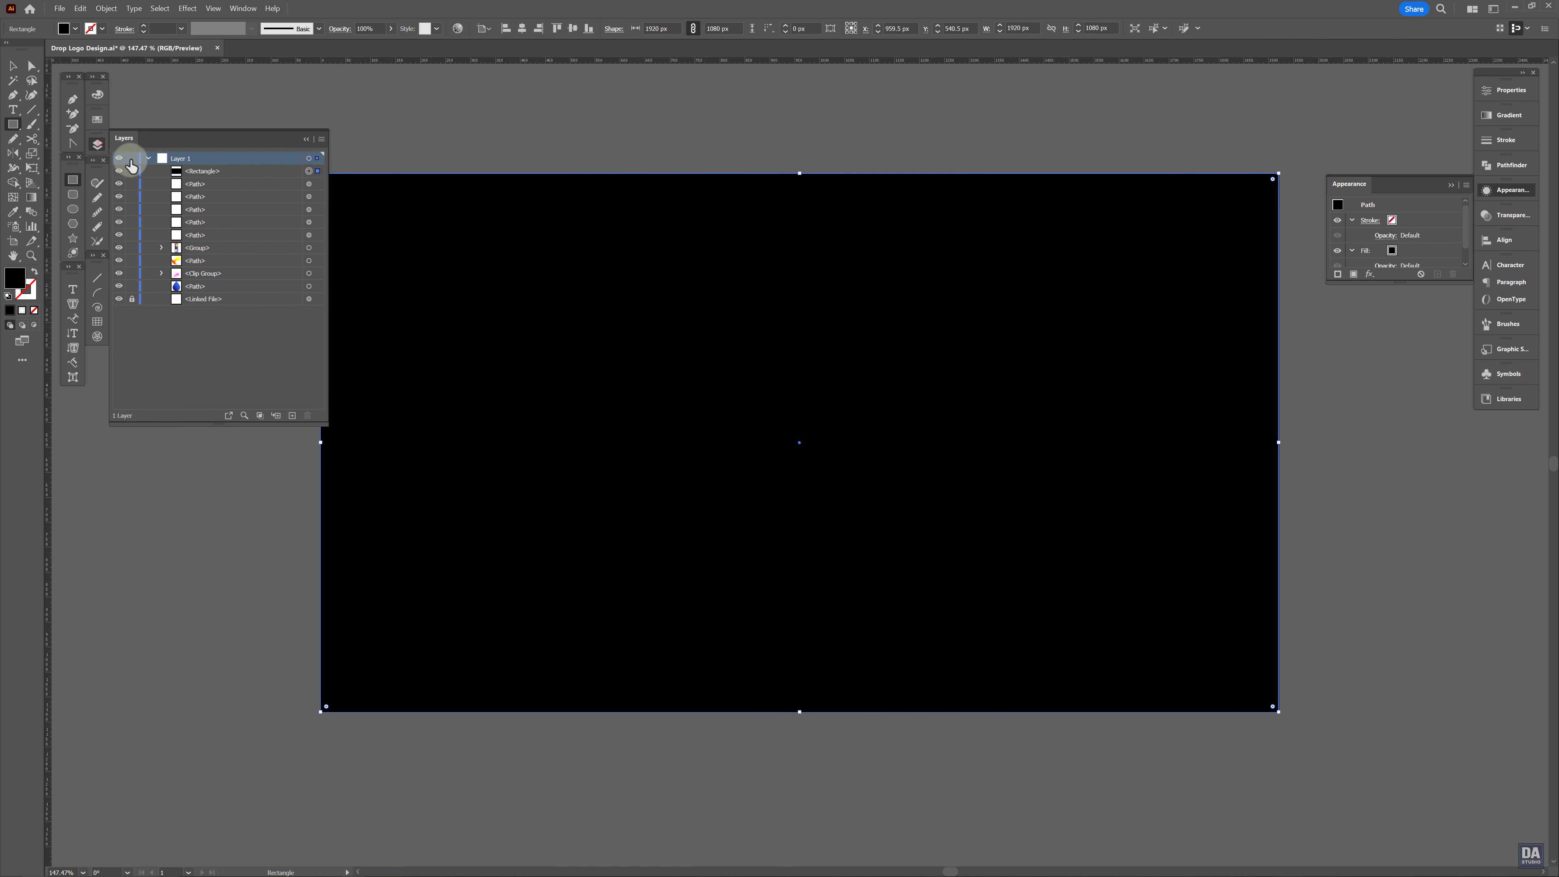
{"action": "left_click_drag", "start_coordinate": [206, 170], "coordinate": [204, 288]}
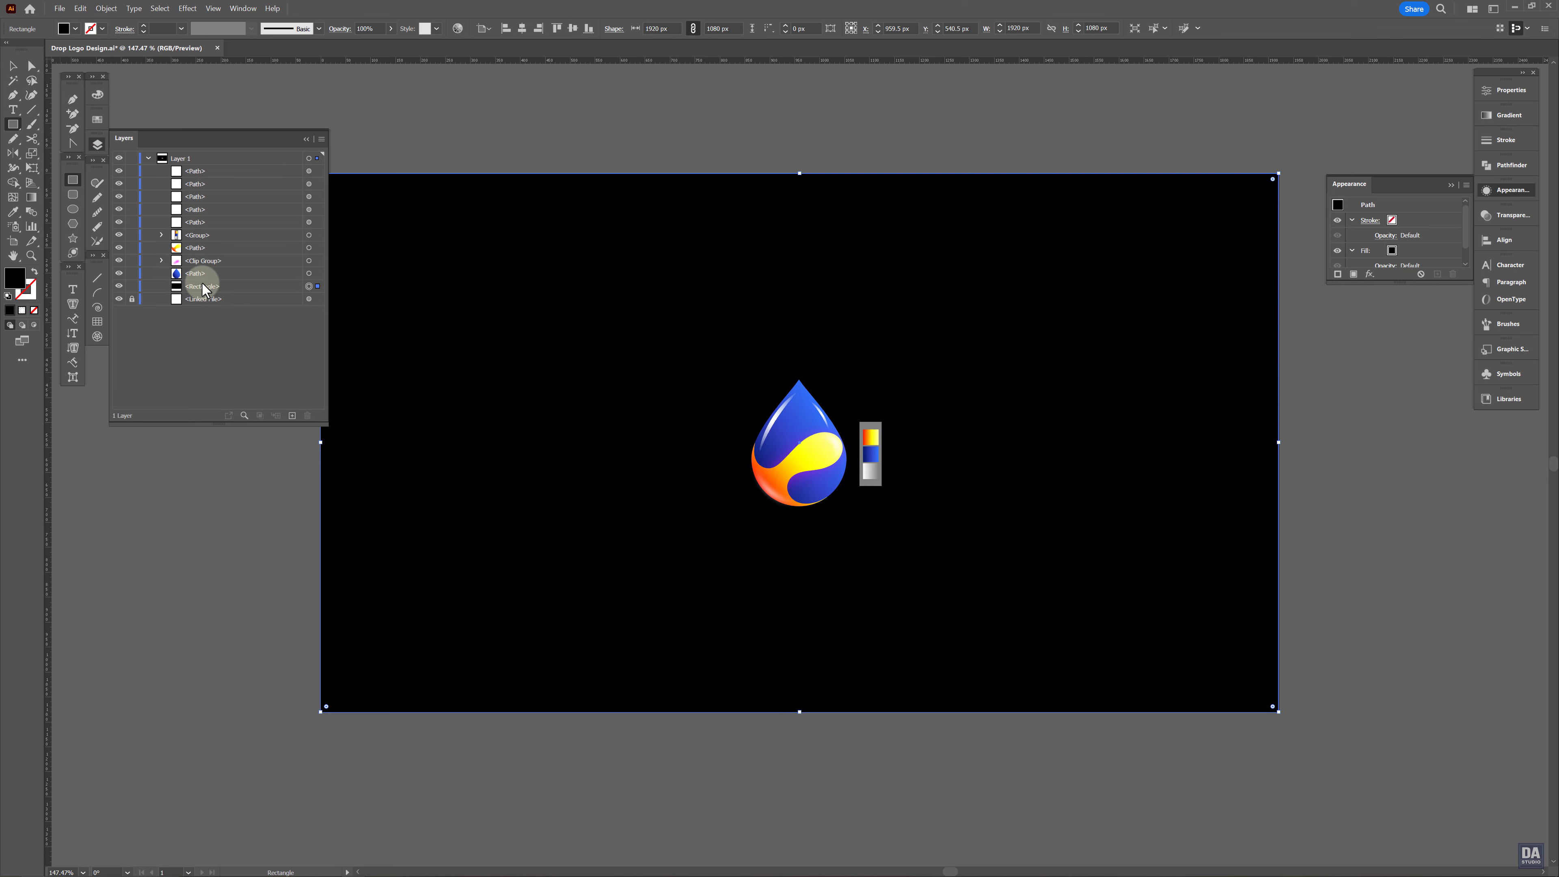
{"action": "left_click", "coordinate": [12, 66]}
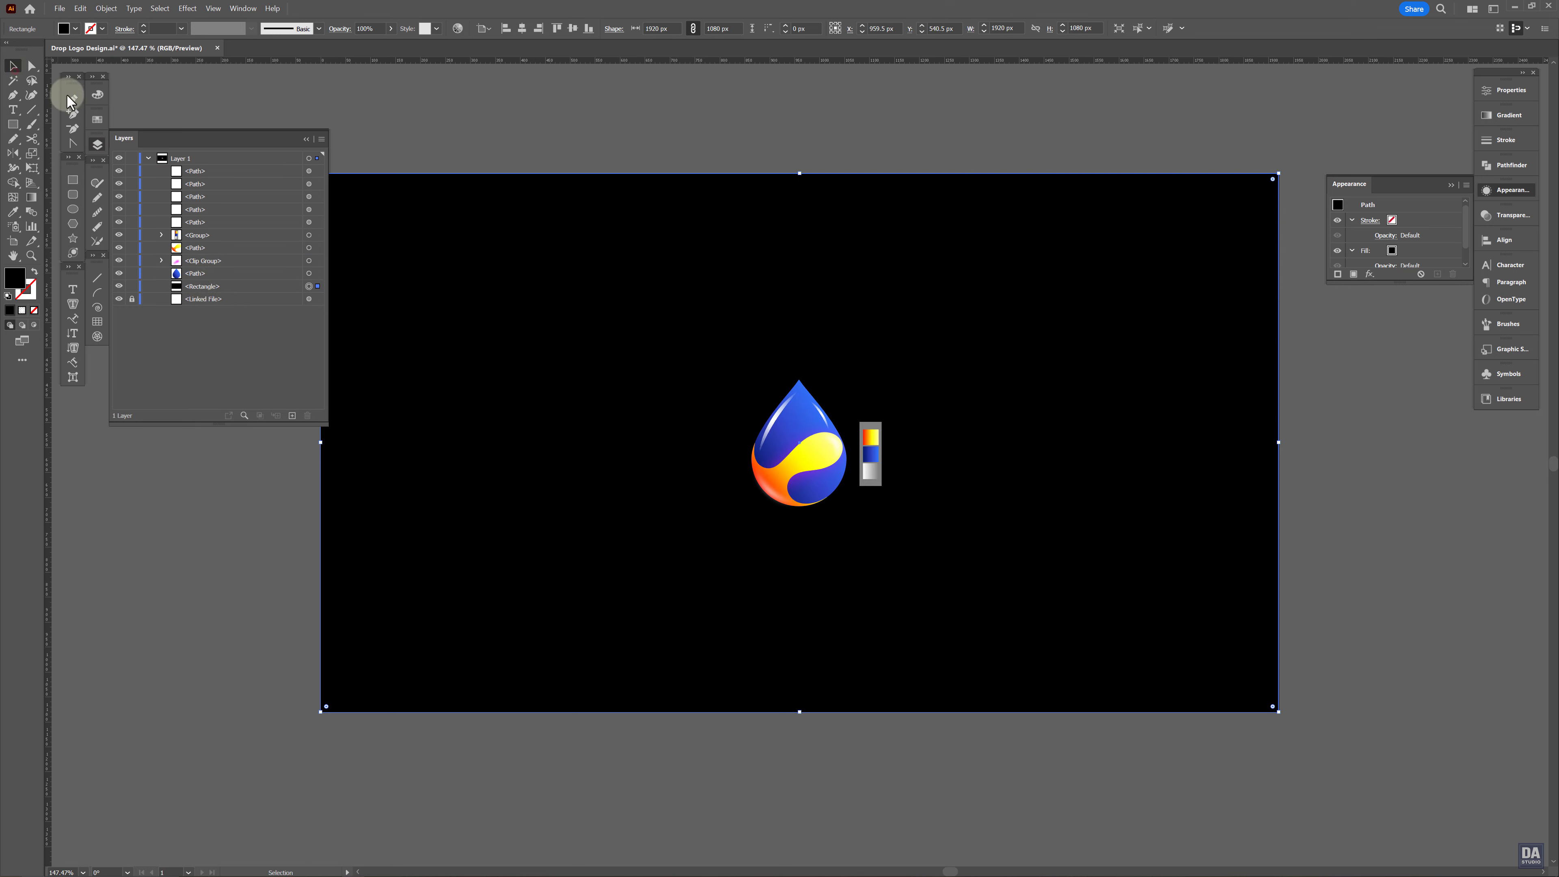
{"action": "left_click", "coordinate": [97, 143]}
{"action": "left_click", "coordinate": [275, 357]}
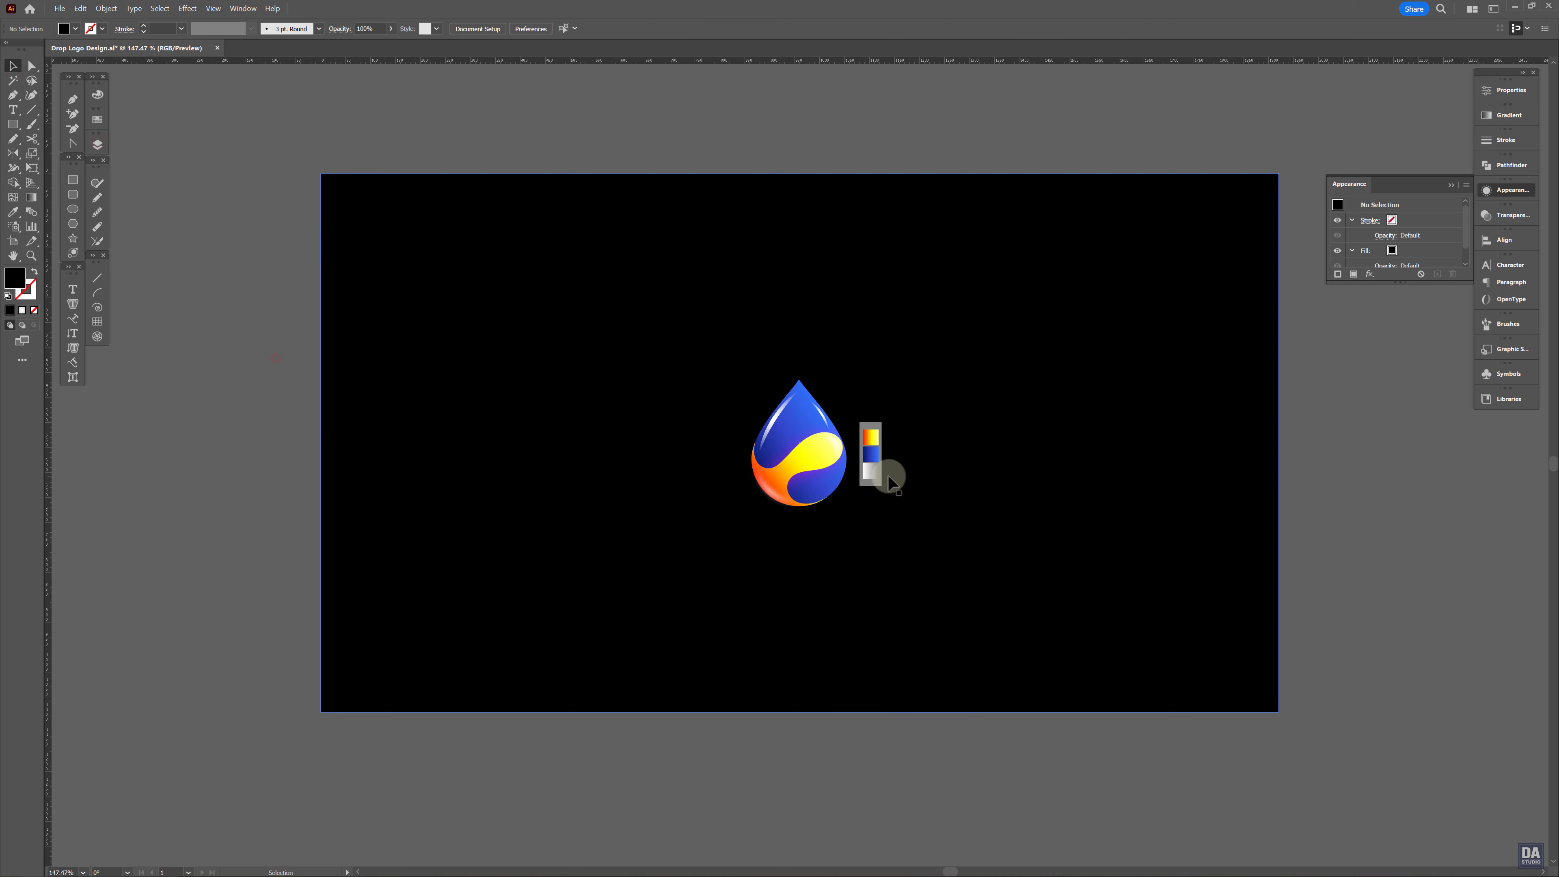
Move the gradient samples and their grey backing off the artboard's right side and clear the selection
{"action": "left_click_drag", "start_coordinate": [887, 476], "coordinate": [1319, 492]}
{"action": "left_click", "coordinate": [1266, 511]}
{"action": "key", "text": "ctrl+shift+a"}
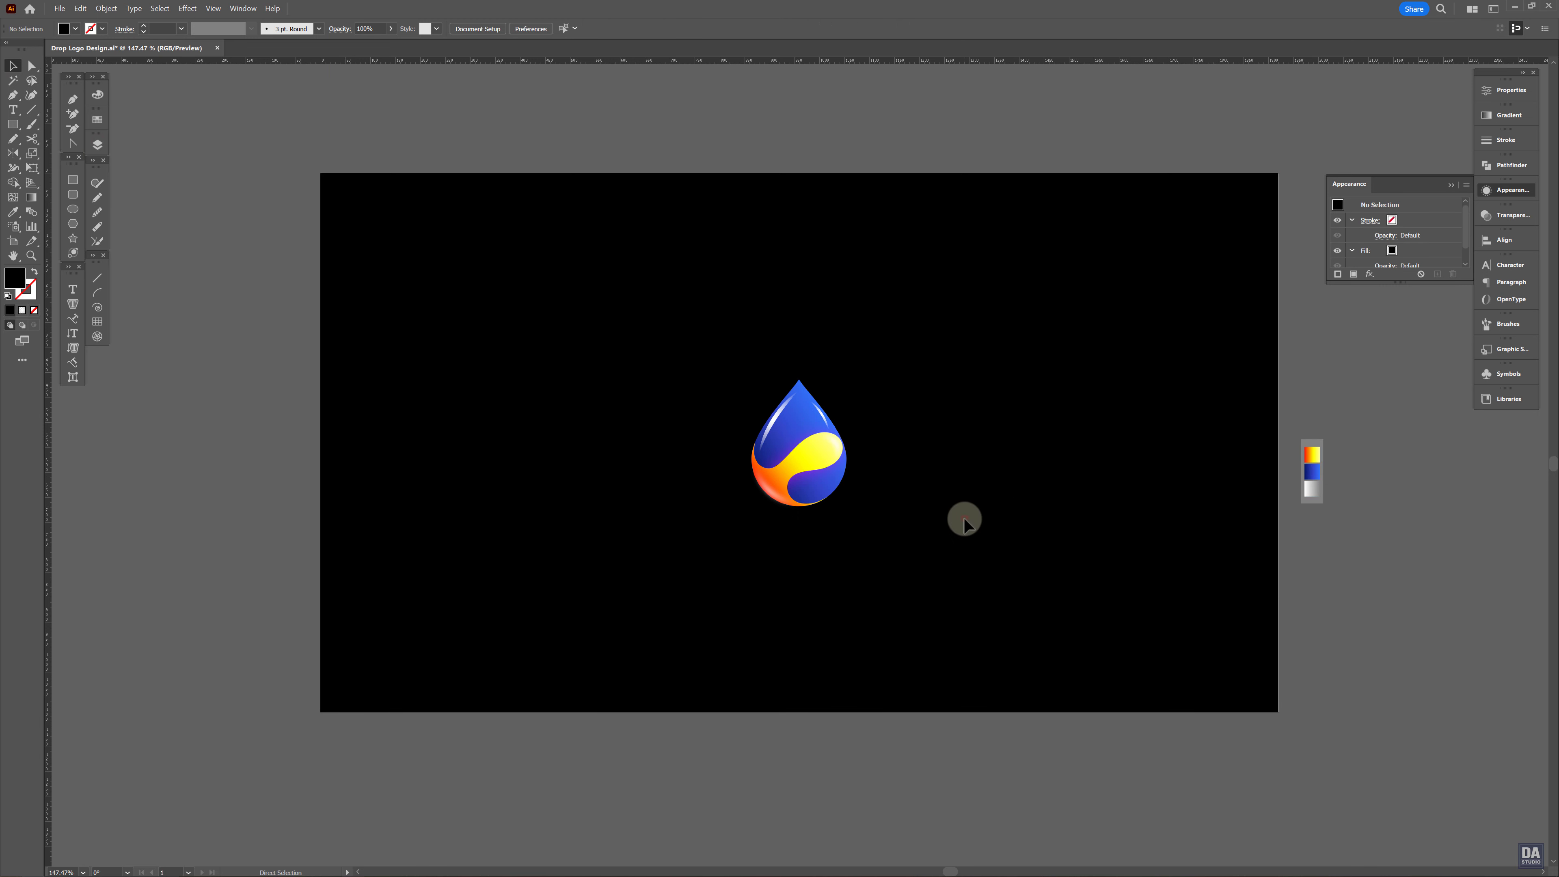
Turn on scaling of strokes and effects and enlarge the whole drop logo to about 381 by 509 px
{"action": "left_click", "coordinate": [1511, 86]}
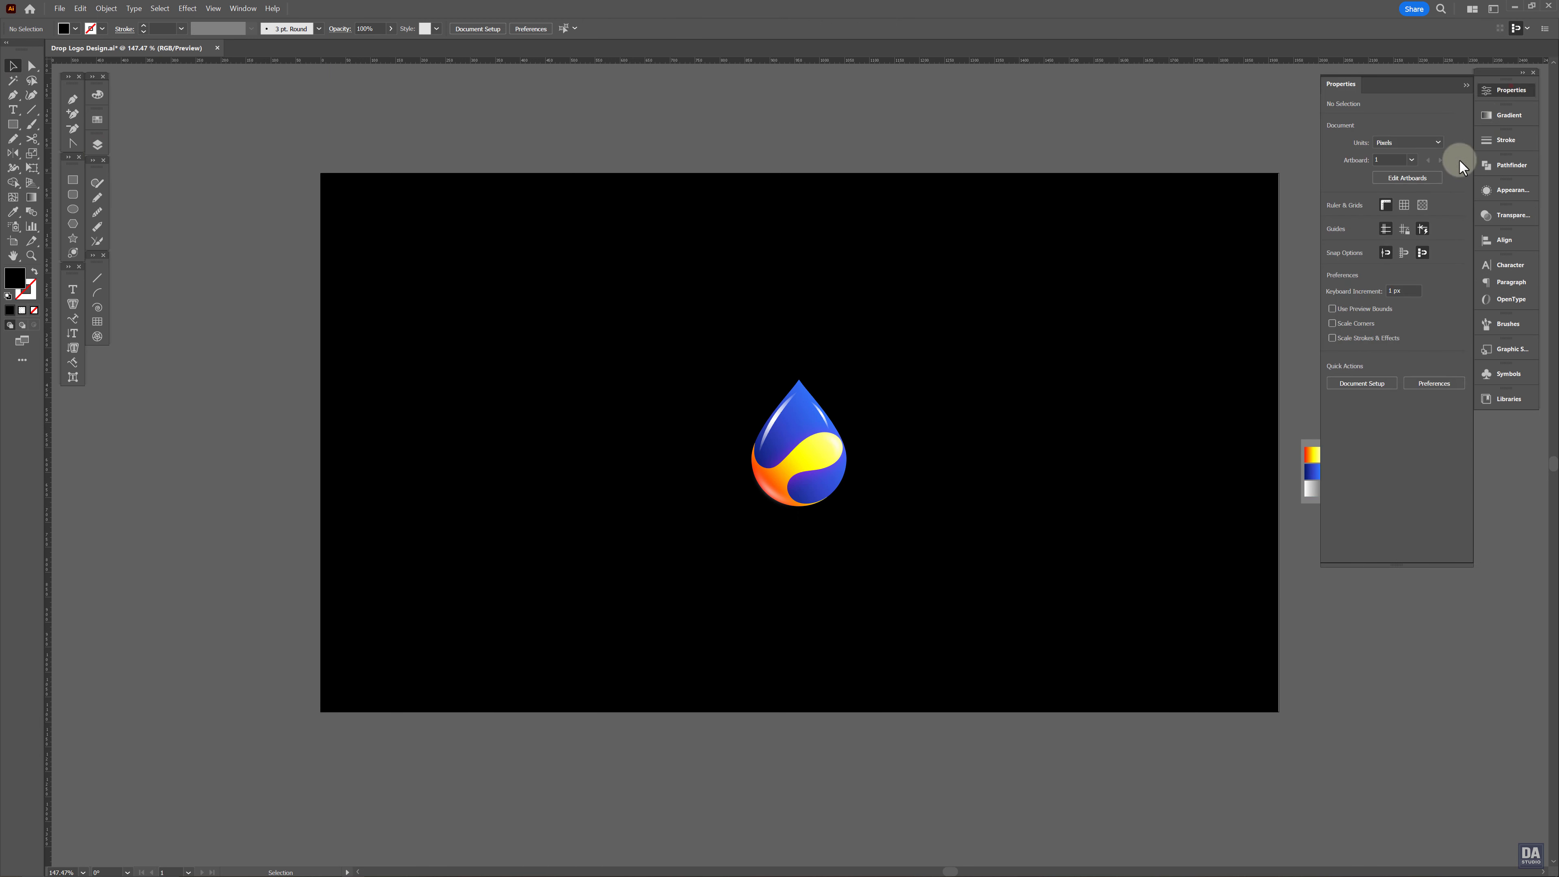
{"action": "left_click", "coordinate": [1359, 339]}
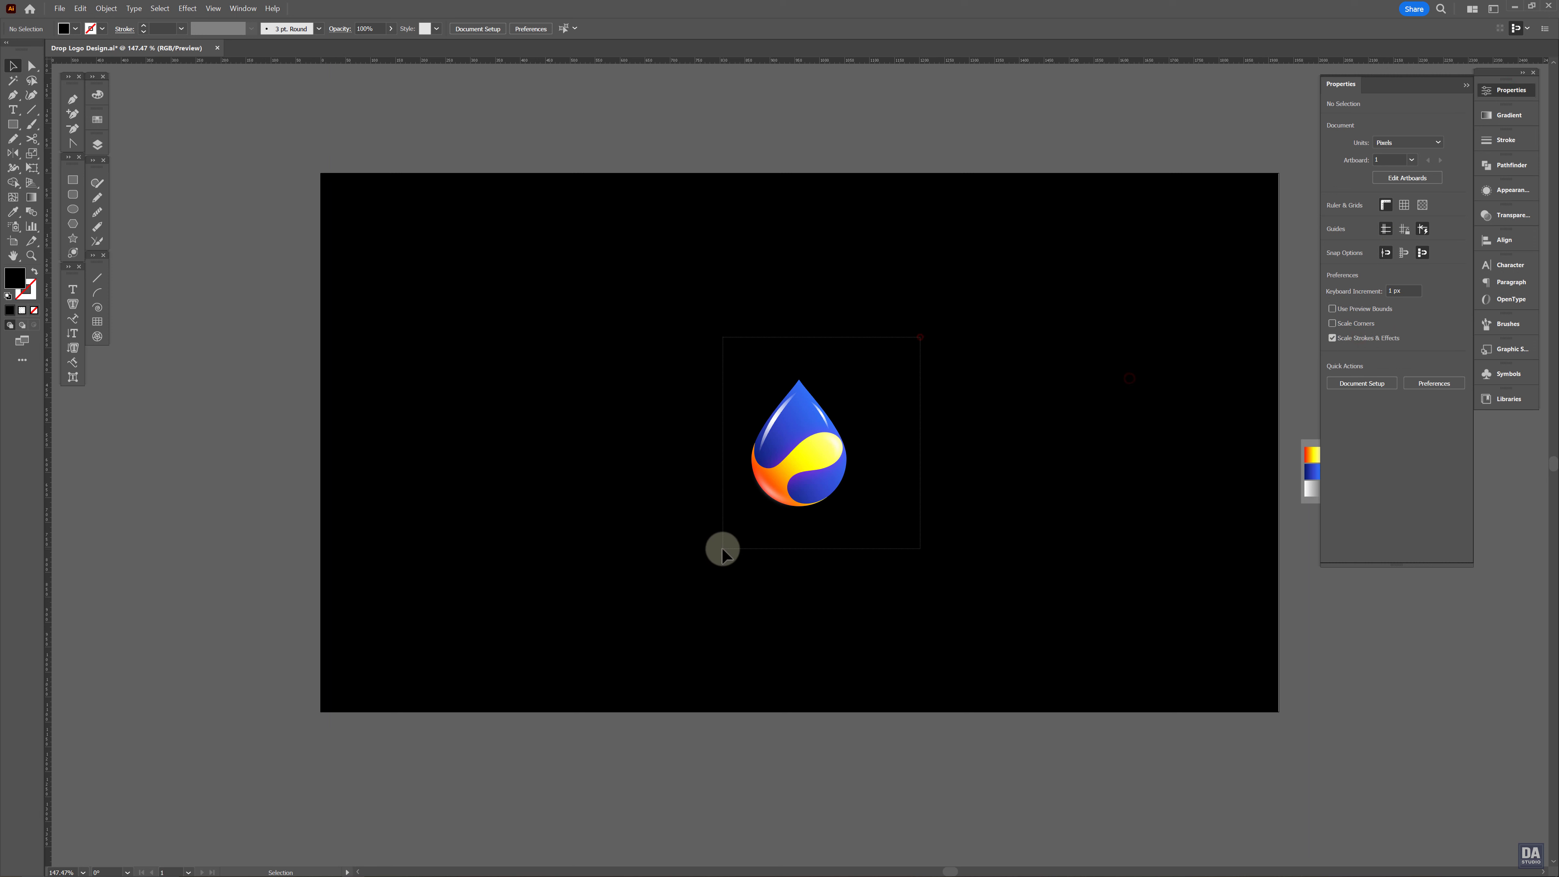
{"action": "left_click_drag", "start_coordinate": [920, 336], "coordinate": [722, 549]}
{"action": "left_click_drag", "start_coordinate": [847, 507], "coordinate": [898, 519]}
{"action": "left_click", "coordinate": [957, 559]}
{"action": "left_click", "coordinate": [809, 550]}
Group all the pieces of the drop logo, leaving out the black background
{"action": "left_click_drag", "start_coordinate": [897, 276], "coordinate": [602, 632]}
{"action": "right_click", "coordinate": [734, 587]}
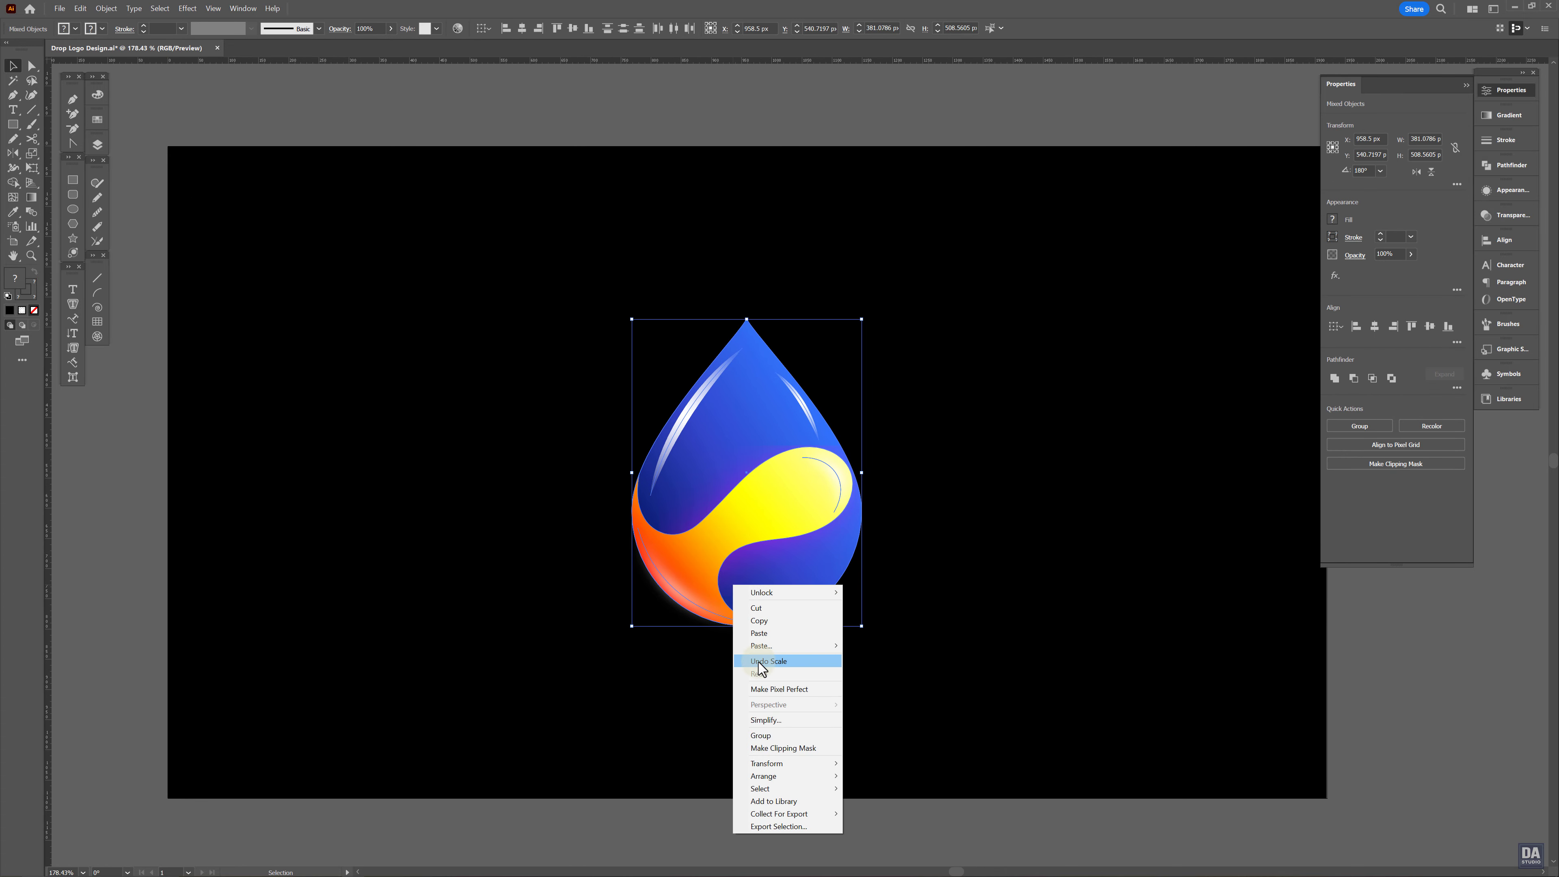
{"action": "left_click", "coordinate": [760, 736]}
Centre the grouped logo horizontally and vertically on the artboard and clear the selection
{"action": "left_click_drag", "start_coordinate": [761, 610], "coordinate": [761, 597]}
{"action": "left_click", "coordinate": [522, 28]}
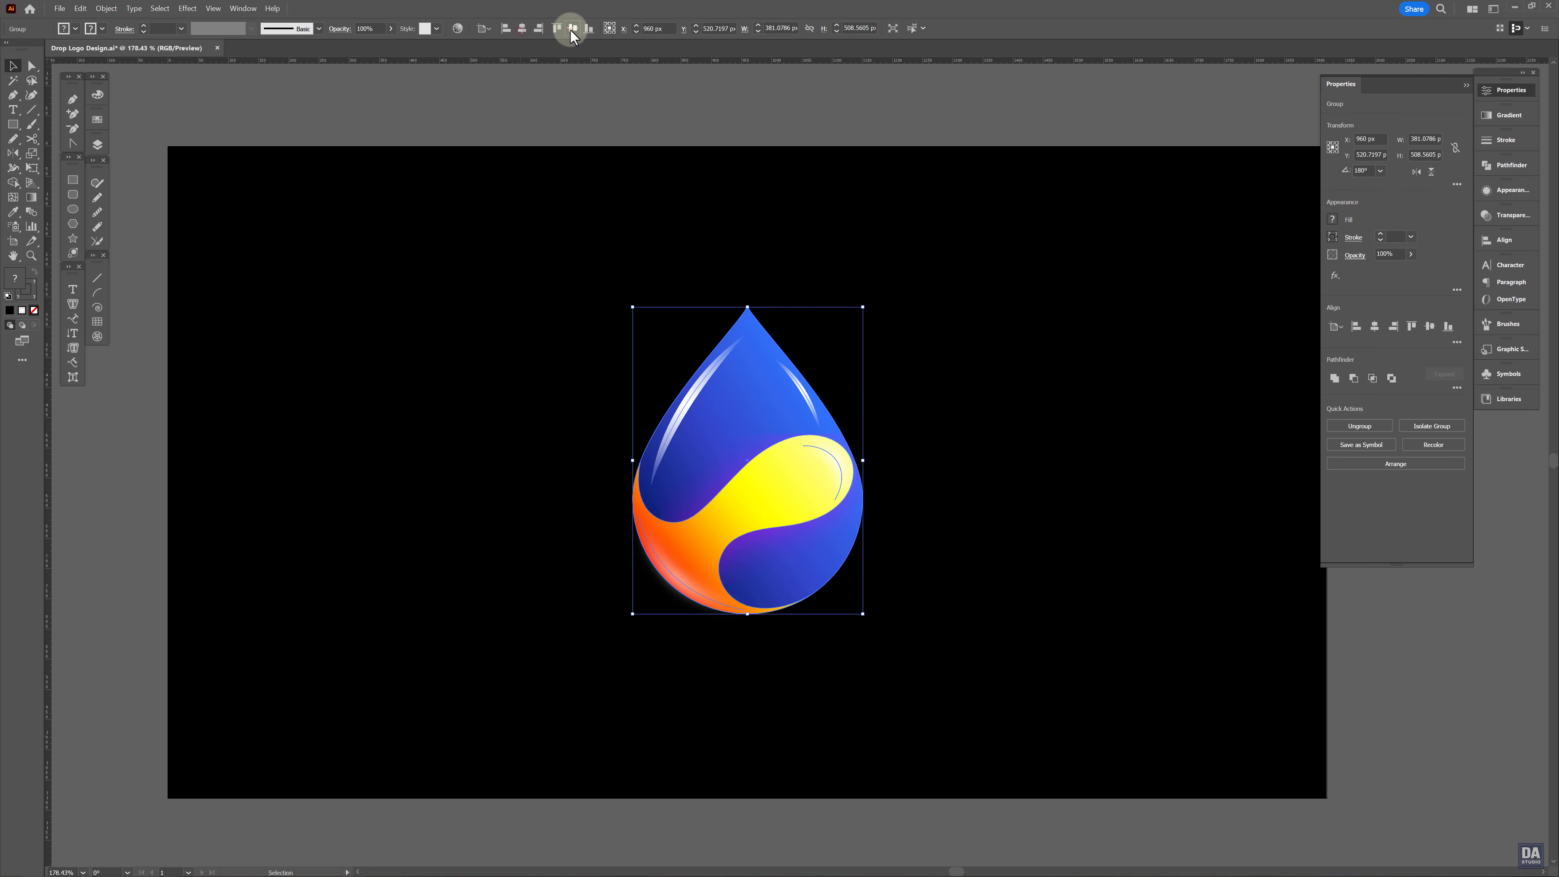
{"action": "left_click", "coordinate": [573, 28]}
{"action": "left_click", "coordinate": [747, 391]}
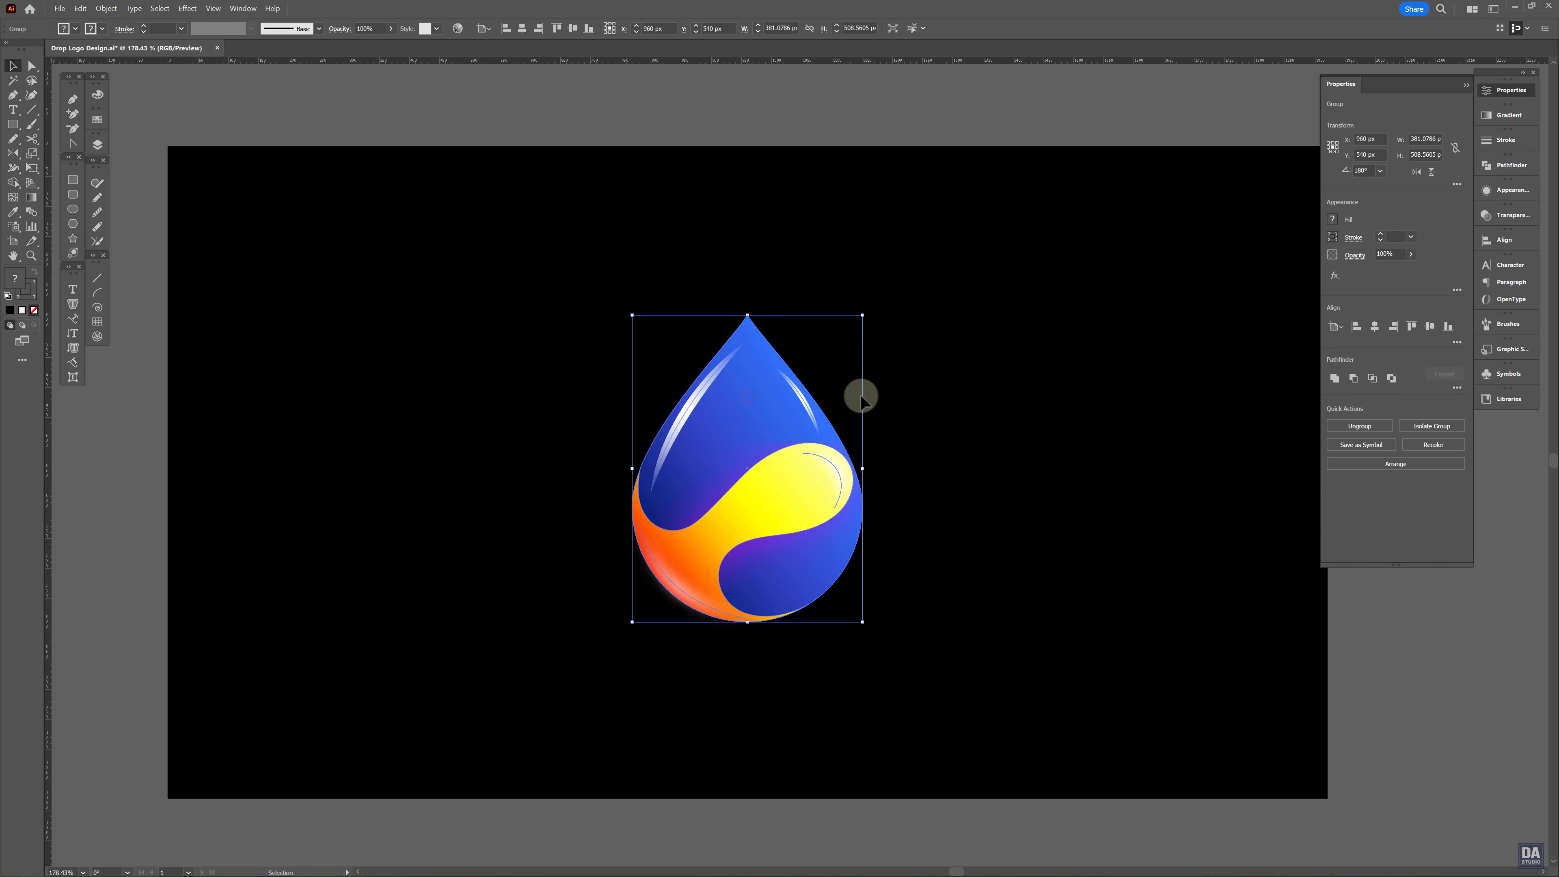
{"action": "left_click", "coordinate": [861, 395]}
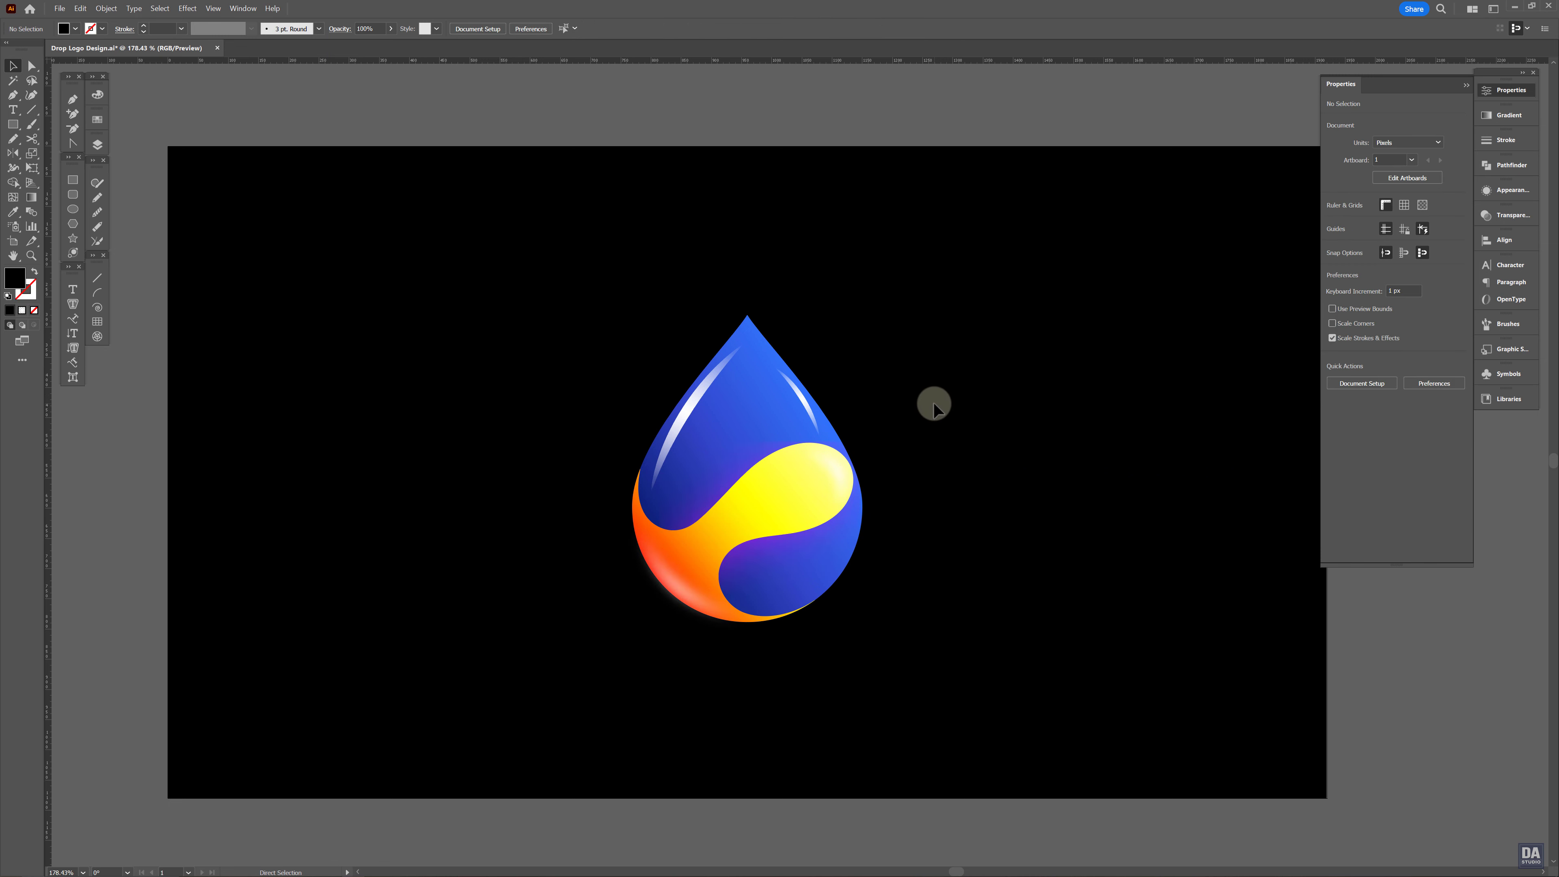